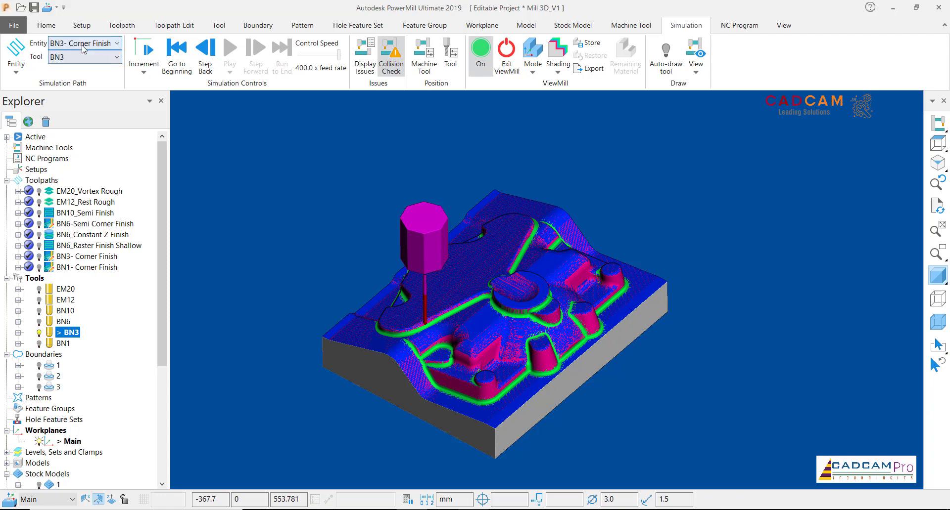
Choose the BN1- Corner Finish toolpath for simulation, activate the BN1 tool, and run the simulation
left_click(107, 43)
left_click(116, 165)
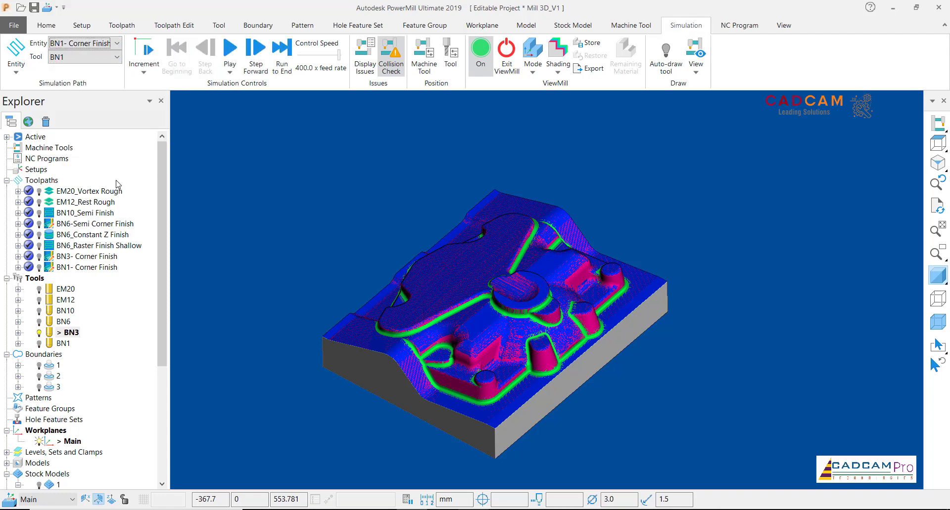
right_click(62, 345)
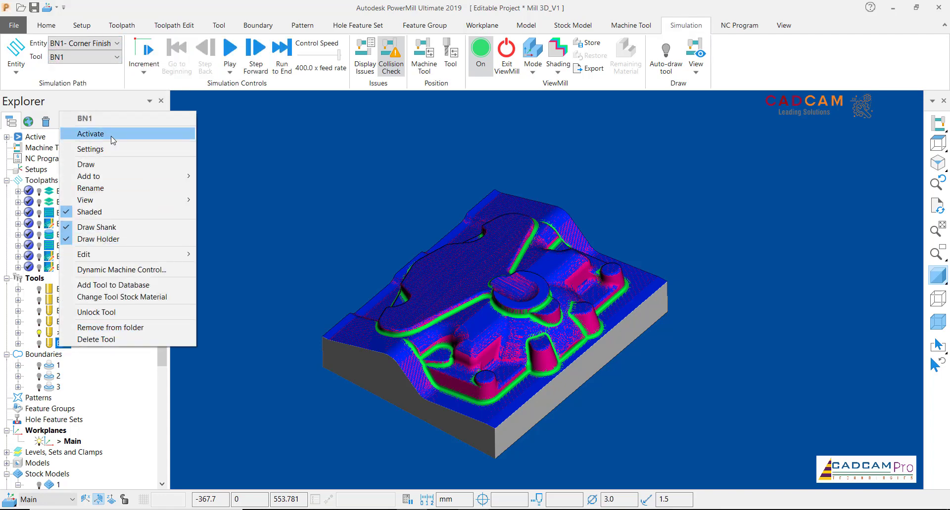
left_click(84, 134)
left_click(230, 52)
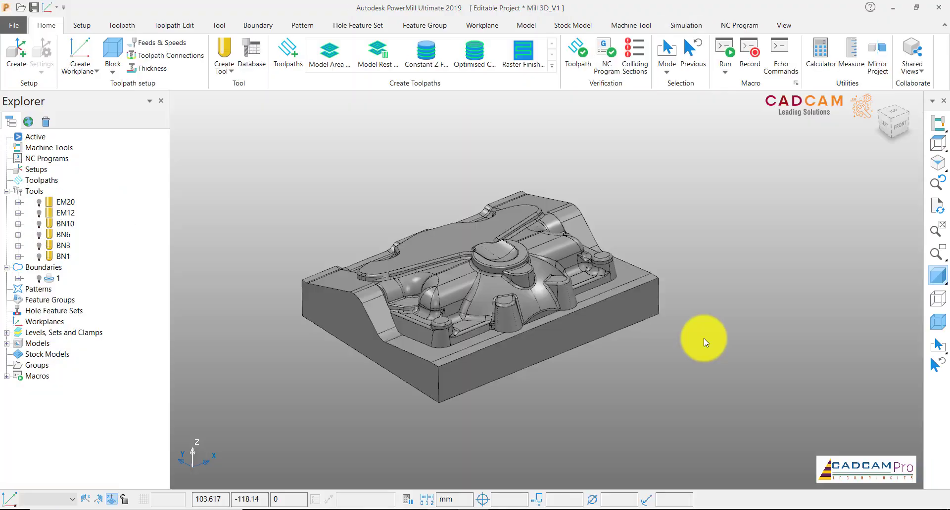
Calculate a box block from the model using the Global Transform coordinate system and show it around the part
middle_click_drag(689, 348, 638, 321)
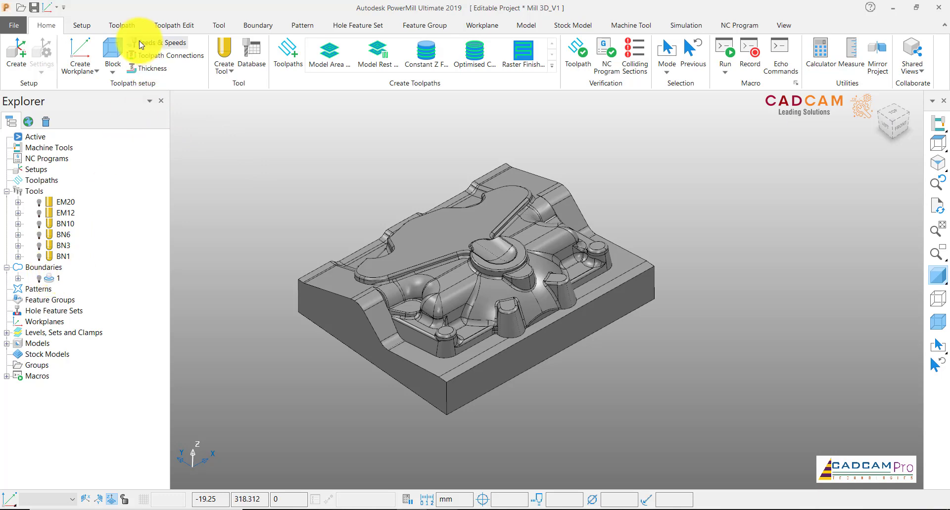
left_click(117, 50)
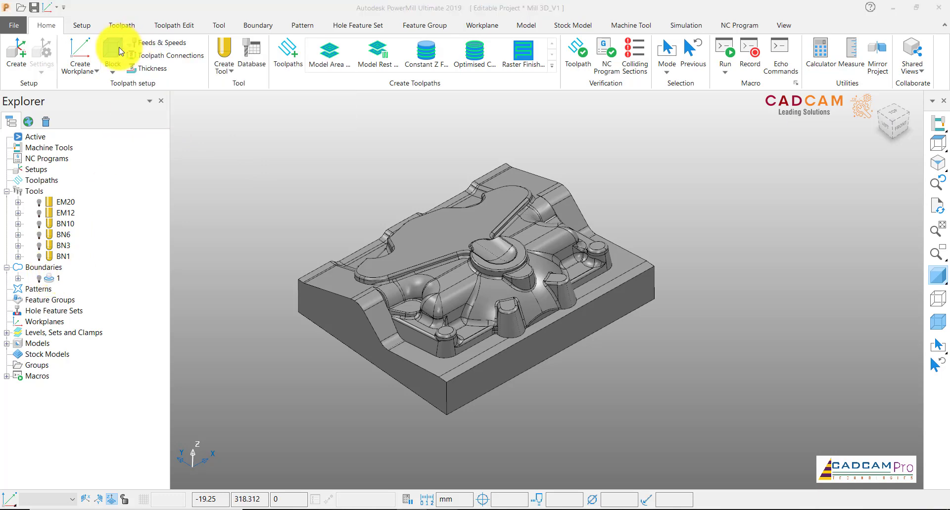
left_click_drag(196, 55, 196, 29)
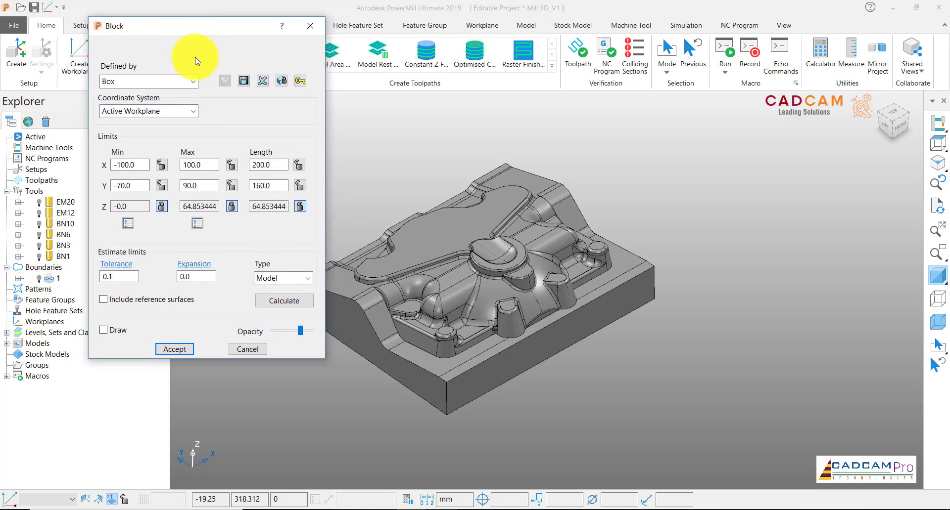
left_click(193, 119)
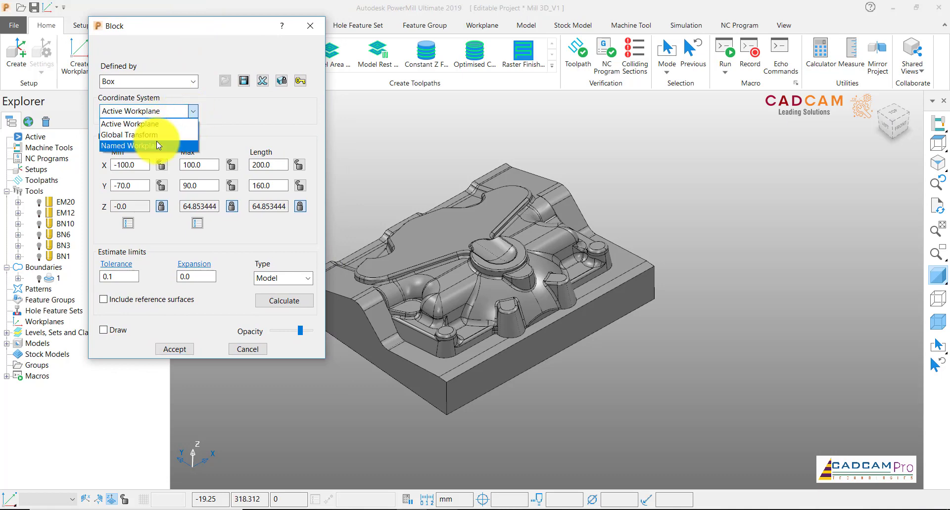
left_click(159, 131)
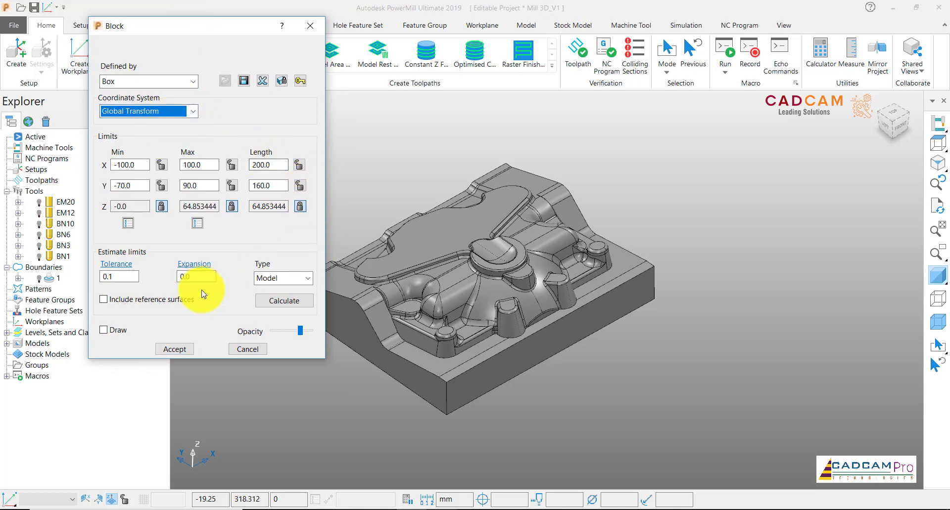
left_click(280, 302)
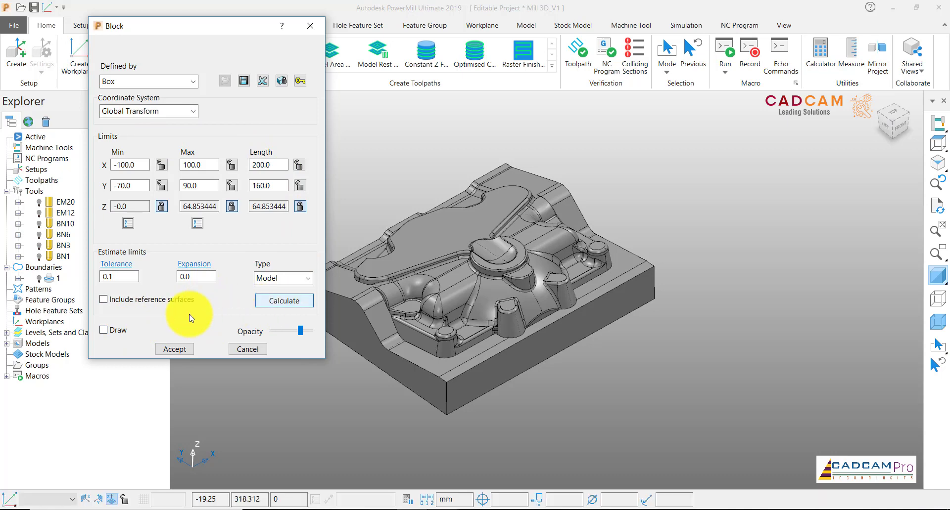
left_click(104, 330)
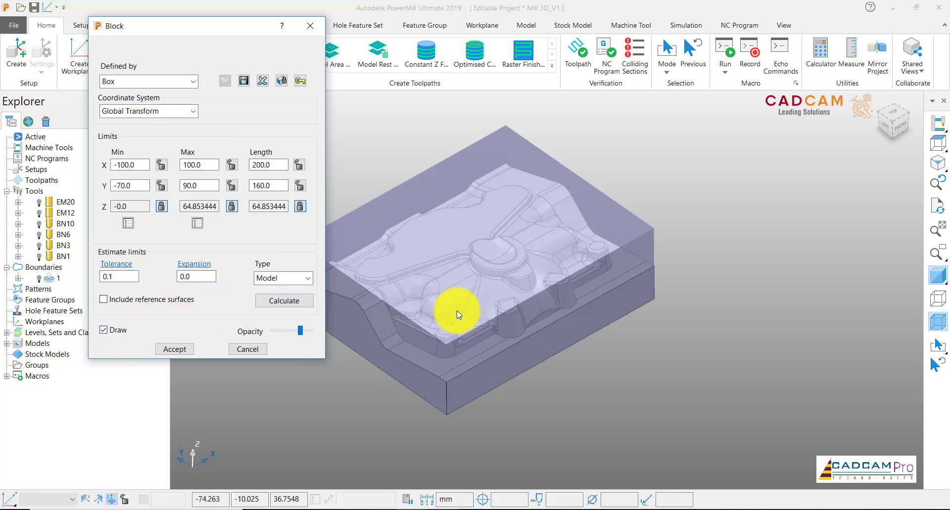
Unlock the block's Z limits, recalculate the block, and check its height against the part in the front view
middle_click_drag(456, 310, 436, 244)
left_click(895, 122)
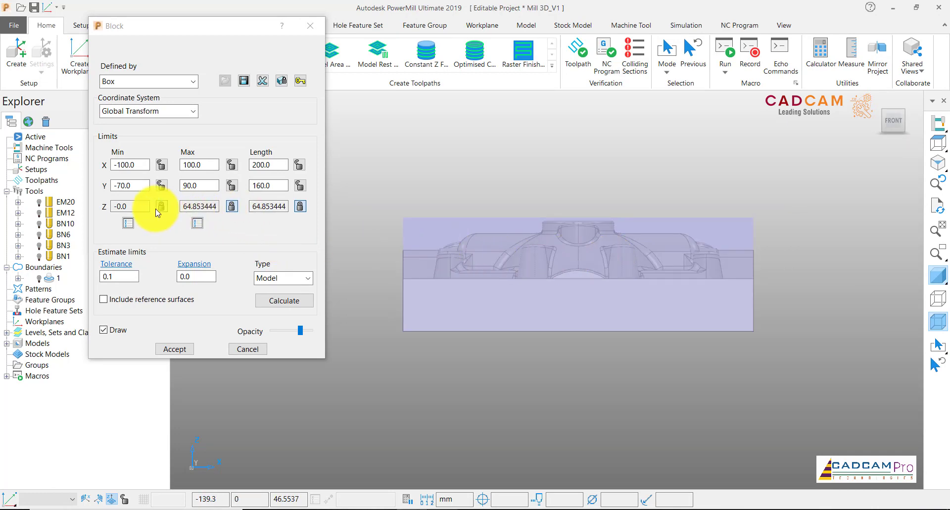
left_click(231, 206)
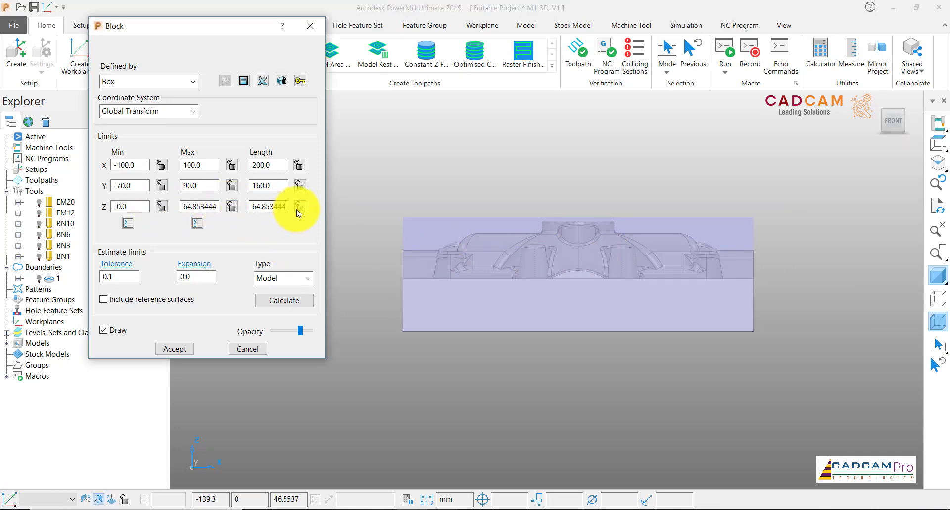
left_click(284, 301)
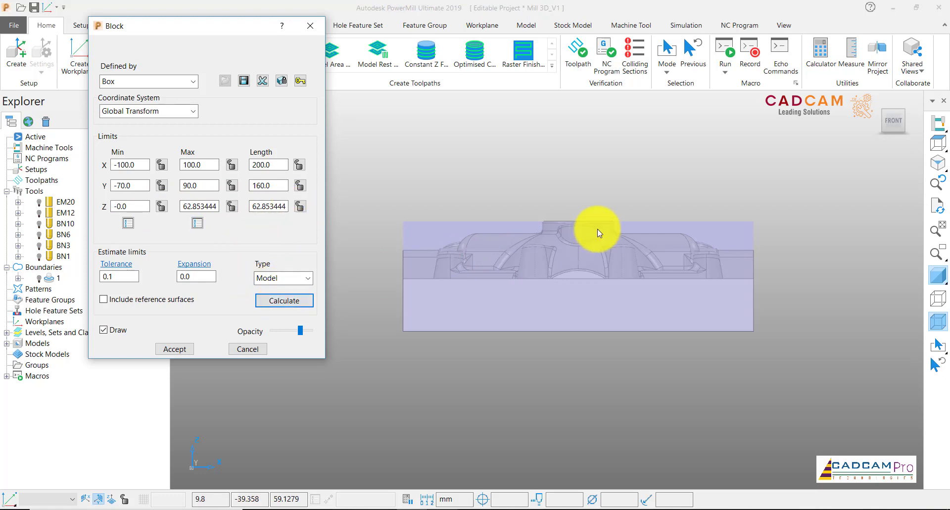
scroll(579, 218, "up", 3)
scroll(577, 213, "down", 4)
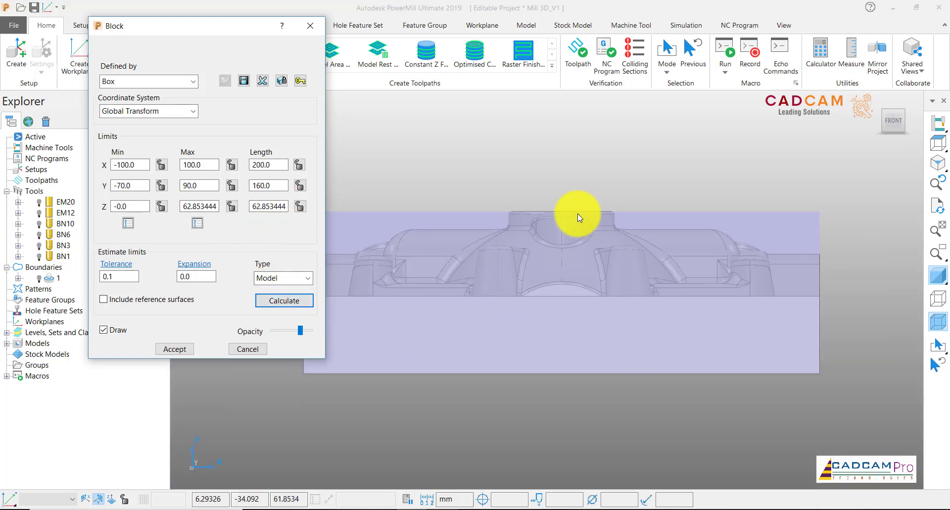
Lock the block's minimum Z, set its Z length to 64.853444 mm, and lock the remaining Z values
left_click(161, 206)
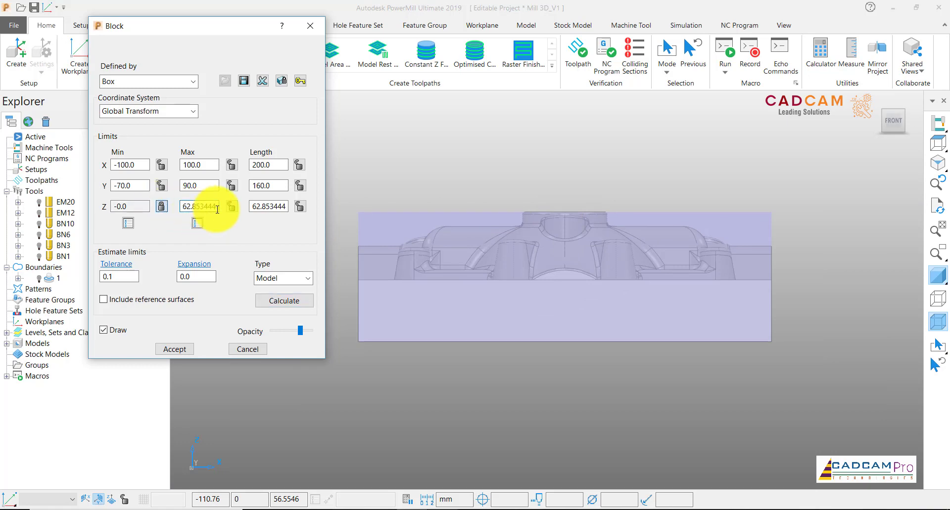
left_click(281, 207)
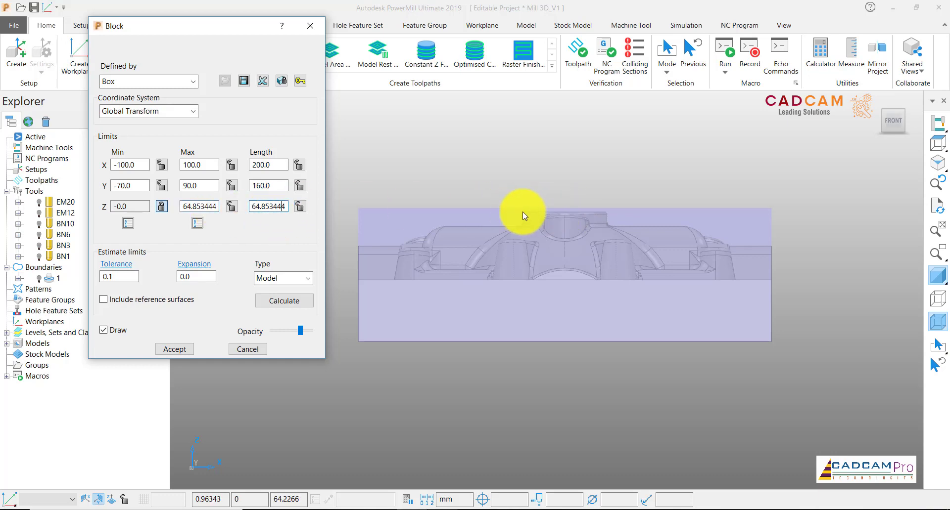
left_click(231, 206)
left_click(299, 206)
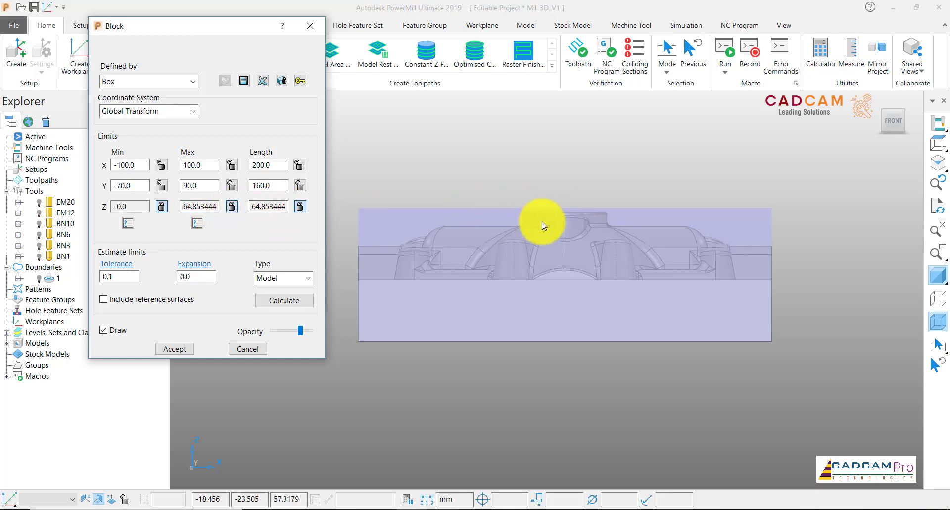
scroll(568, 214, "up", 3)
scroll(568, 251, "down", 5)
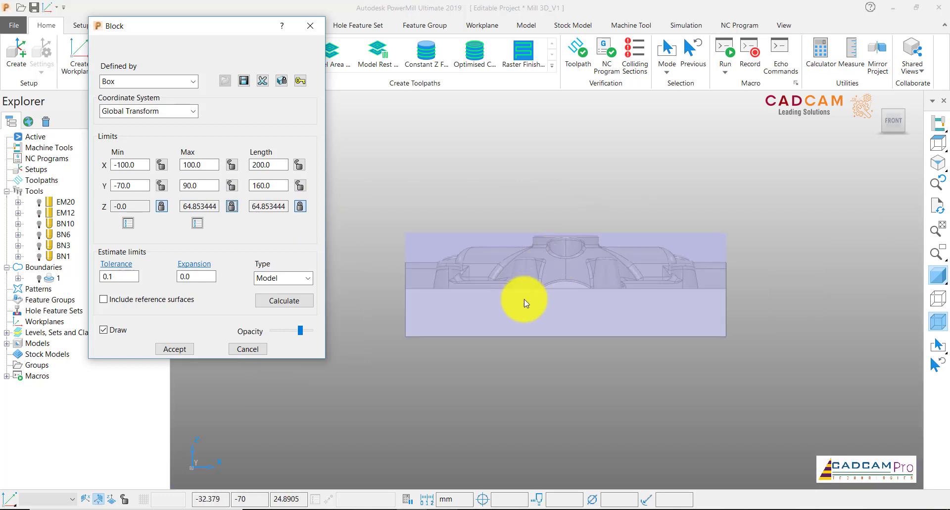
Try full opacity on the block, make it translucent again, and accept the block settings
mouse_move(523, 299)
middle_mouse_down()
mouse_move(699, 325)
mouse_move(572, 275)
mouse_move(559, 345)
mouse_move(633, 379)
mouse_move(530, 295)
middle_mouse_up()
scroll(530, 295, "up", 2)
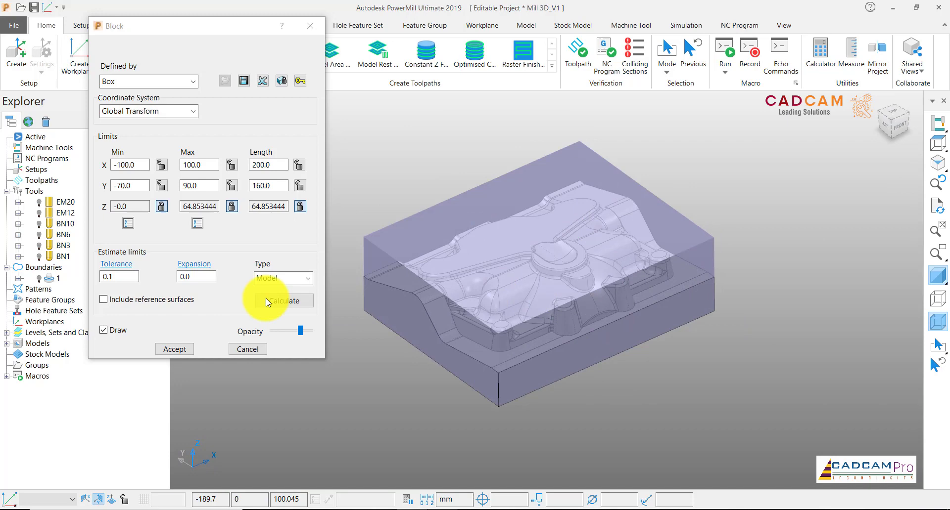
left_click(304, 330)
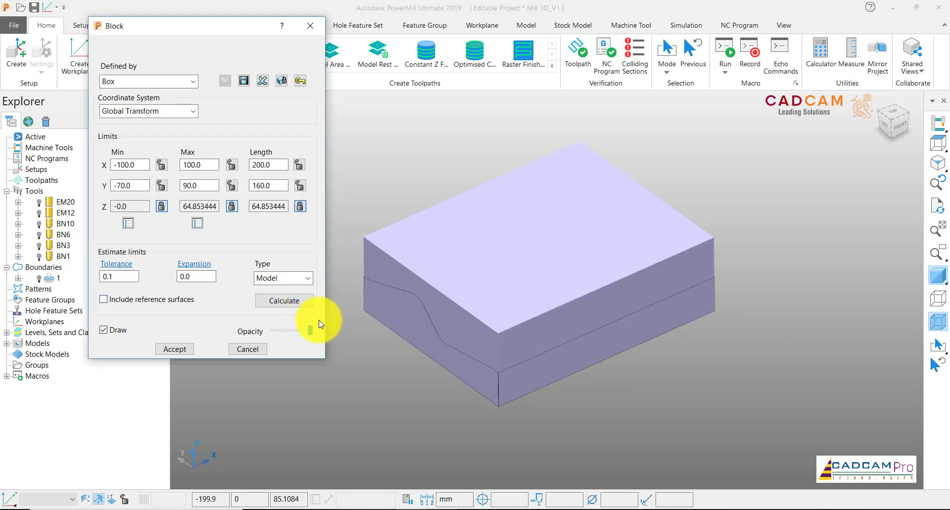
left_click_drag(310, 330, 301, 330)
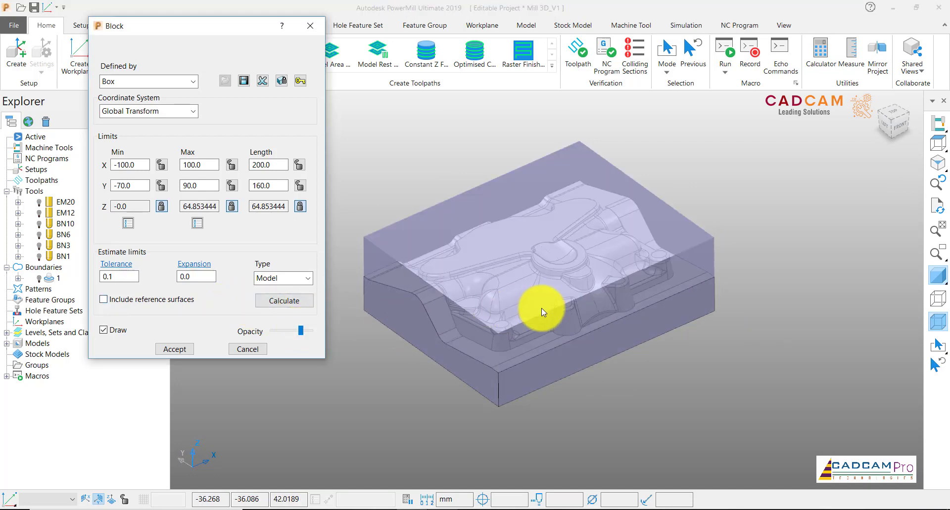
middle_click_drag(541, 308, 544, 297)
left_click(191, 351)
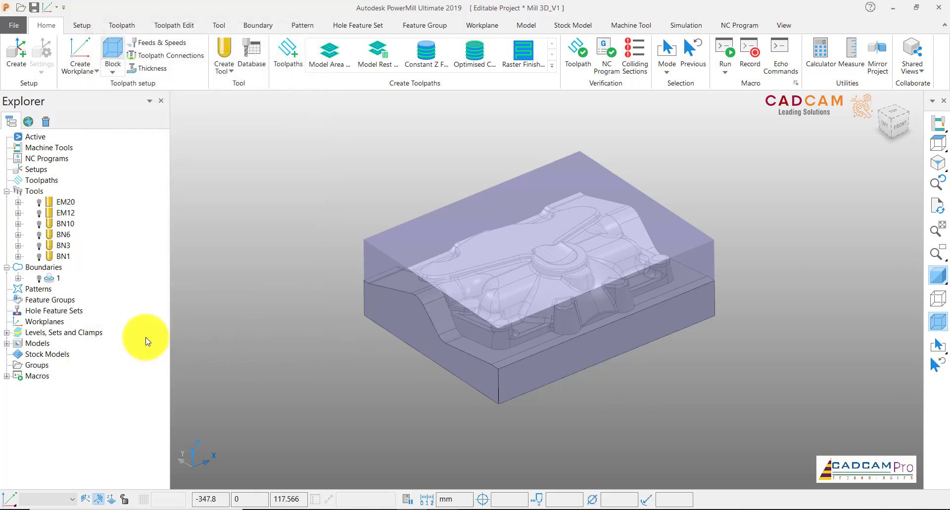
Create a workplane positioned using the block, at its top front-left corner
right_click(43, 322)
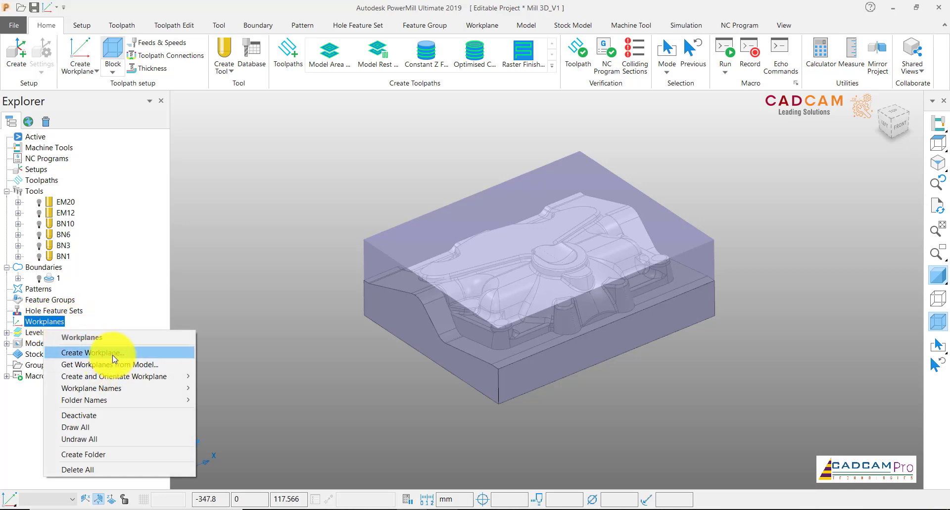
mouse_move(123, 375)
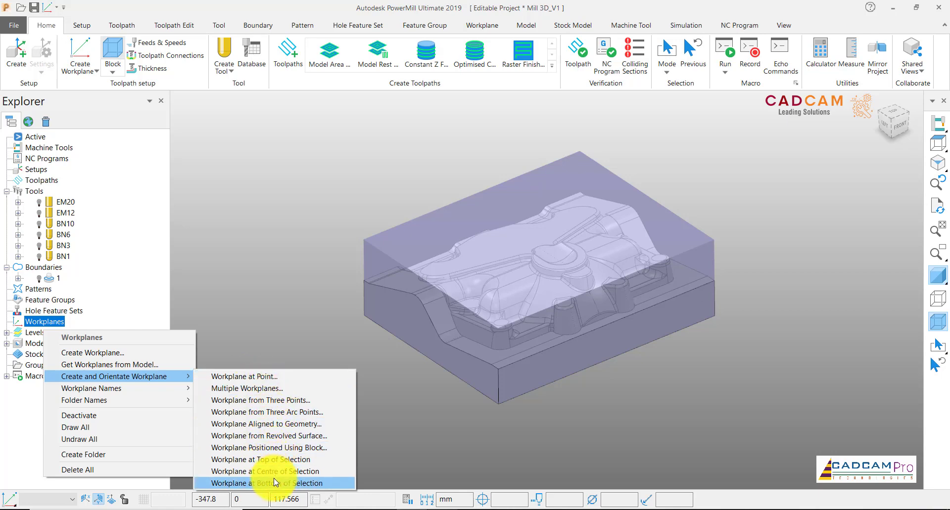
left_click(317, 450)
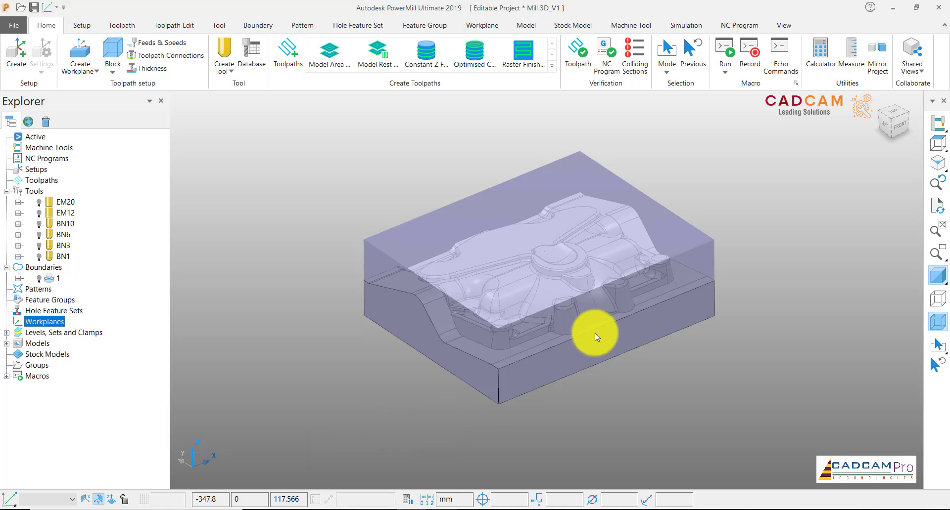
scroll(732, 359, "up", 2)
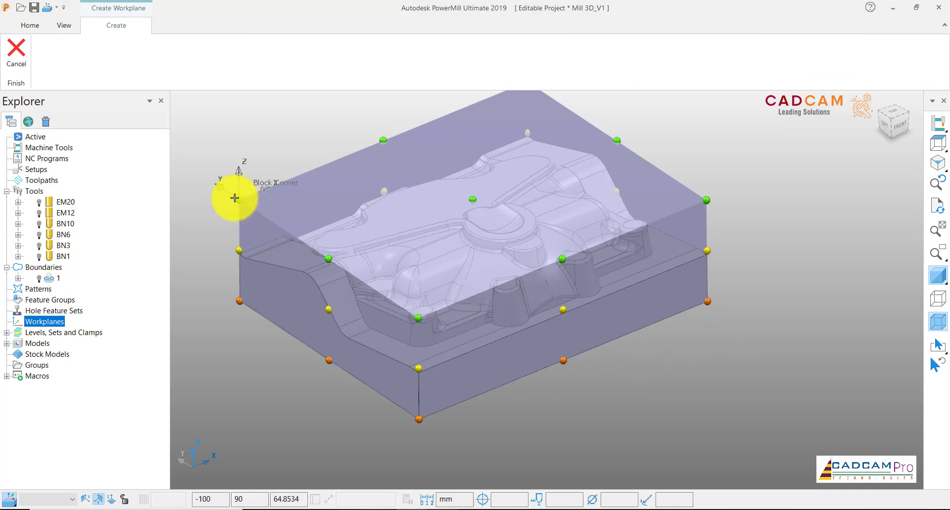
left_click(415, 319)
scroll(537, 401, "down", 3)
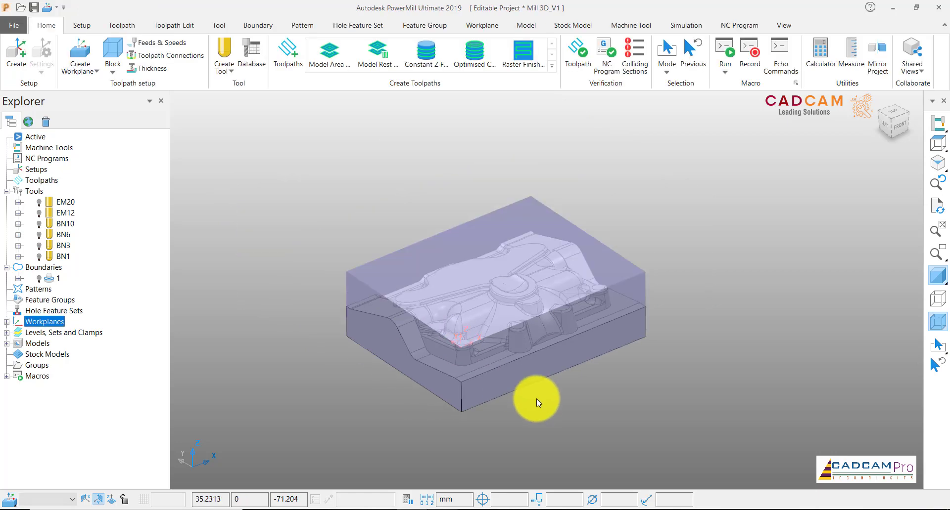
scroll(537, 399, "up", 3)
Rename the new workplane as Main and activate it
left_click(7, 322)
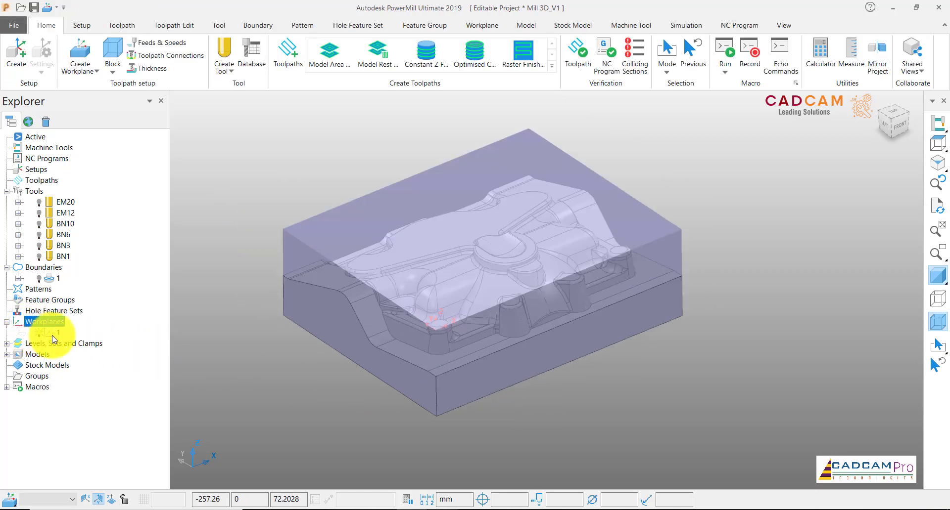
right_click(55, 338)
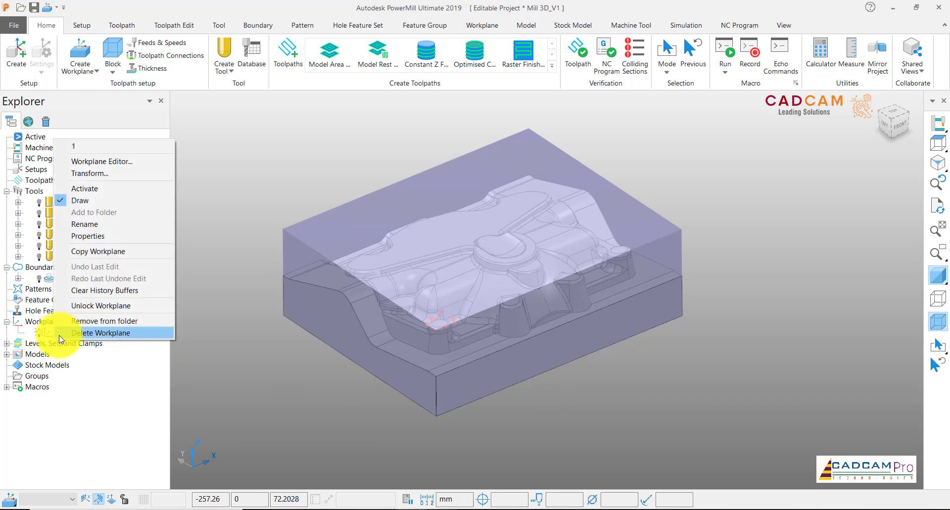
left_click(99, 228)
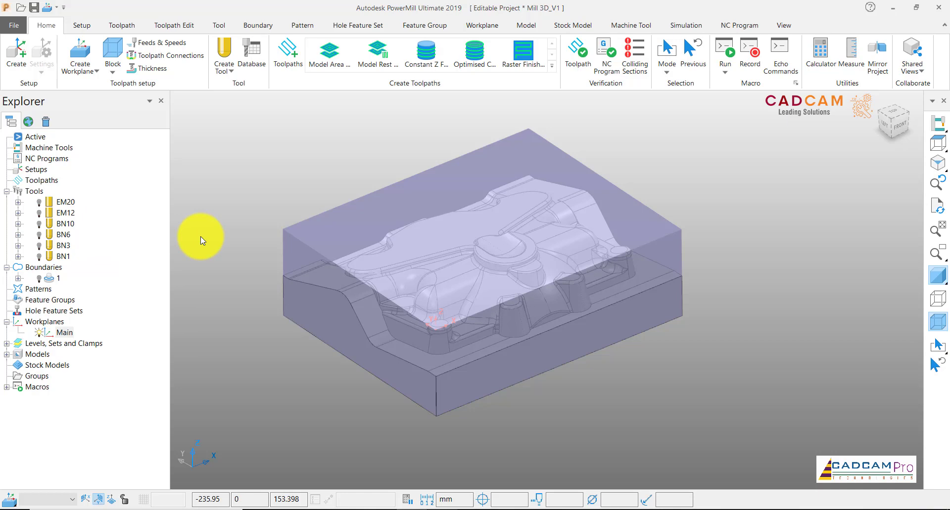
right_click(62, 332)
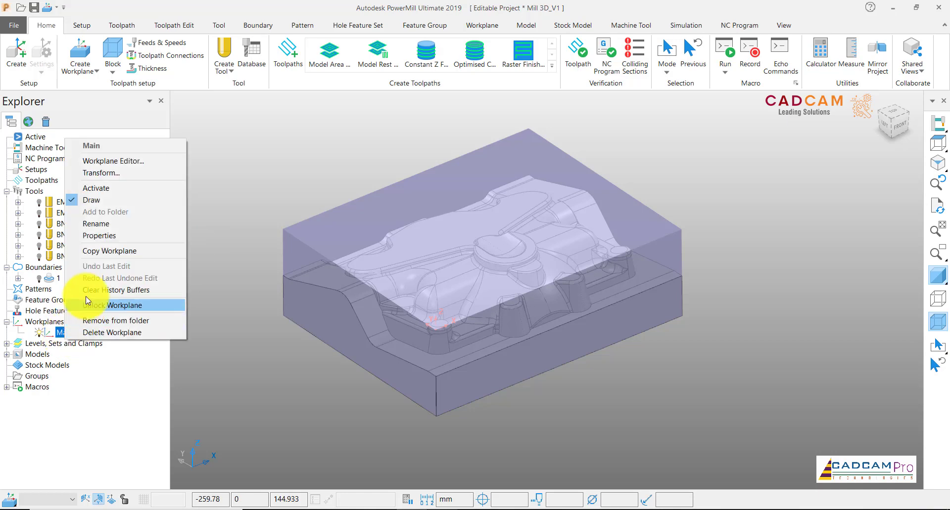
left_click(109, 187)
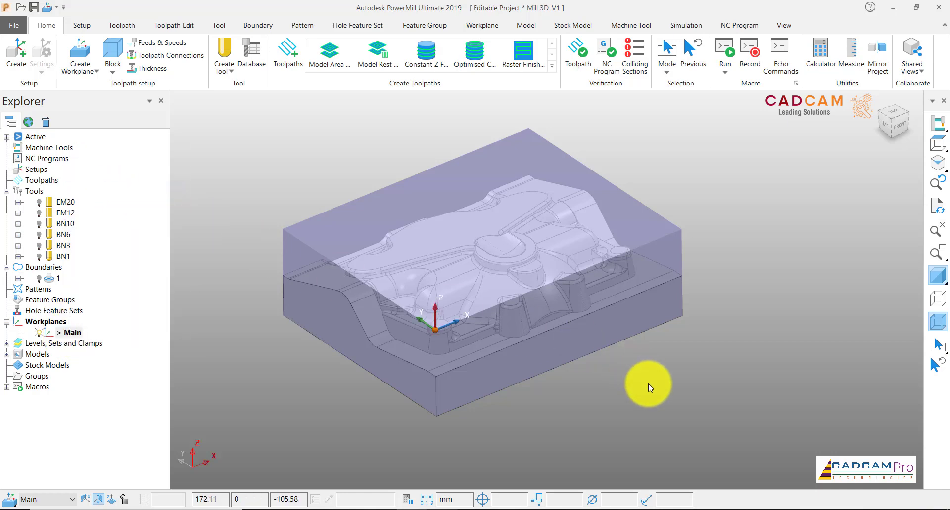
Hide the translucent block so that only the shaded part model is shown
middle_click_drag(647, 384, 526, 307)
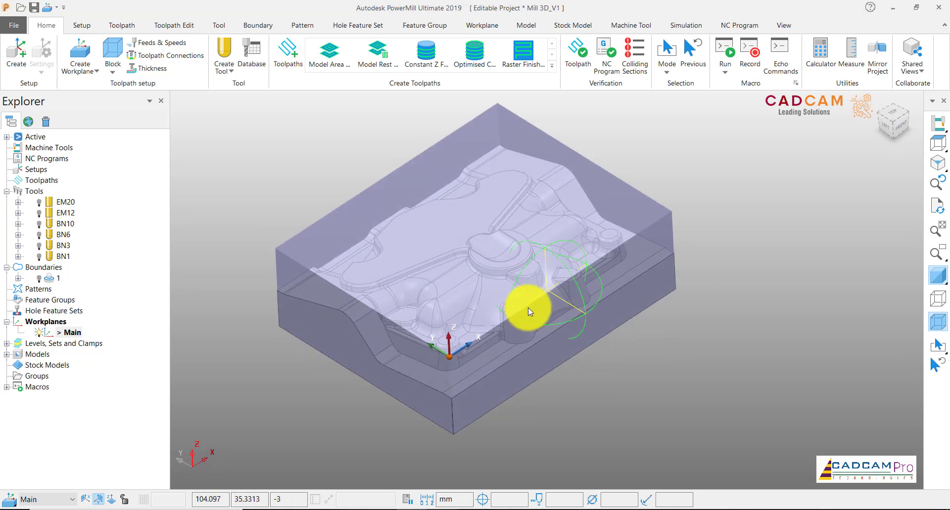
left_click(936, 320)
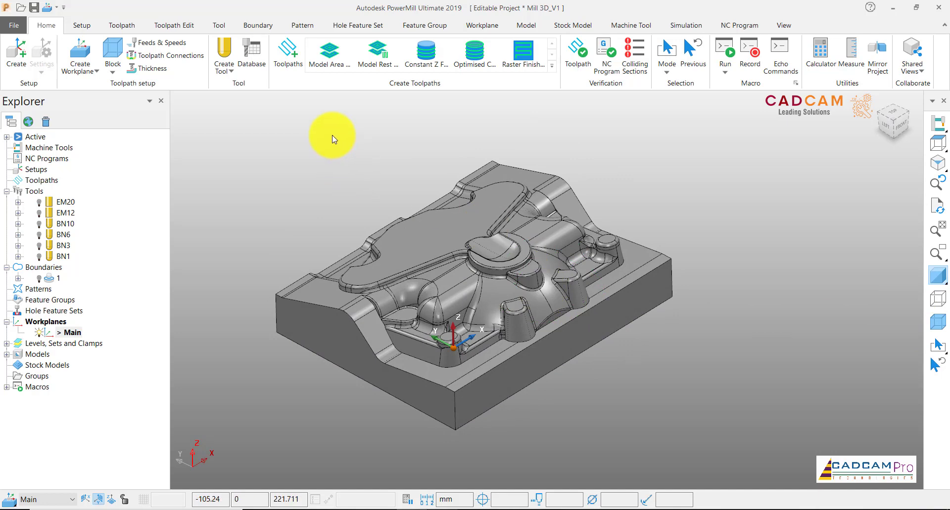
Look through the 3D Area Clearance strategies and create a Model Area Clearance toolpath
left_click(286, 60)
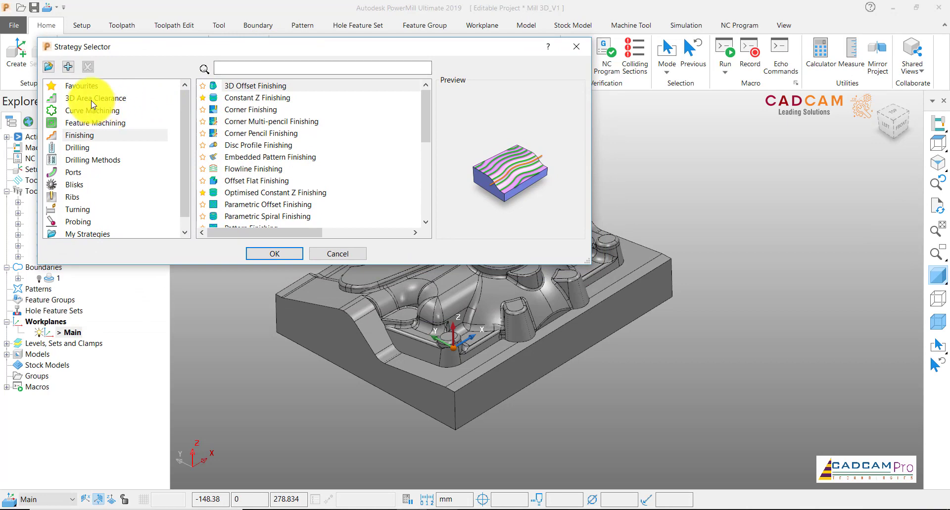
left_click(91, 101)
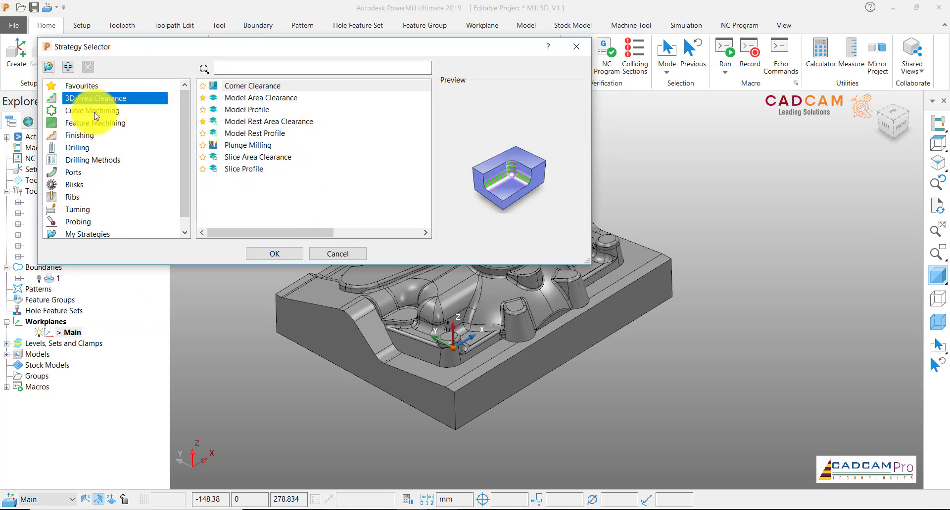
left_click(249, 98)
left_click(247, 87)
left_click(247, 98)
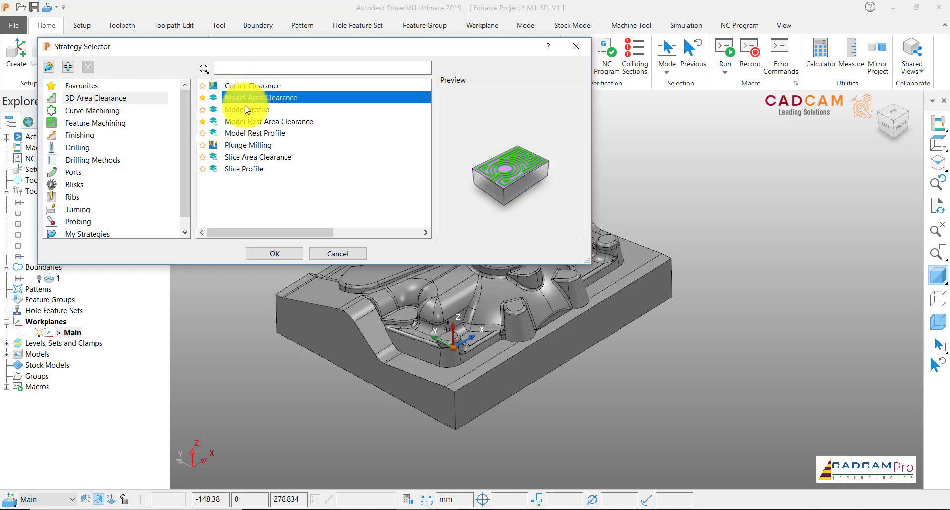
left_click(247, 110)
left_click(248, 121)
left_click(249, 134)
left_click(247, 145)
left_click(246, 157)
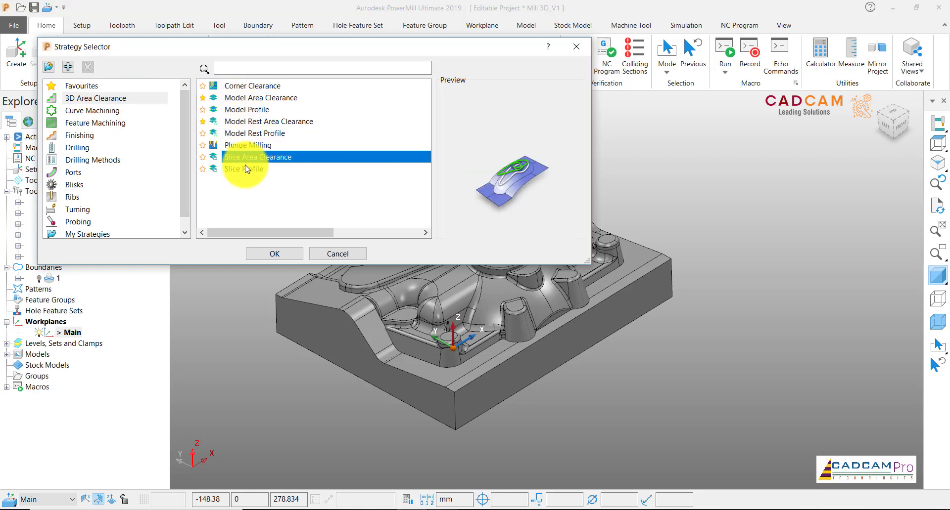
left_click(245, 169)
left_click(256, 99)
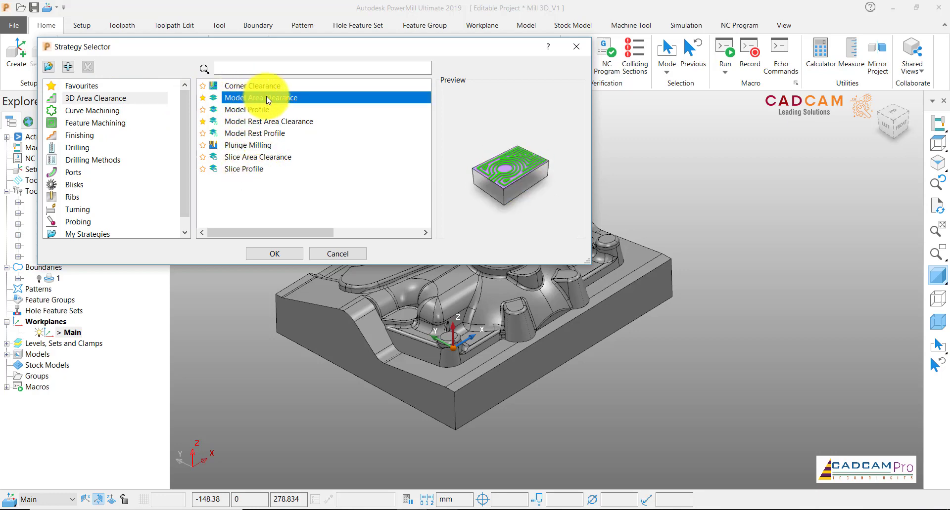
left_click(301, 255)
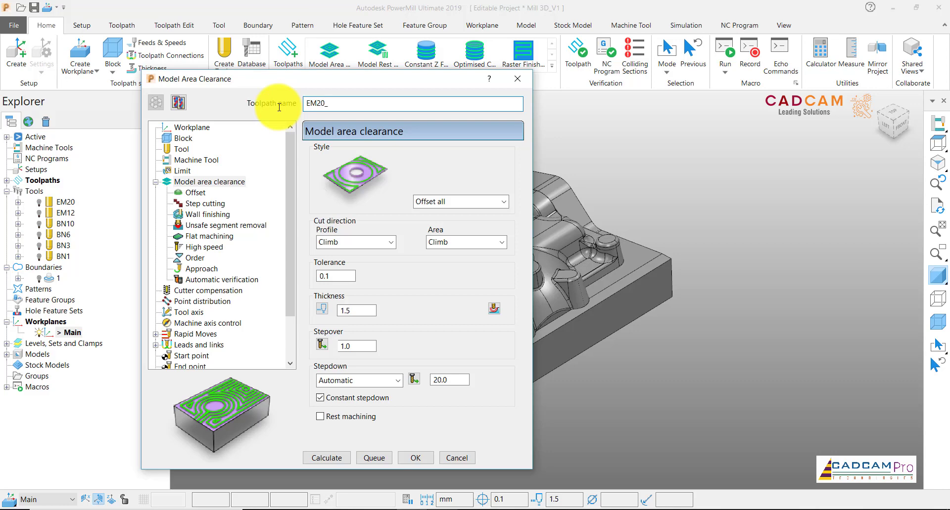
Set the area clearance style to Vortex and name the toolpath EM20_Vortex Rough
left_click(429, 201)
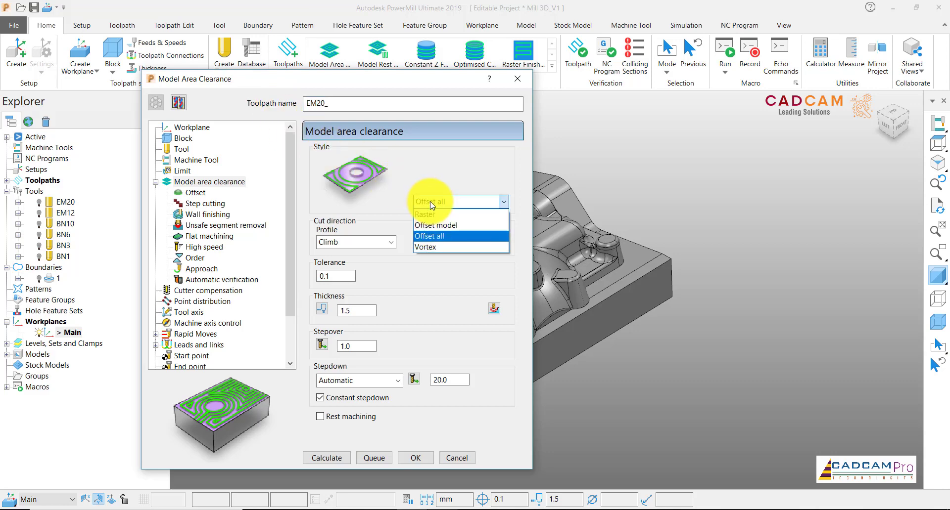
left_click(435, 247)
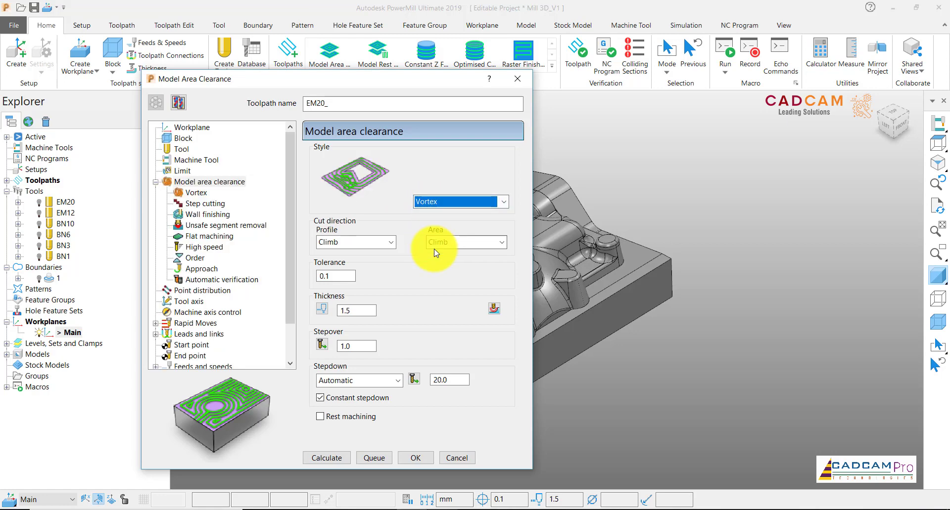
left_click(351, 104)
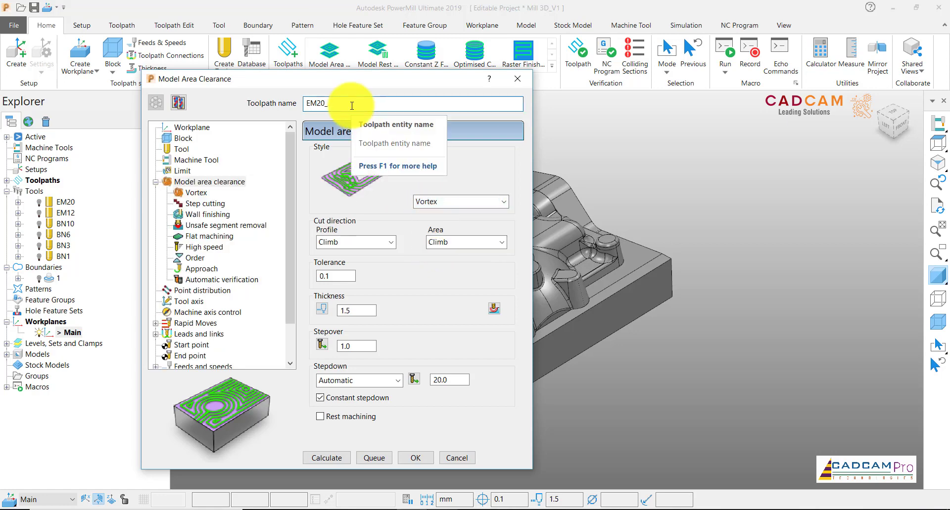
type("EM20_Vortex Rough")
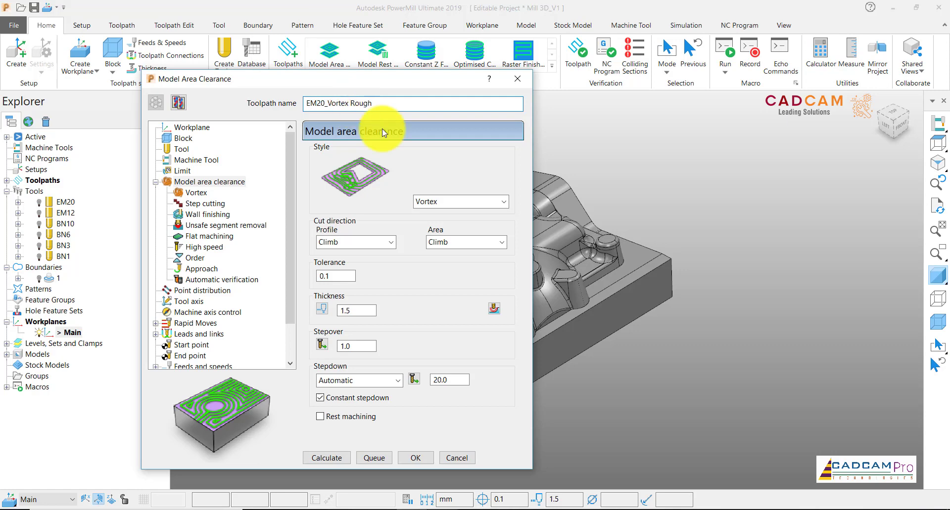
Set the toolpath's stepover to 2 mm and its automatic stepdown to 30 mm
double_click(345, 276)
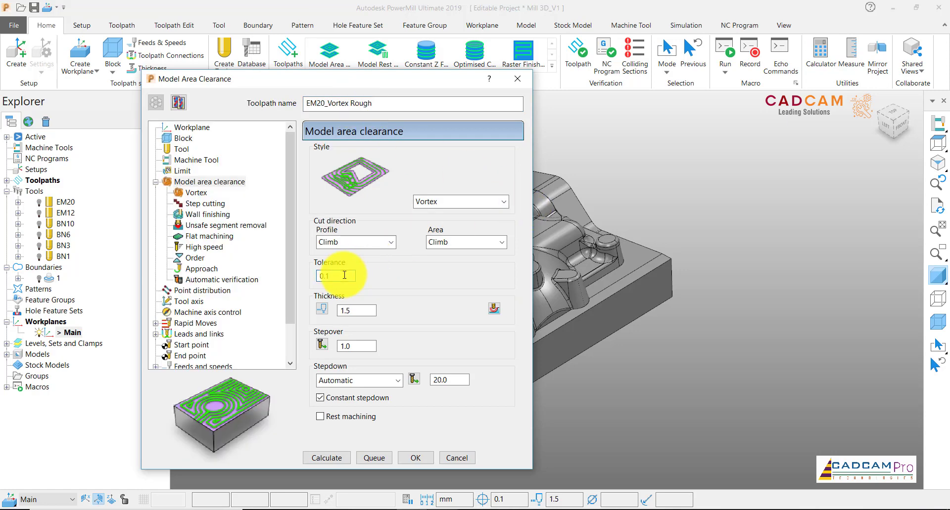
left_click(318, 275)
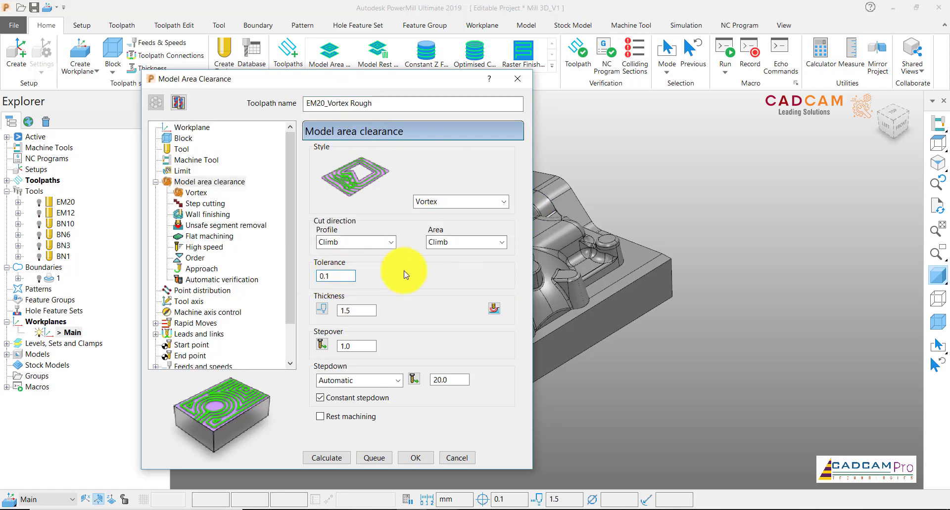
double_click(357, 310)
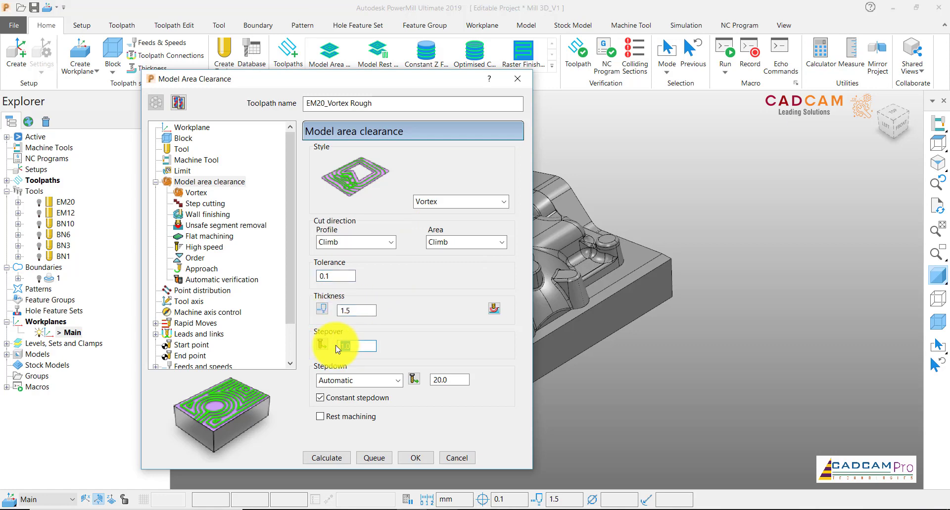
double_click(360, 346)
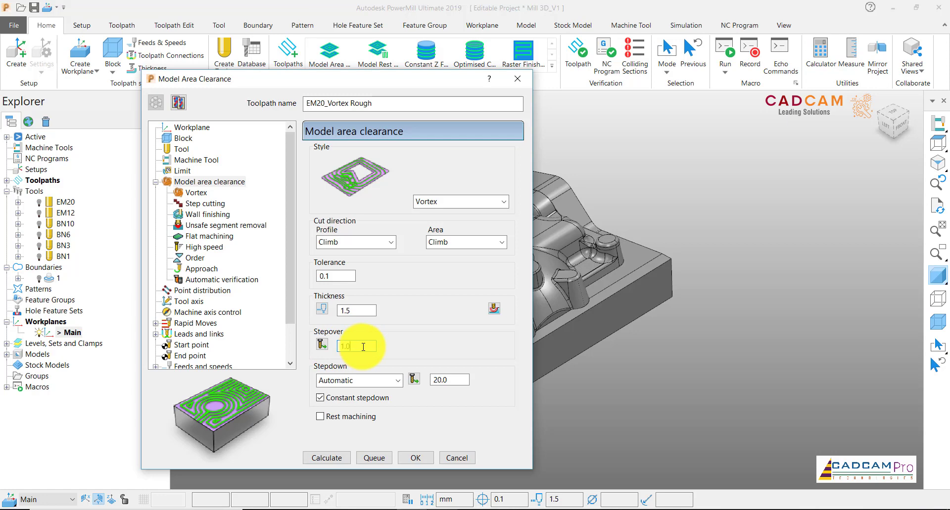
double_click(360, 347)
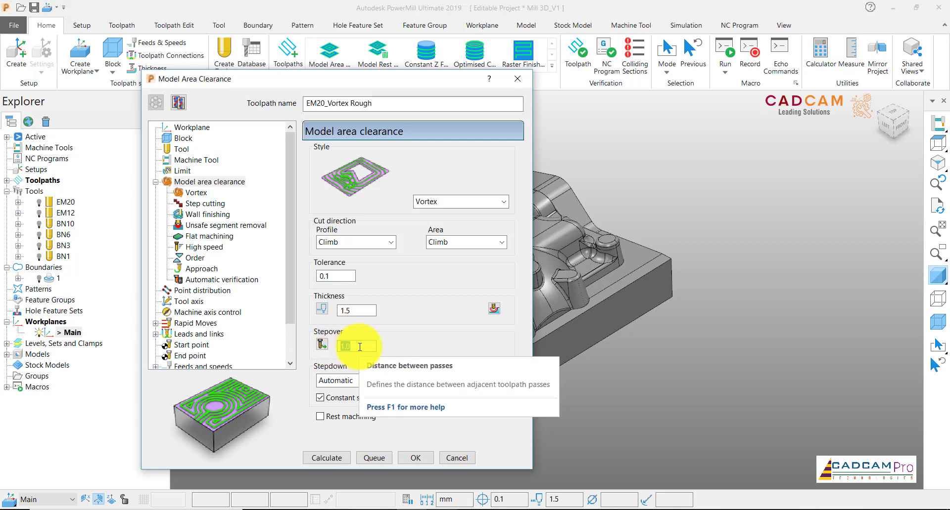
type("2")
double_click(458, 380)
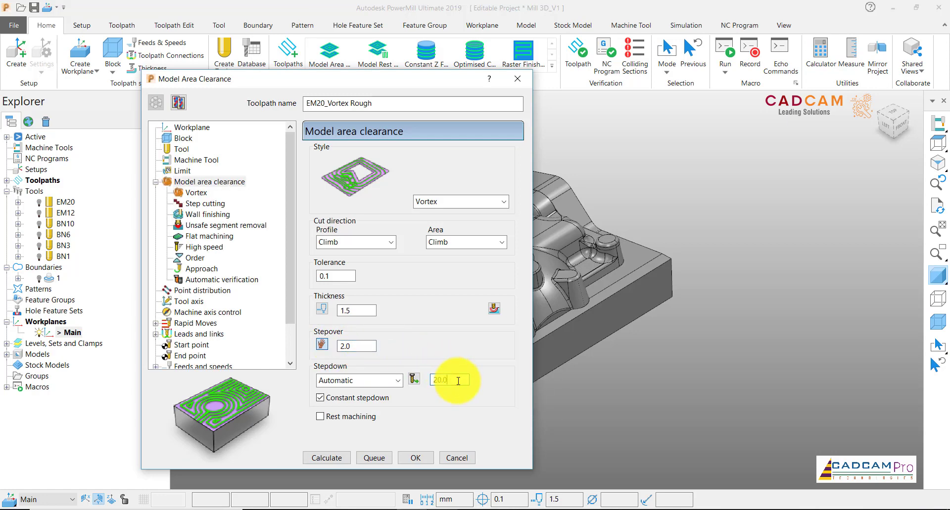
left_click(432, 381)
type("30")
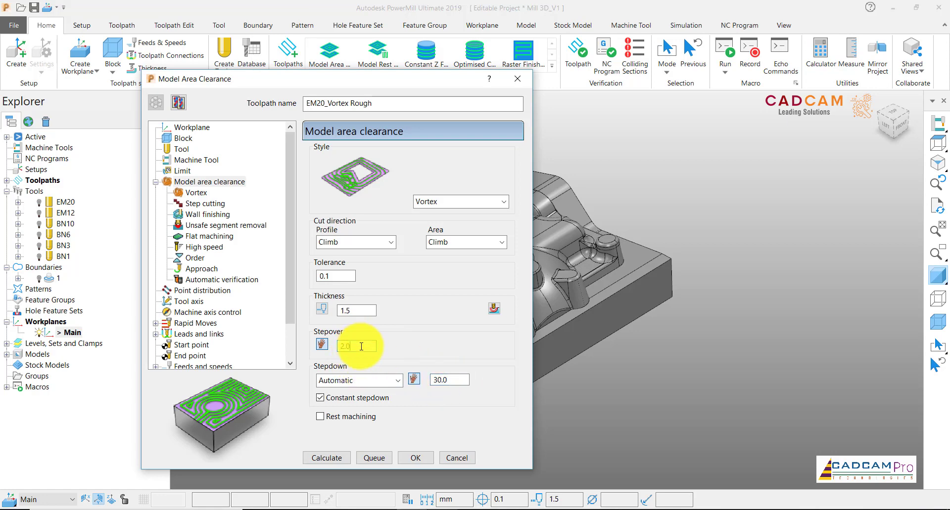
Set the toolpath's spindle speed to 12000 rpm, cutting feed rate to 1800 mm/min and plunging feed rate to 500 mm/min
left_click(200, 194)
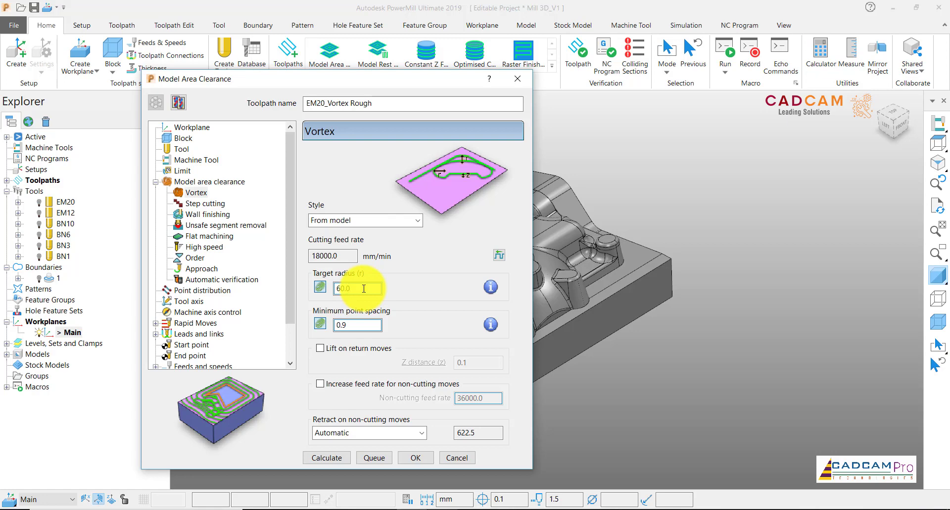
scroll(291, 272, "down", 2)
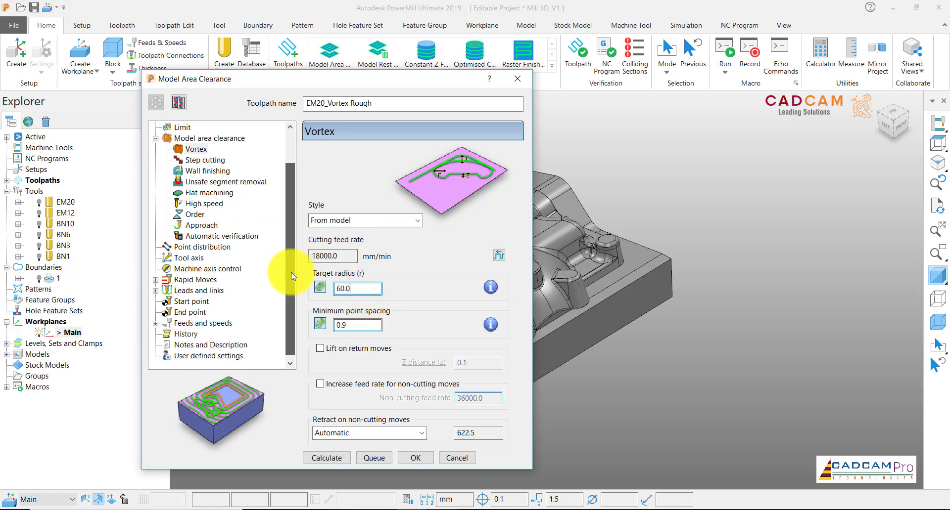
left_click(201, 323)
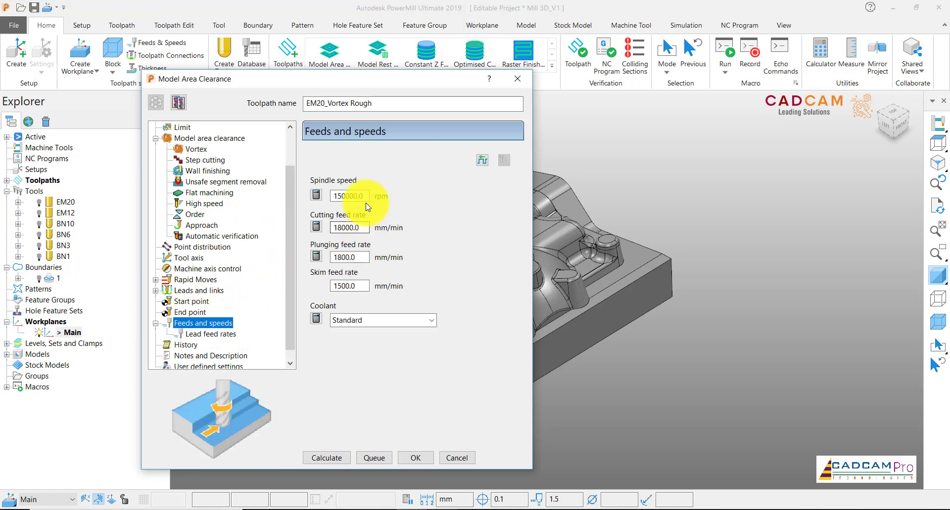
left_click(348, 196)
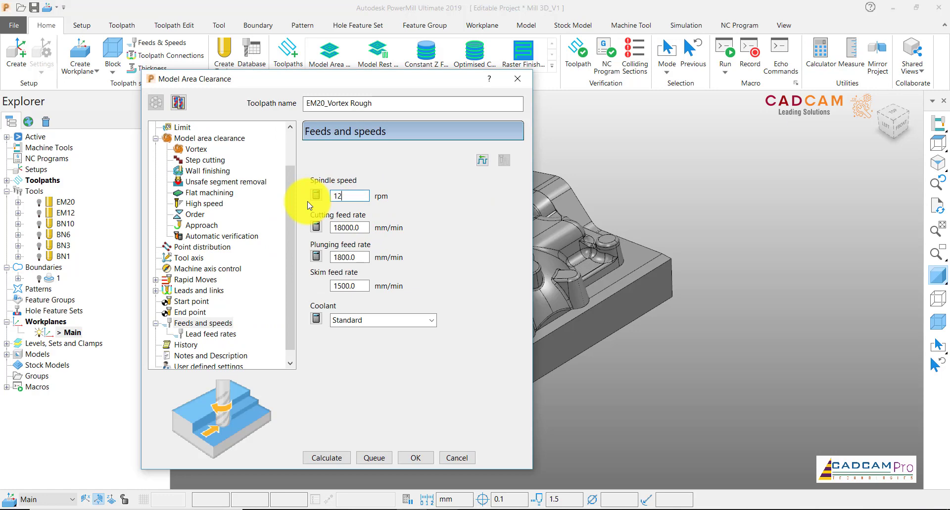
type("12000")
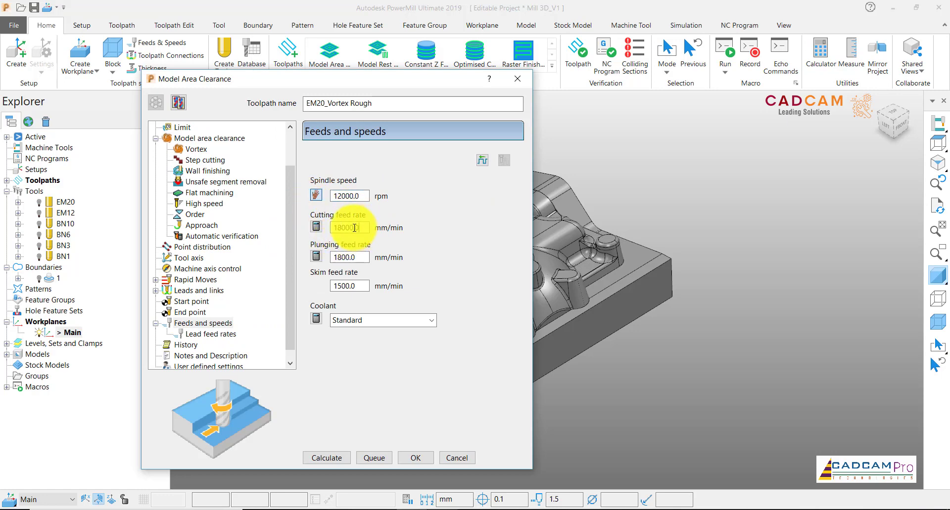
left_click_drag(354, 228, 307, 227)
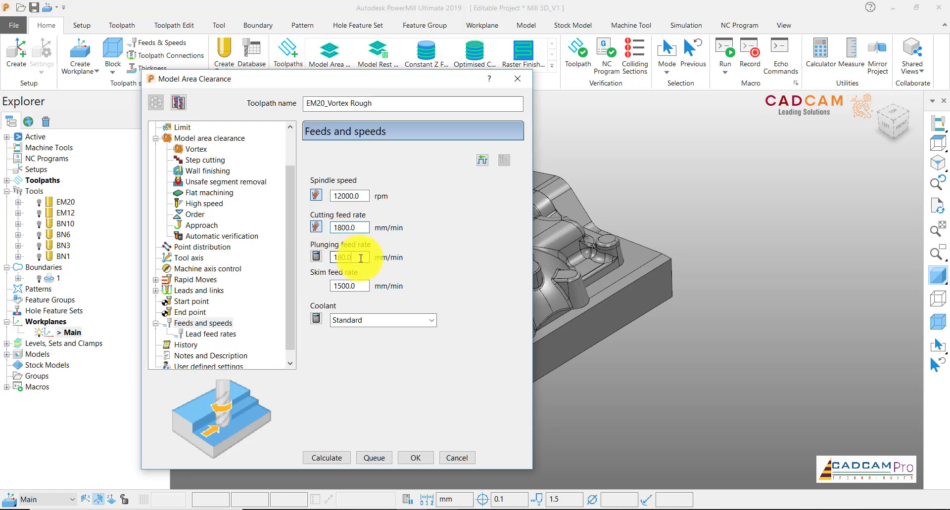
left_click_drag(362, 259, 324, 258)
type("500")
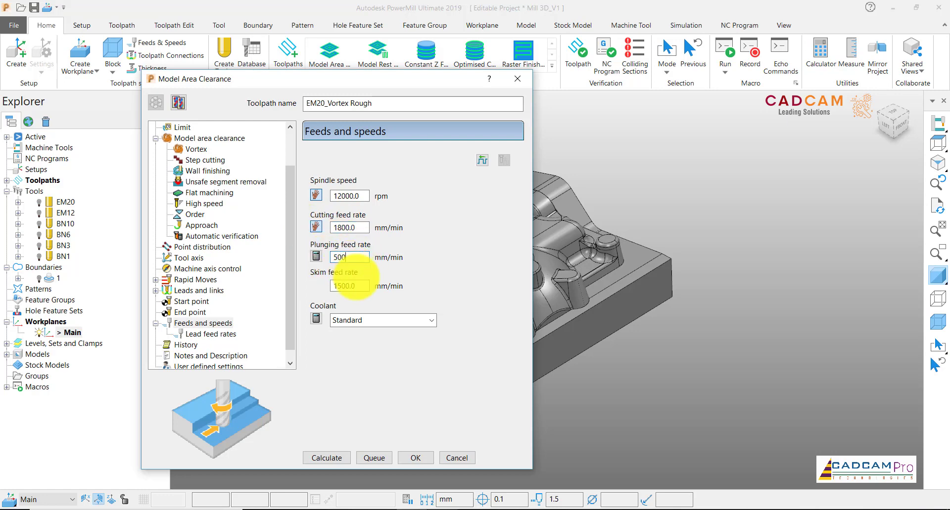
left_click_drag(365, 285, 339, 289)
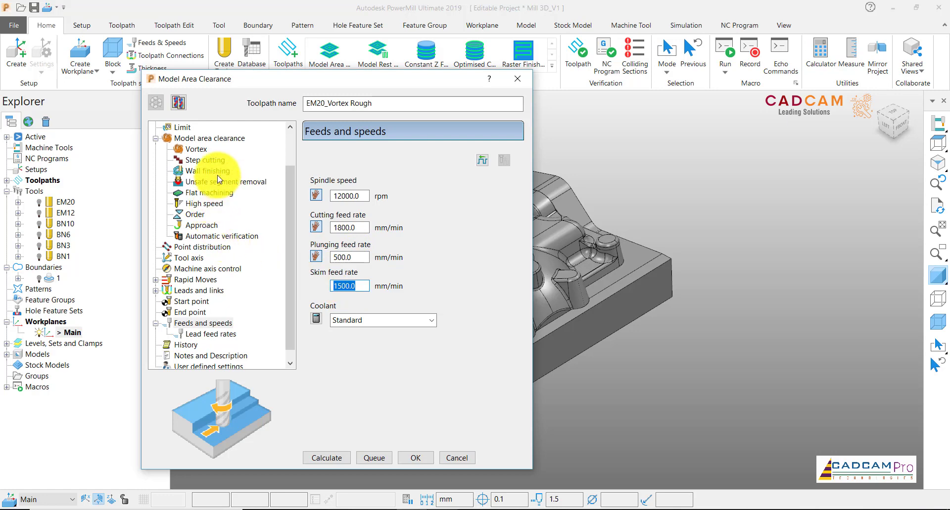
Review the Vortex target radius and minimum point spacing, and select Automatic for retracts on non-cutting moves
left_click(198, 151)
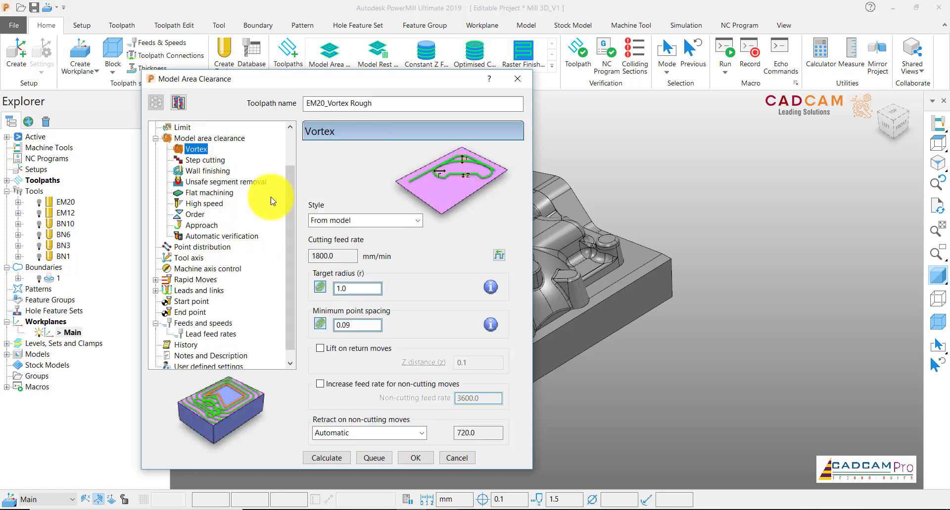
left_click_drag(337, 291, 361, 292)
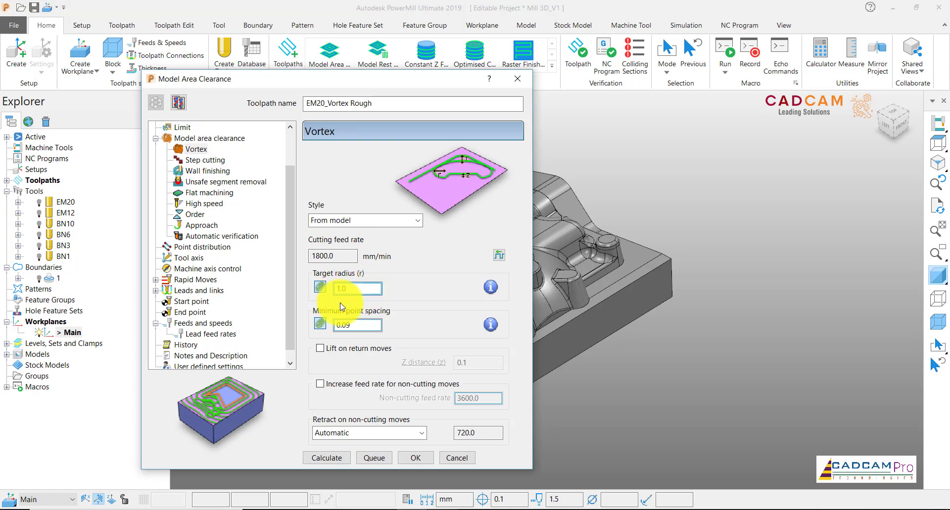
left_click_drag(341, 325, 364, 326)
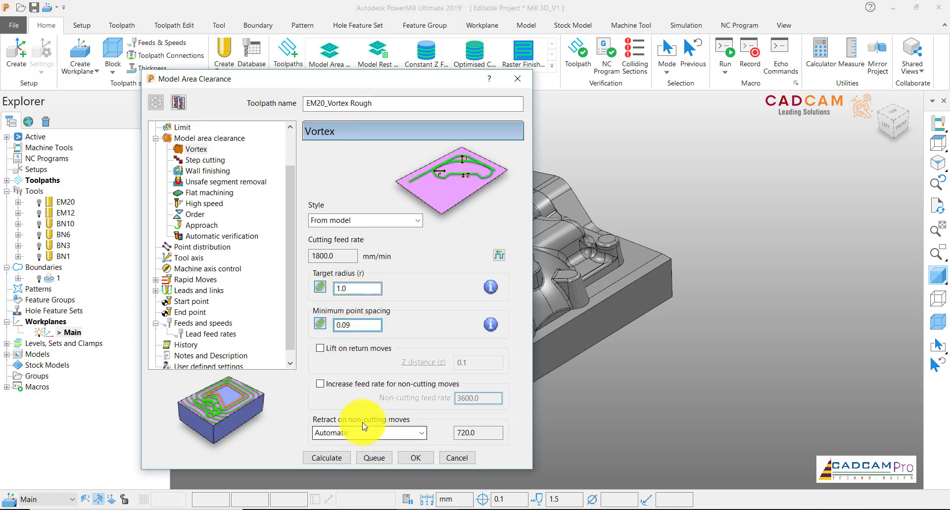
left_click(418, 432)
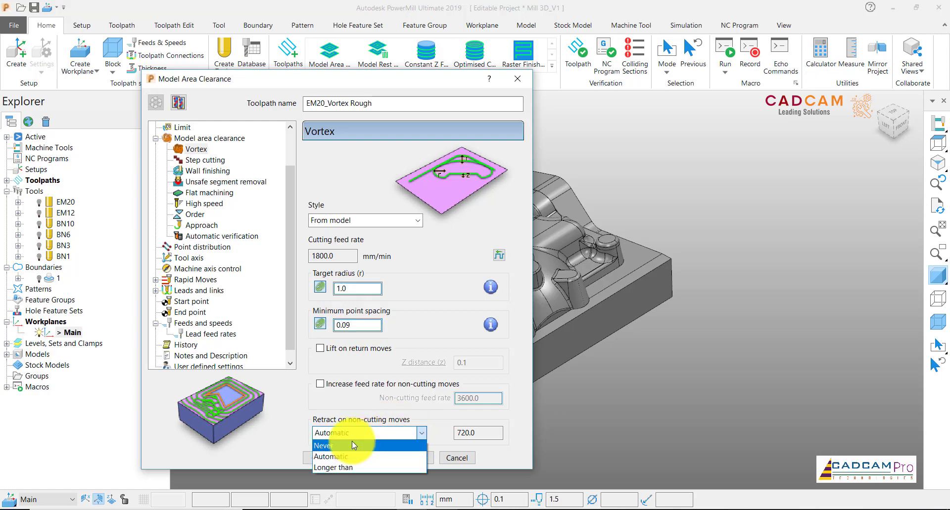
left_click(342, 456)
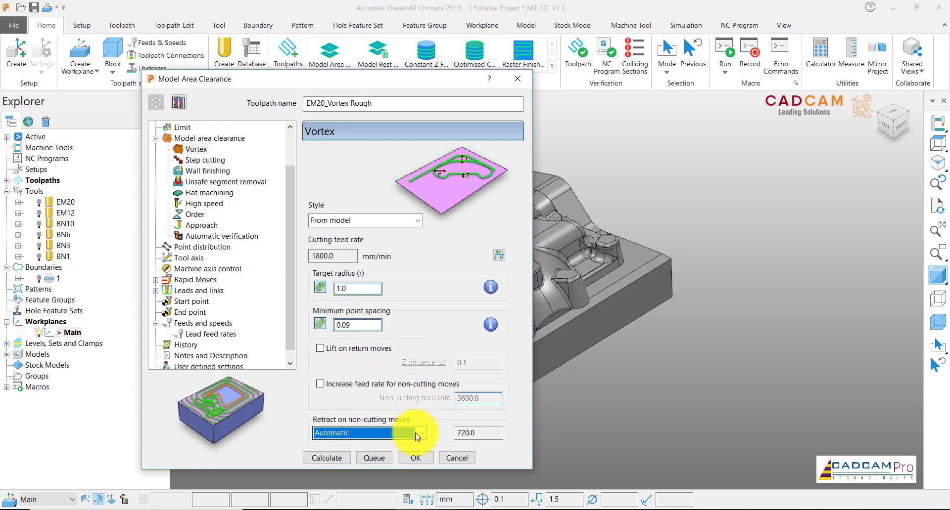
Set the step cutting stepup to 2 mm, and look at the wall finishing and unsafe segment removal settings
left_click(200, 159)
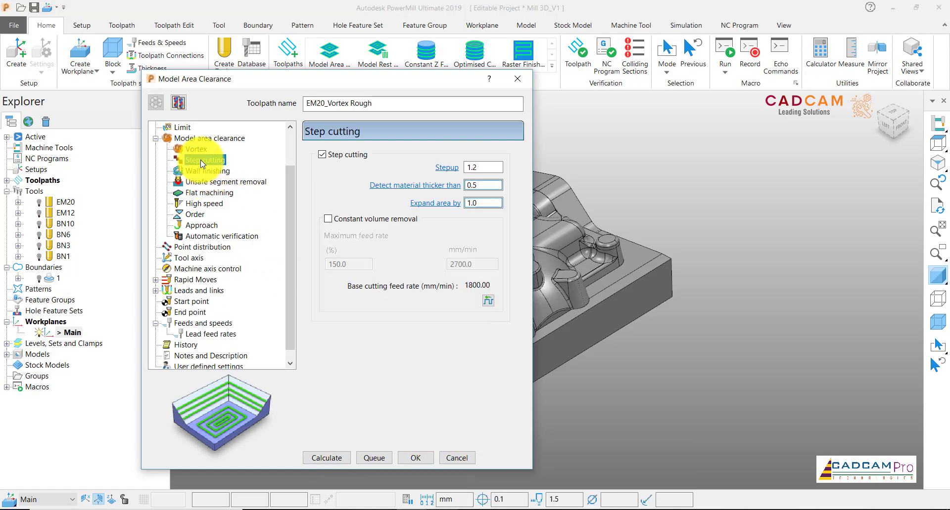
double_click(480, 167)
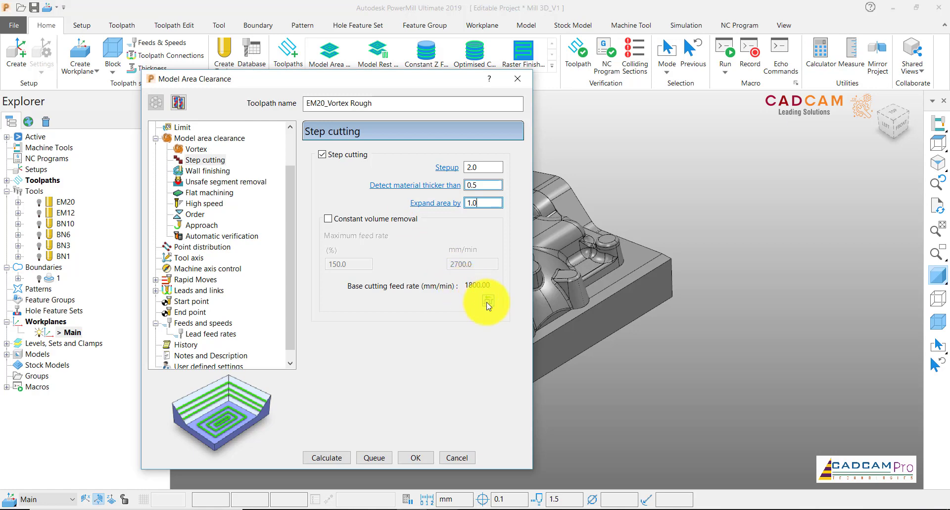
left_click(210, 173)
left_click(212, 182)
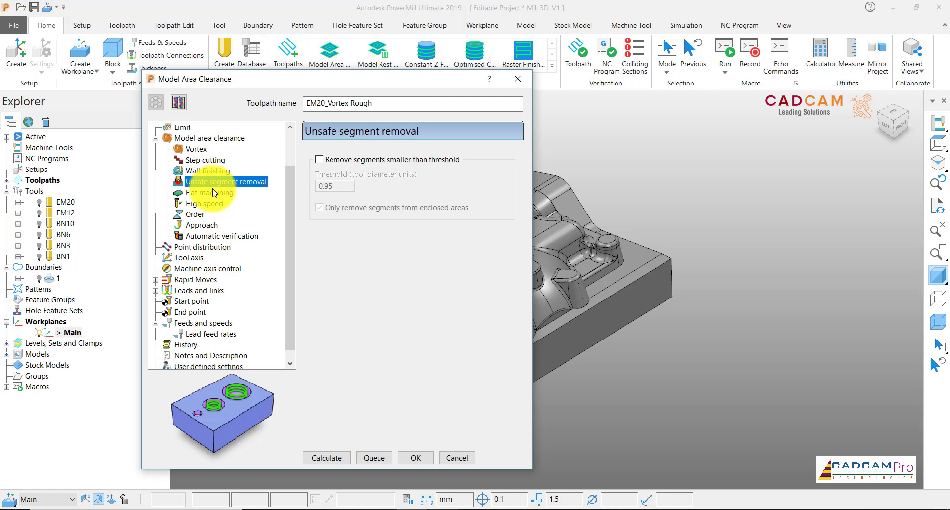
Look over the flat machining and high speed settings, and select Pocket as the machining order
left_click(214, 194)
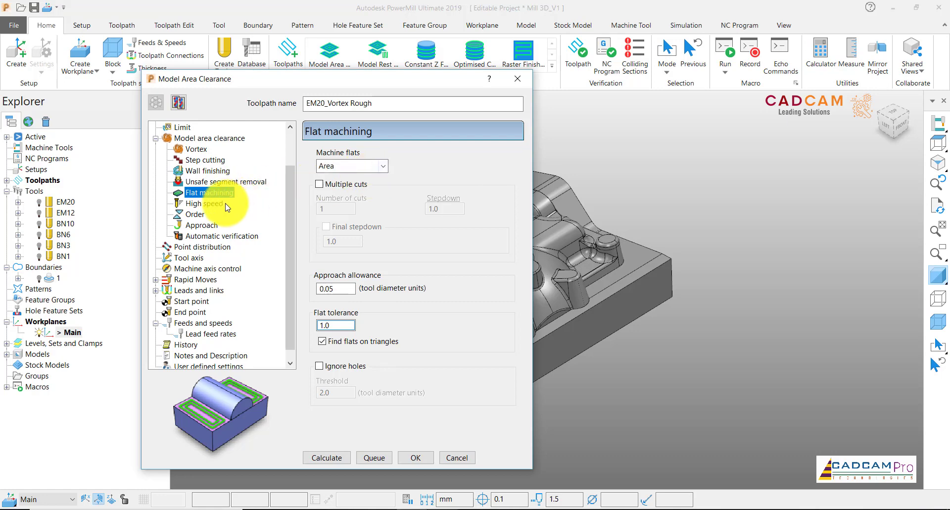
left_click(210, 205)
left_click(197, 214)
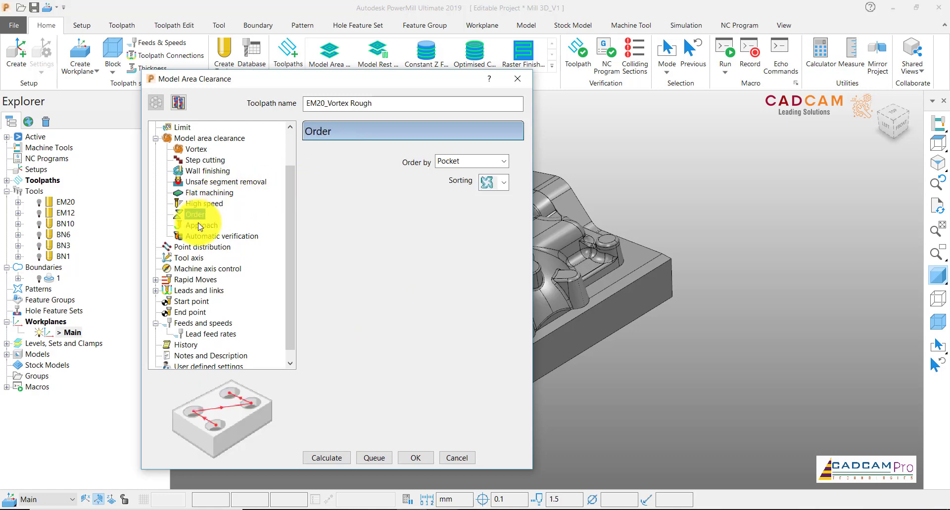
left_click(492, 163)
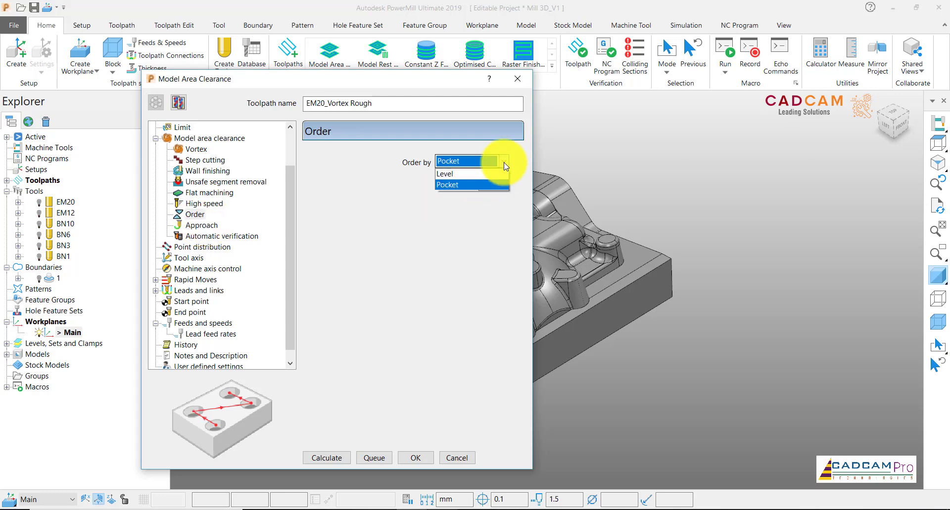
left_click(441, 185)
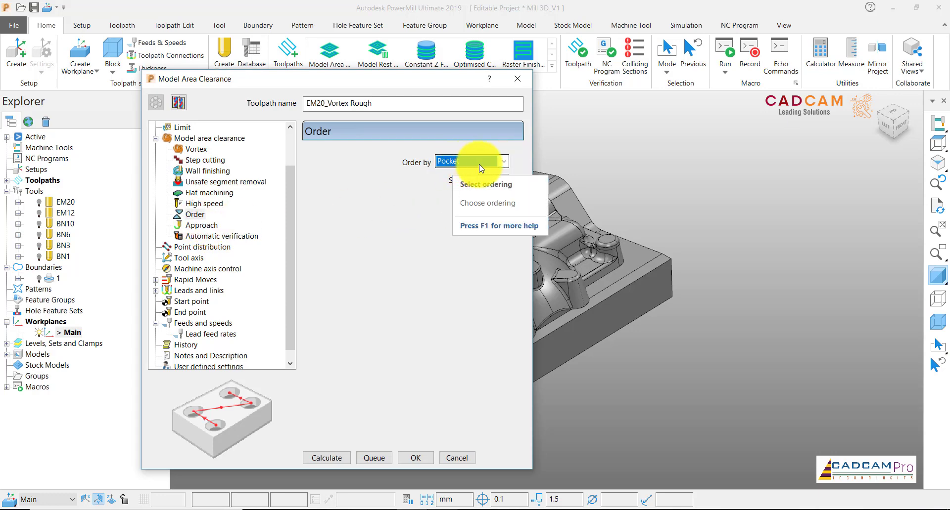
left_click_drag(445, 78, 306, 41)
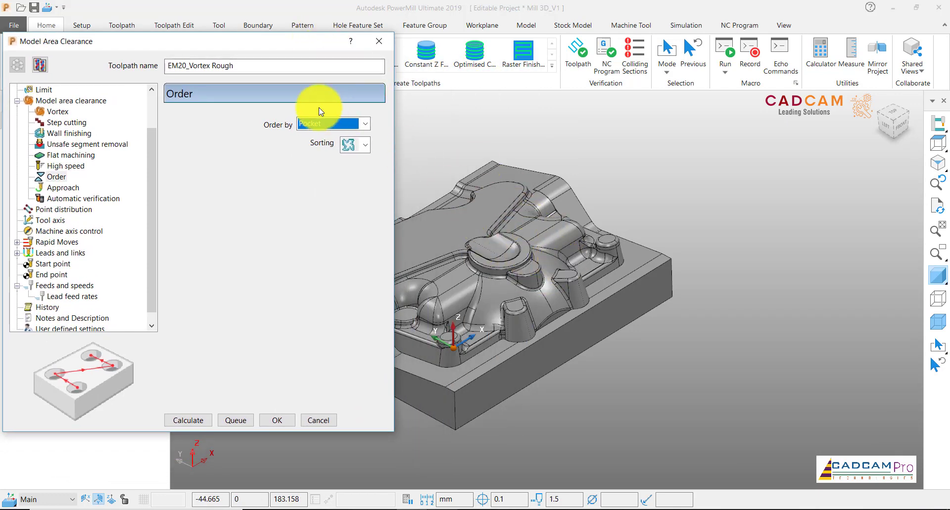
left_click_drag(245, 45, 344, 59)
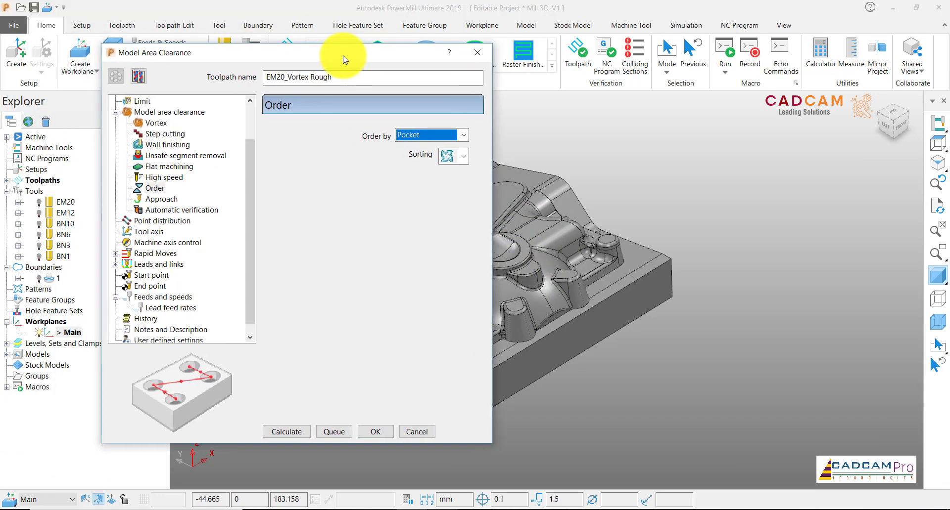
Select Helical ramps as the approach's entry move type, and check its max zig angle, circle diameter and height
left_click(162, 202)
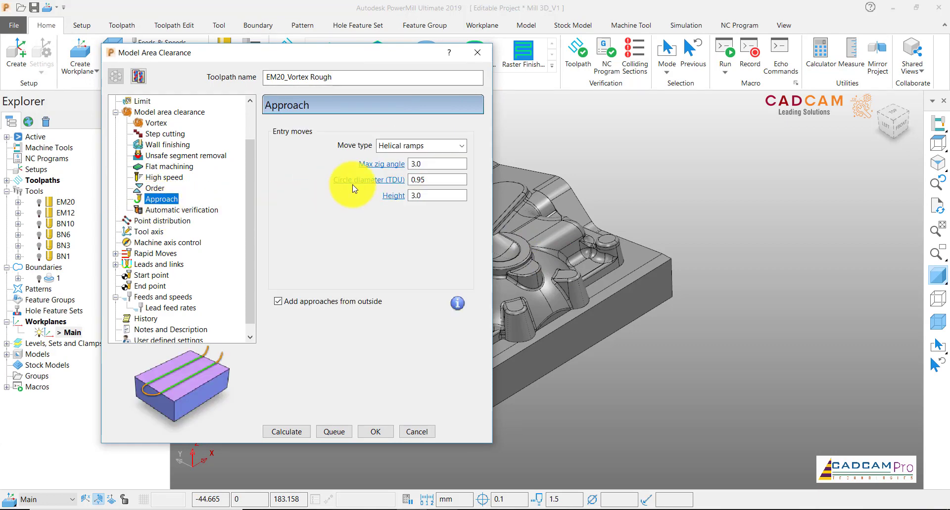
left_click(421, 148)
left_click(418, 159)
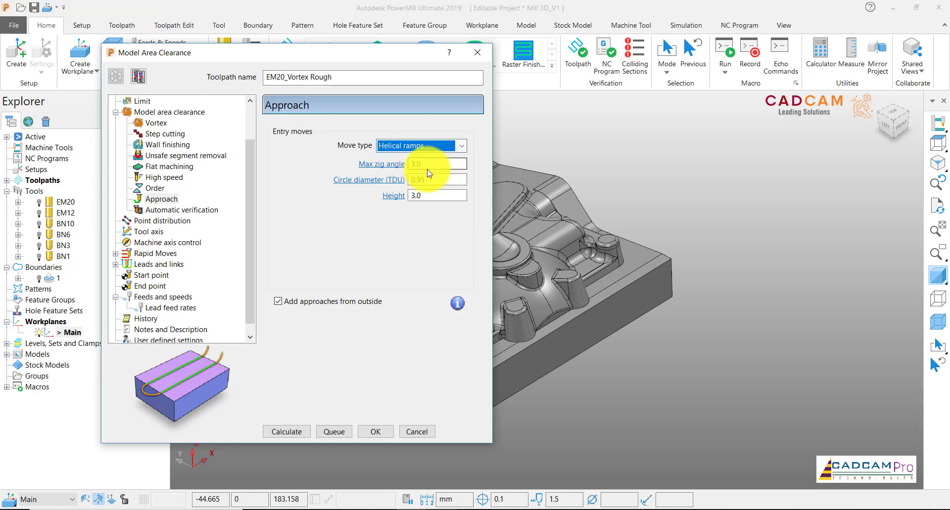
left_click(431, 164)
left_click(424, 180)
left_click(424, 195)
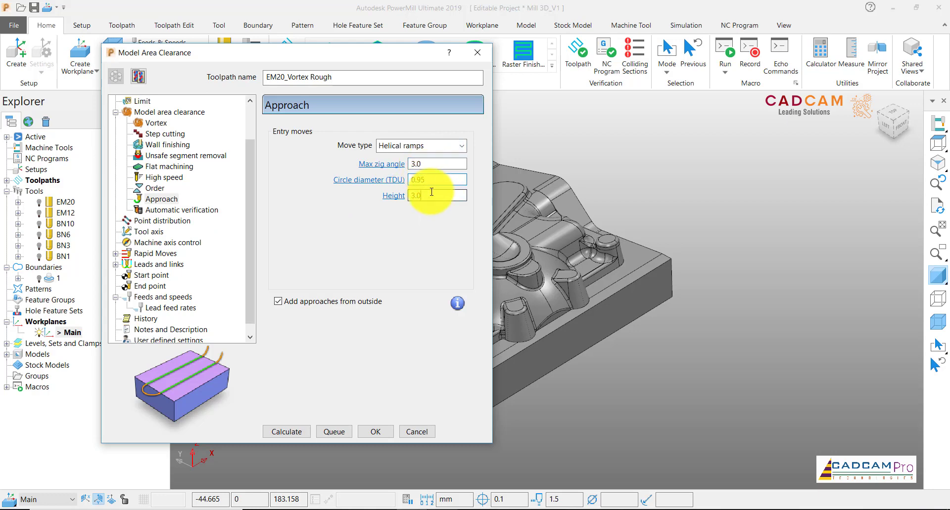
Review the toolpath's automatic verification, point distribution, tool axis and machine axis control settings
left_click(163, 211)
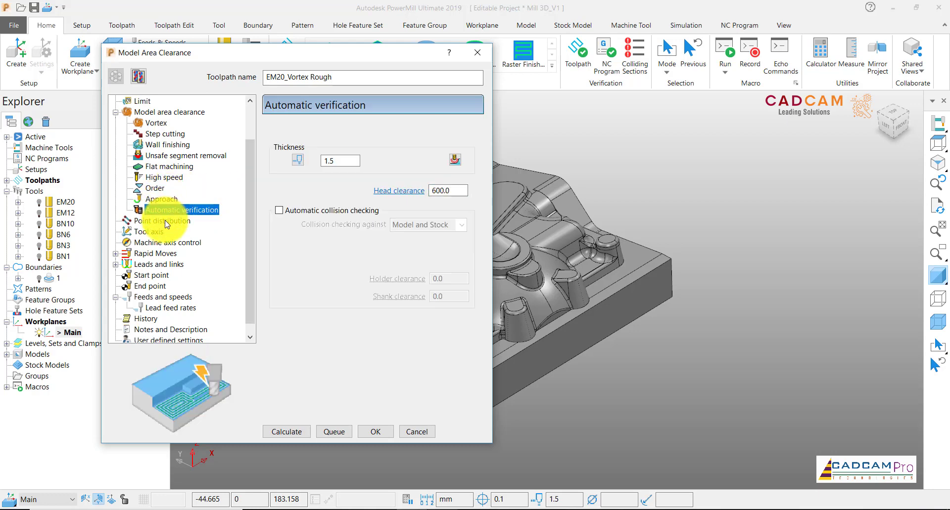
left_click(166, 223)
left_click(151, 232)
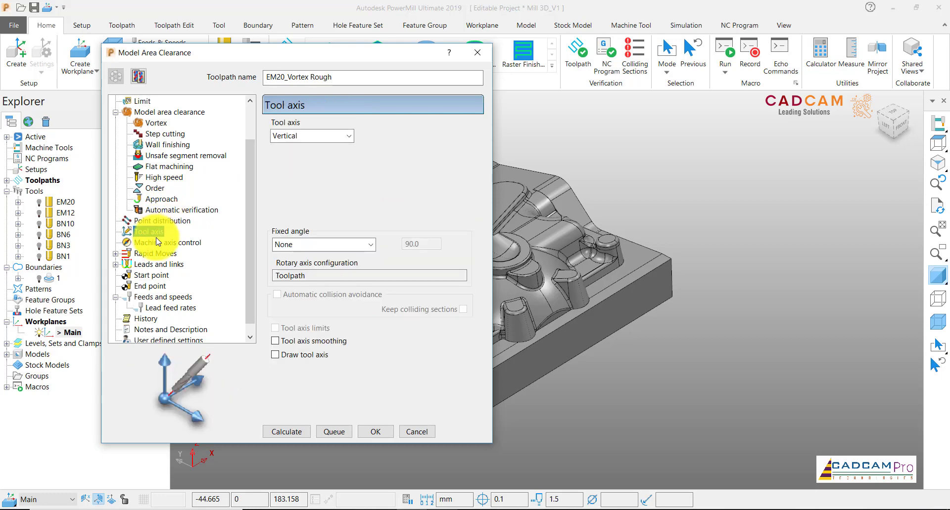
left_click(159, 243)
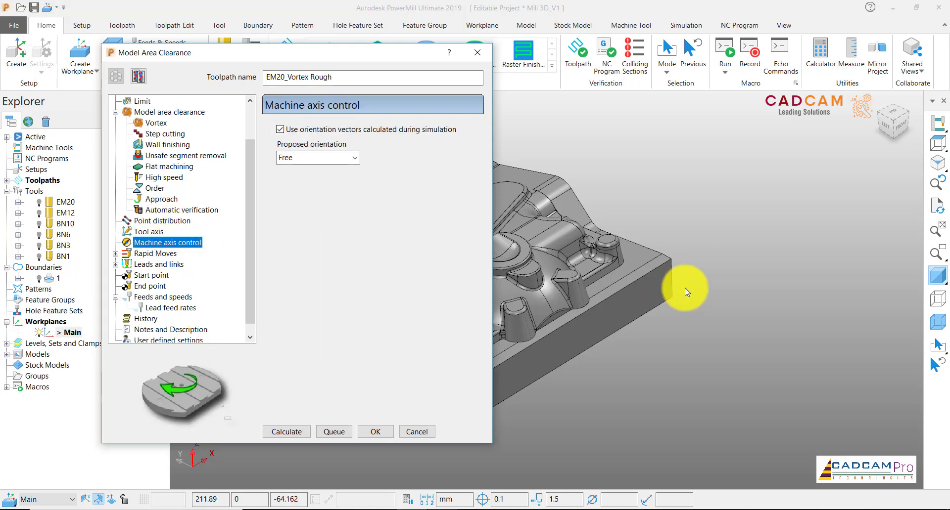
Activate the EM20 tool so it is used for the toolpath
right_click(64, 204)
left_click(97, 231)
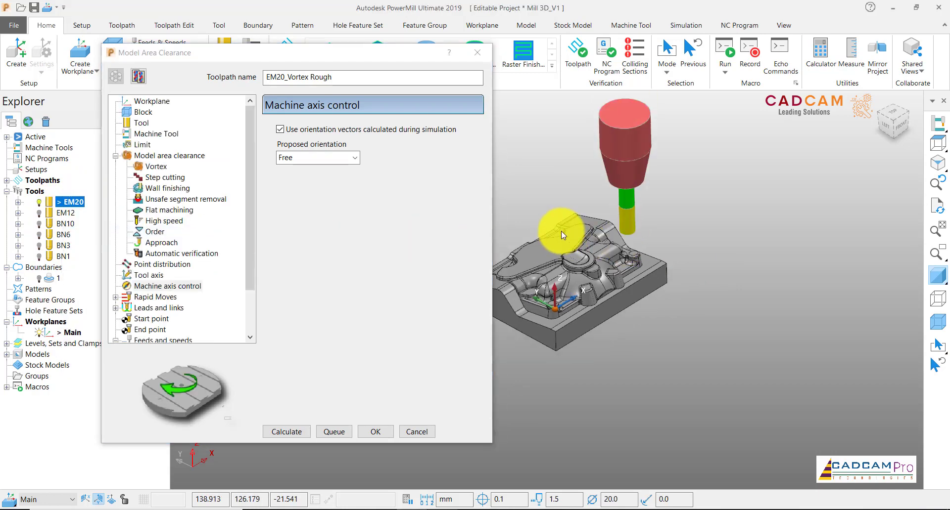
middle_click_drag(567, 179, 569, 211)
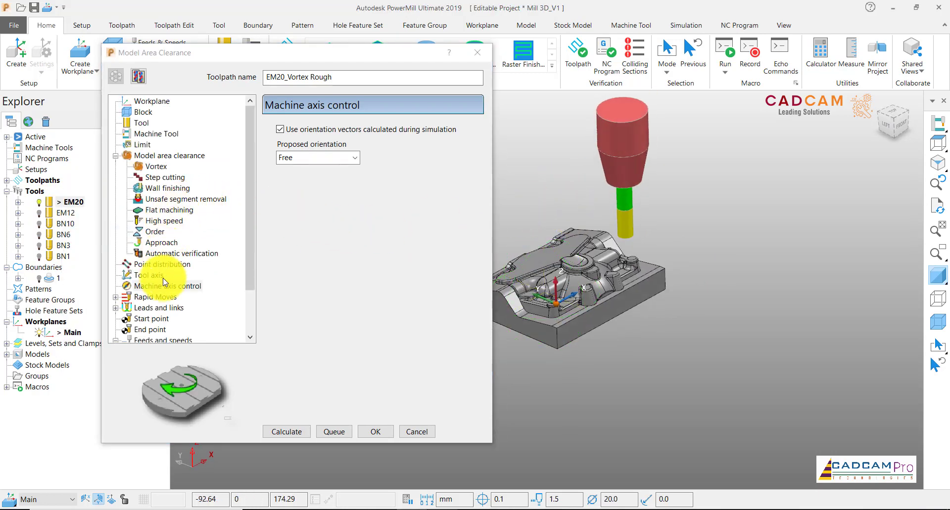
Calculate the rapid move heights from the block and model
left_click(156, 298)
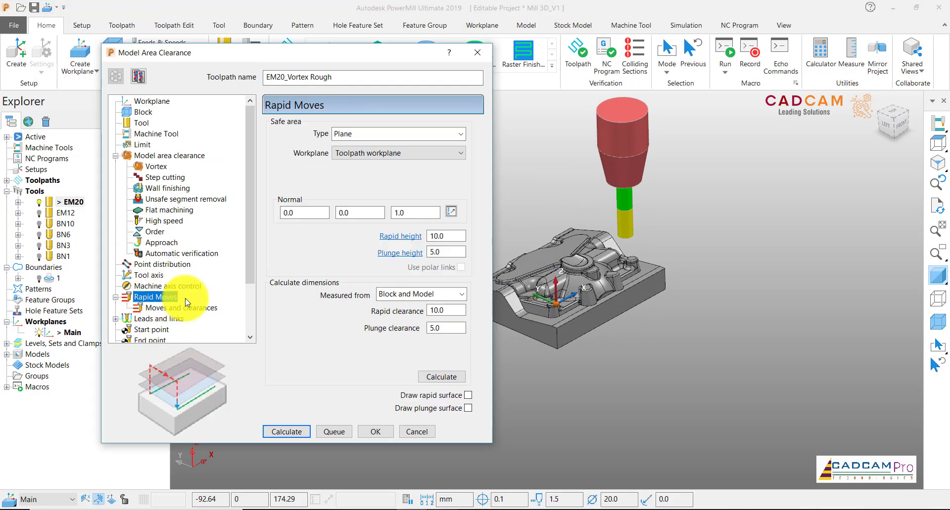
left_click(442, 377)
scroll(598, 311, "up", 3)
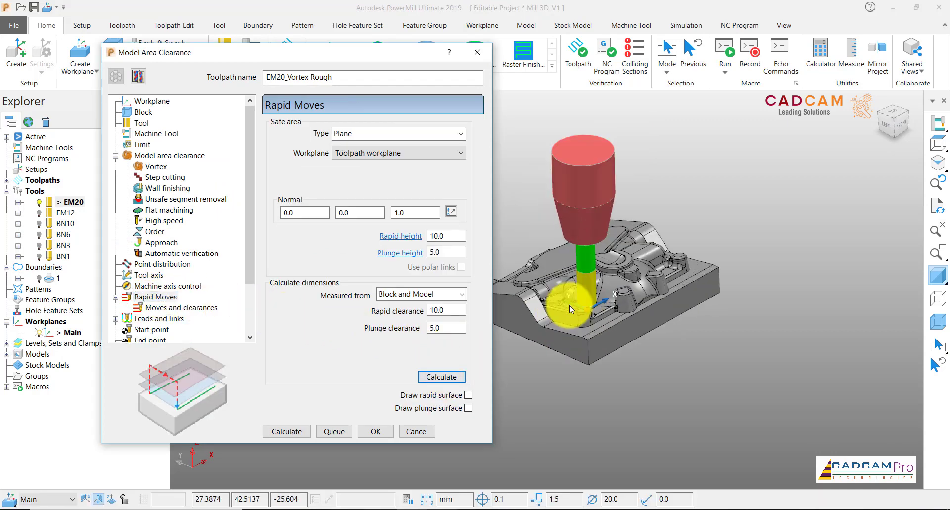
Look at the moves and clearances and lead in settings, and set the lead out's first choice to None
scroll(198, 267, "down", 2)
left_click(164, 243)
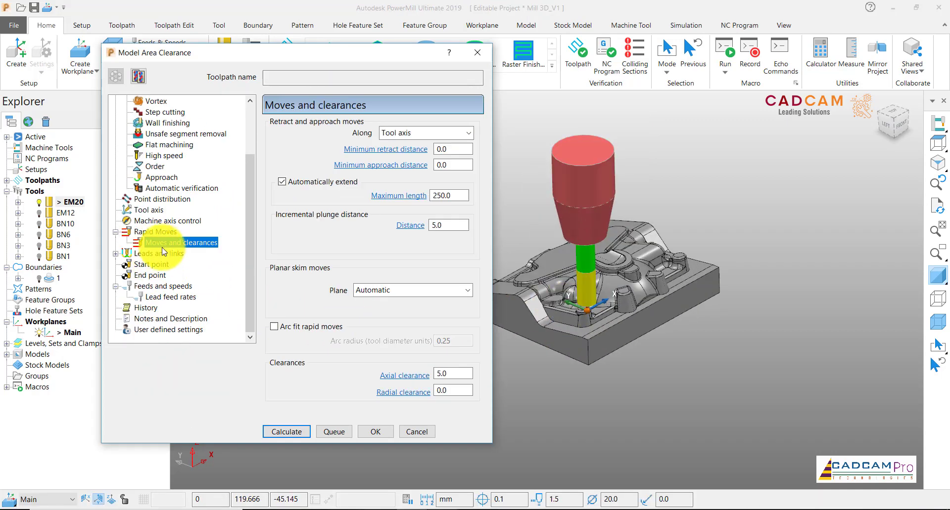
left_click(162, 255)
left_click(161, 265)
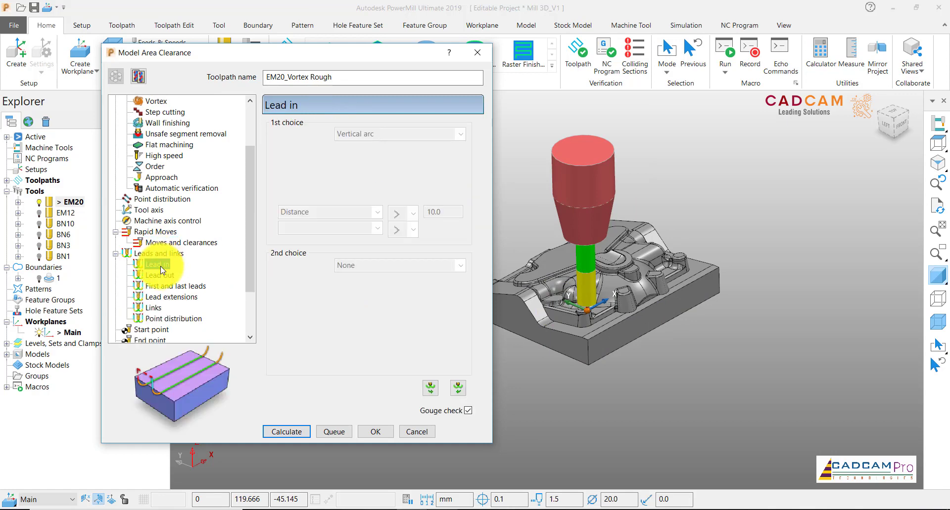
left_click(160, 276)
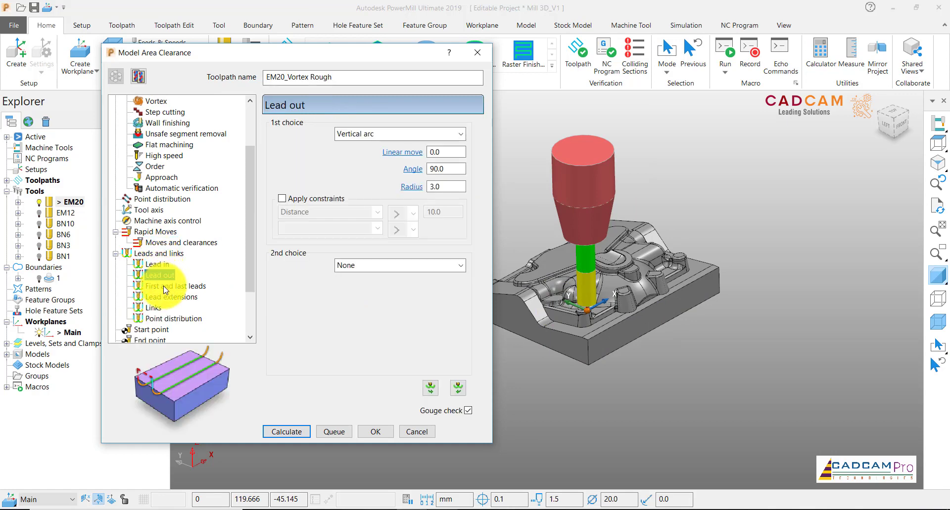
left_click(451, 134)
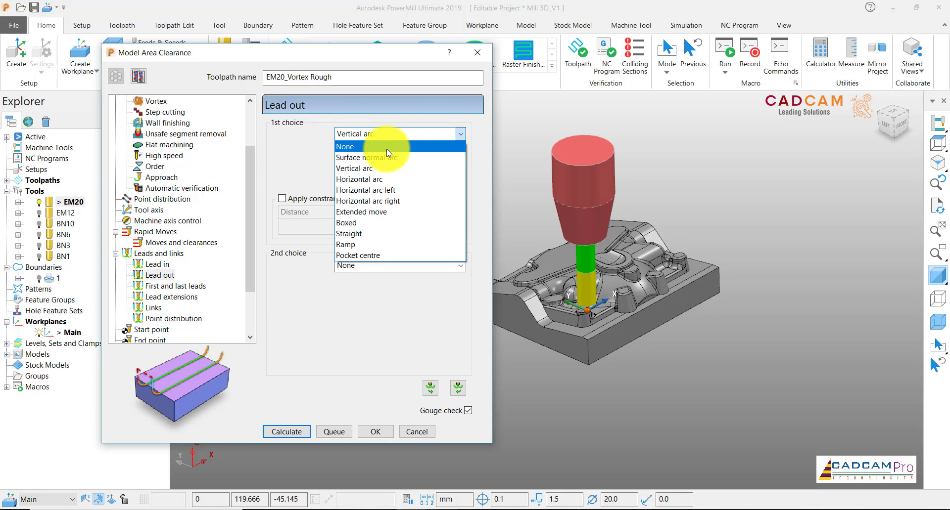
left_click(386, 147)
Review the first and last leads, lead extensions, links, point distribution, start point and end point settings
left_click(167, 287)
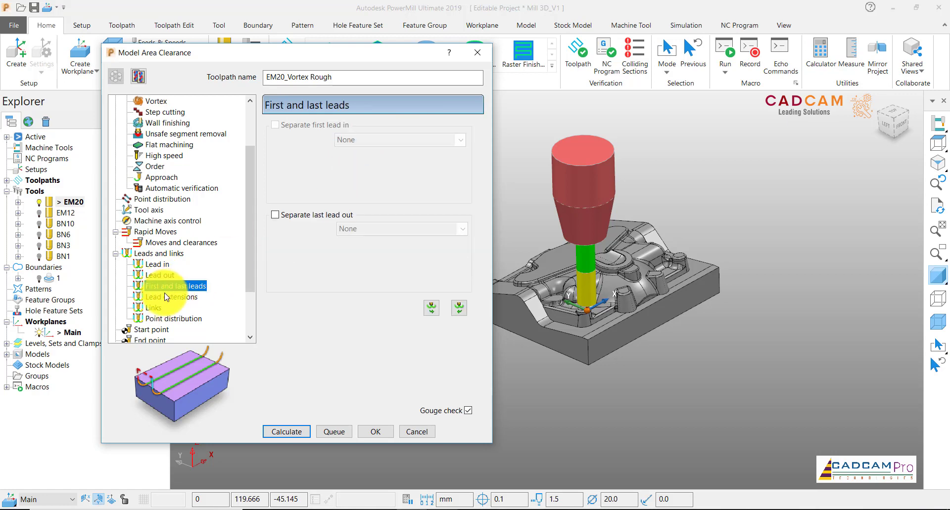
left_click(166, 297)
left_click(154, 310)
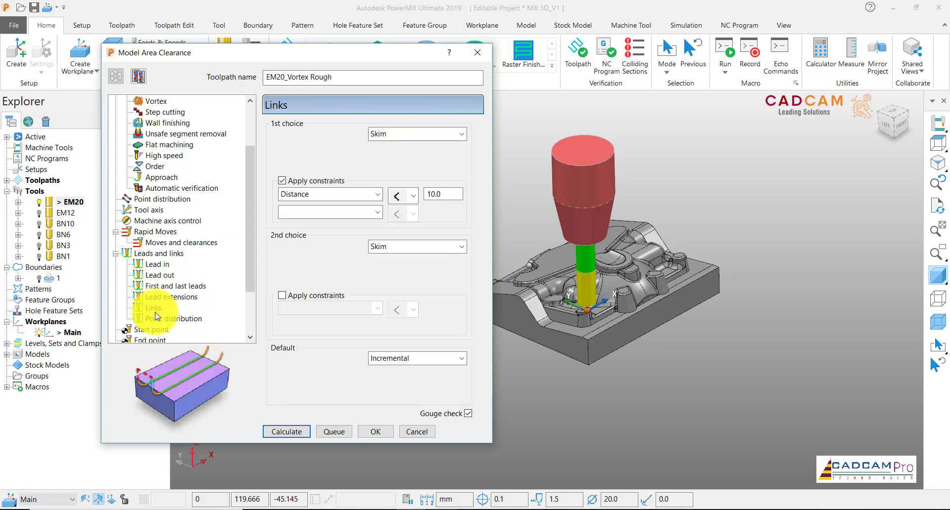
left_click(156, 319)
left_click(157, 331)
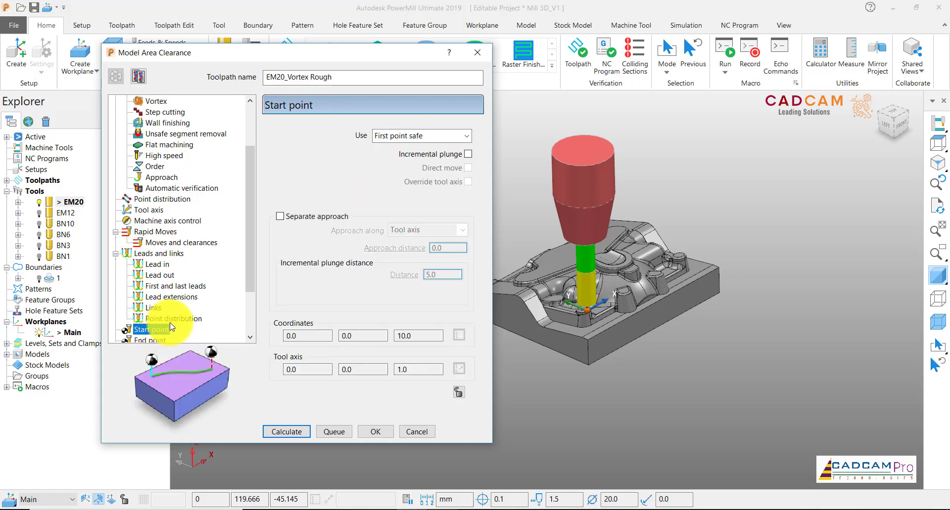
left_click(155, 340)
left_click(159, 339)
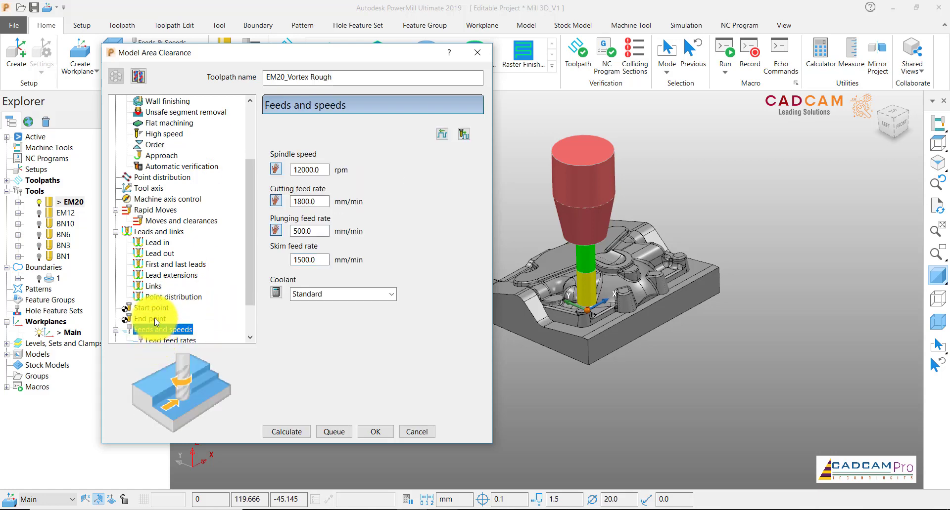
left_click(154, 320)
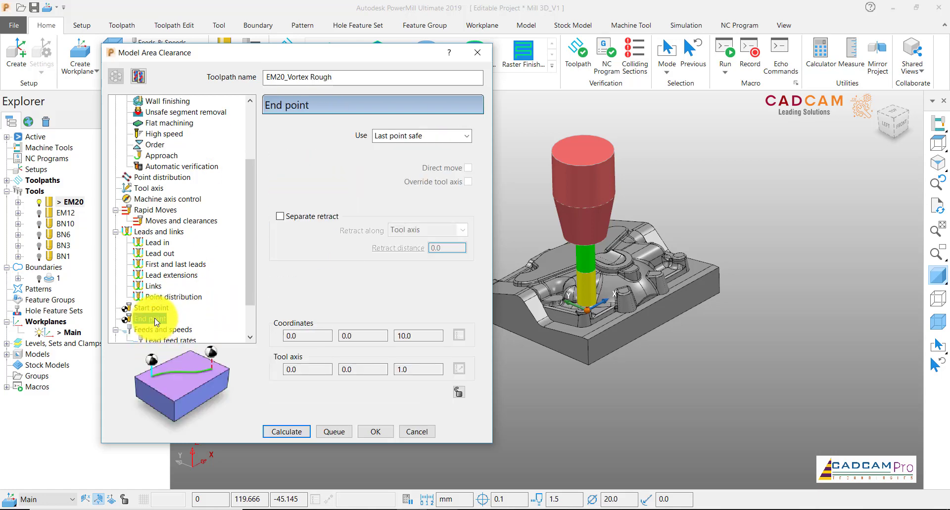
Calculate the EM20_Vortex Rough toolpath, inspect it on the model and close its settings
left_click(268, 433)
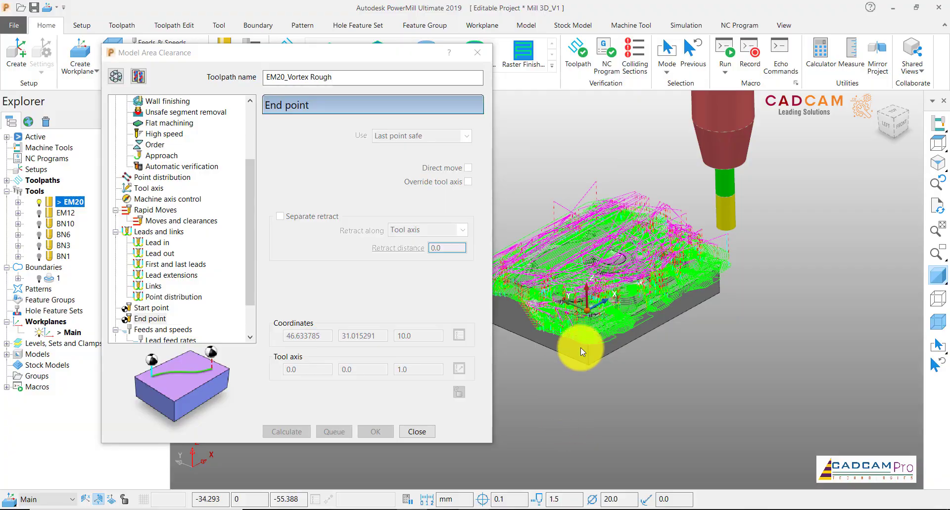
middle_click_drag(581, 349, 648, 325)
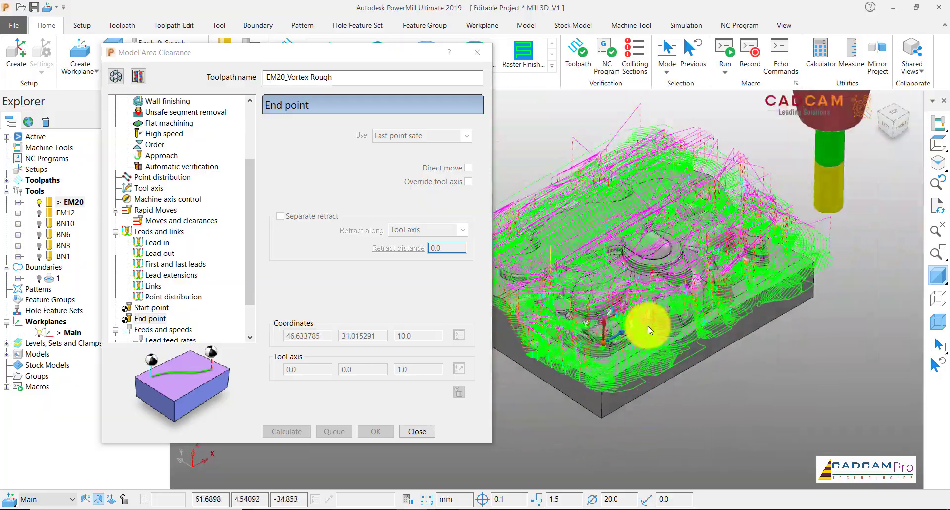
left_click(418, 432)
scroll(550, 326, "down", 3)
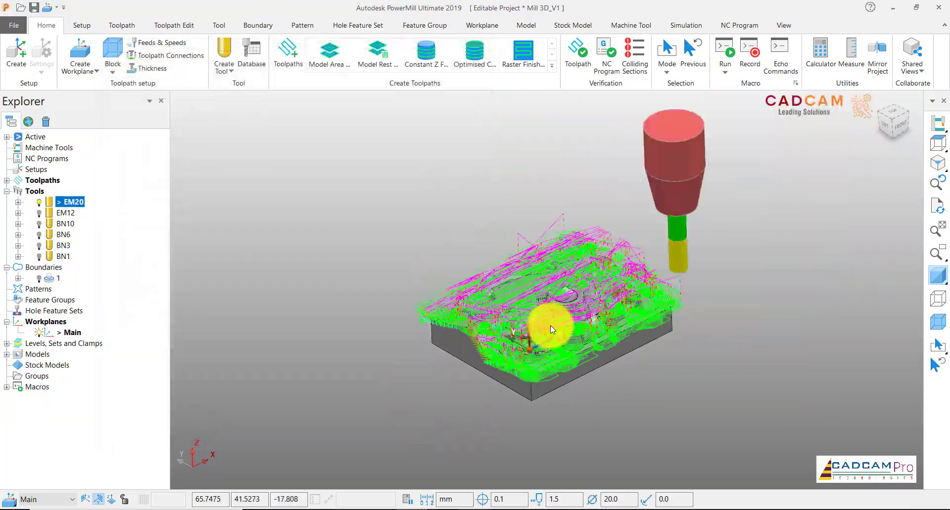
scroll(550, 326, "up", 3)
Verify the EM20_Vortex Rough toolpath for collisions against the models, with the scope set to All
left_click(7, 180)
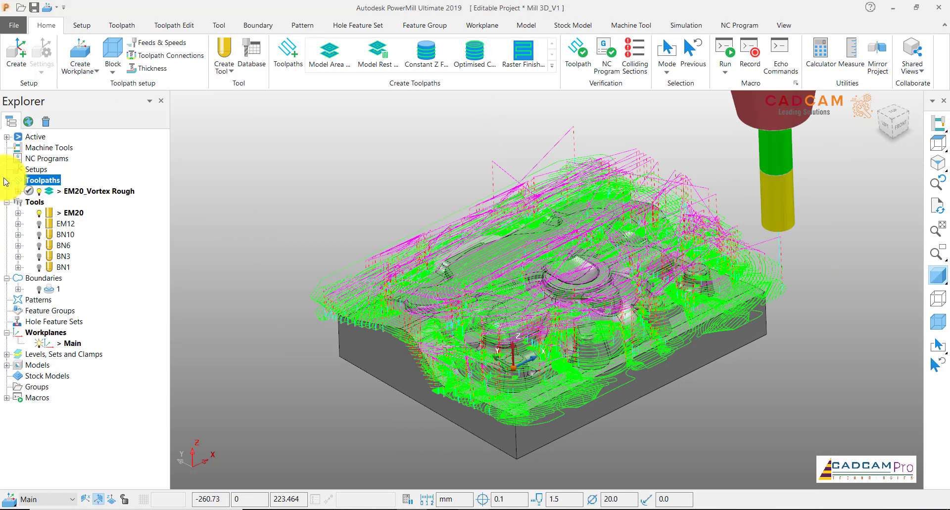
right_click(88, 193)
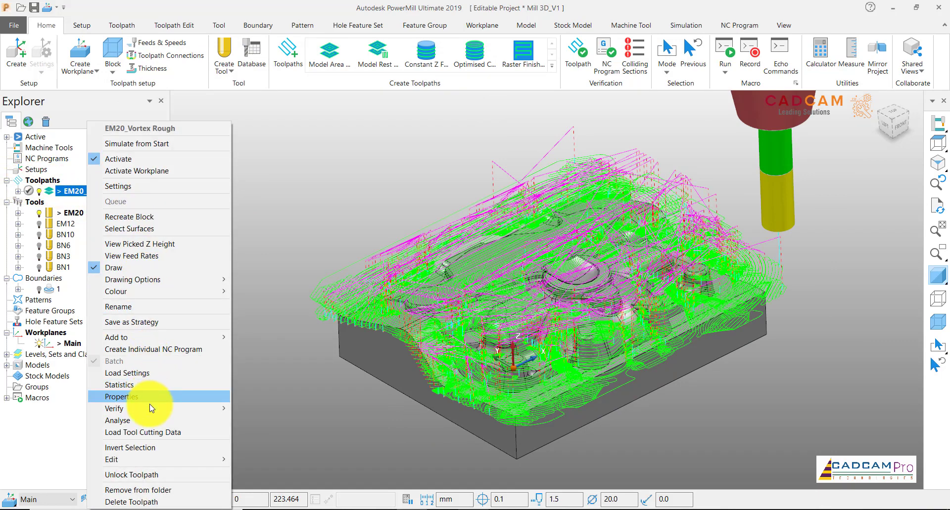
mouse_move(195, 412)
left_click(255, 409)
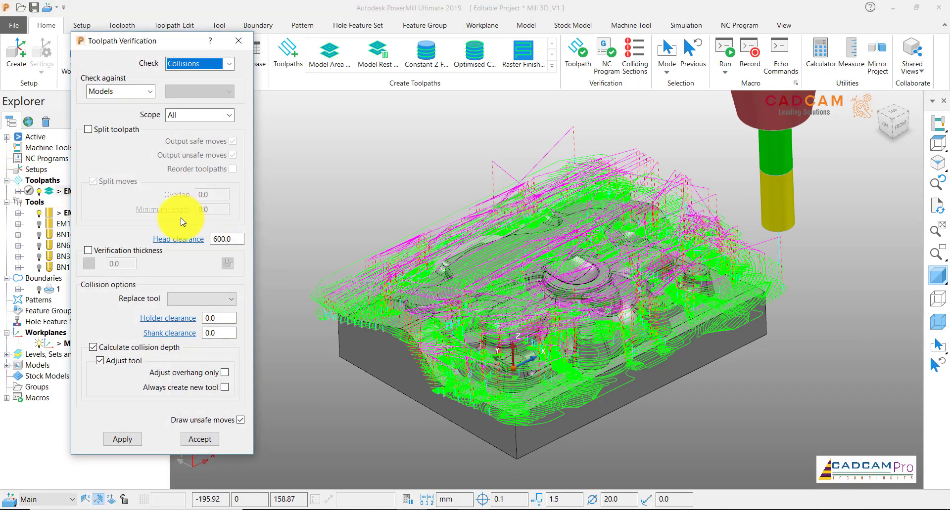
left_click(134, 439)
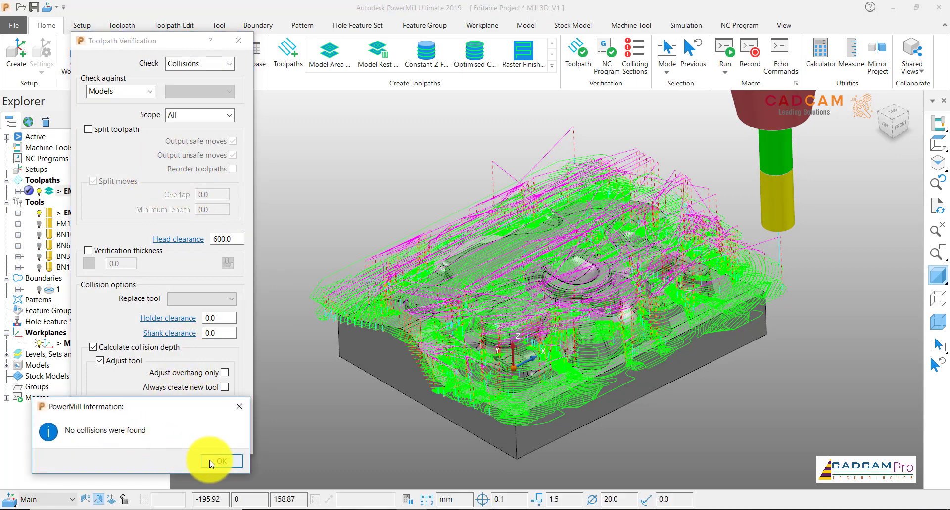
left_click(212, 462)
Switch the toolpath verification to Gouges and run the check against the models
left_click(207, 65)
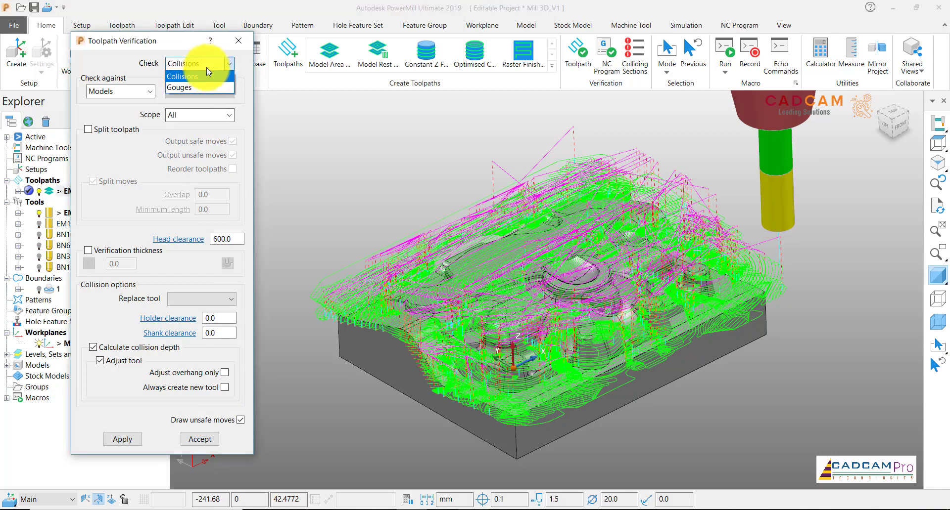
left_click(200, 87)
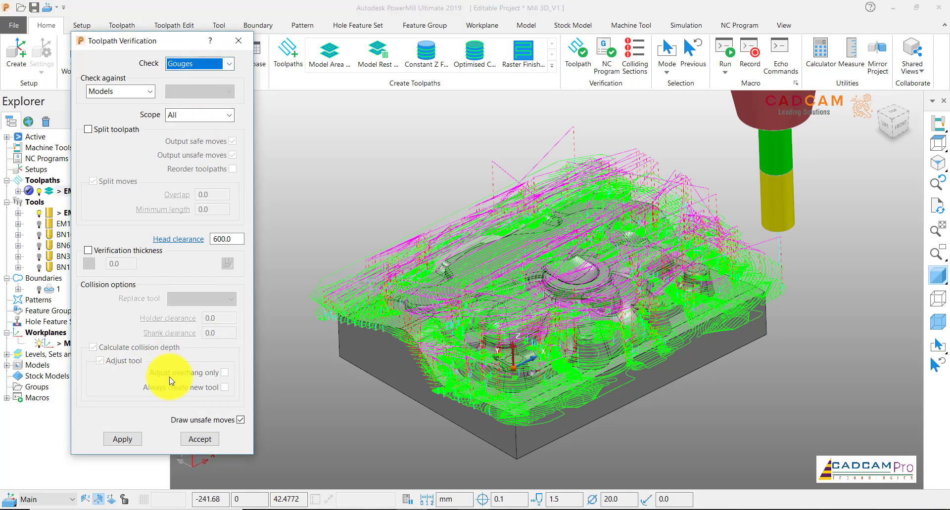
left_click(142, 441)
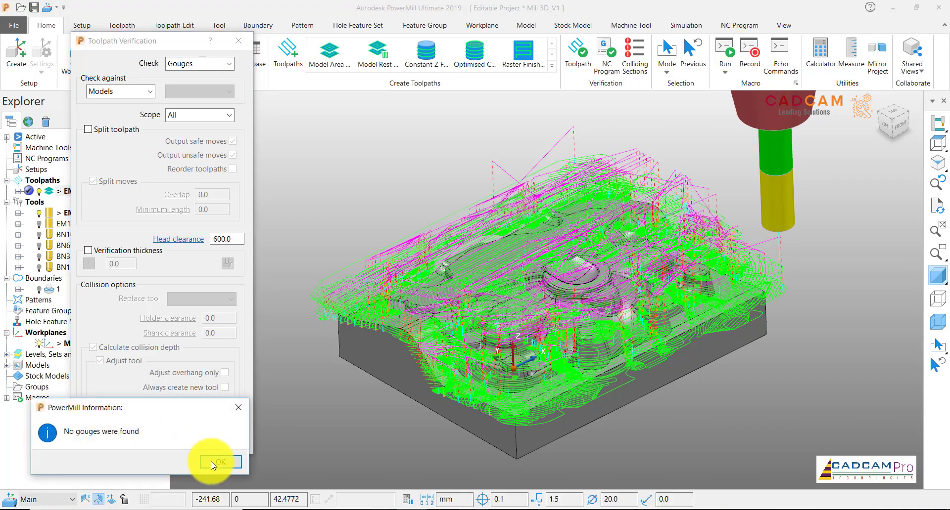
Dismiss the gouge check result, check the toolpath's safety status and close the toolpath verification
left_click(218, 463)
middle_click_drag(411, 399, 394, 386)
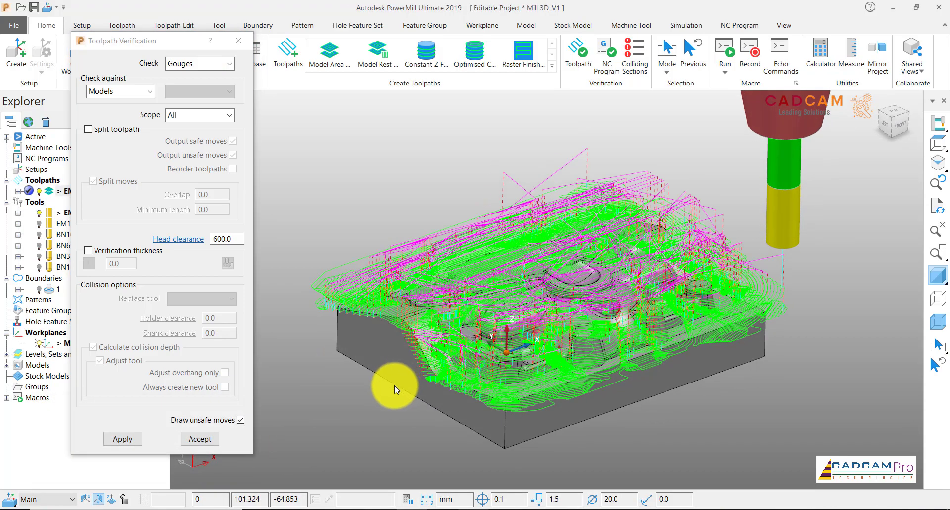
left_click_drag(164, 41, 247, 38)
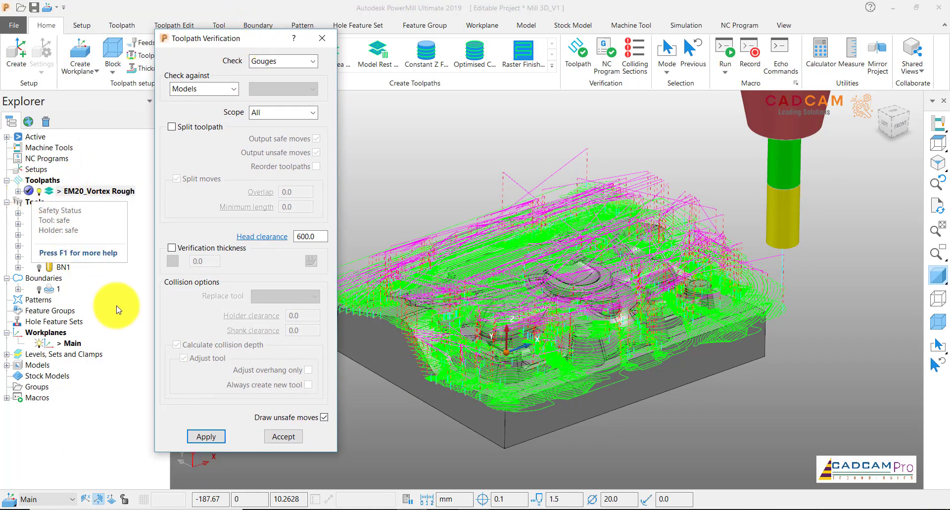
left_click(281, 437)
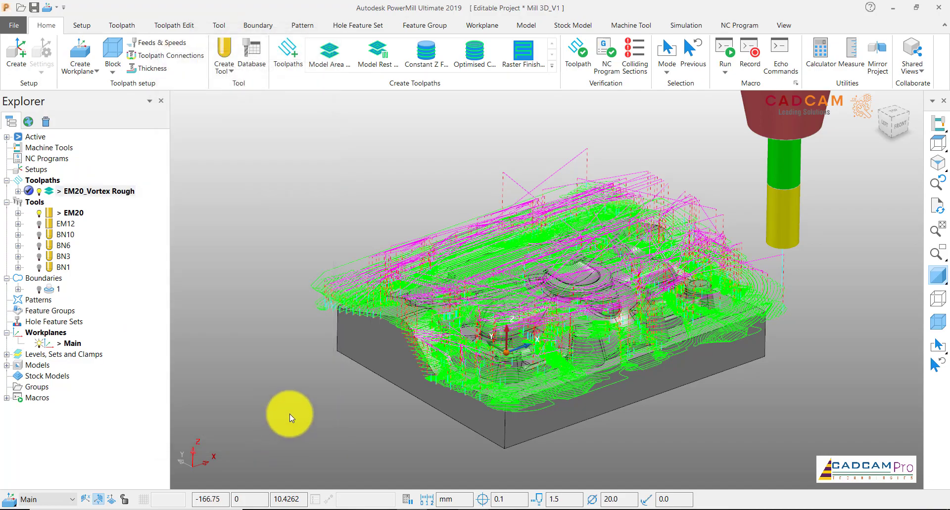
Inspect the EM20_Vortex Rough toolpath on the model up close and from several angles
middle_click_drag(446, 396, 478, 426)
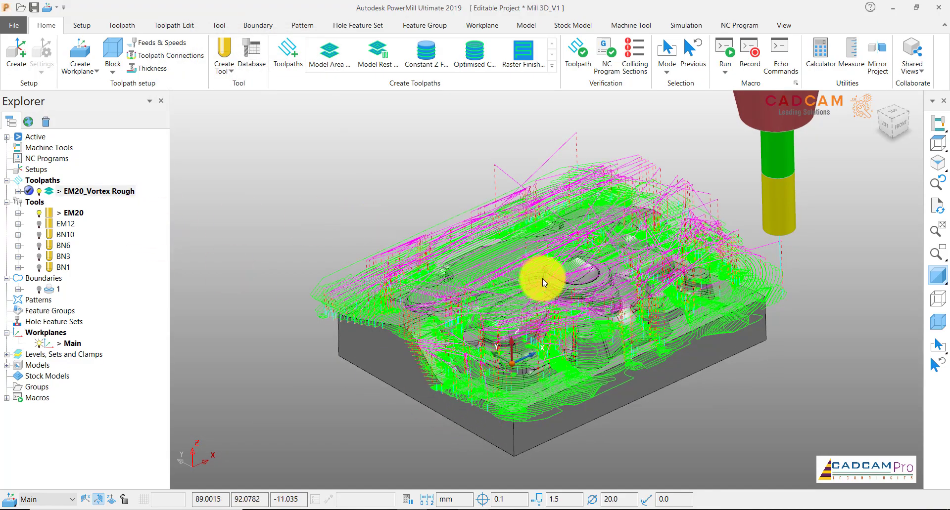
mouse_move(541, 276)
middle_mouse_down()
mouse_move(670, 402)
mouse_move(536, 278)
middle_mouse_up()
left_click(299, 70)
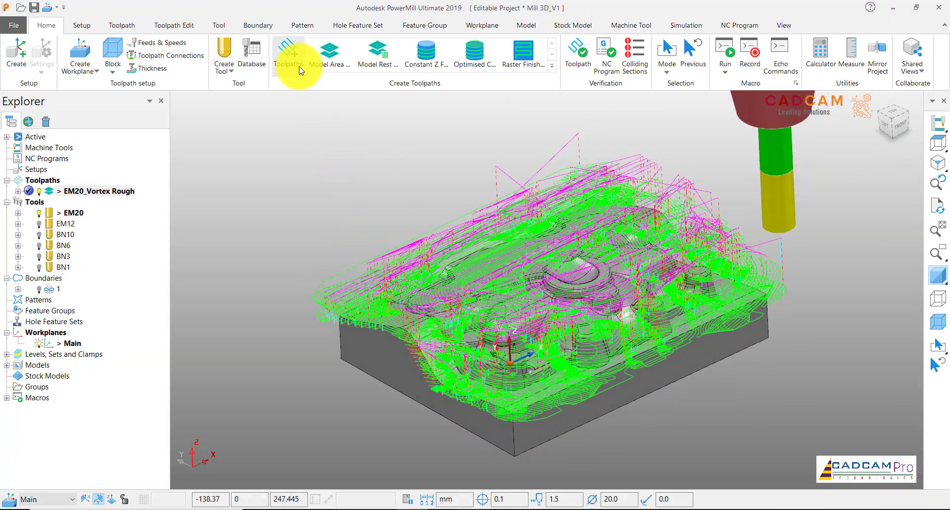
scroll(622, 269, "up", 8)
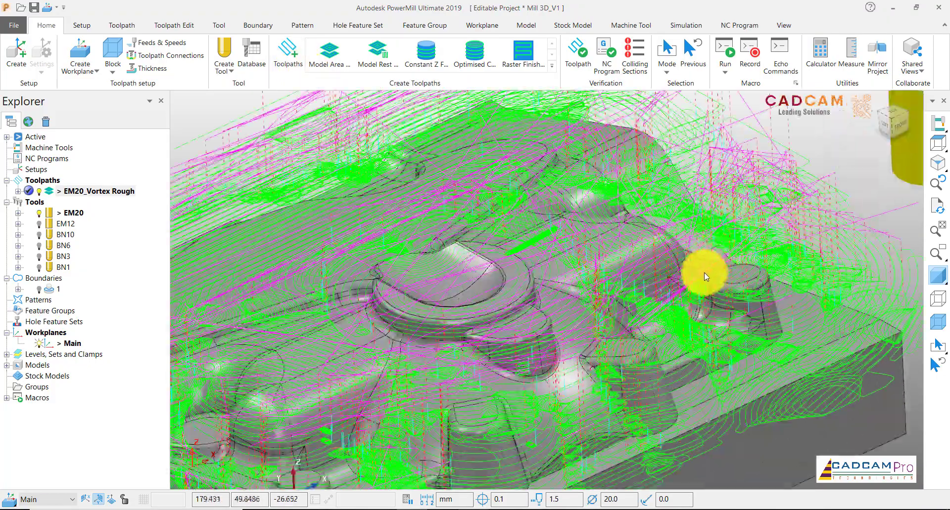
scroll(653, 321, "up", 10)
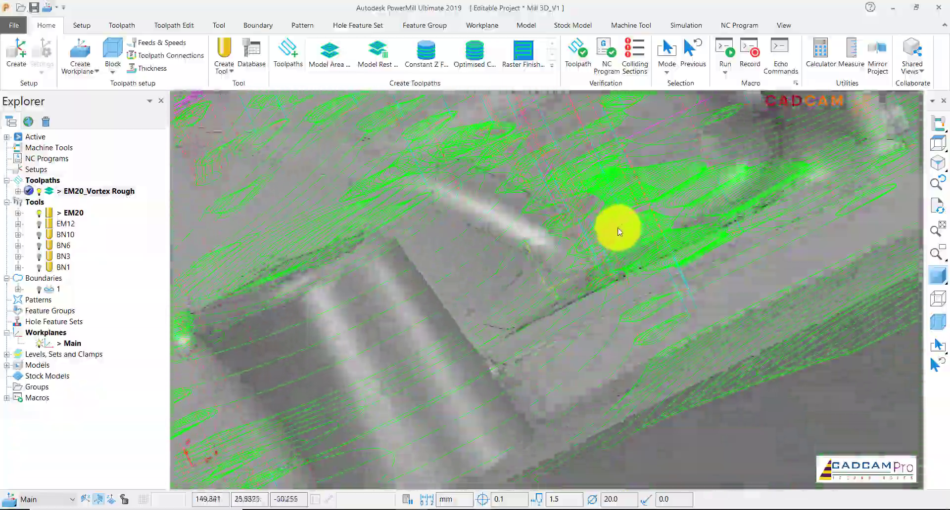
middle_click_drag(618, 232, 731, 286)
scroll(730, 286, "down", 10)
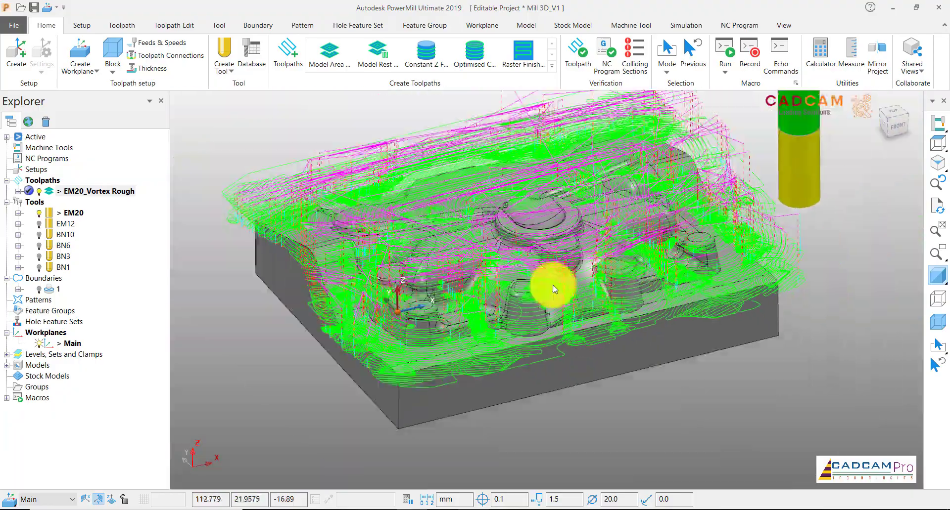
middle_click_drag(672, 322, 520, 229)
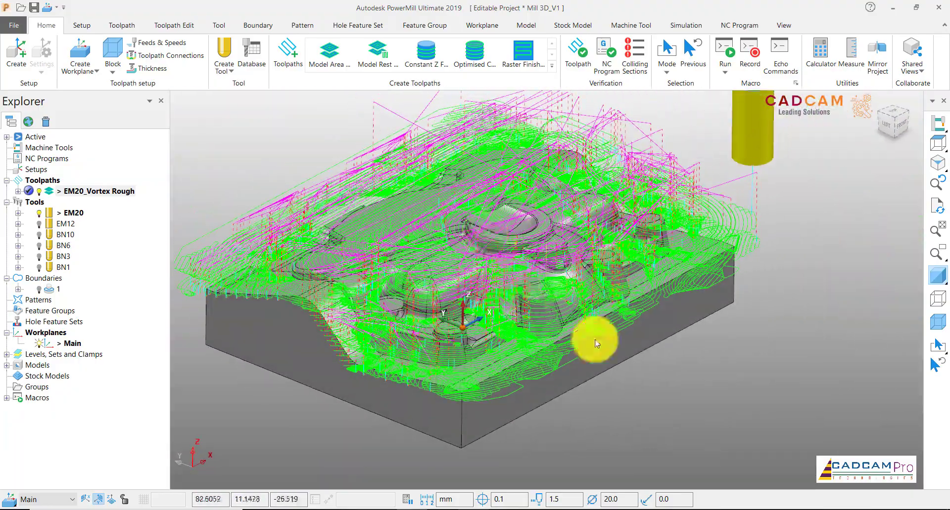
scroll(648, 335, "down", 3)
Review the EM20_Vortex Rough toolpath statistics, checking the overall, cutting-move and leads-and-links times
right_click(99, 191)
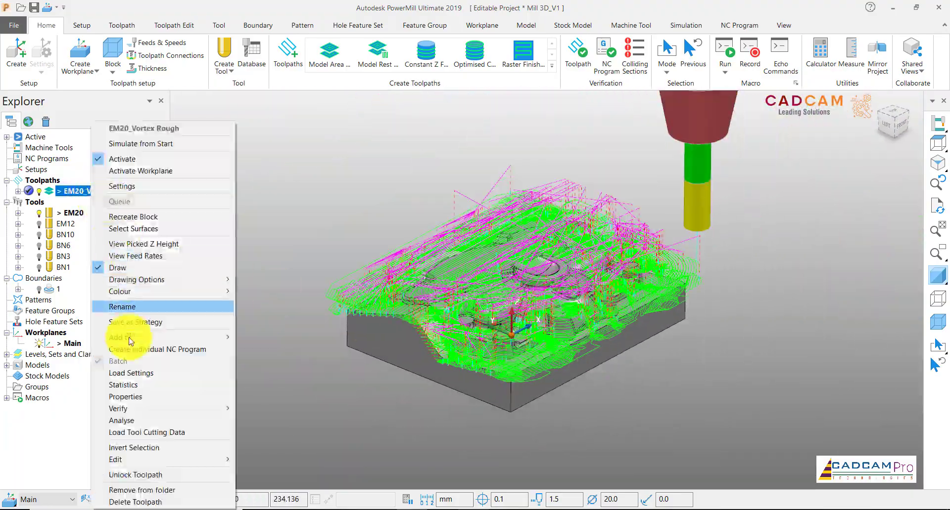
left_click(127, 385)
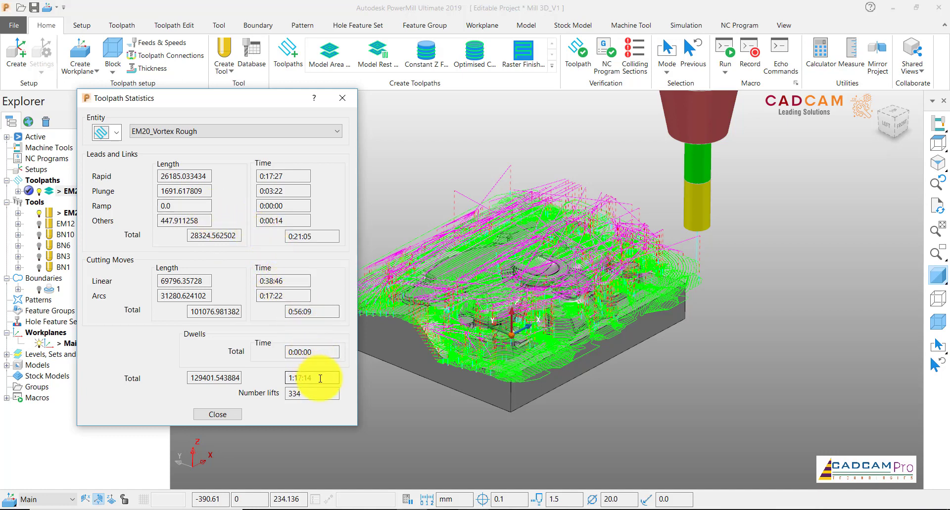
left_click_drag(319, 378, 279, 374)
left_click_drag(311, 312, 287, 314)
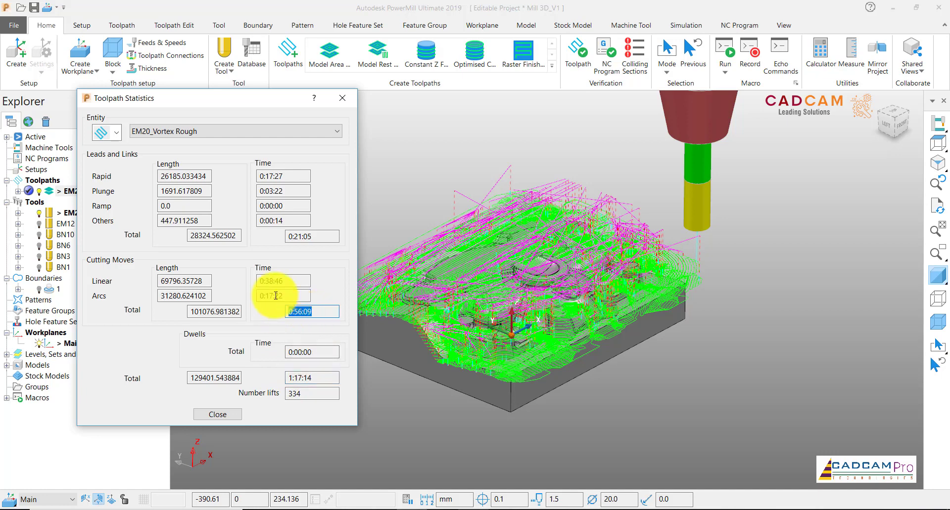
left_click_drag(318, 237, 289, 238)
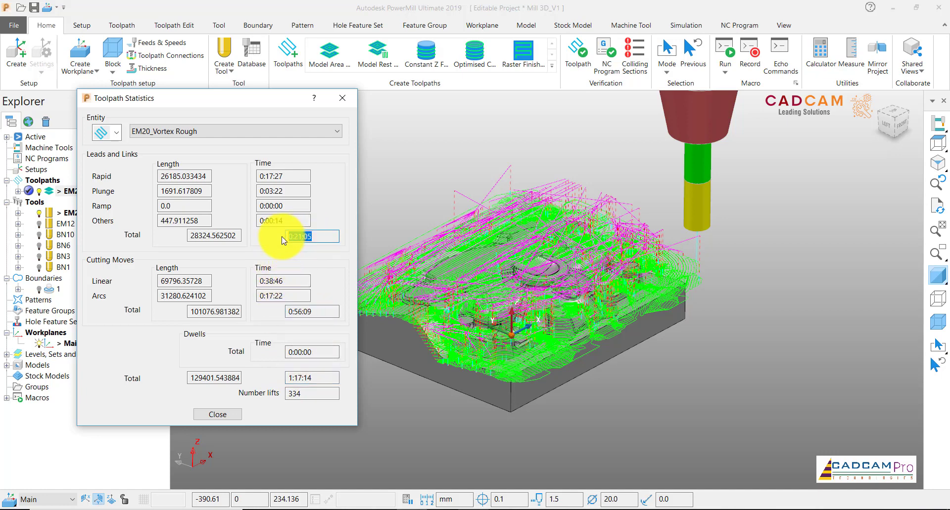
left_click(234, 417)
Look through the parameters stored under the EM20_Vortex Rough toolpath and examine its moves around the workplane origin
left_click(20, 192)
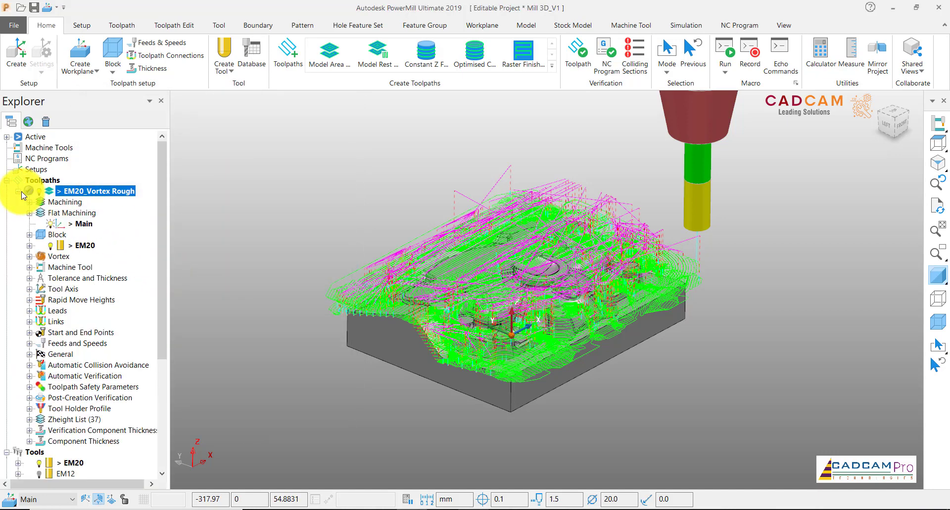
left_click(18, 191)
left_click(335, 197)
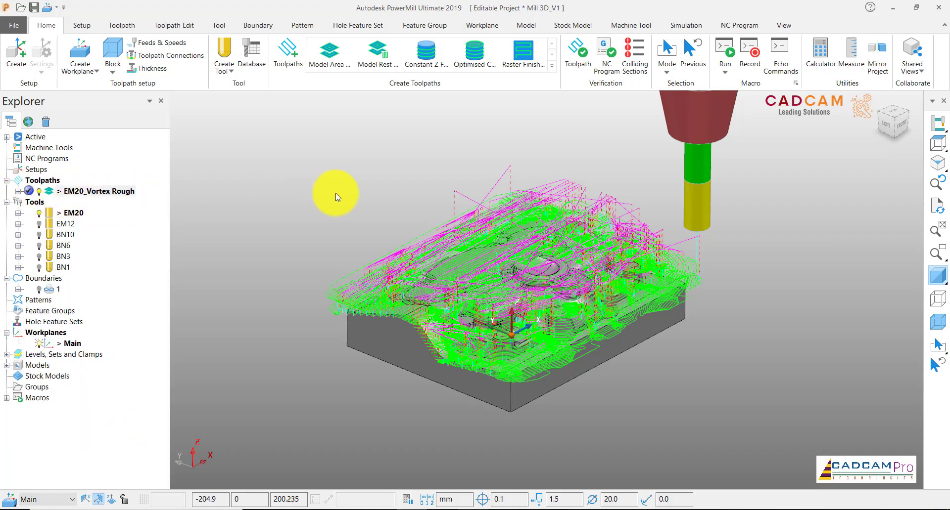
middle_click_drag(515, 261, 622, 340)
scroll(445, 329, "up", 5)
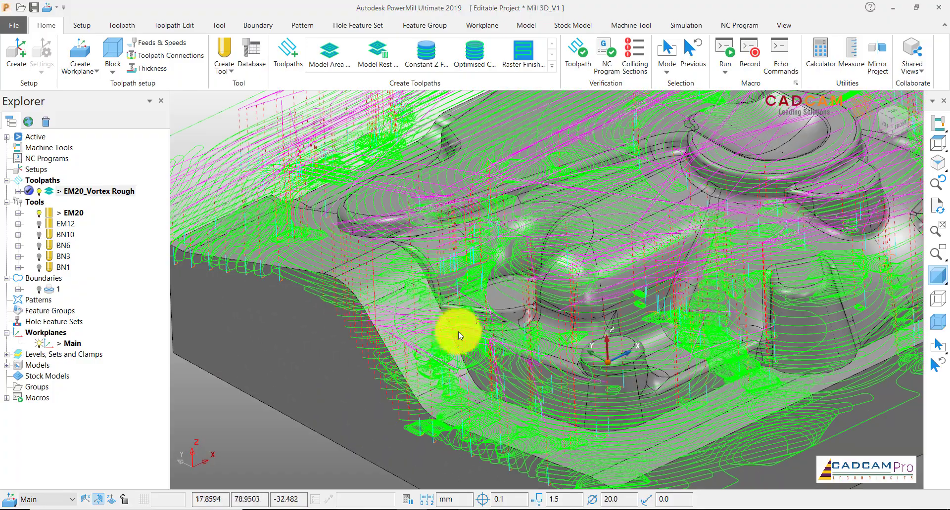
scroll(458, 332, "down", 5)
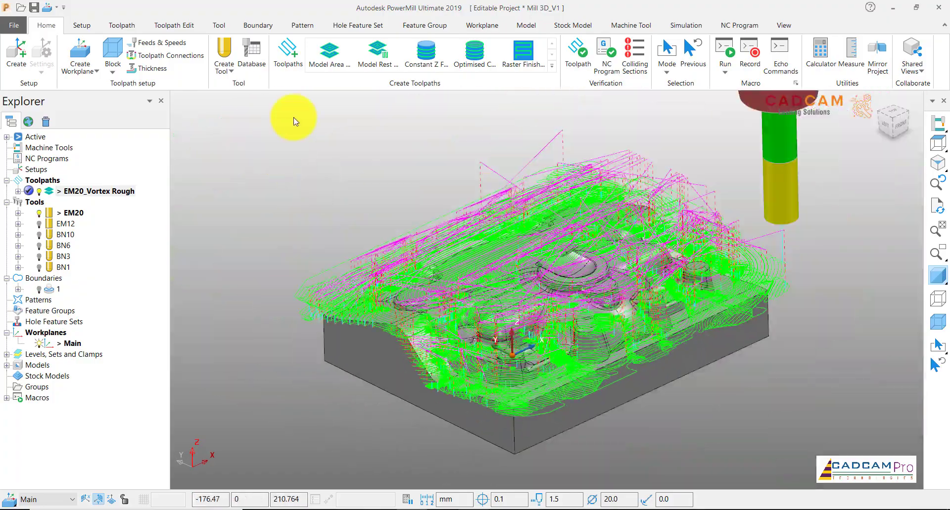
Review the feeds and speeds in the EM20_Vortex Rough toolpath settings and close them without changes
left_click(289, 62)
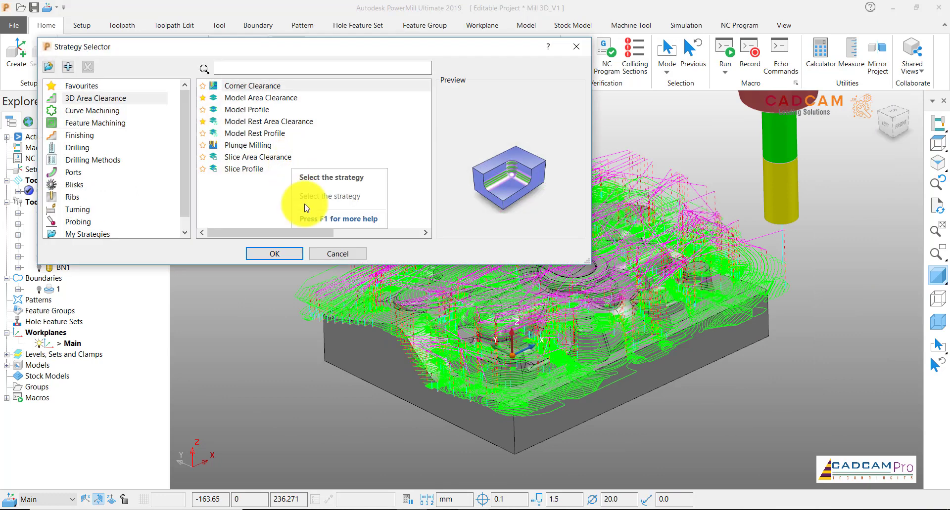
left_click(327, 254)
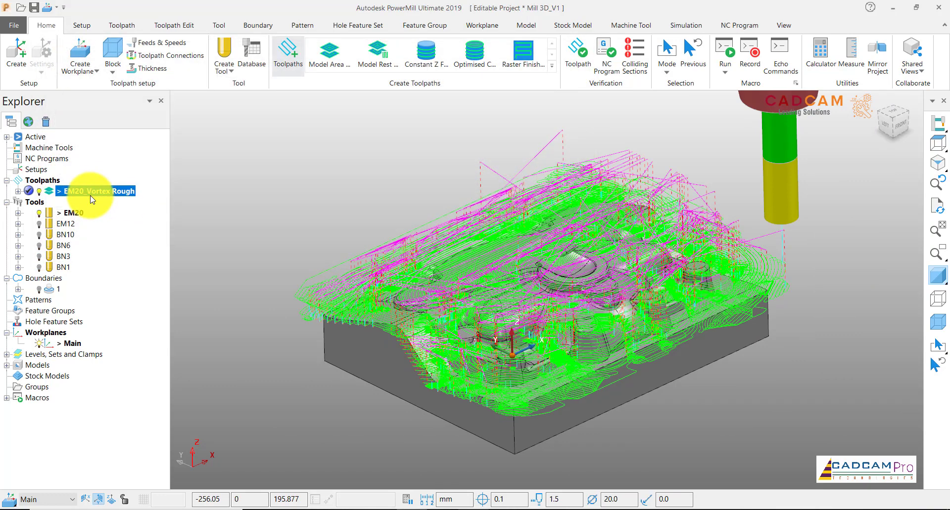
right_click(92, 199)
key("Escape")
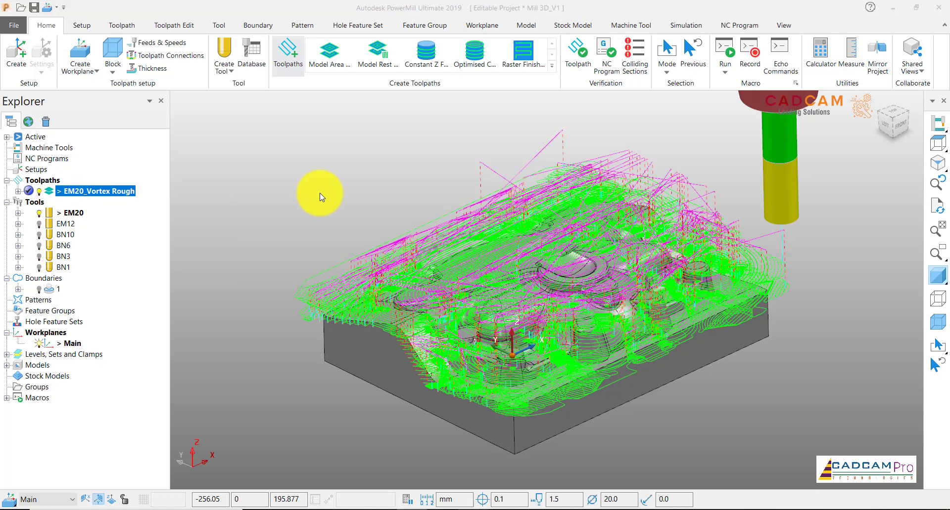
scroll(223, 270, "down", 2)
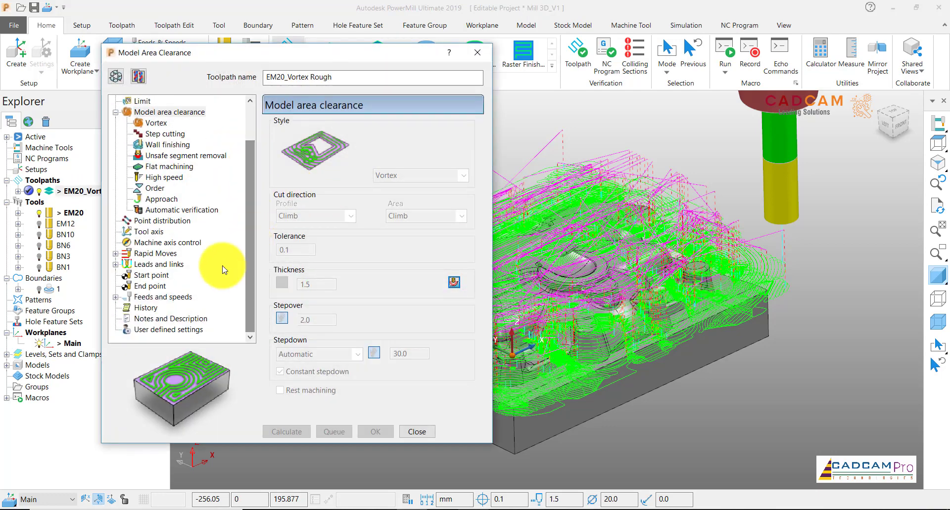
left_click(156, 297)
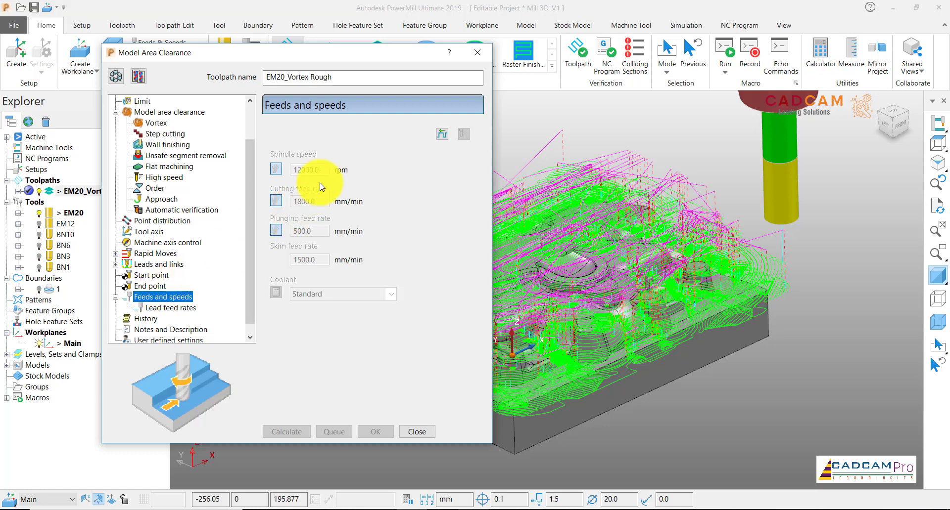
left_click(417, 431)
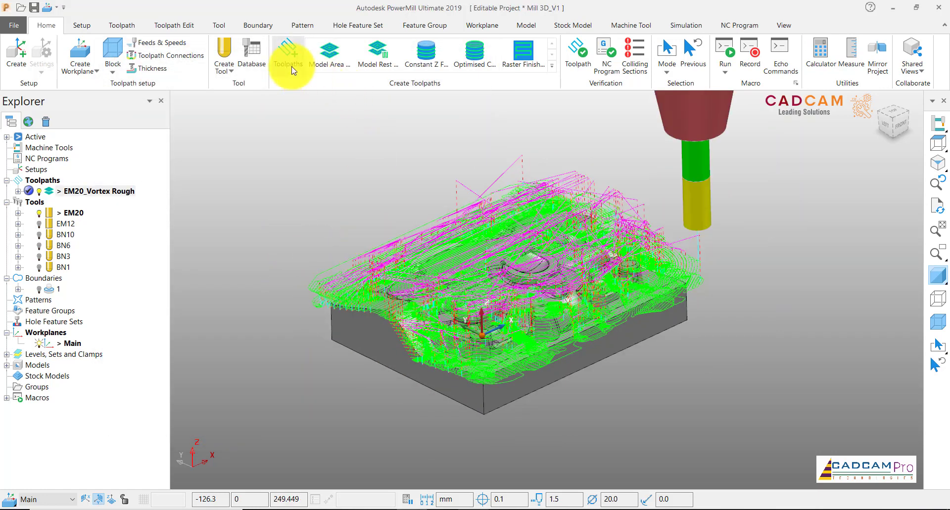
Create a new toolpath with the Model Area Clearance strategy from the 3D Area Clearance category
left_click(292, 69)
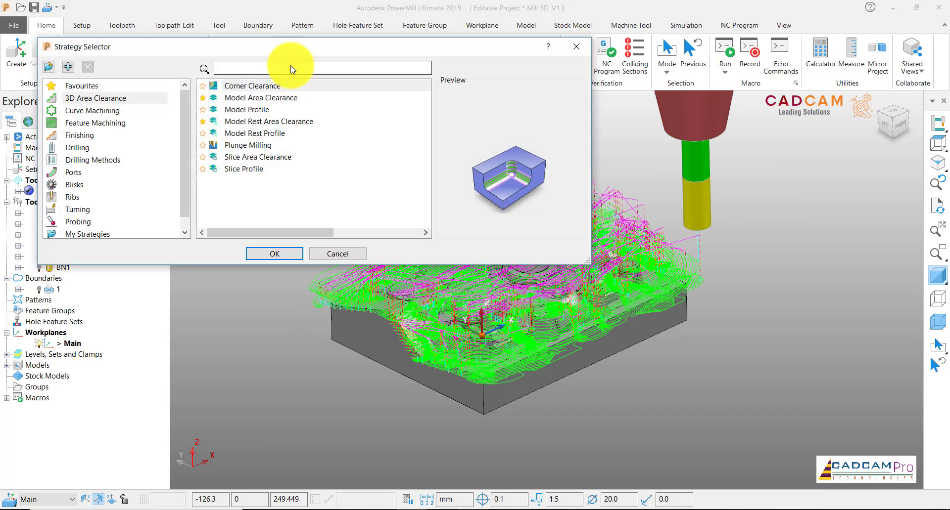
left_click(98, 99)
left_click(248, 99)
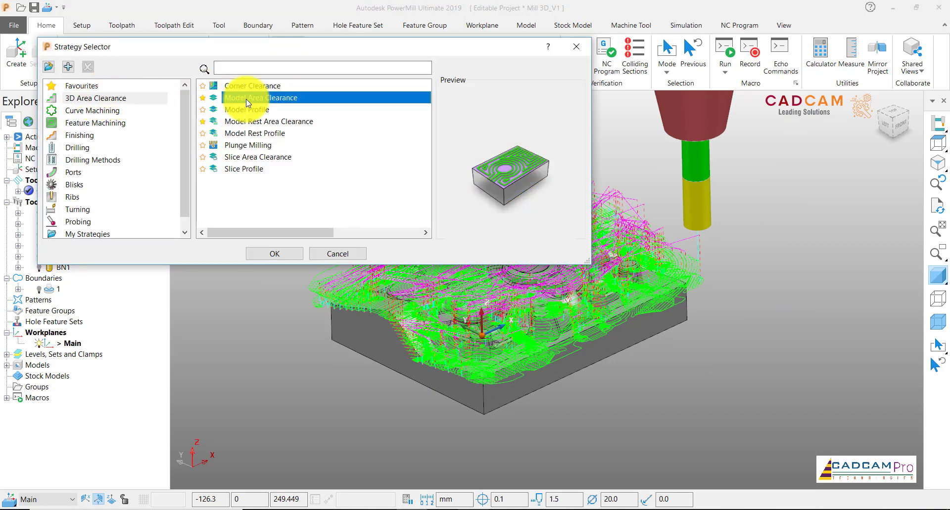
left_click(284, 255)
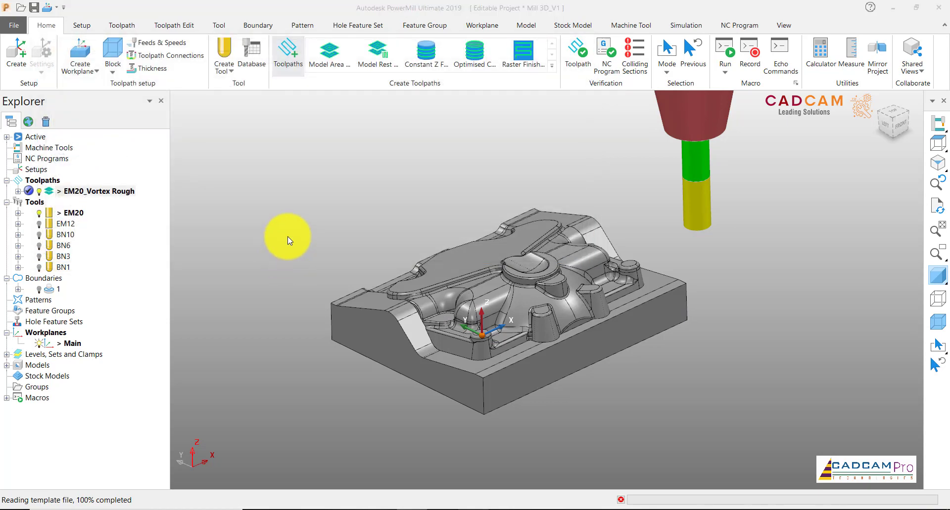
scroll(639, 300, "down", 4)
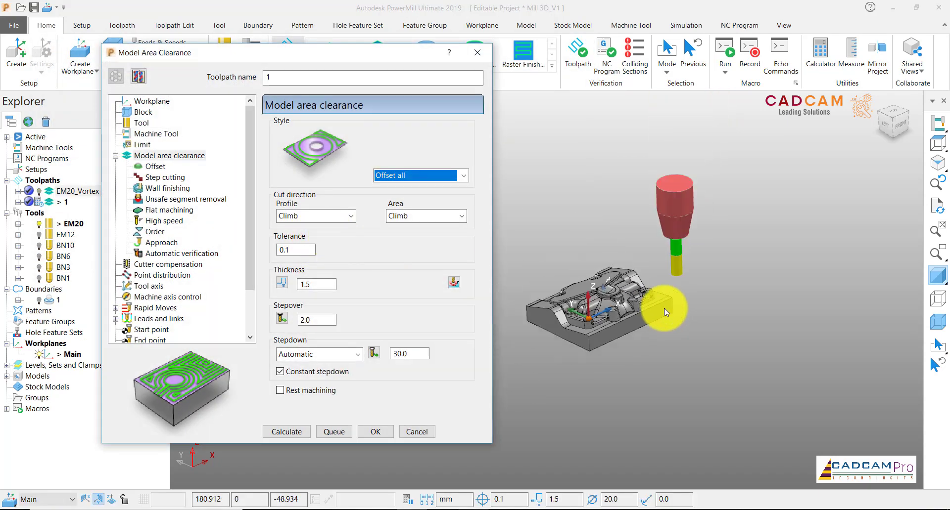
Activate the EM12 tool for the new toolpath and name the toolpath EM12_Rest Rough
right_click(70, 236)
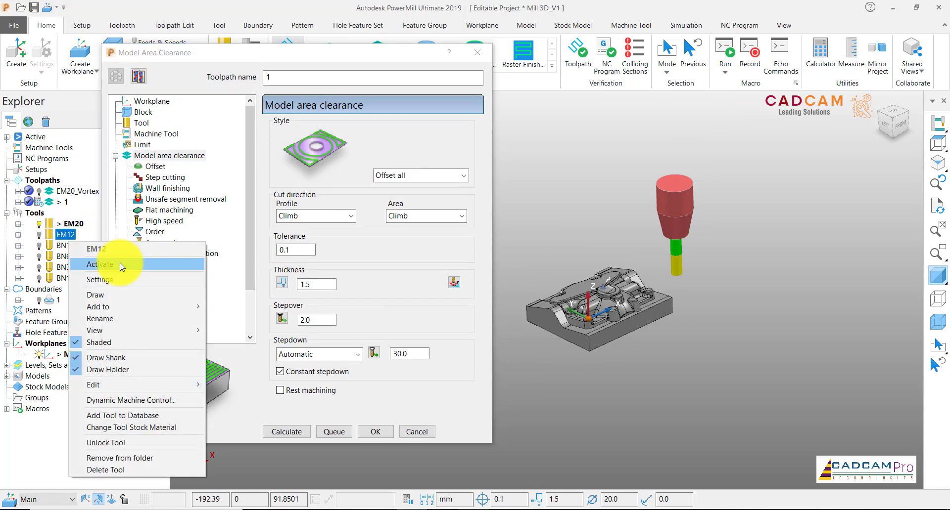
left_click(99, 248)
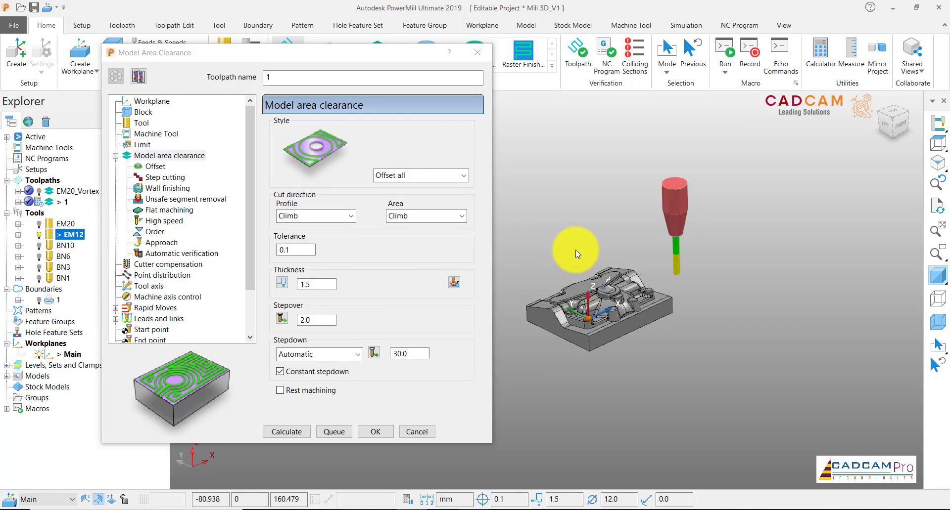
double_click(263, 78)
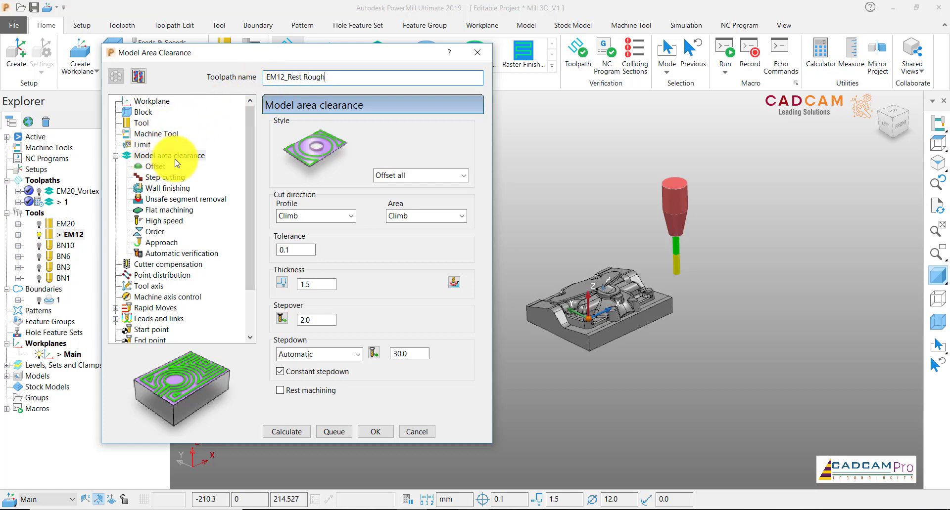
Set the area clearance style to Offset model and check the tolerance and thickness values
left_click(409, 176)
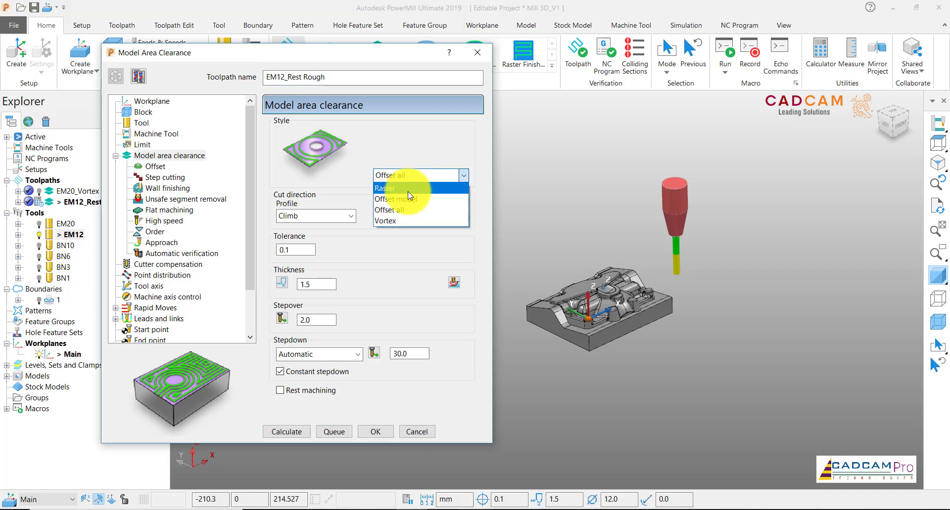
left_click(407, 197)
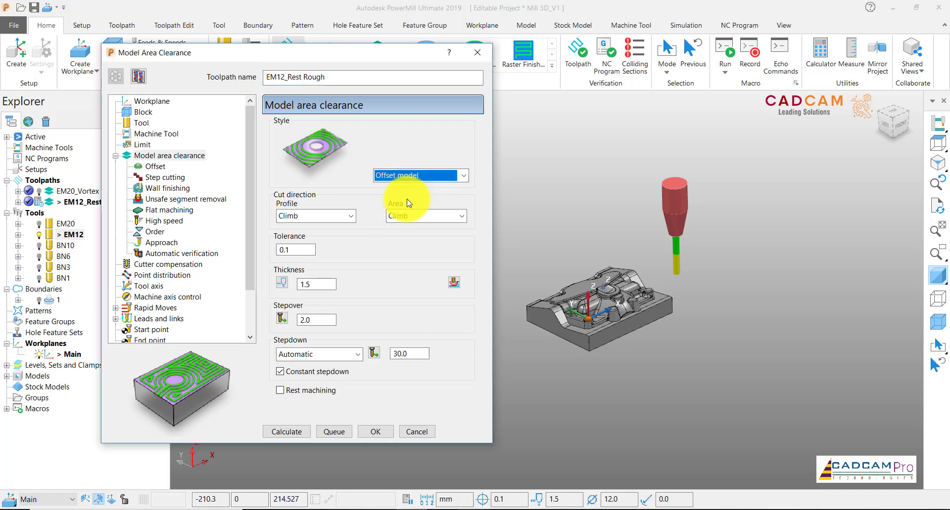
left_click(303, 249)
left_click(318, 284)
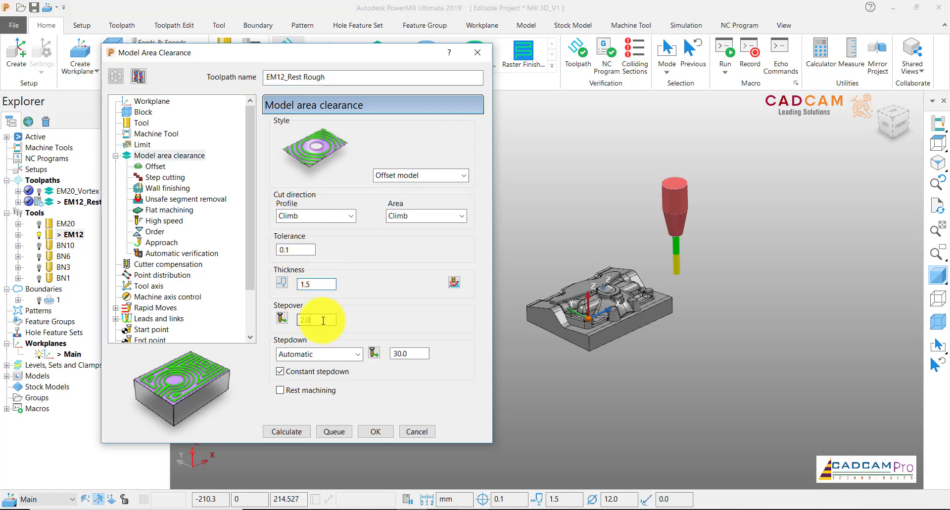
Set the EM12_Rest Rough stepover to 1.2 and the automatic stepdown to 20
double_click(320, 320)
type("1.2")
double_click(417, 354)
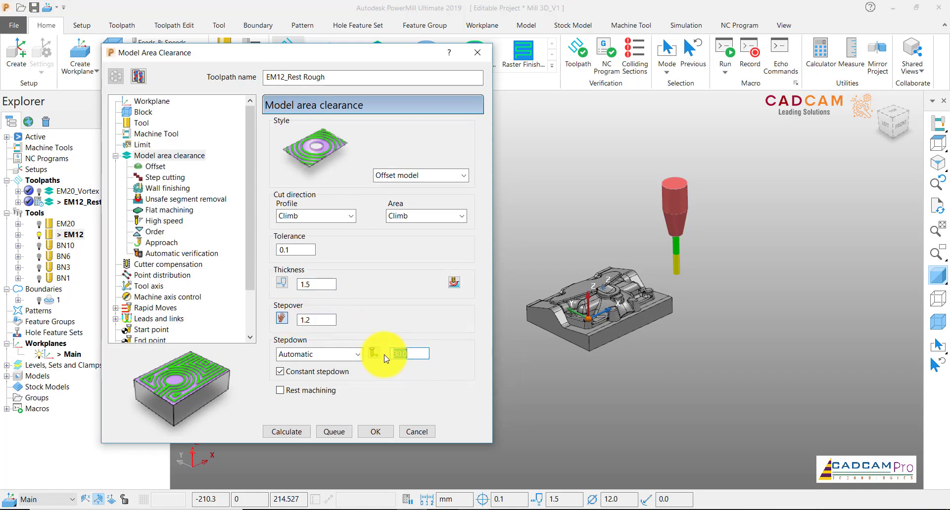
type("20")
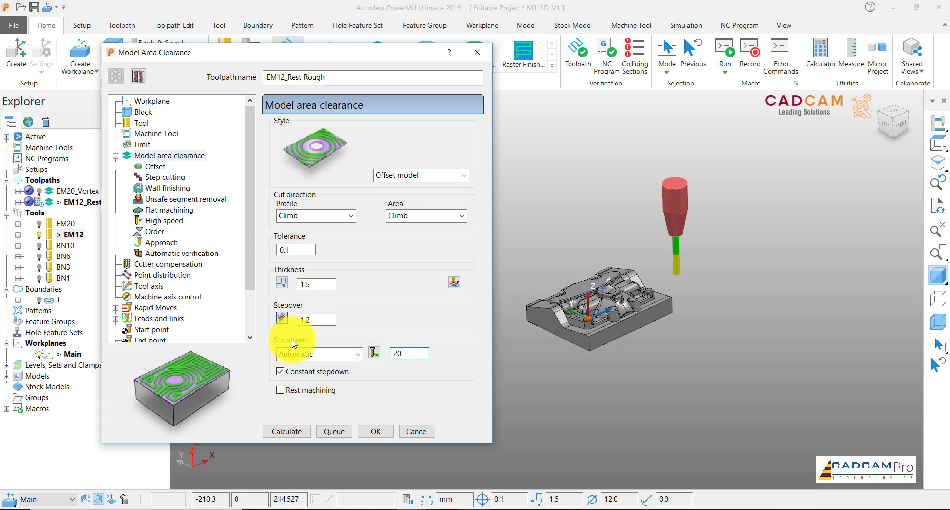
Enable rest machining for EM12_Rest Rough and use the EM20_Vortex Rough toolpath as its reference
left_click(280, 390)
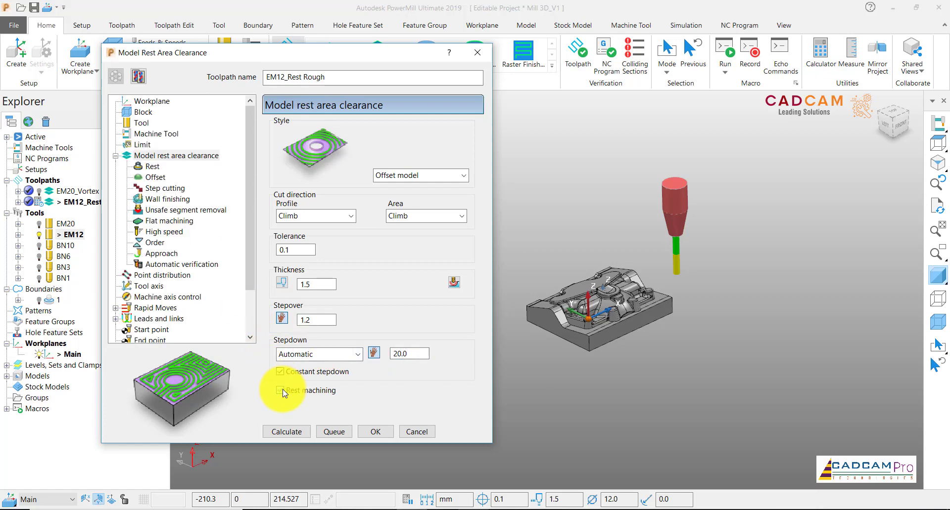
left_click(152, 166)
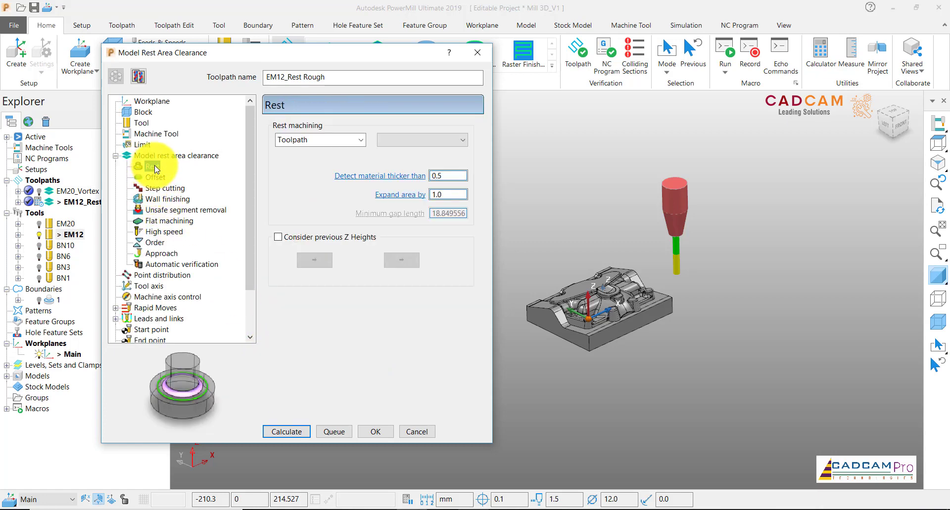
left_click(395, 141)
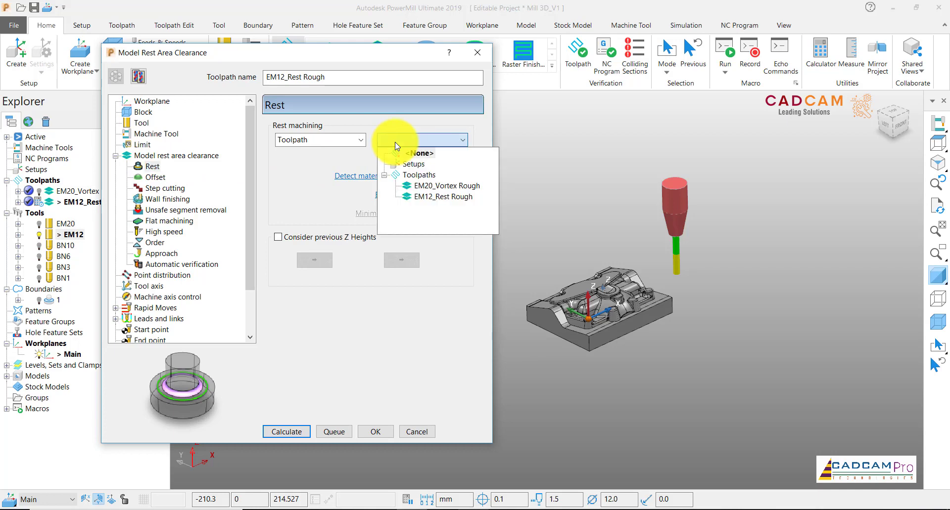
left_click(429, 187)
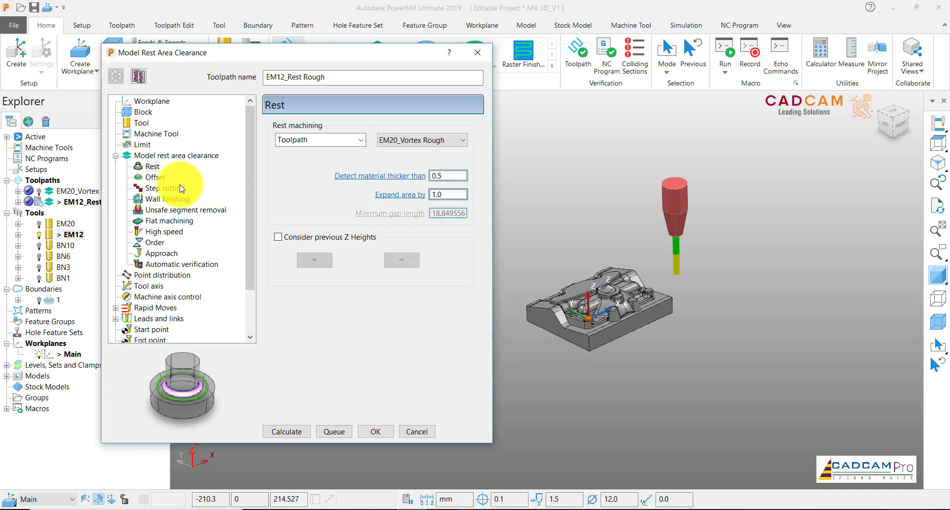
Turn on spiral offsetting and set the step cutting stepup to 1.2
left_click(154, 177)
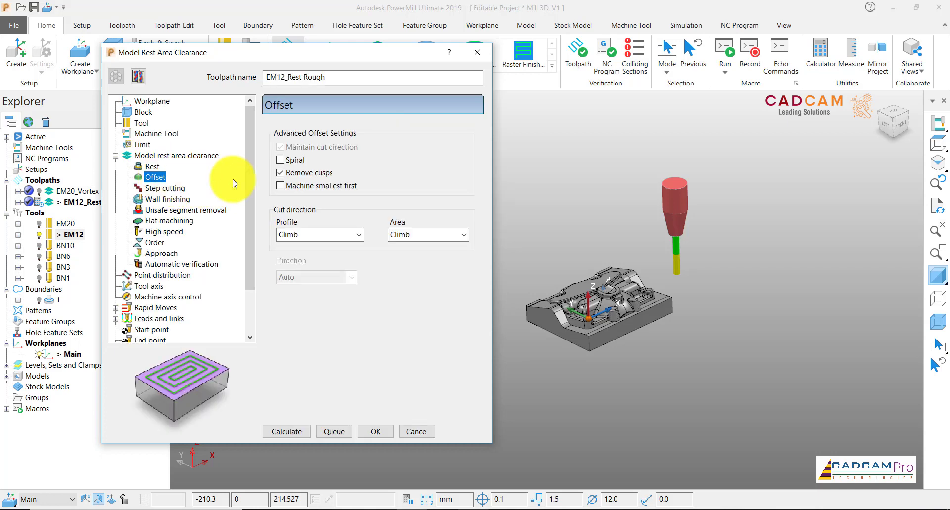
left_click(280, 160)
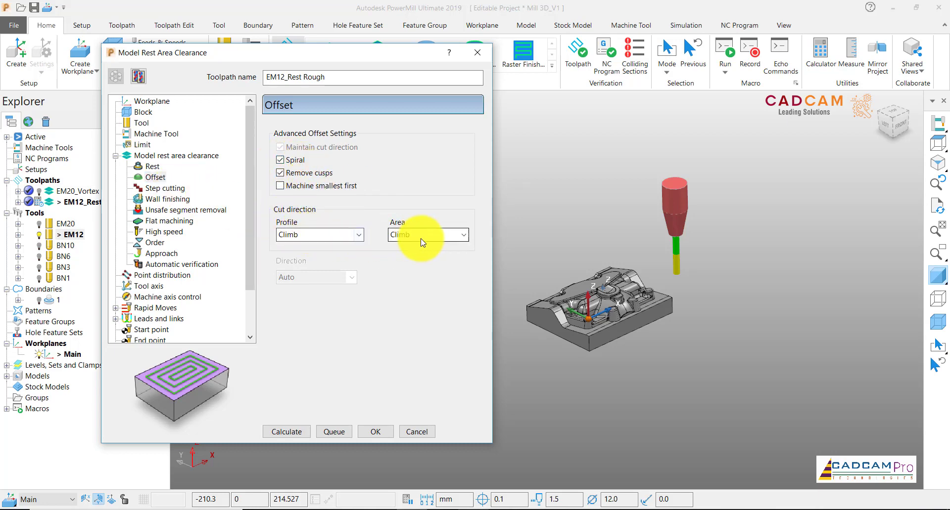
left_click(168, 188)
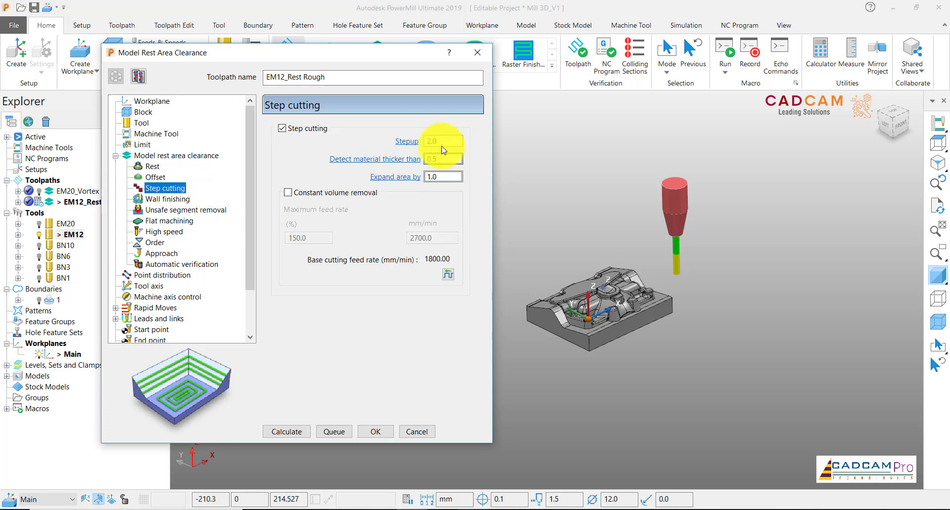
left_click(401, 142)
type("1.2")
key("Tab")
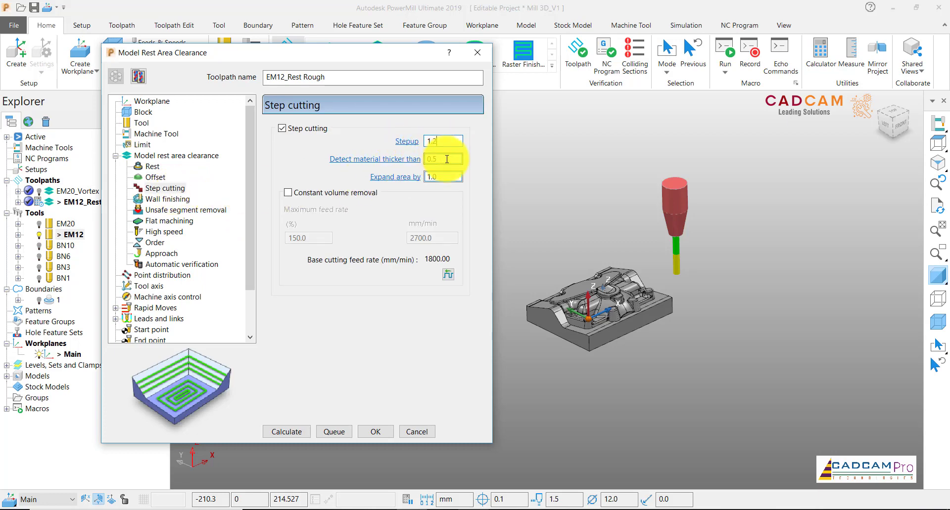
Check the wall finishing and unsafe segment removal settings, and set flat machining to Level
left_click(165, 198)
left_click(170, 210)
left_click(171, 222)
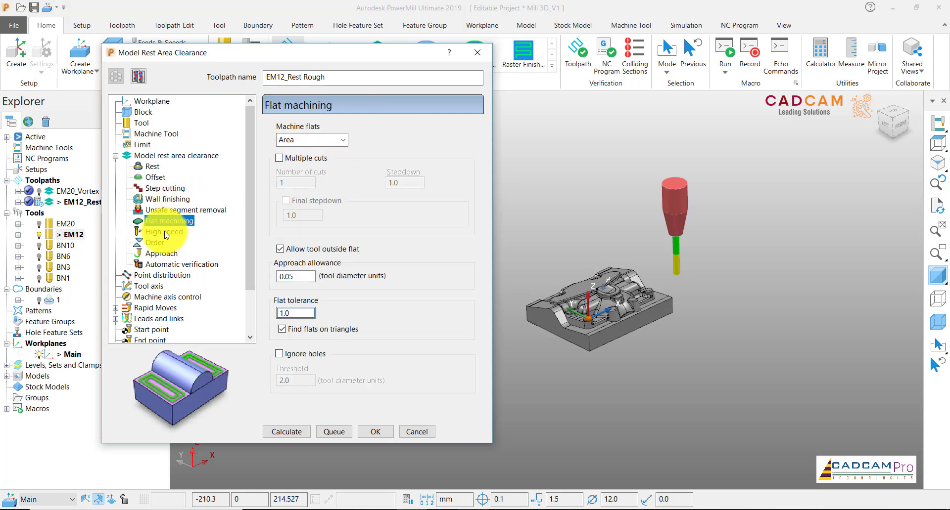
left_click(342, 140)
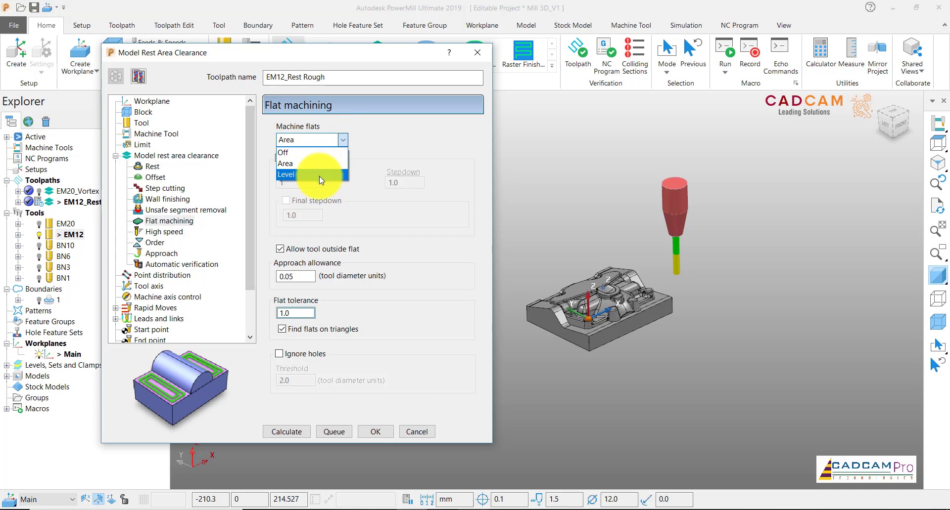
left_click(319, 174)
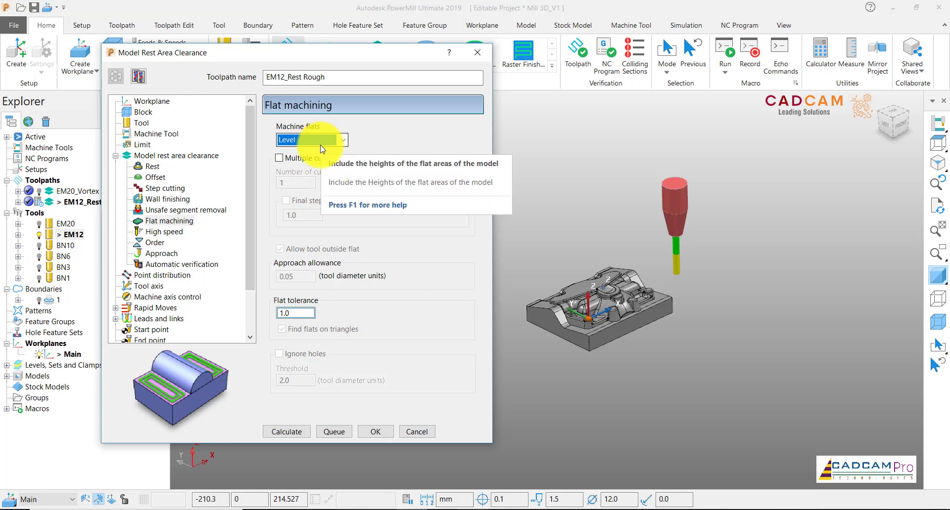
Review the high speed, order, approach, verification and point distribution settings, and calculate the rapid move heights from Block and Model
left_click(164, 233)
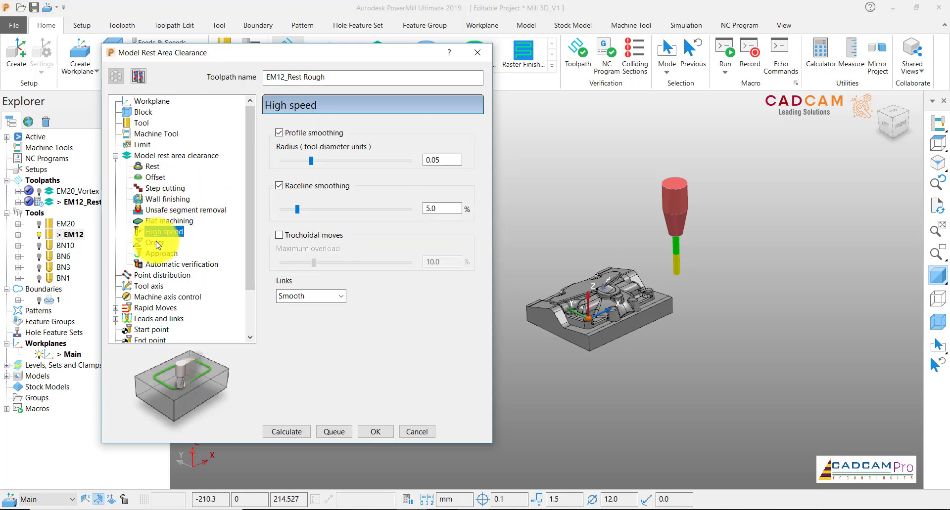
left_click(156, 242)
left_click(161, 254)
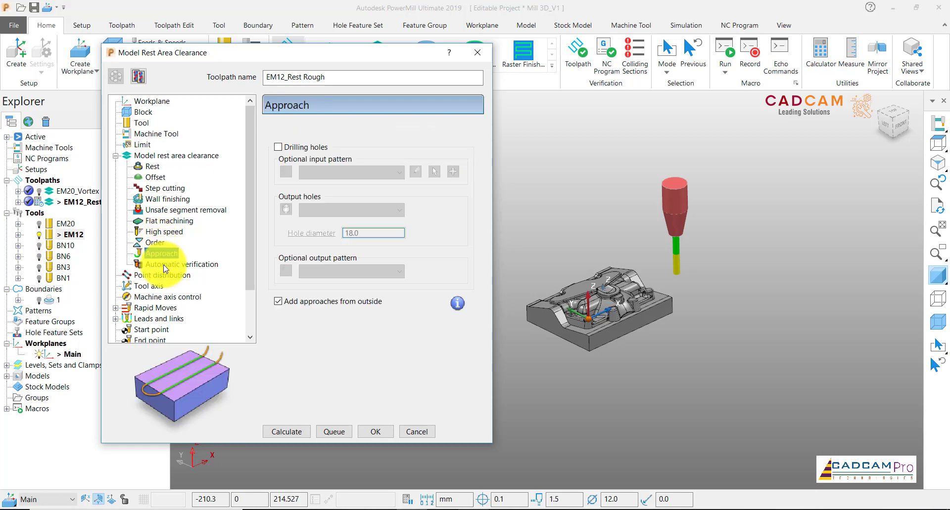
left_click(165, 266)
left_click(163, 276)
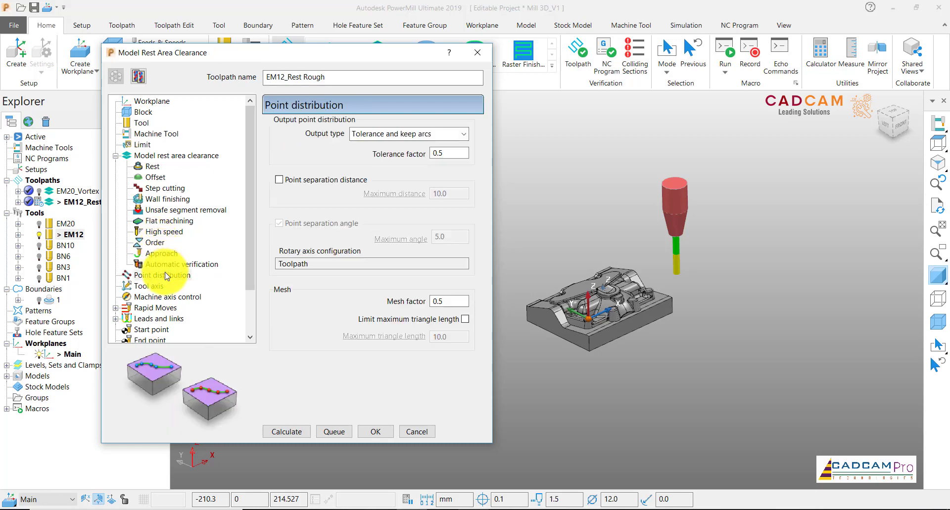
left_click(156, 298)
left_click(155, 308)
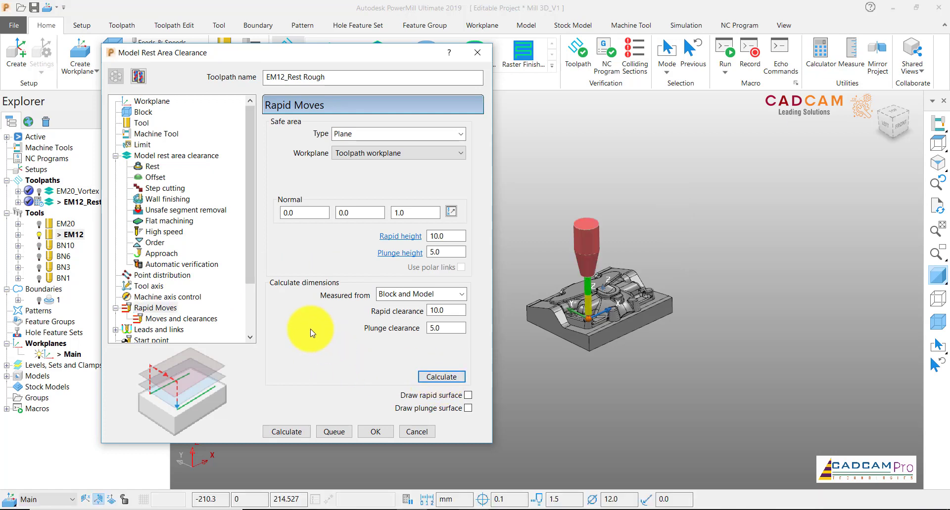
Set the first-choice lead-in to Horizontal arc and apply the same settings to the lead-out
left_click_drag(250, 250, 249, 306)
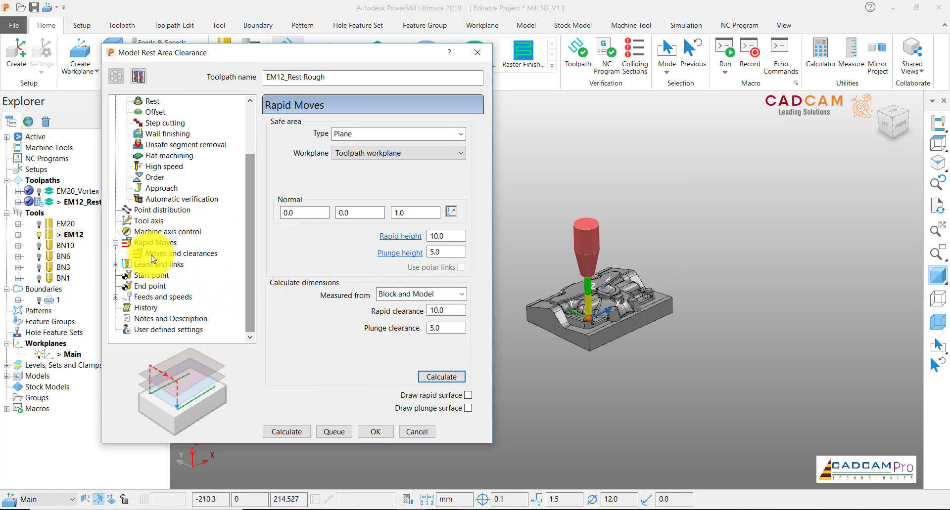
left_click(152, 254)
left_click(158, 264)
left_click(162, 275)
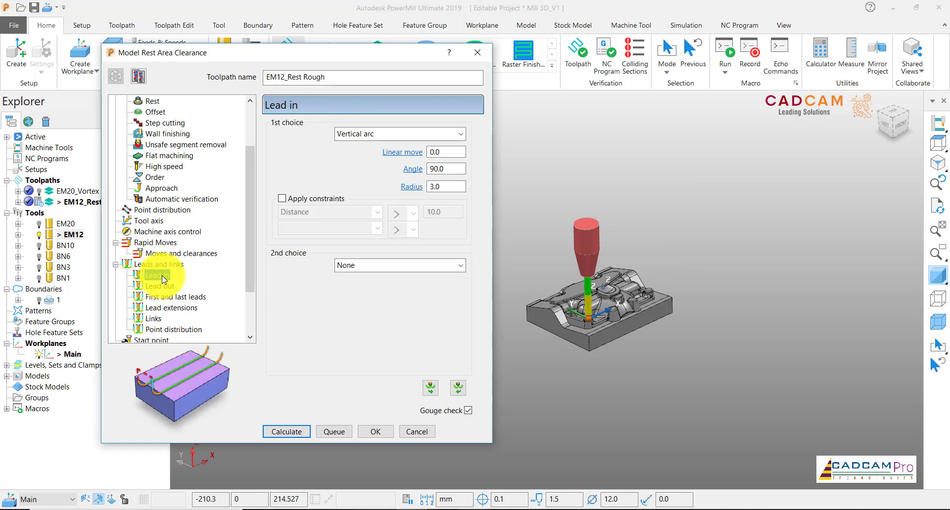
left_click(450, 148)
left_click(460, 133)
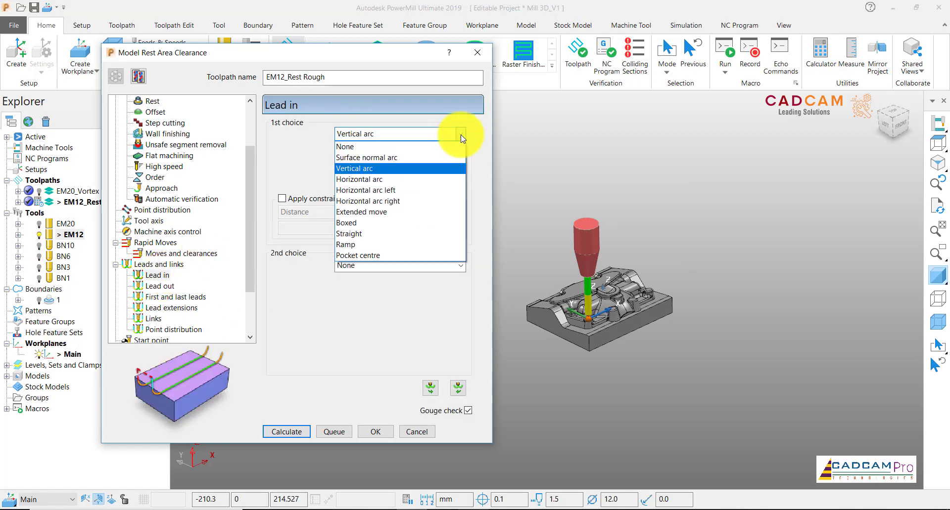
left_click(387, 179)
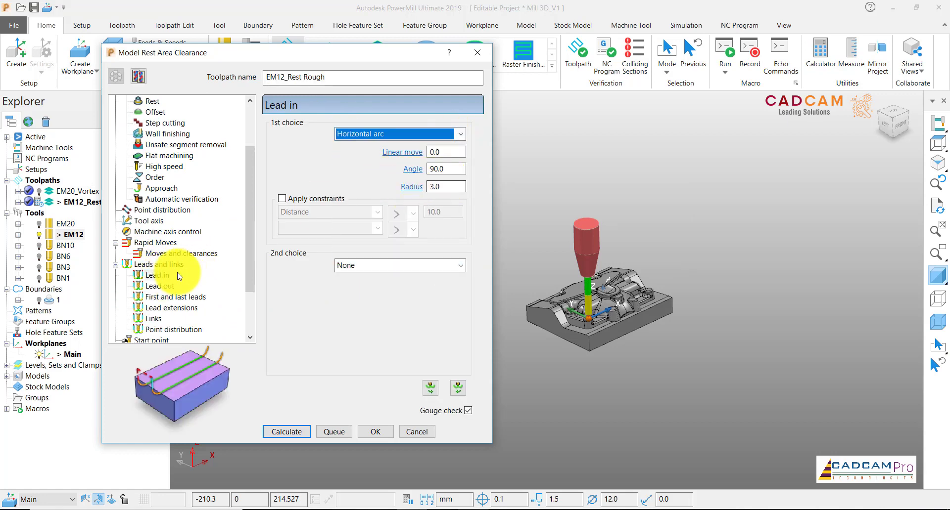
left_click(429, 386)
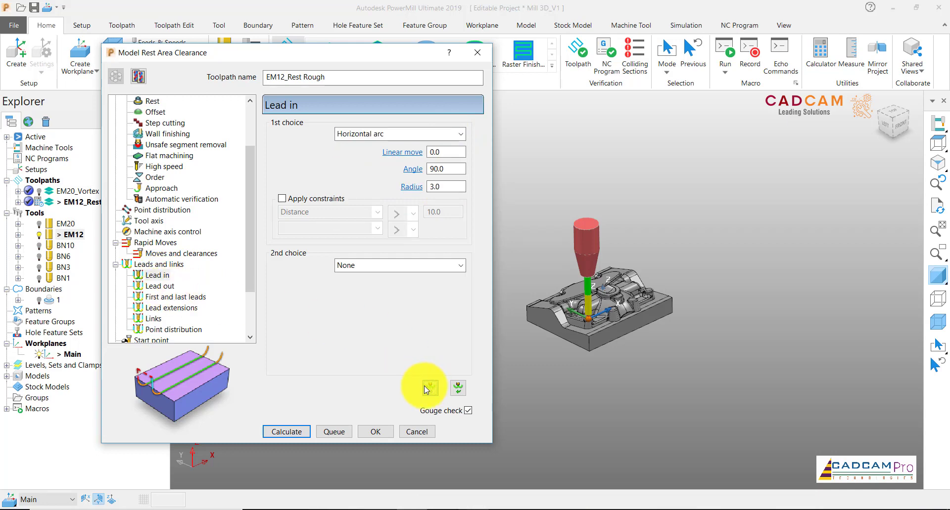
Check the lead-out, first and last leads, lead extensions and links settings
left_click(164, 287)
left_click(163, 297)
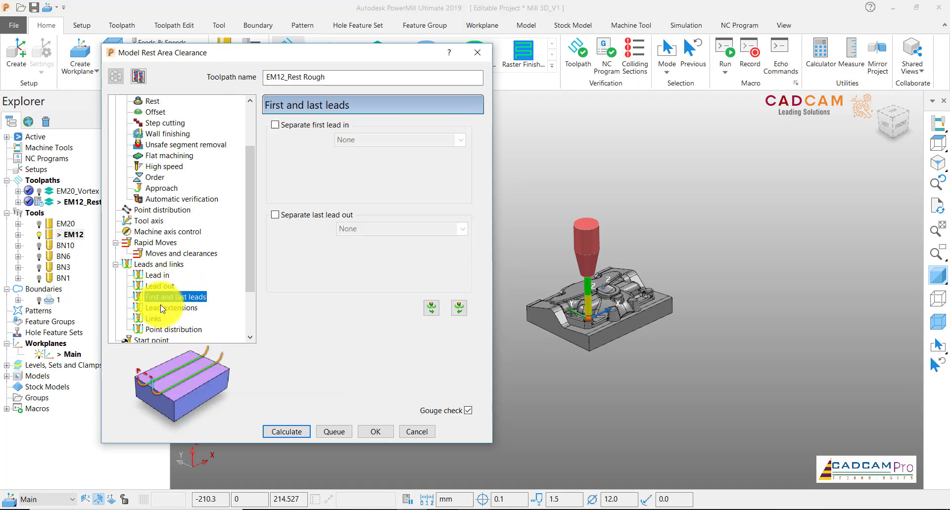
left_click(161, 307)
left_click(156, 319)
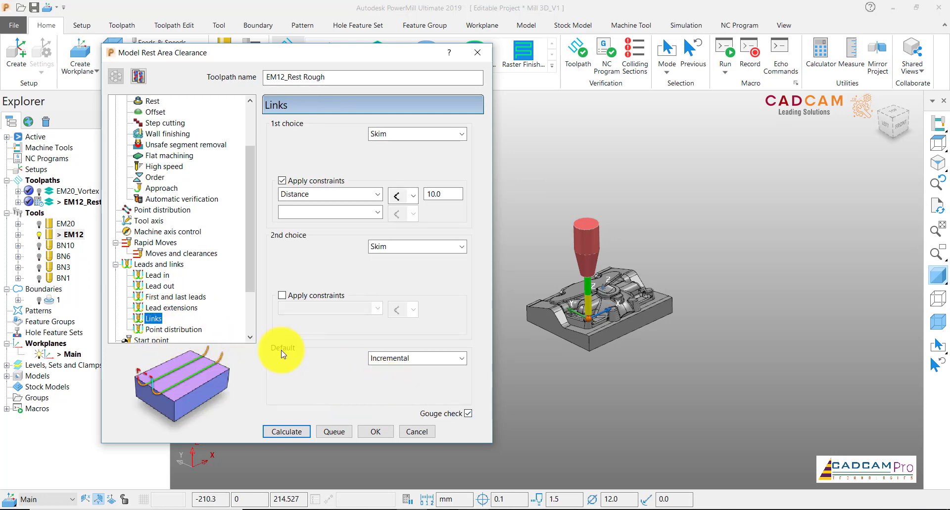
Set the cutting feed rate to 1200 mm/min and the plunging feed rate to 500 mm/min
left_click_drag(248, 280, 244, 310)
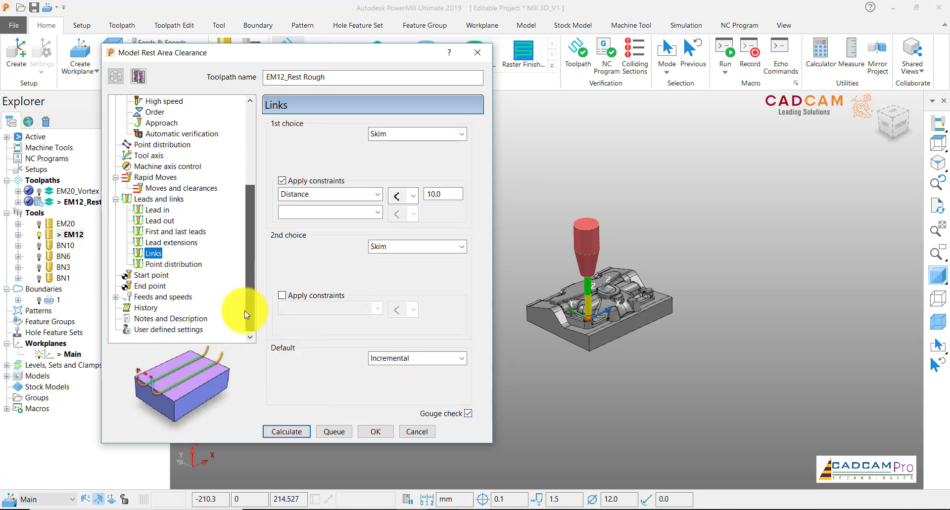
left_click(150, 298)
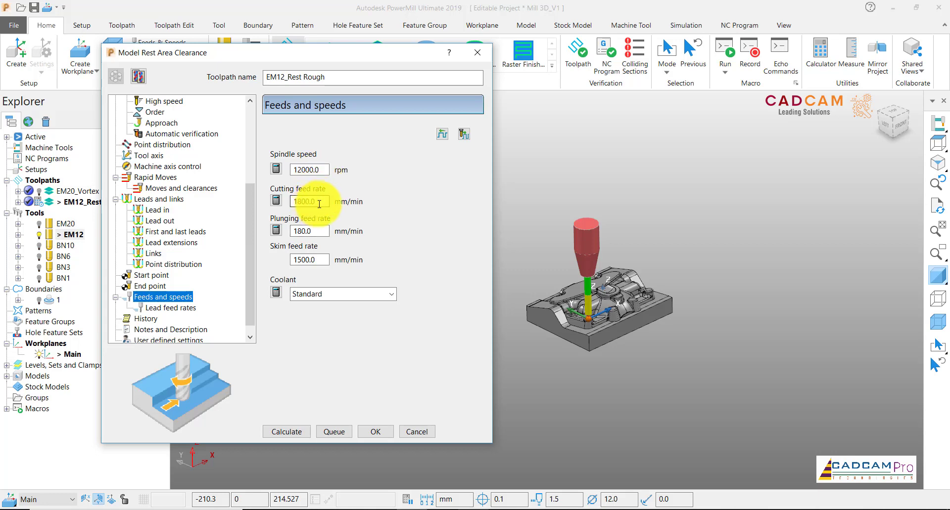
double_click(321, 202)
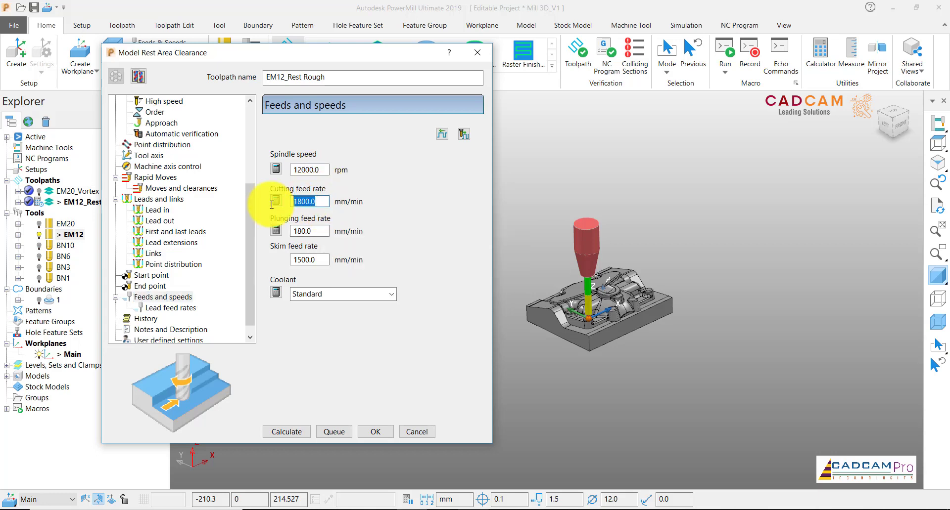
type("1200")
left_click(302, 170)
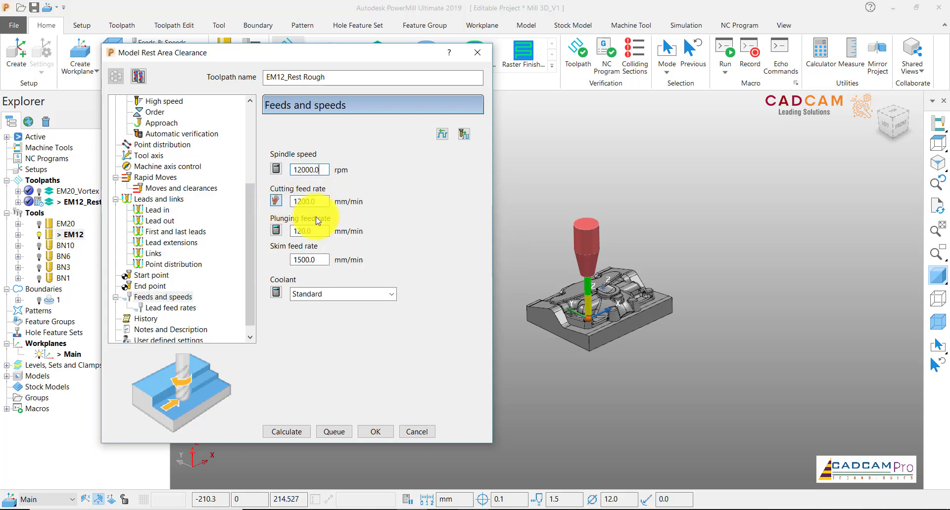
left_click_drag(320, 234, 275, 234)
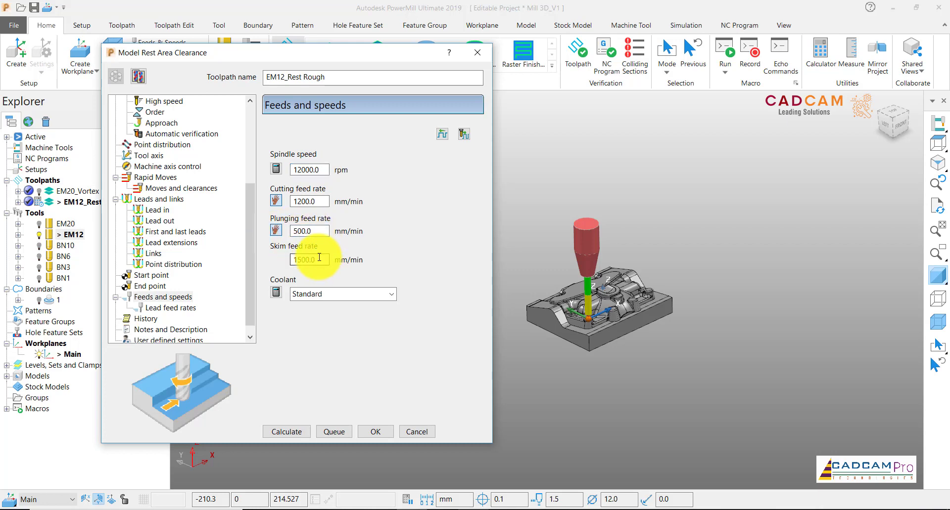
Check the lead feed rates, calculate the EM12_Rest Rough toolpath and close its settings
left_click(166, 309)
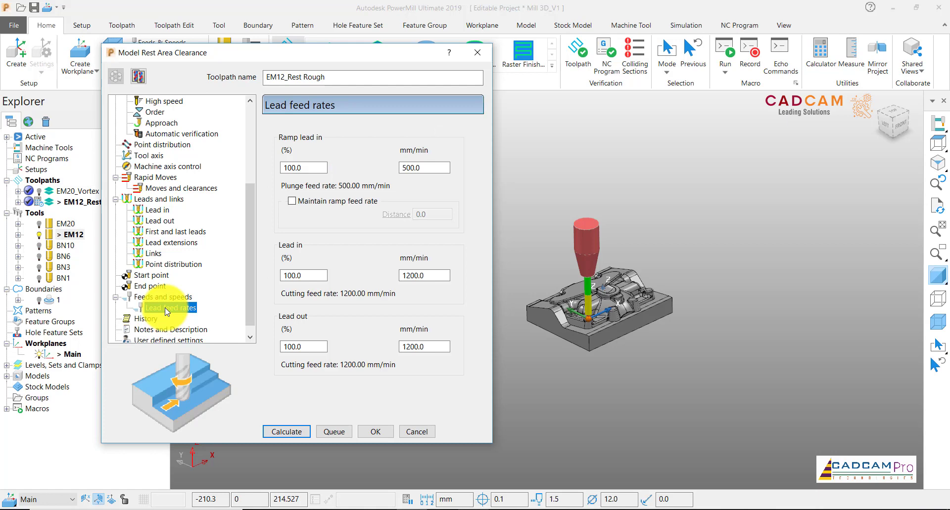
double_click(420, 277)
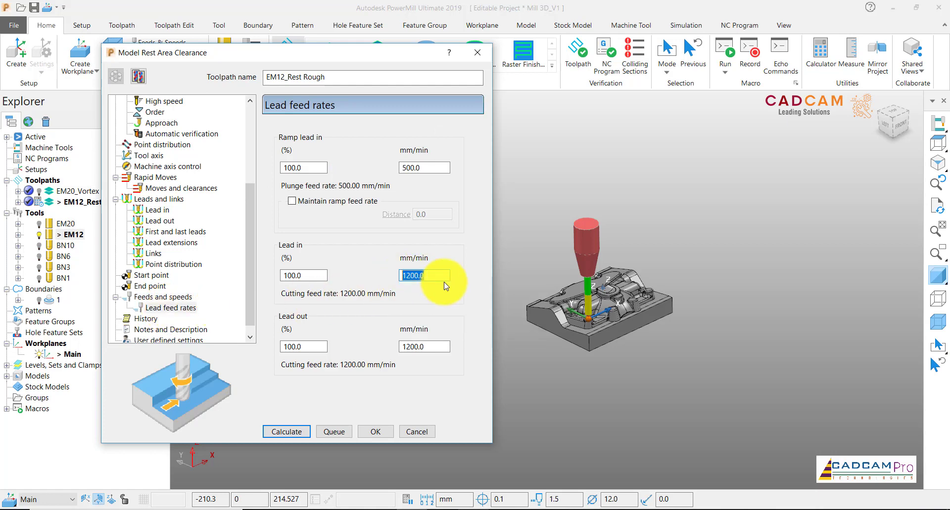
left_click(303, 431)
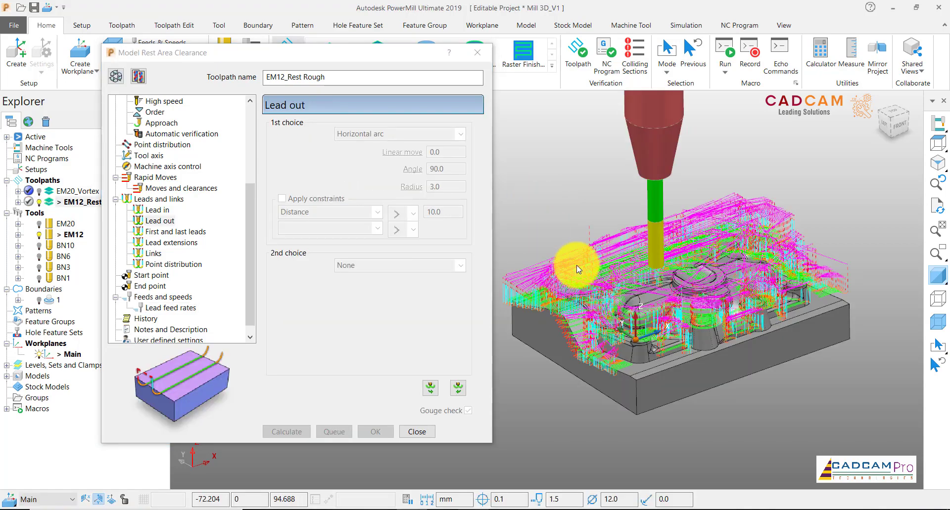
scroll(709, 297, "up", 3)
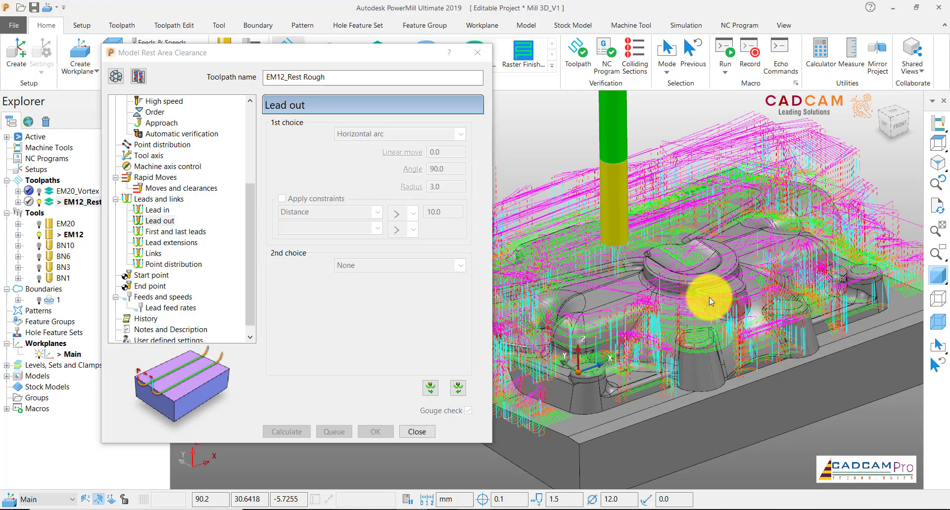
left_click(416, 432)
Inspect the calculated EM12_Rest Rough toolpath on the mould model from different distances and angles
scroll(439, 328, "down", 3)
scroll(439, 328, "up", 4)
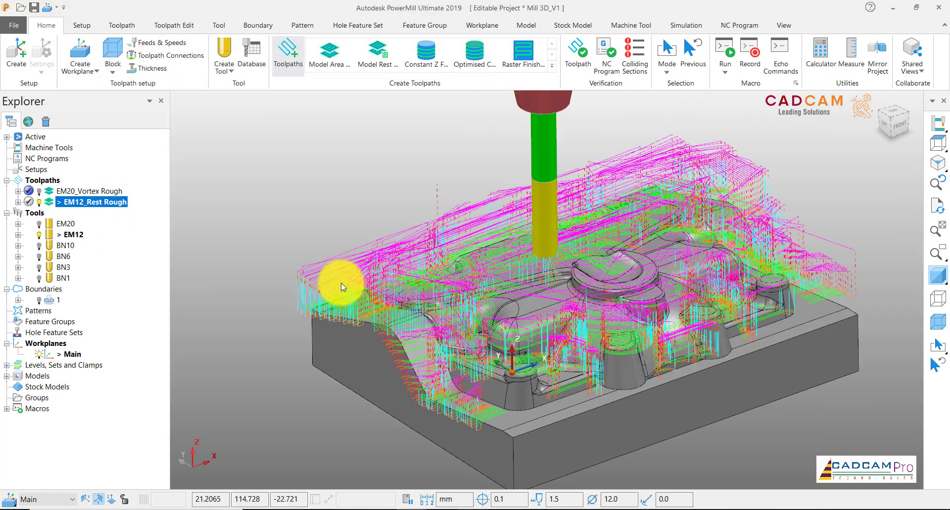
left_click(265, 209)
scroll(511, 277, "down", 1)
middle_click_drag(510, 277, 495, 302)
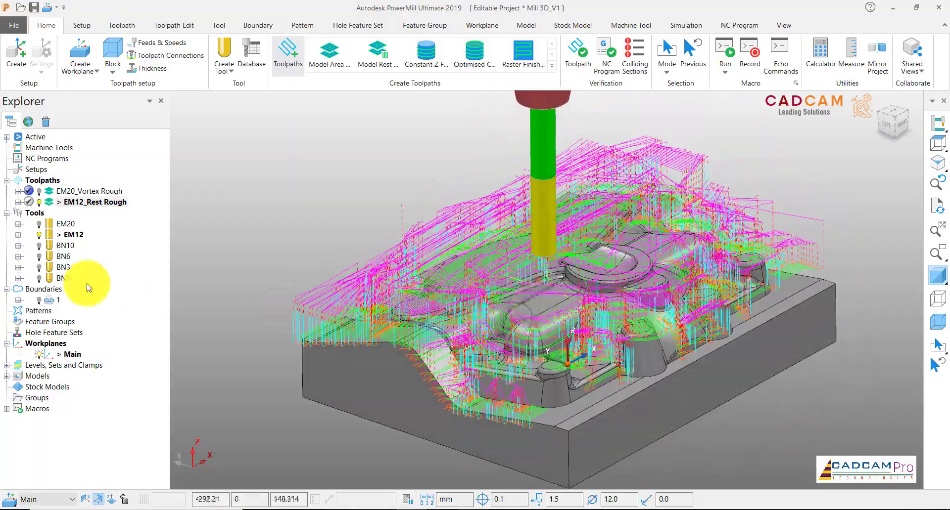
Alternate the cutting direction of the EM12_Rest Rough toolpath segments, accept the plunge warning and close the segment reordering
right_click(79, 203)
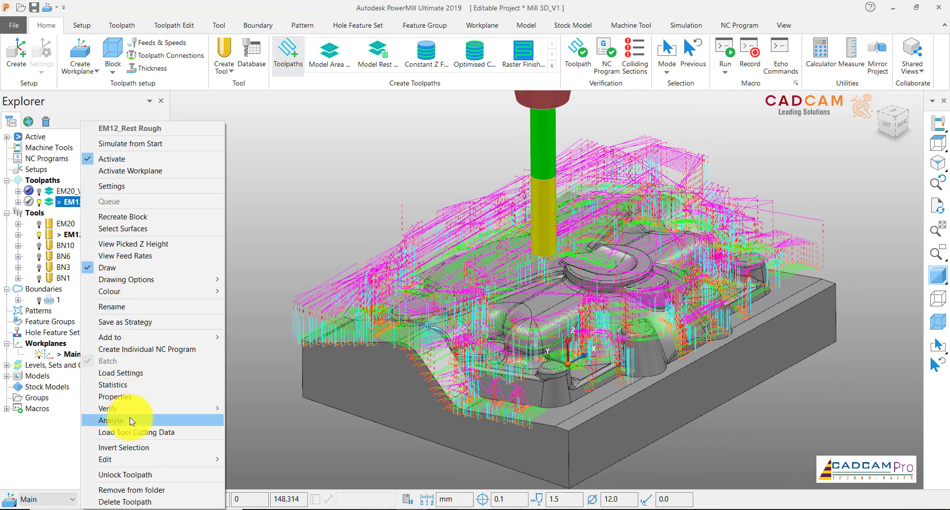
mouse_move(131, 460)
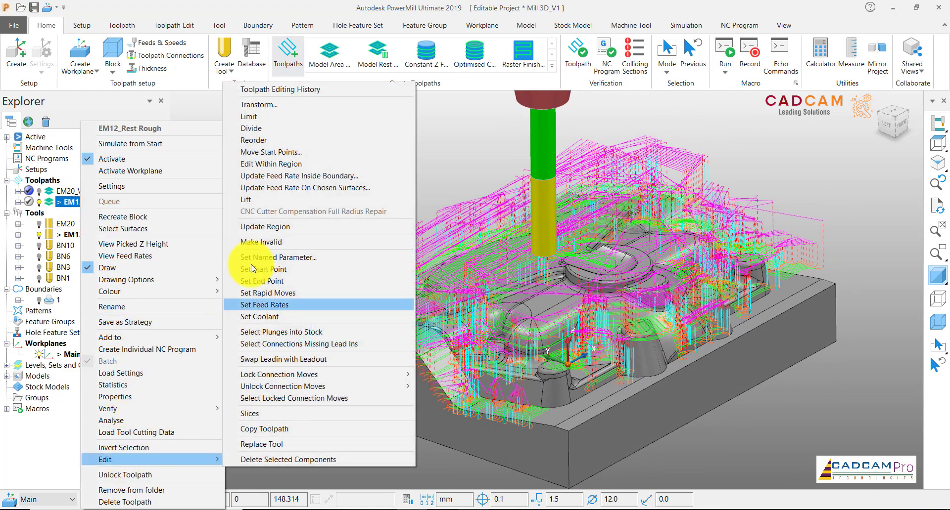
left_click(274, 142)
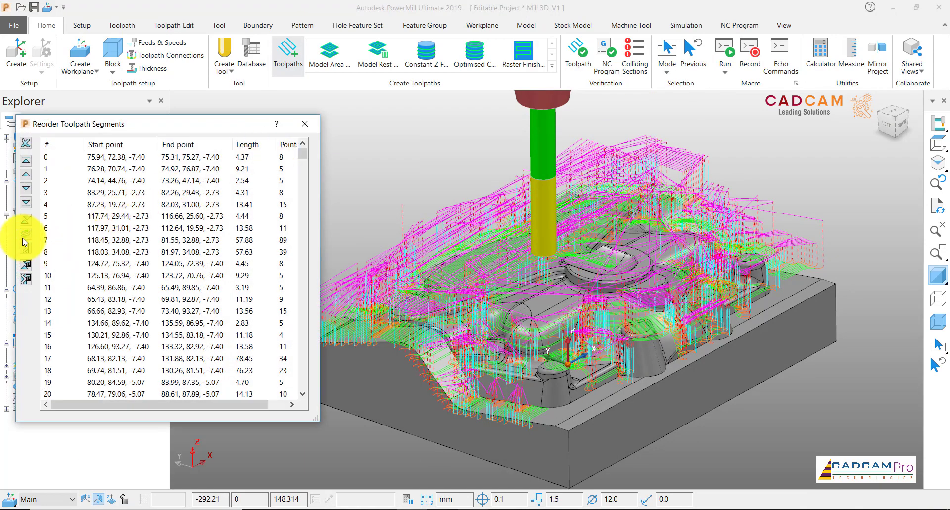
left_click(26, 248)
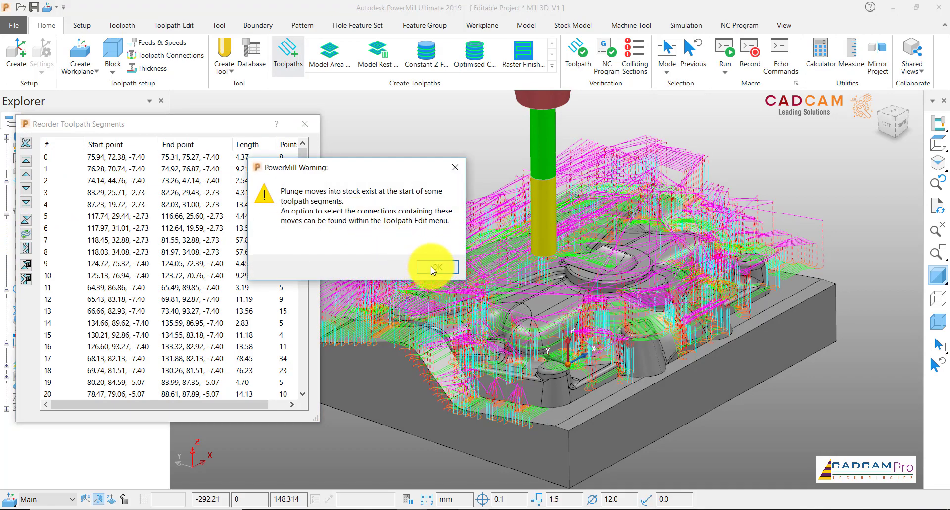
left_click(435, 267)
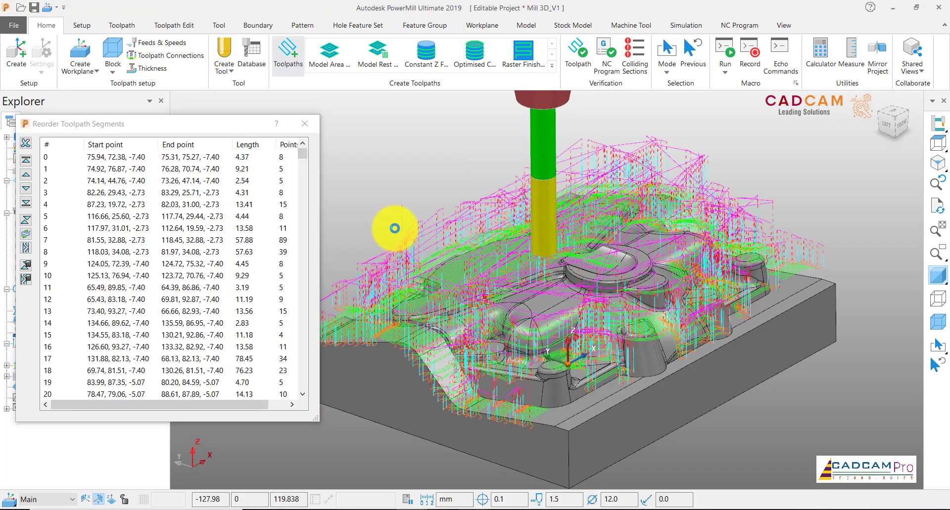
middle_click_drag(396, 229, 496, 166)
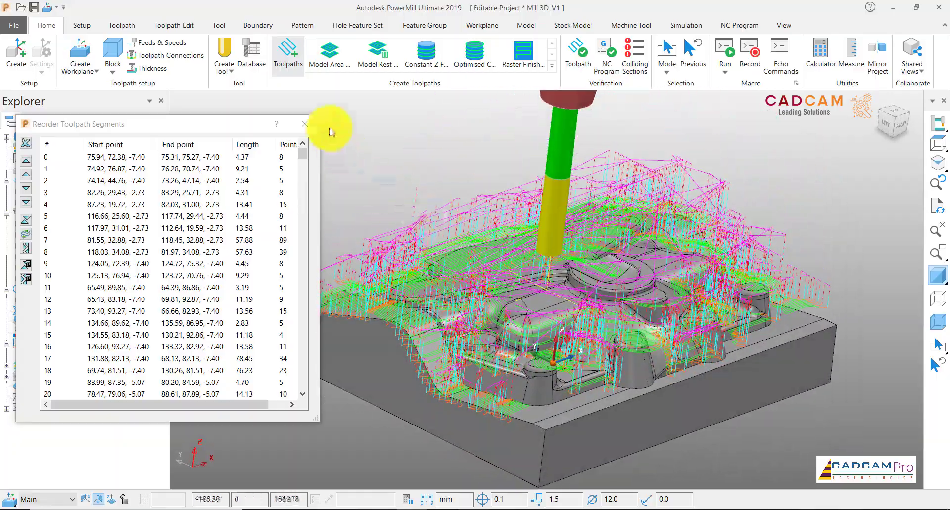
left_click(310, 124)
Review the toolpath statistics of EM12_Rest Rough, including lengths, times and number of lifts
right_click(124, 203)
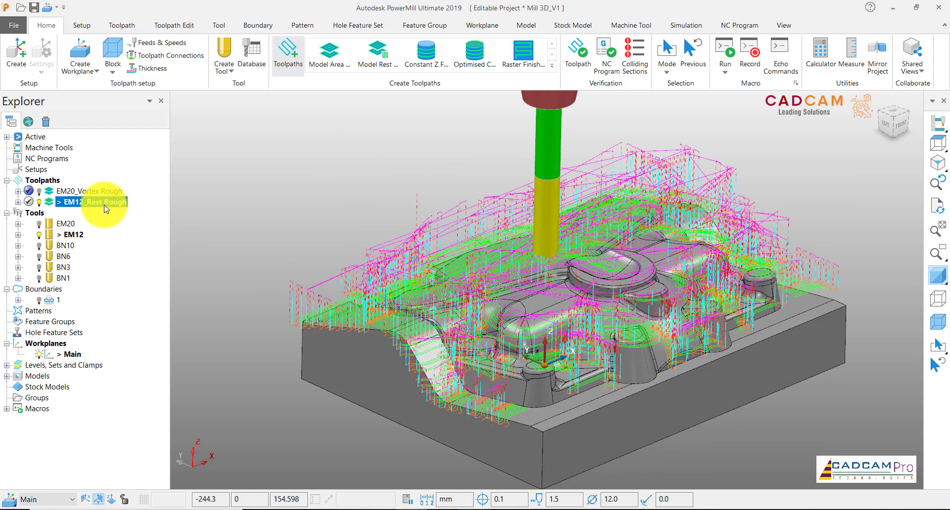
left_click(144, 385)
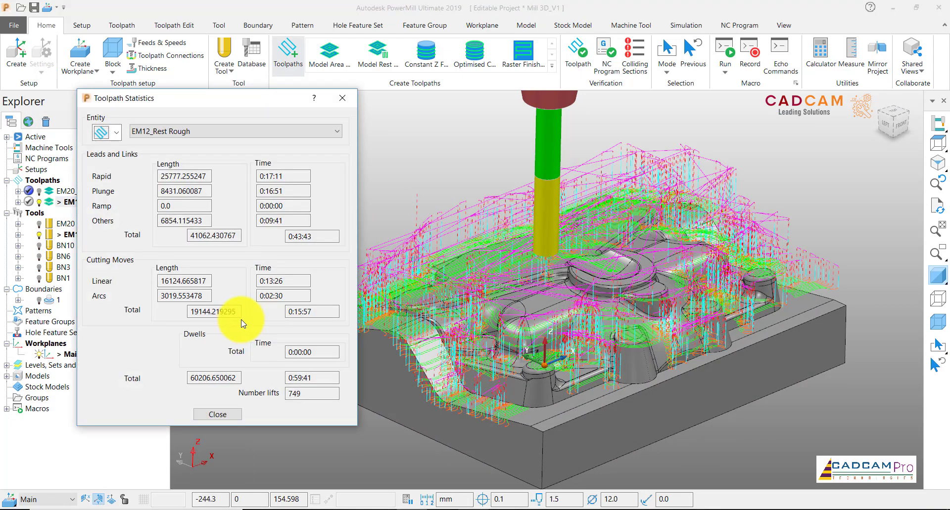
left_click(215, 415)
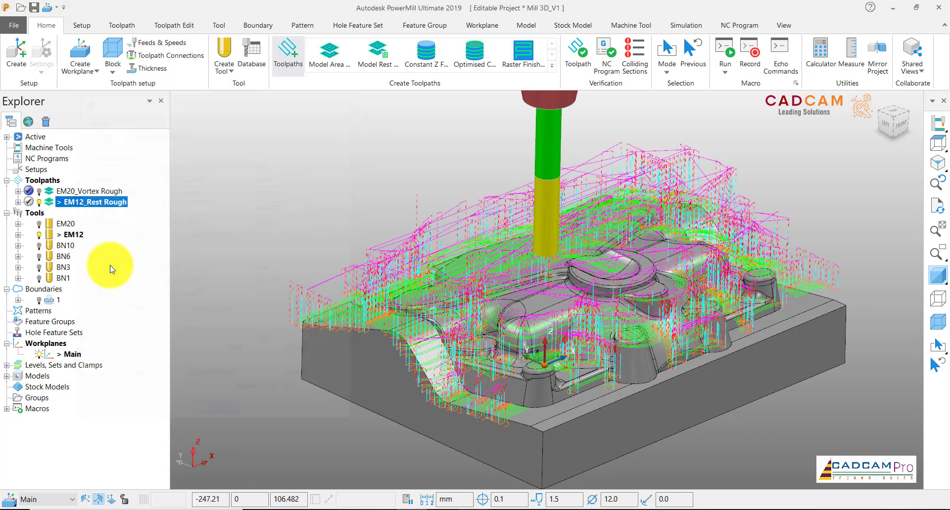
right_click(94, 201)
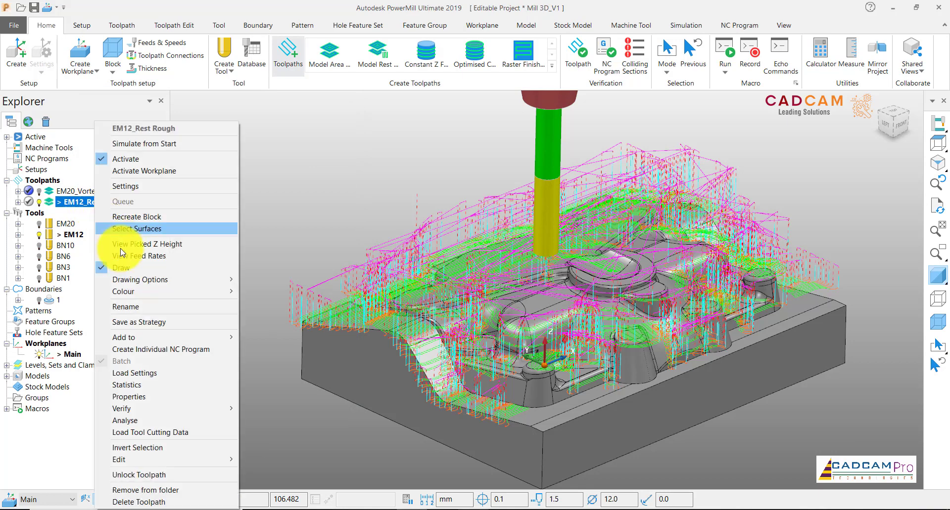
left_click(124, 387)
left_click(223, 414)
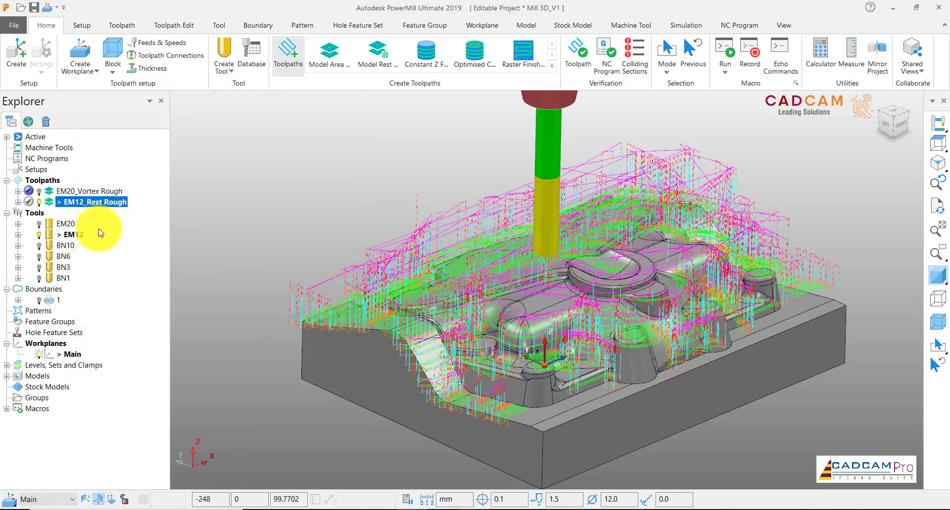
Verify the EM12_Rest Rough toolpath for gouges against the models with the scope set to All
right_click(98, 209)
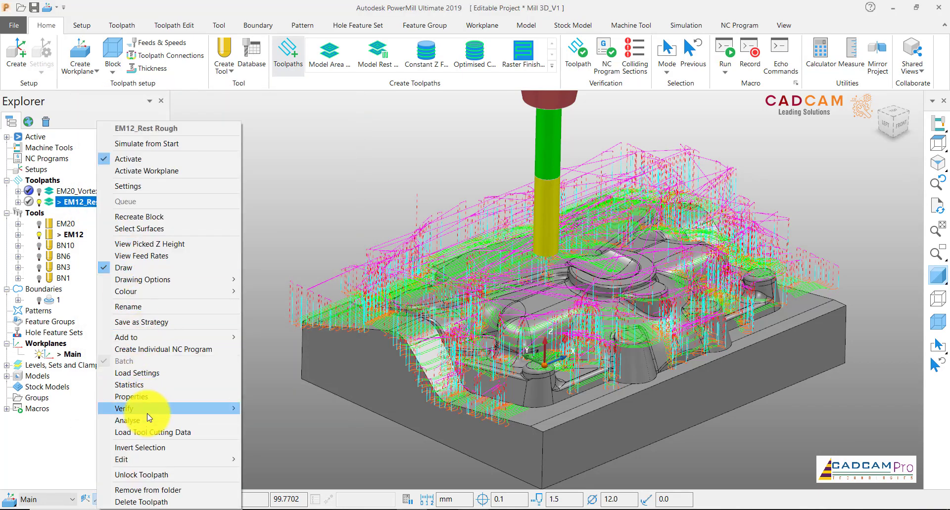
mouse_move(149, 409)
left_click(266, 411)
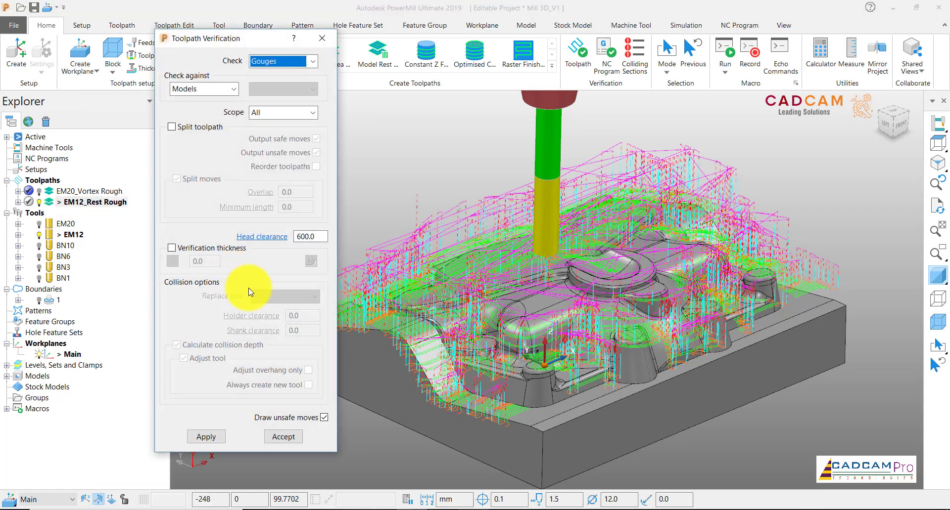
left_click(214, 442)
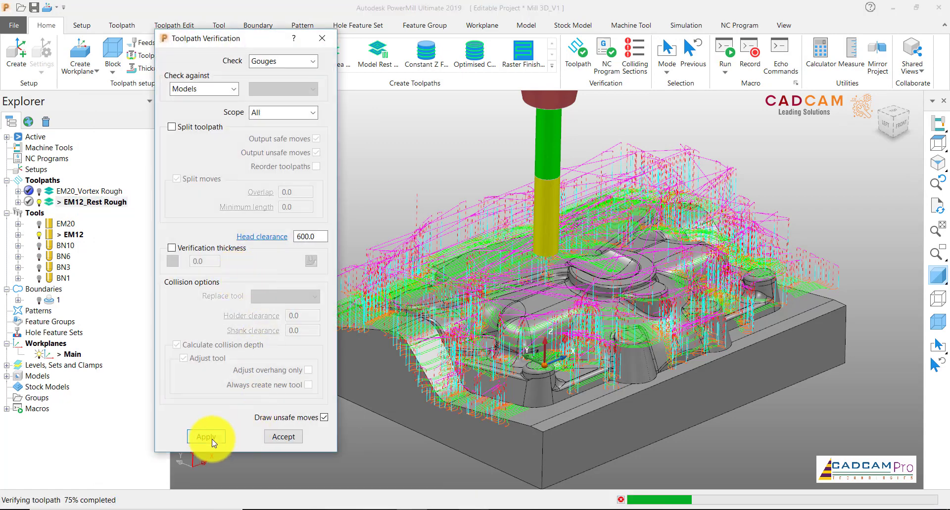
left_click(295, 461)
Verify the EM12_Rest Rough toolpath for collisions against the models and accept the verification
left_click(274, 62)
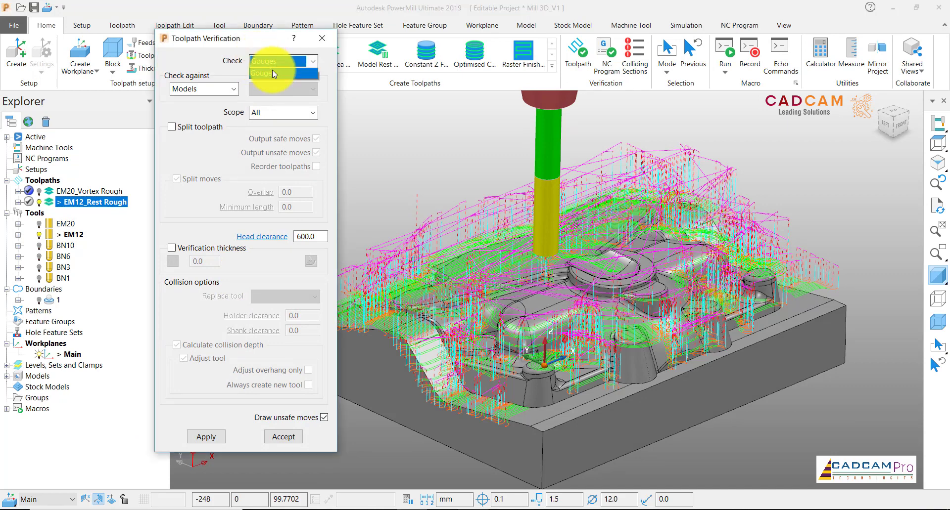
left_click(275, 78)
left_click(214, 439)
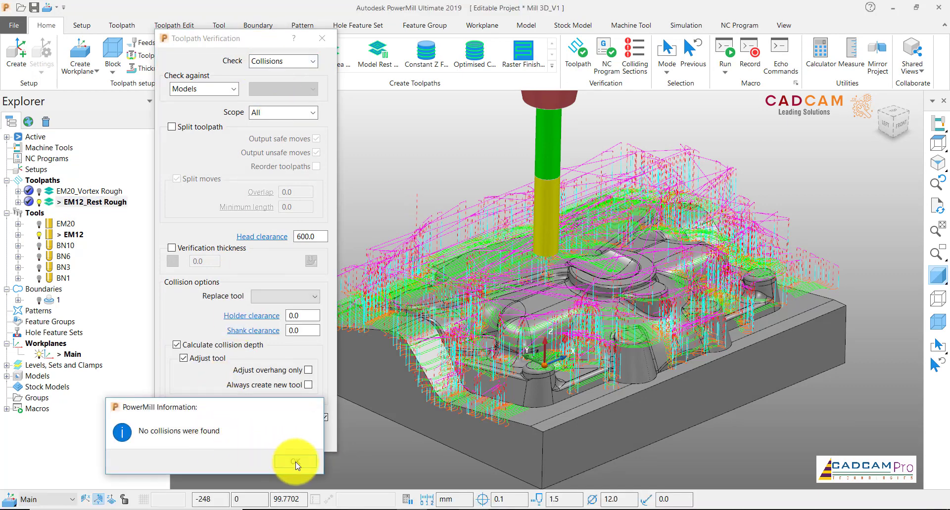
left_click(296, 463)
left_click(284, 437)
scroll(296, 280, "down", 3)
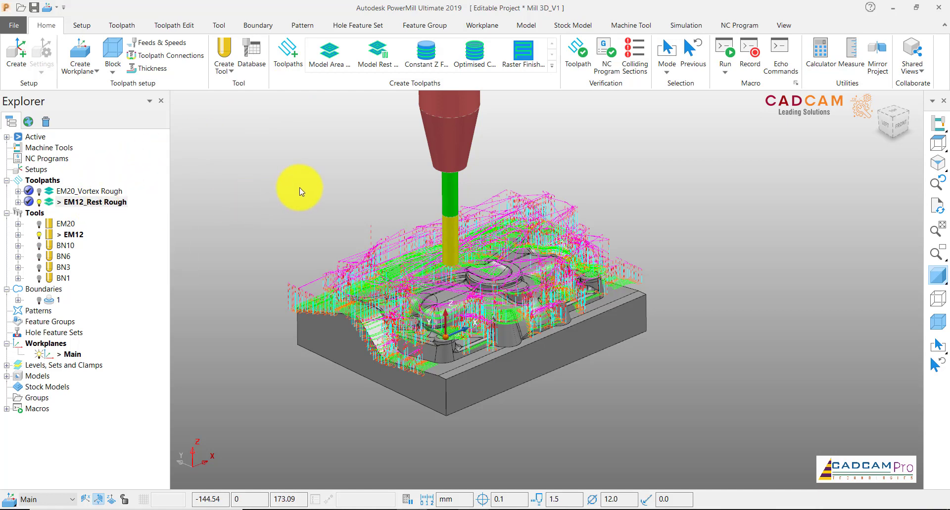
scroll(532, 276, "up", 2)
middle_click_drag(533, 276, 553, 269)
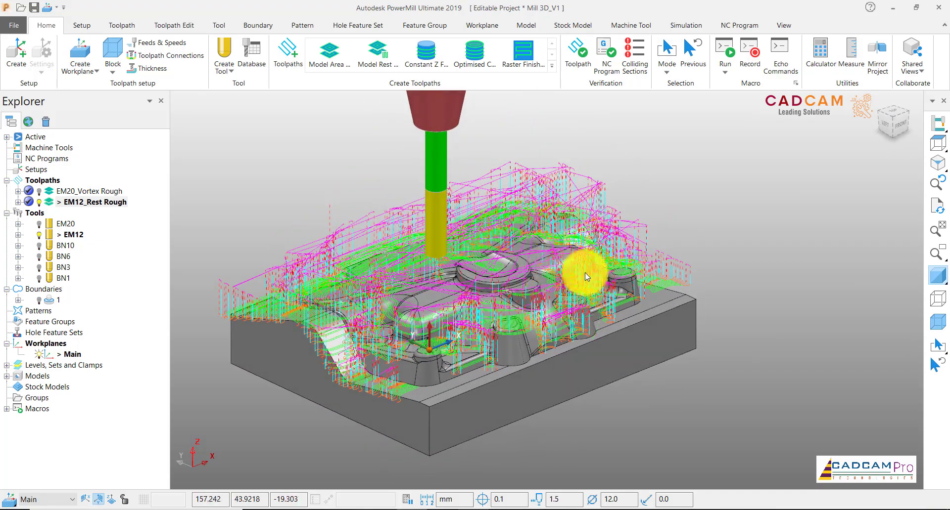
scroll(573, 270, "down", 1)
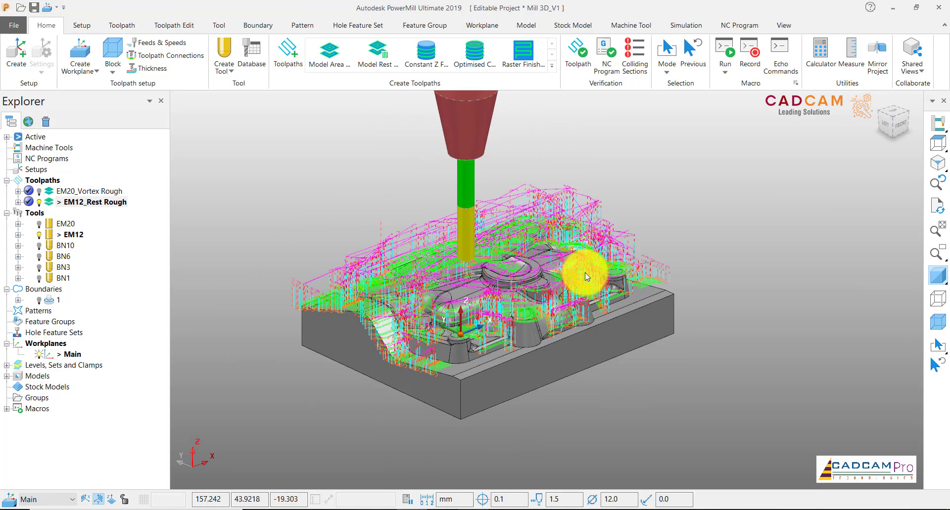
Create a new toolpath with the Raster Finishing strategy from the Finishing category
left_click(291, 70)
left_click_drag(201, 49, 173, 89)
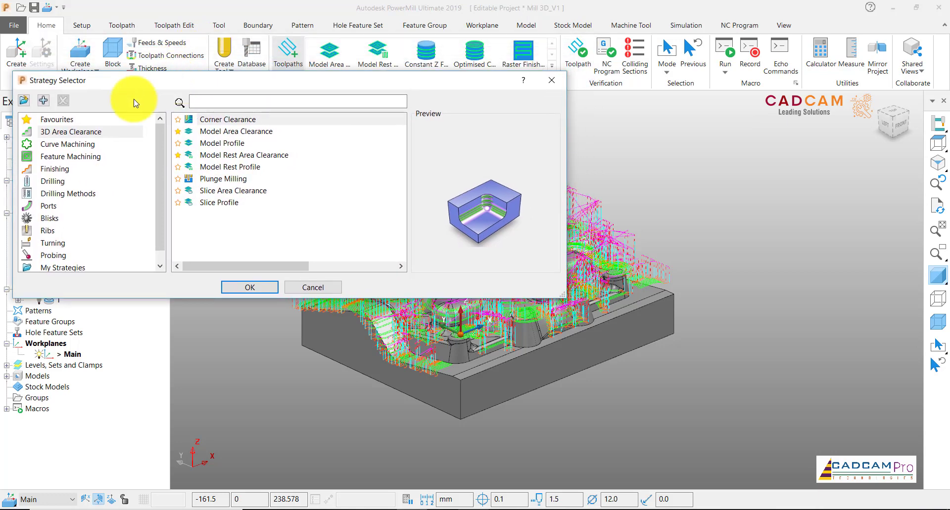
left_click(69, 143)
left_click(62, 156)
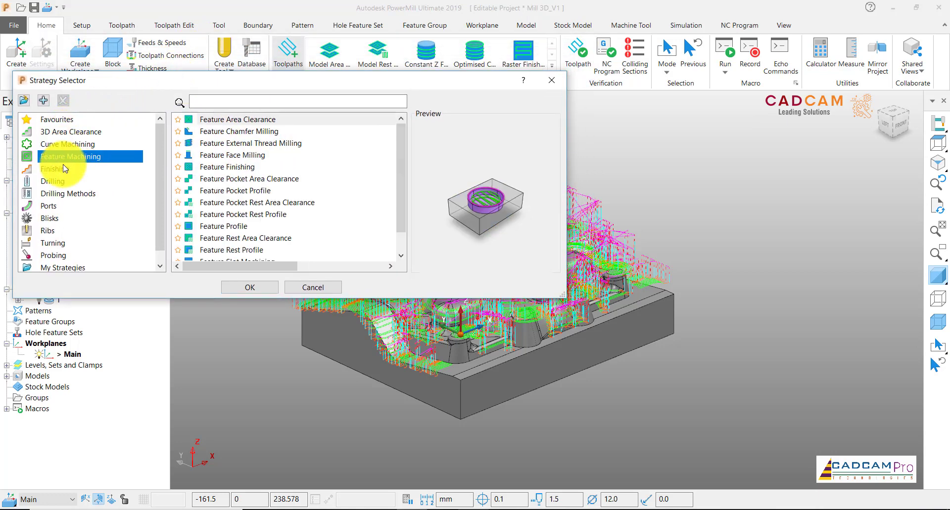
left_click(57, 169)
left_click(233, 121)
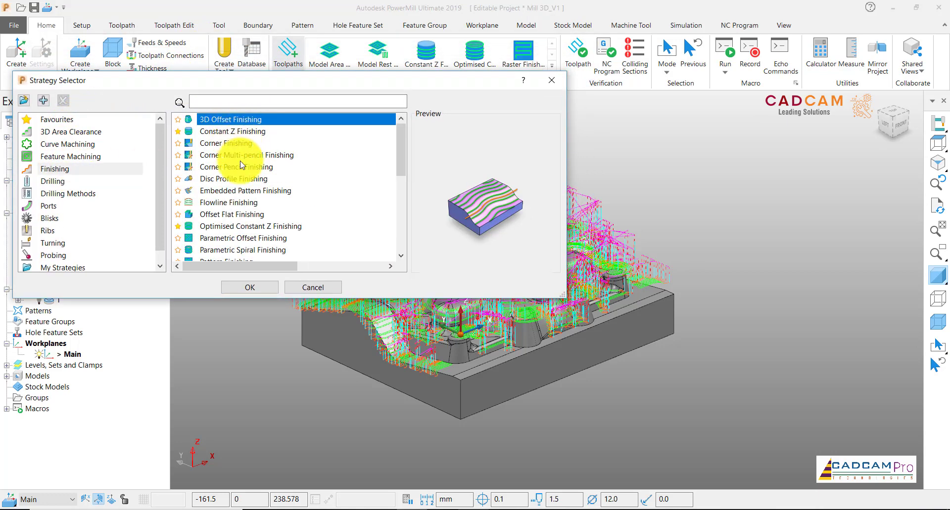
scroll(253, 198, "down", 3)
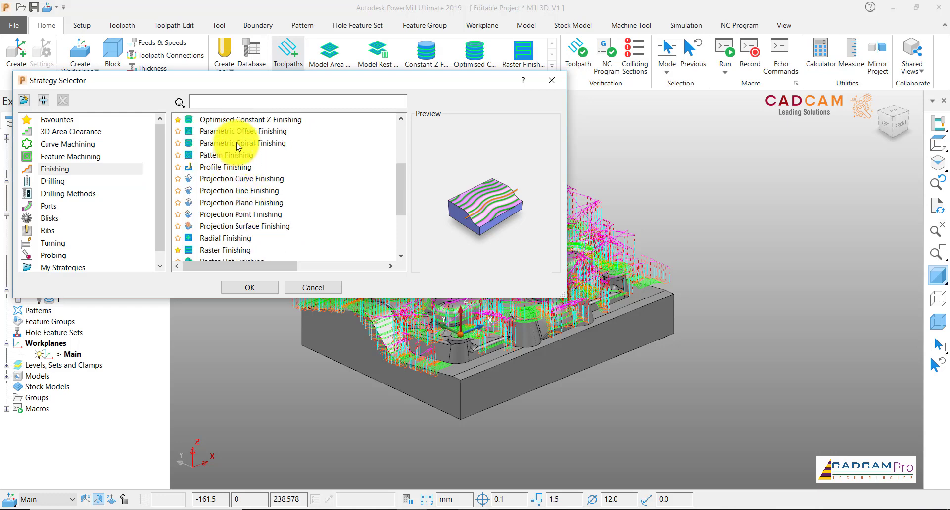
scroll(237, 141, "down", 2)
left_click(232, 168)
left_click(229, 179)
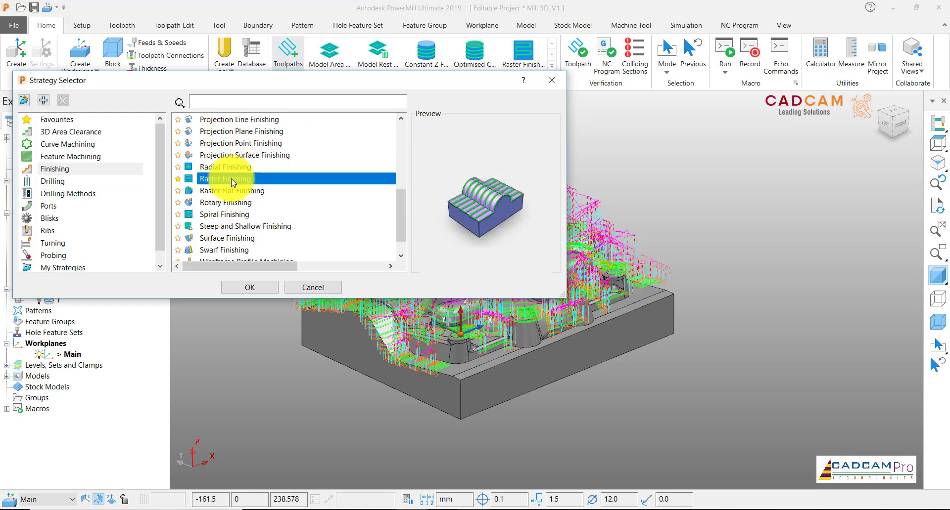
left_click(263, 288)
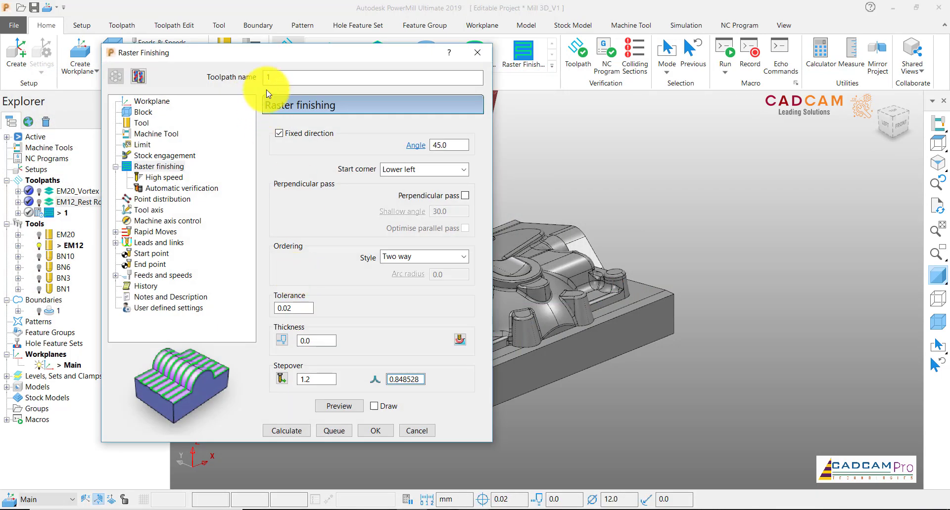
Name the raster toolpath BN10_Semi Finish and assign the BN10 ball nosed tool to it
double_click(262, 78)
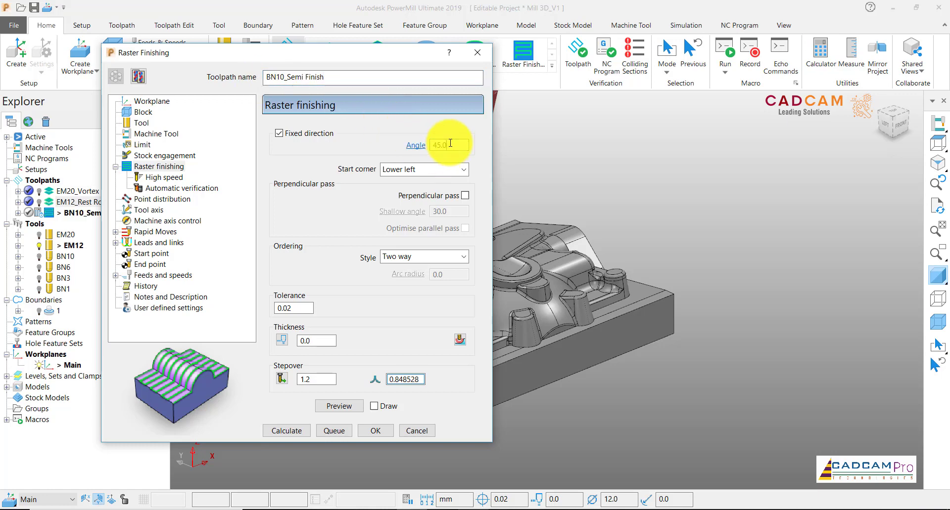
left_click(141, 122)
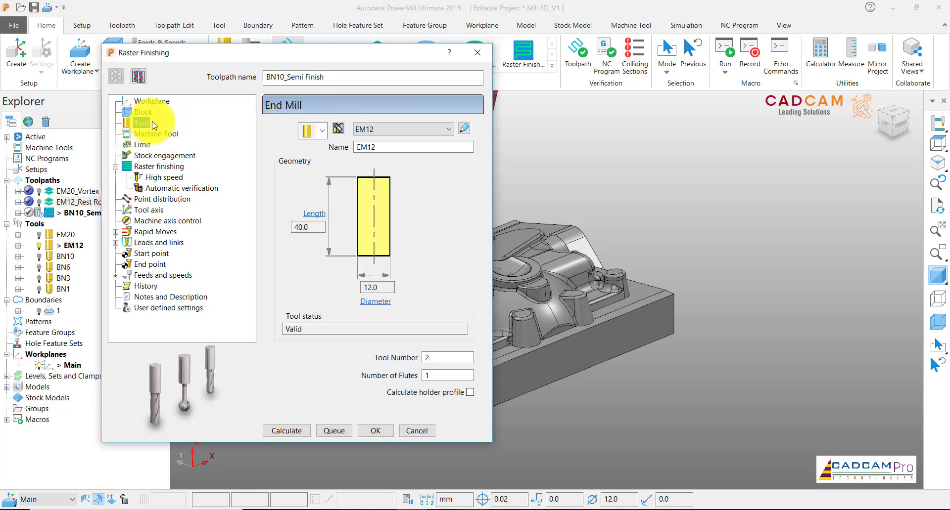
left_click(391, 129)
left_click(389, 175)
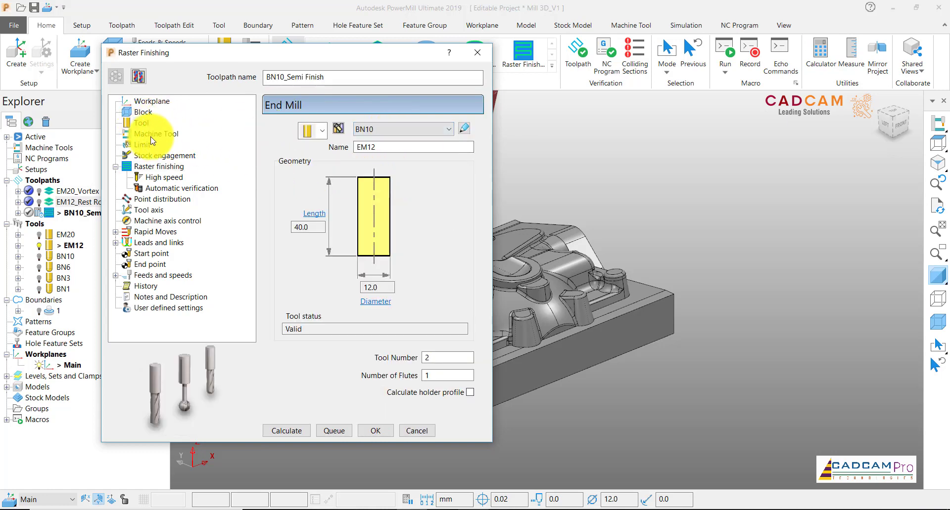
scroll(678, 258, "down", 5)
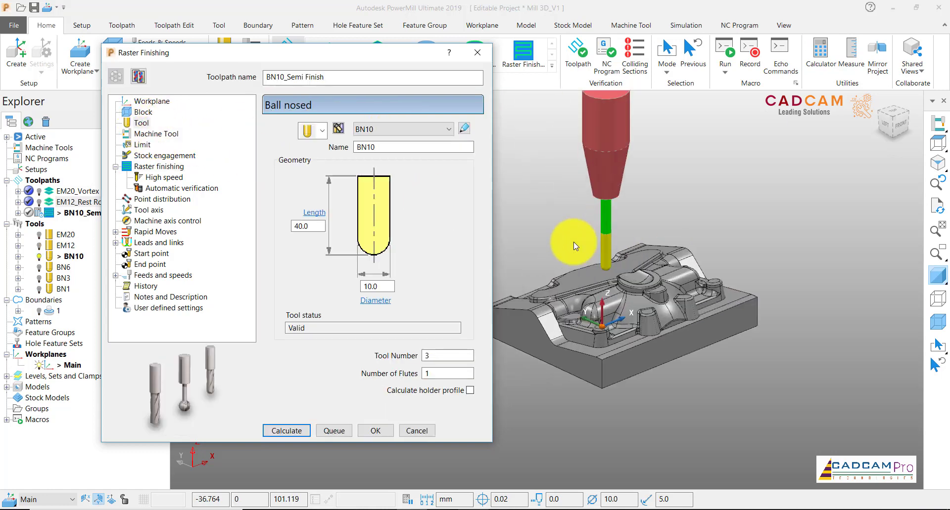
Check the machine tool, limit and stock engagement settings of the BN10_Semi Finish toolpath
left_click(147, 135)
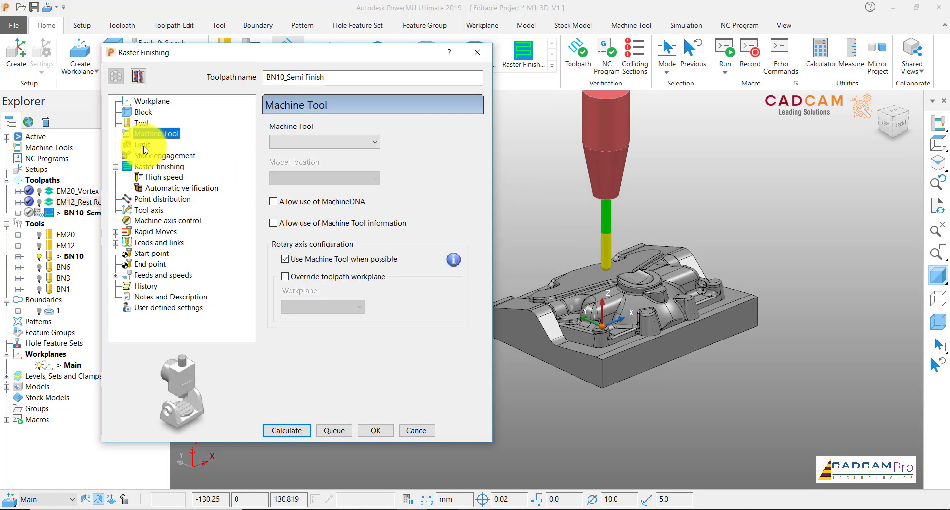
left_click(143, 144)
left_click(151, 156)
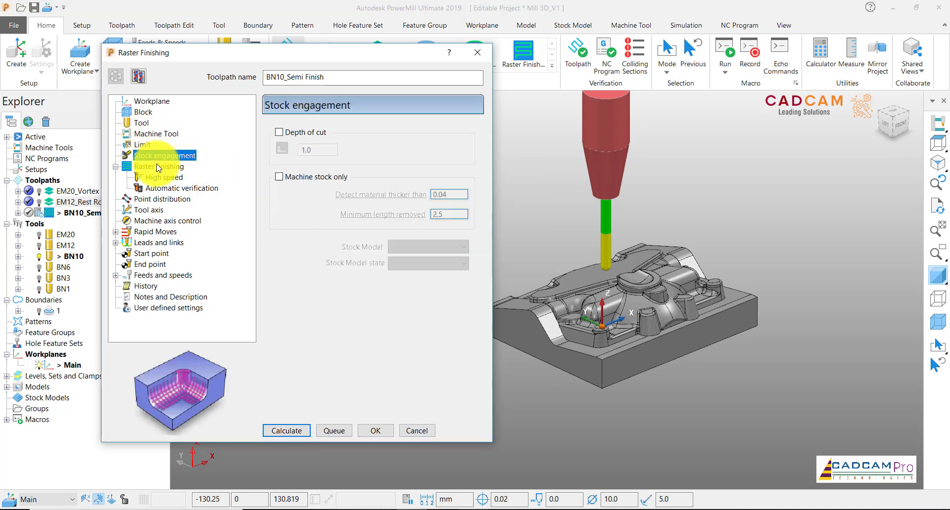
Set the raster finishing thickness to 0.2 and the stepover to 1, keeping the angle at 45
left_click(160, 168)
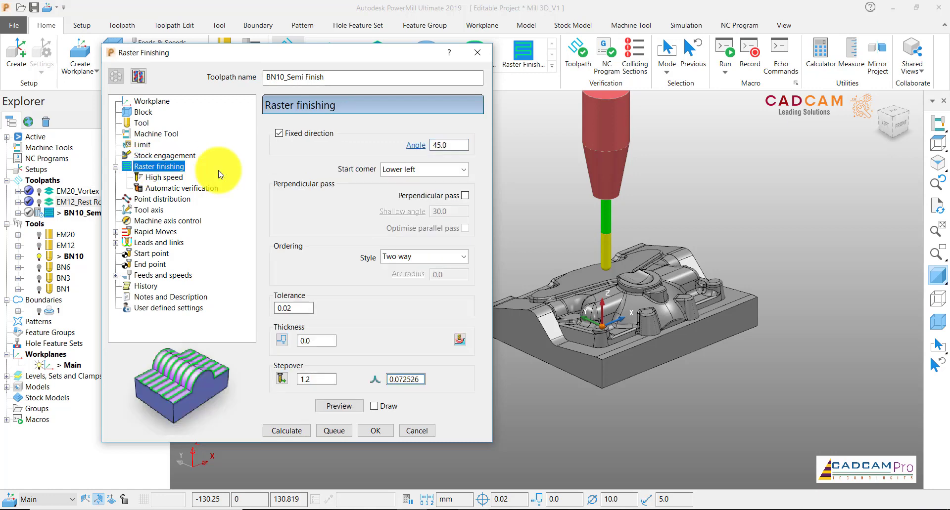
double_click(454, 148)
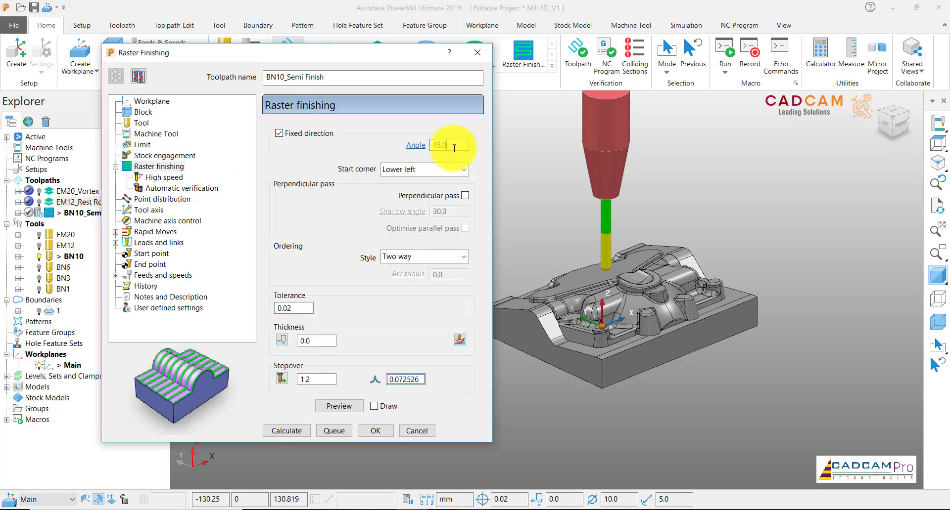
left_click_drag(454, 148, 419, 143)
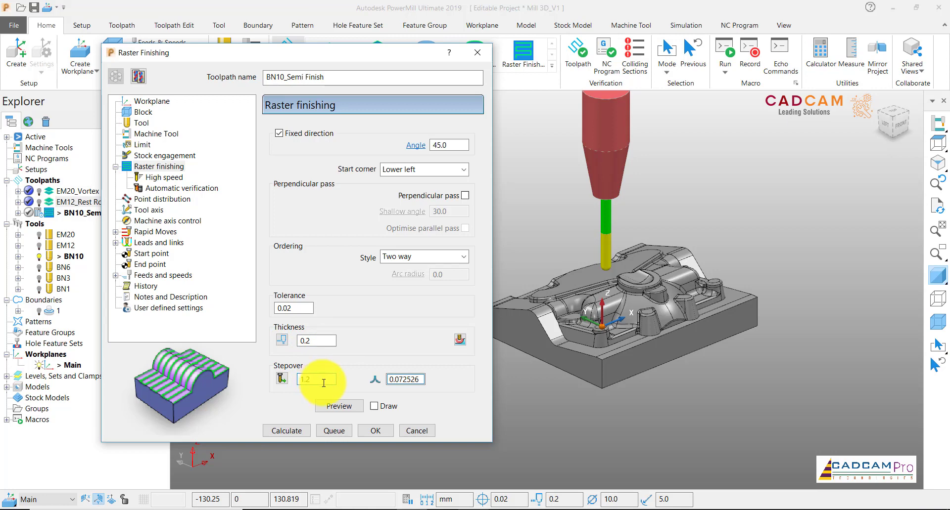
double_click(299, 380)
type("1")
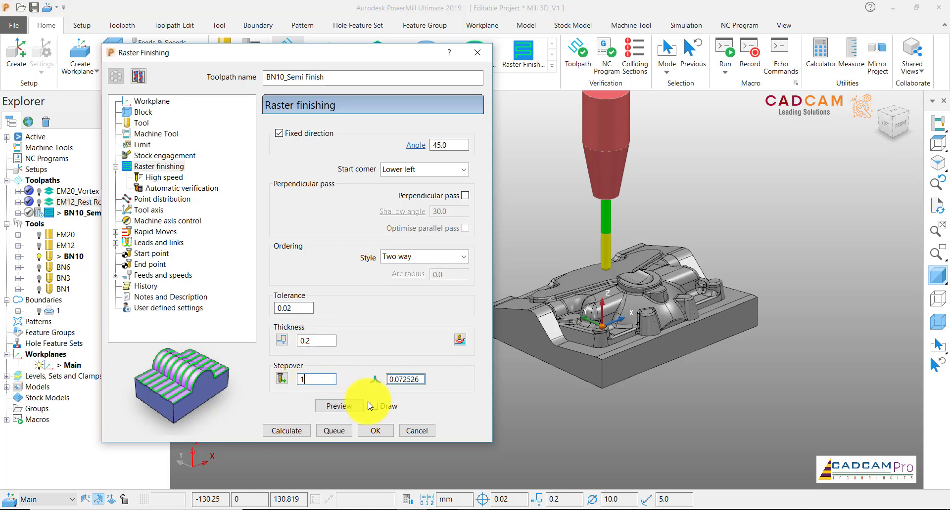
Apply the stepover of 1.0 and preview the BN10_Semi Finish raster pattern over the part
key("Tab")
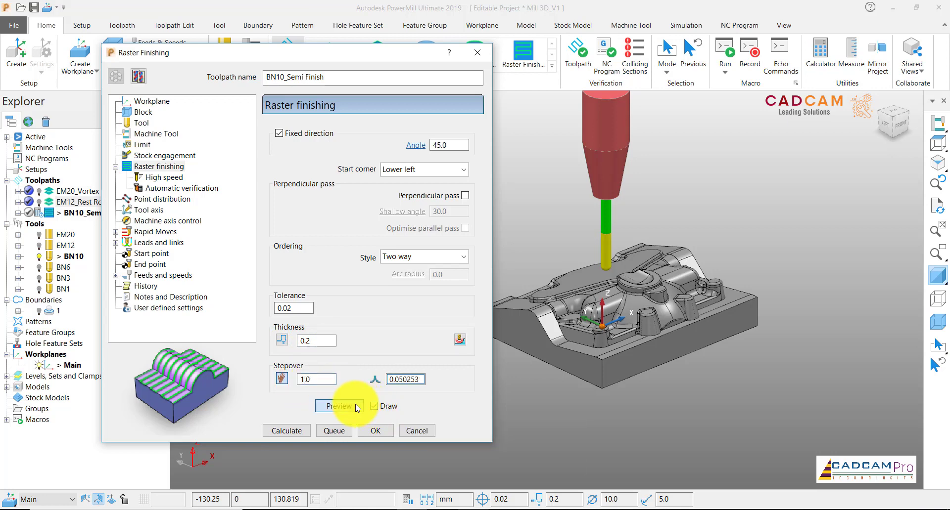
left_click(338, 406)
mouse_move(565, 222)
middle_mouse_down()
mouse_move(583, 319)
mouse_move(743, 323)
mouse_move(631, 189)
mouse_move(731, 265)
mouse_move(719, 313)
middle_mouse_up()
scroll(735, 288, "up", 5)
scroll(859, 325, "down", 10)
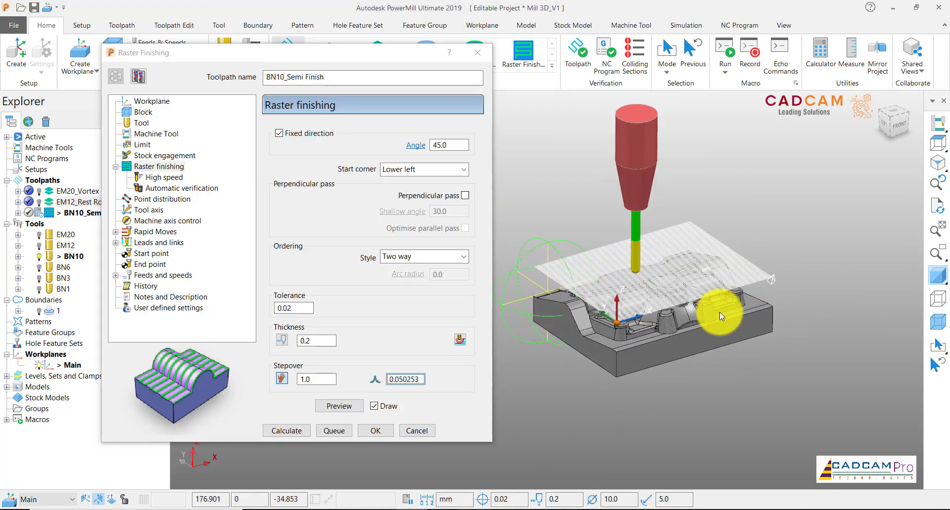
Check the high speed, verification, point distribution and tool axis settings, and calculate the rapid move heights from Block and Model
left_click(158, 177)
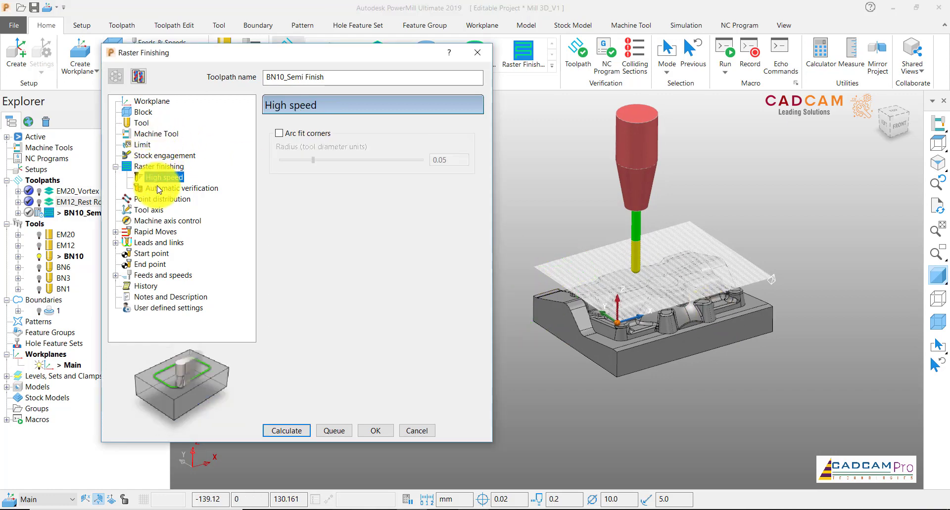
left_click(158, 189)
left_click(157, 198)
left_click(148, 209)
left_click(154, 233)
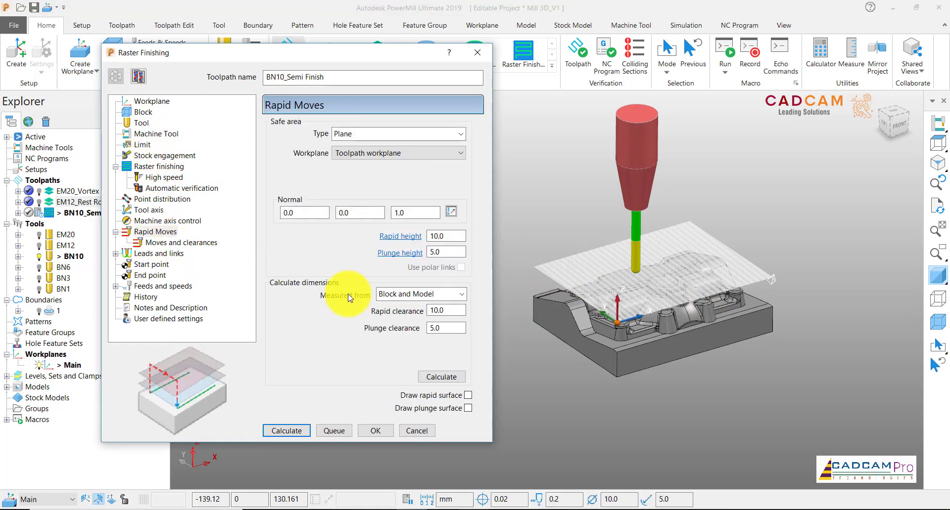
left_click(448, 376)
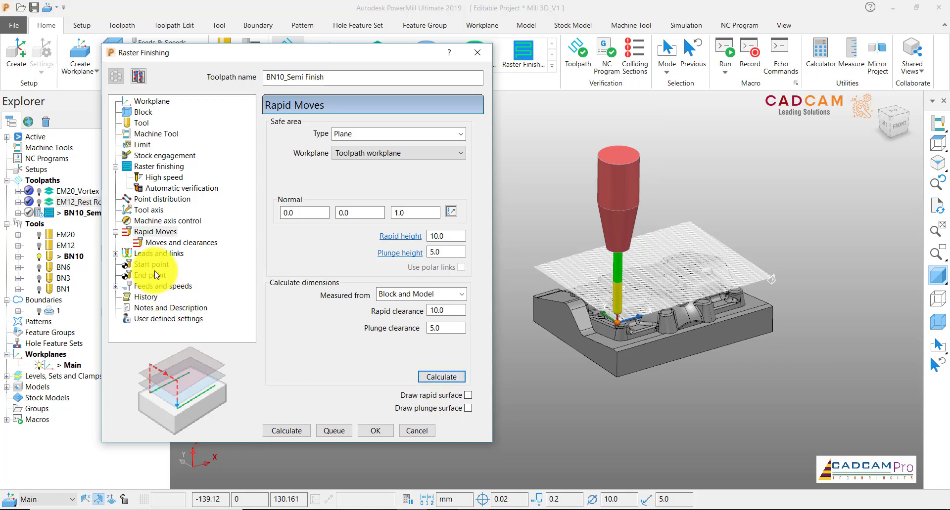
Review the leads and links settings of BN10_Semi Finish and calculate the toolpath
left_click(161, 243)
left_click(165, 254)
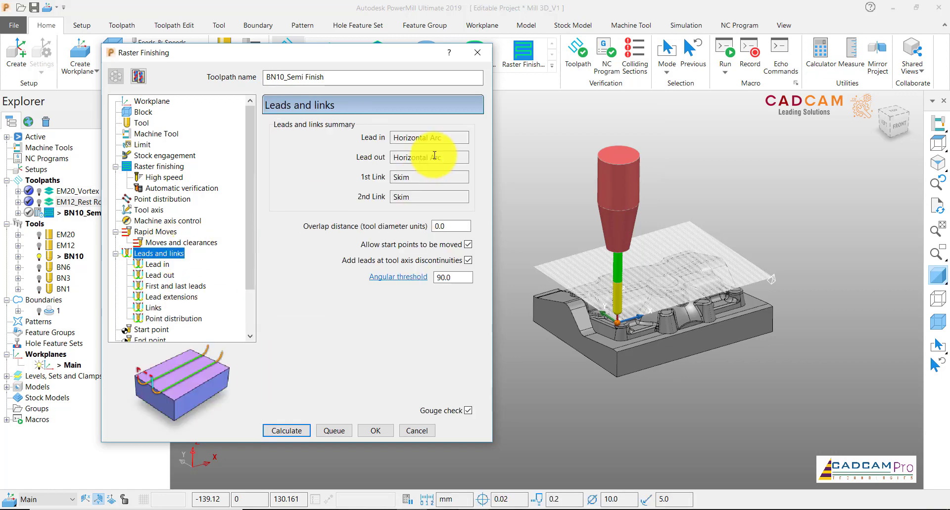
left_click(156, 266)
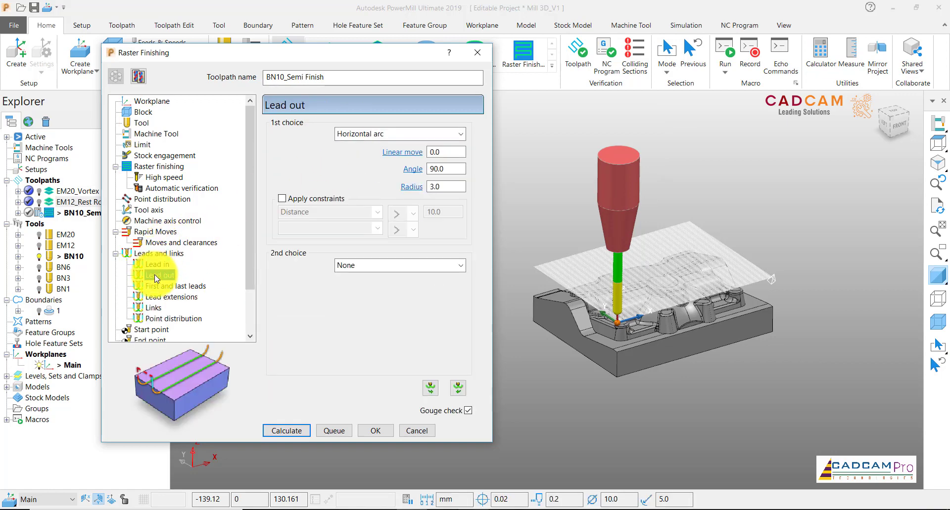
left_click(150, 308)
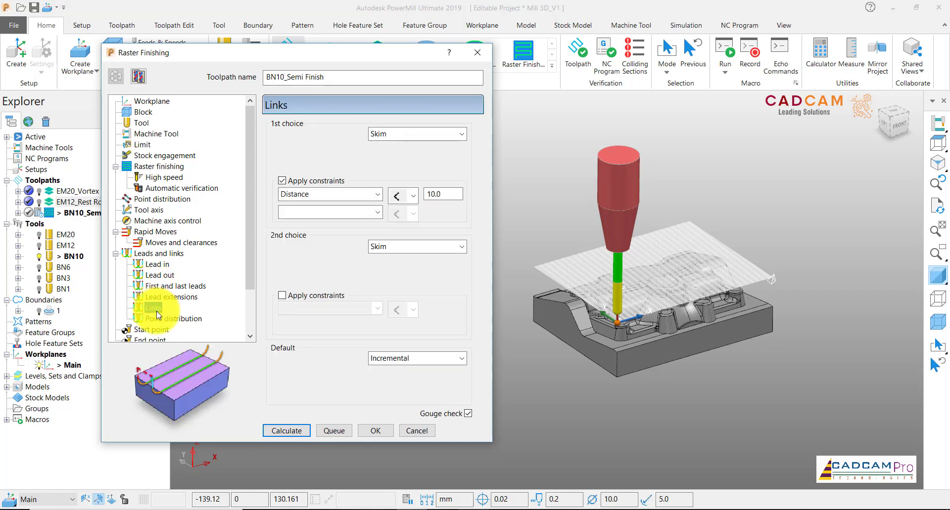
left_click(286, 431)
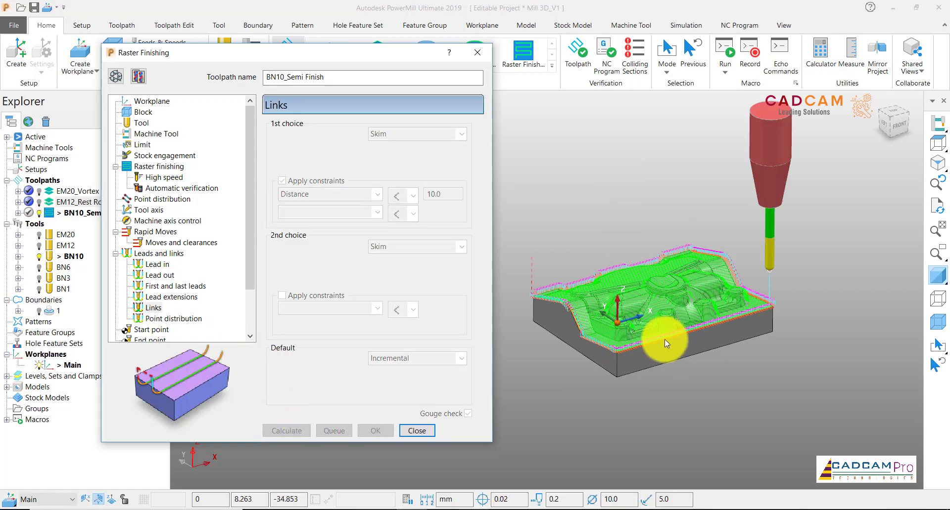
Reopen the toolpath for editing, change the first-choice lead in to Vertical arc and recalculate BN10_Semi Finish
scroll(664, 339, "up", 5)
middle_click_drag(636, 334, 751, 316)
scroll(842, 265, "up", 3)
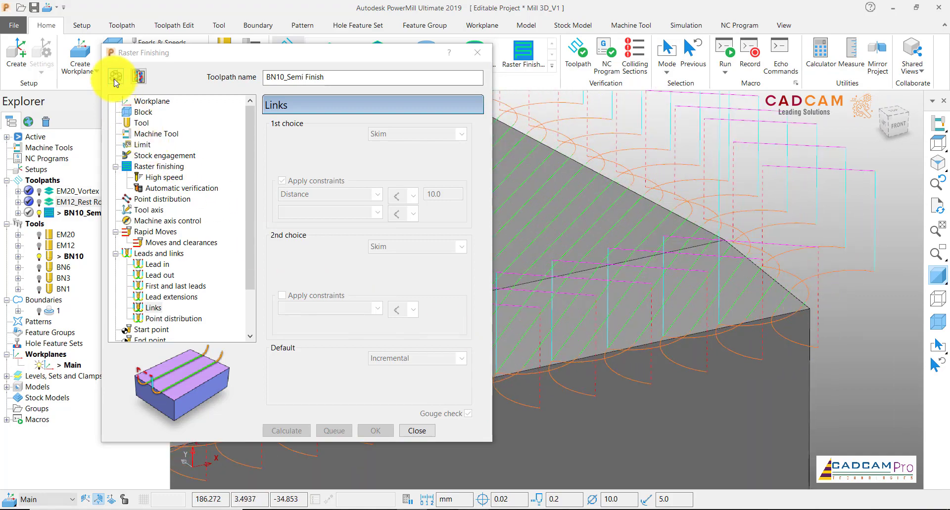
left_click(155, 265)
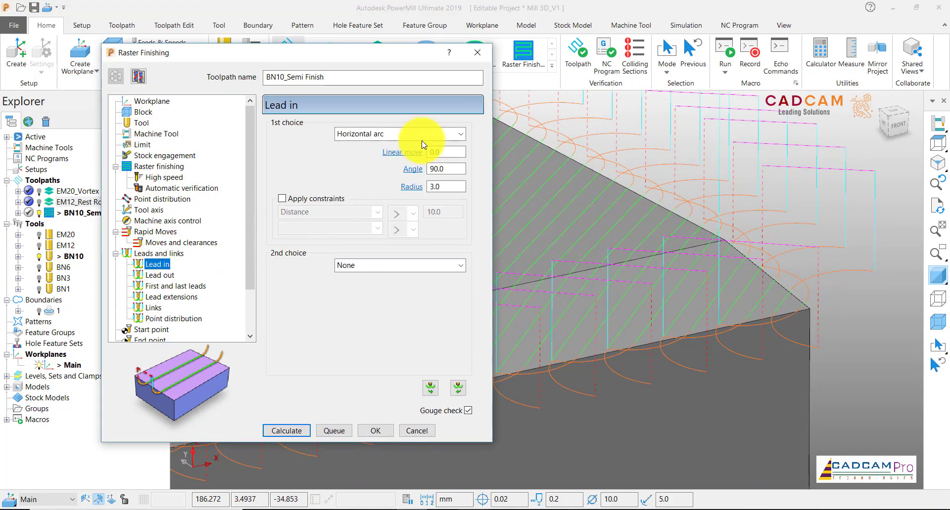
left_click(396, 133)
left_click(372, 169)
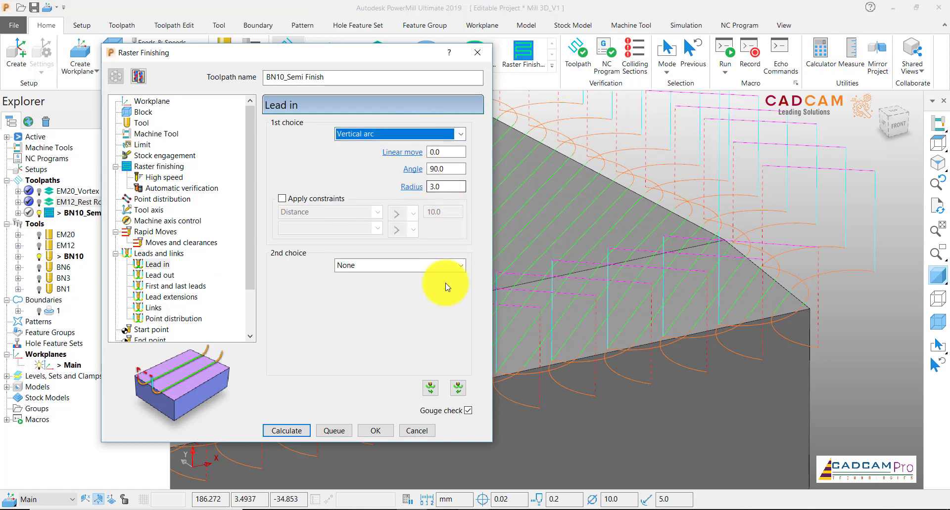
left_click(292, 431)
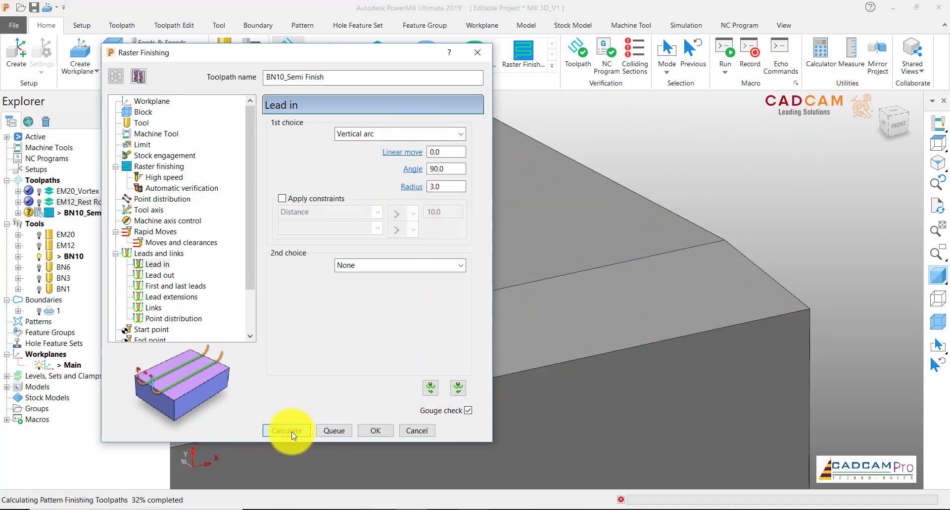
Examine the recalculated raster passes and lead-in arcs along the part edges, then close the toolpath settings
scroll(759, 315, "down", 5)
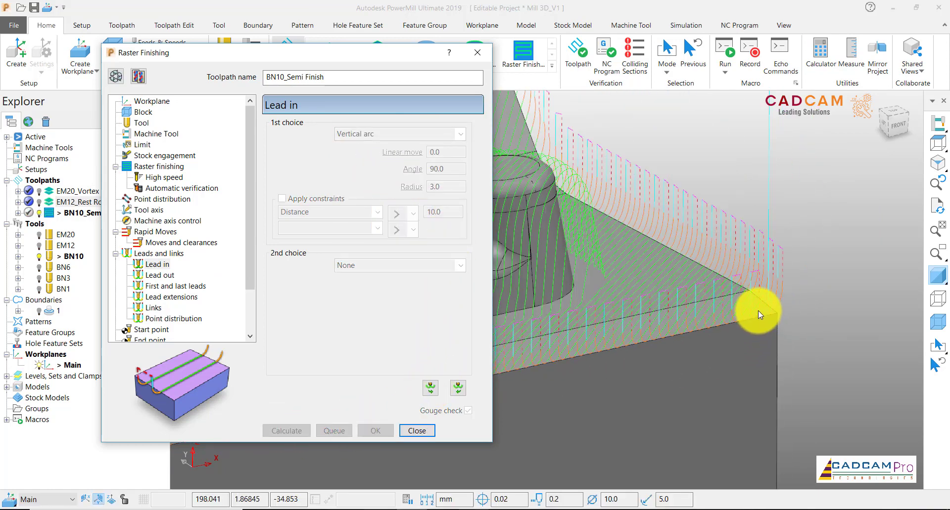
scroll(758, 310, "up", 6)
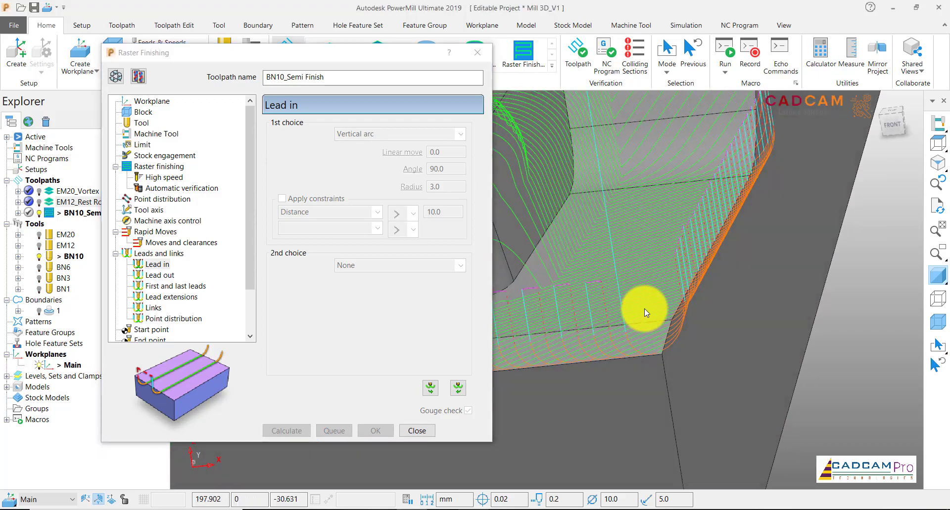
middle_click_drag(688, 315, 726, 306)
scroll(835, 279, "down", 5)
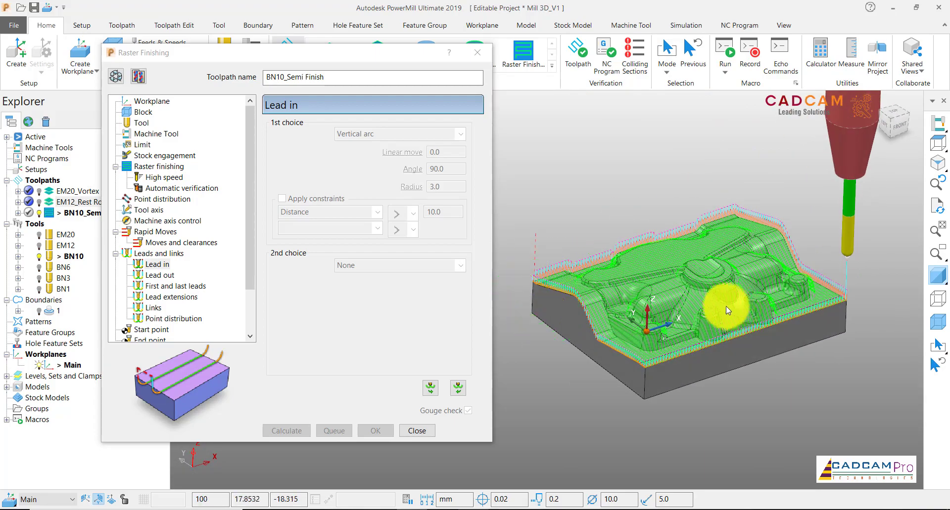
scroll(661, 266, "up", 3)
middle_click_drag(660, 266, 635, 254)
scroll(635, 253, "down", 2)
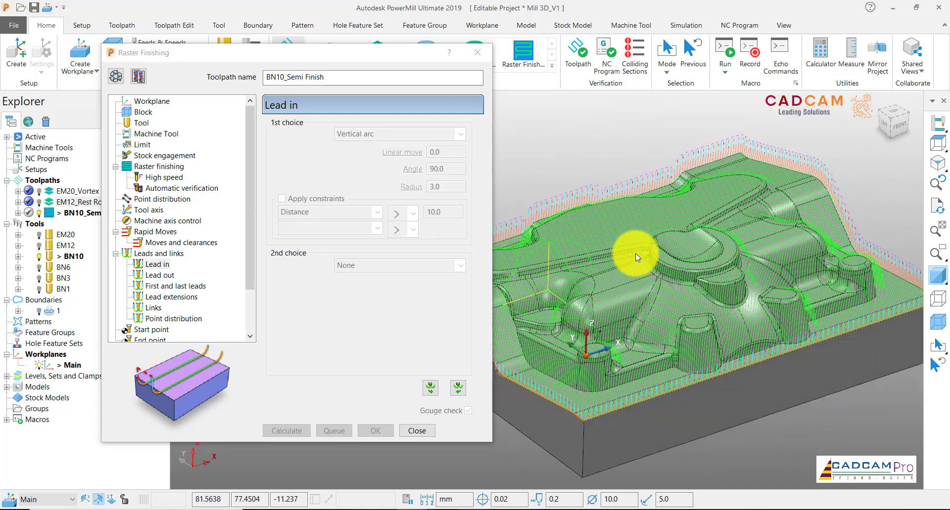
left_click(417, 431)
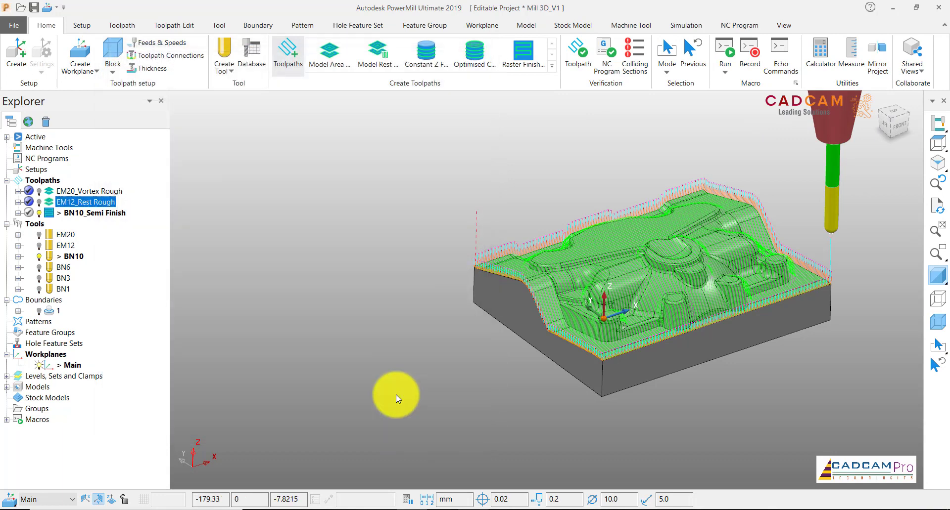
Verify the BN10_Semi Finish toolpath for collisions against the models and accept the verification
scroll(396, 395, "down", 1)
scroll(661, 298, "up", 1)
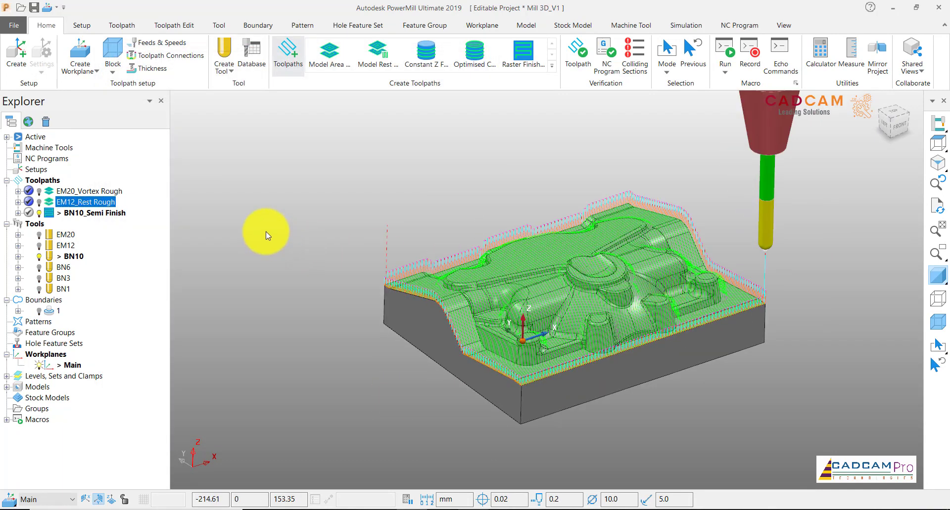
right_click(91, 214)
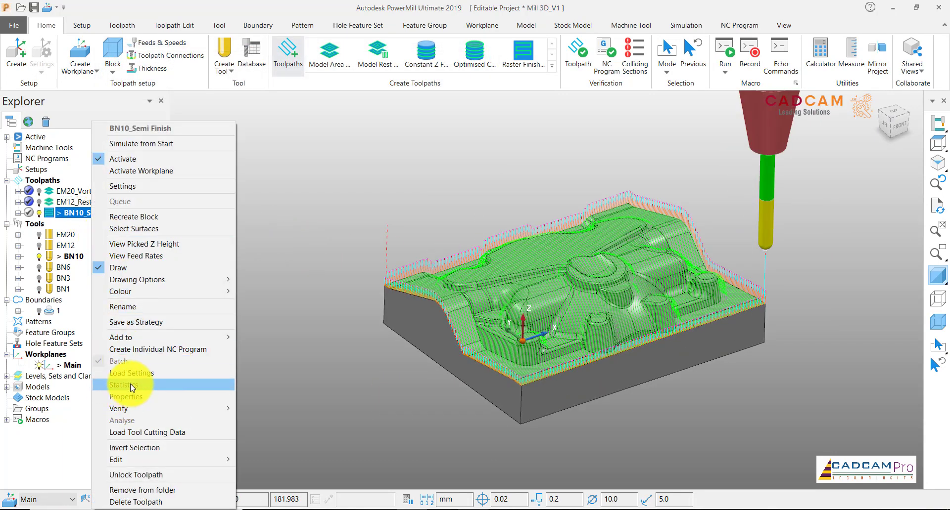
mouse_move(127, 408)
left_click(247, 410)
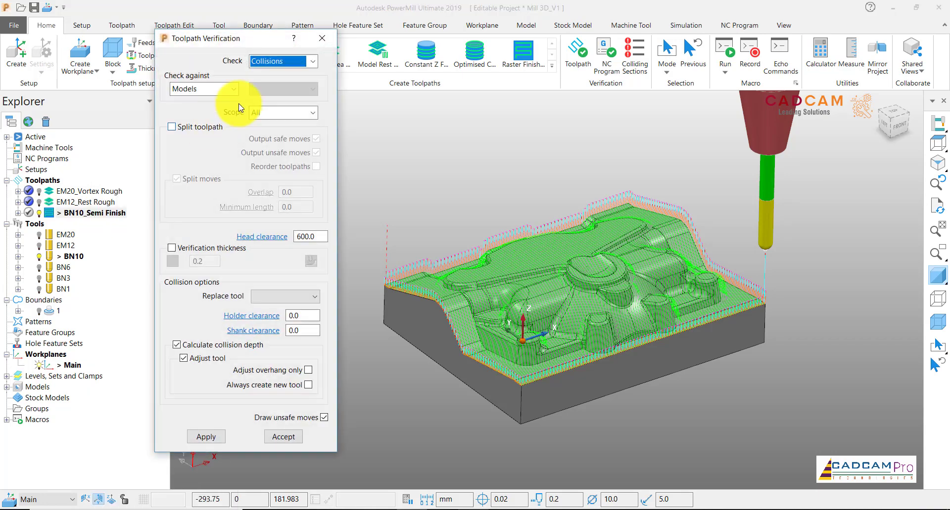
left_click(212, 437)
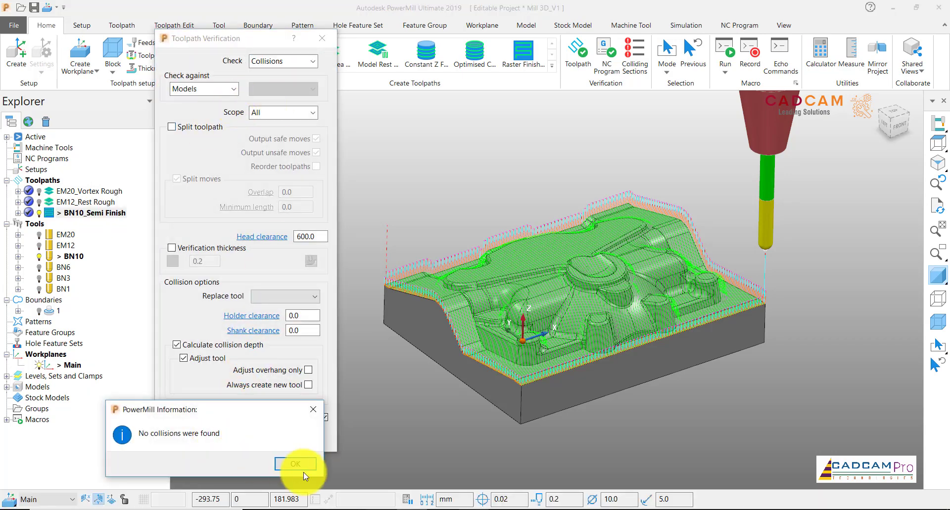
left_click(295, 464)
left_click(284, 437)
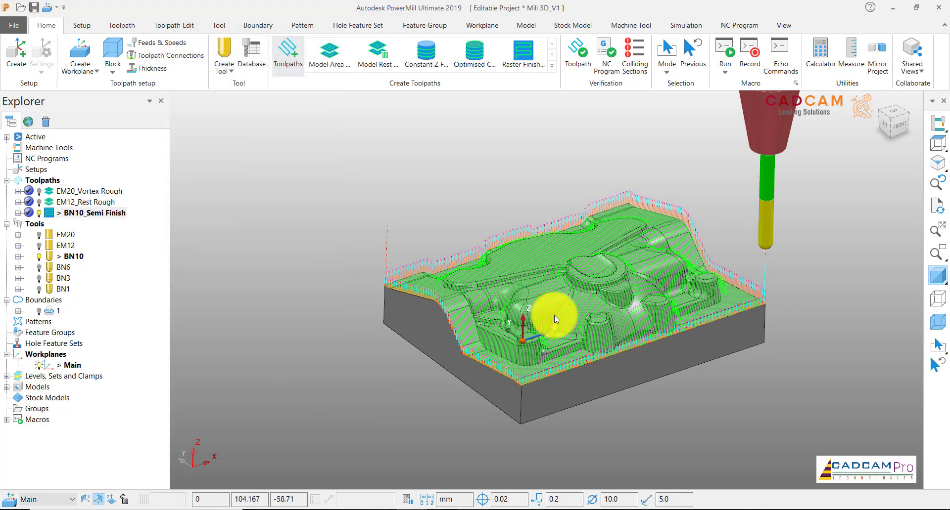
scroll(533, 251, "up", 3)
scroll(492, 257, "down", 2)
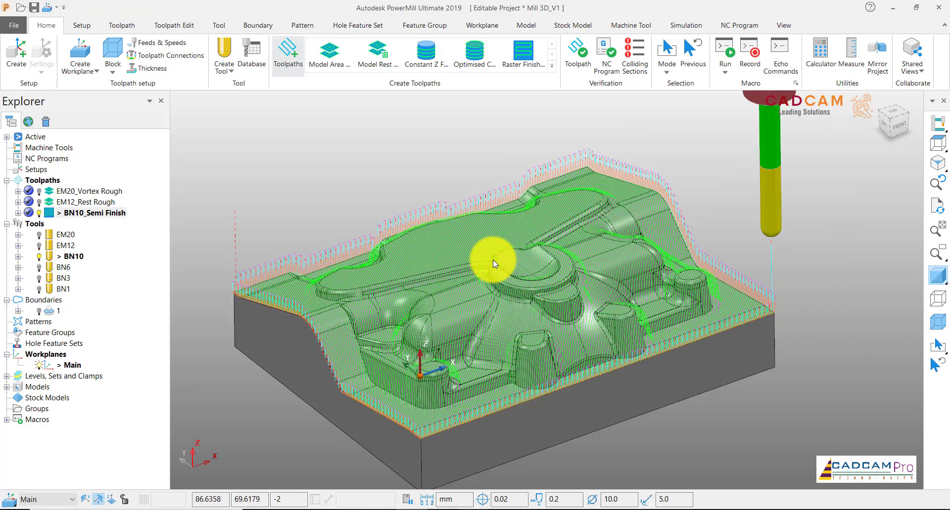
Compare the corner finishing strategies and create a new toolpath with Corner Multi-pencil Finishing
left_click(295, 71)
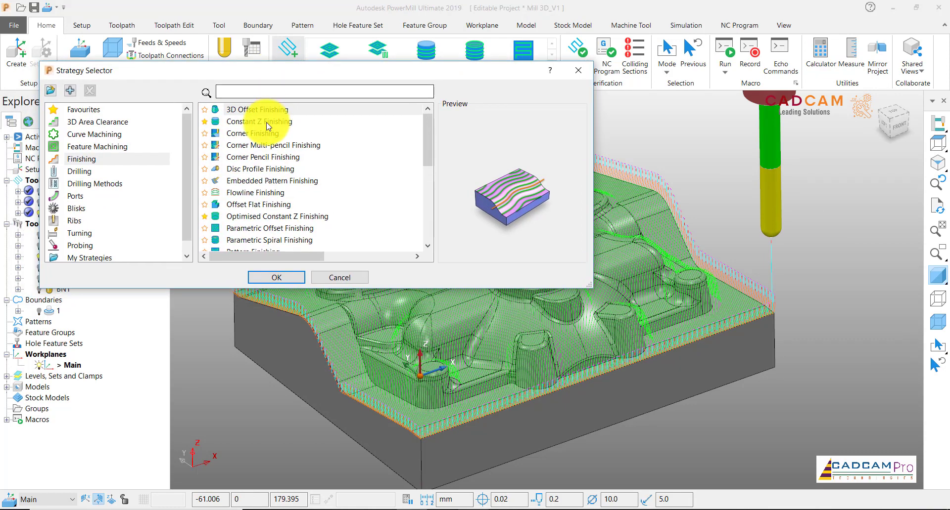
left_click(262, 135)
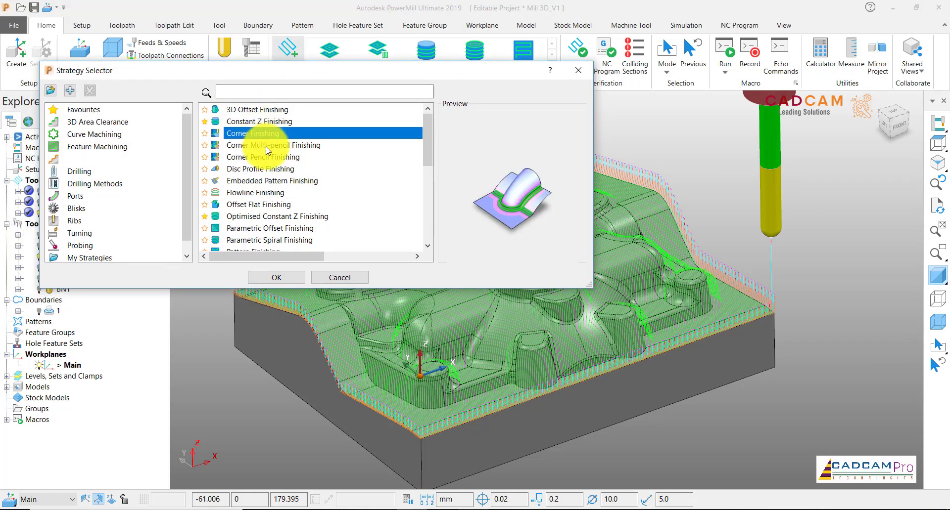
left_click(257, 145)
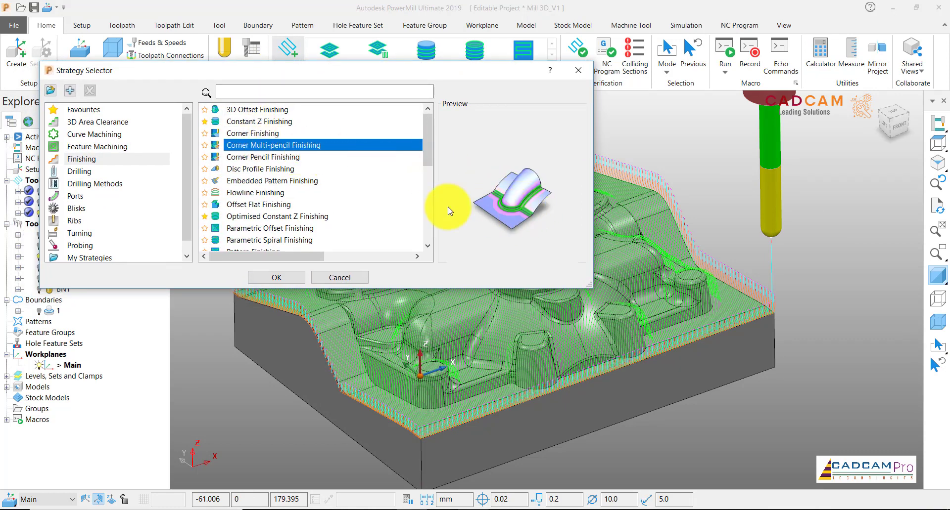
left_click(252, 157)
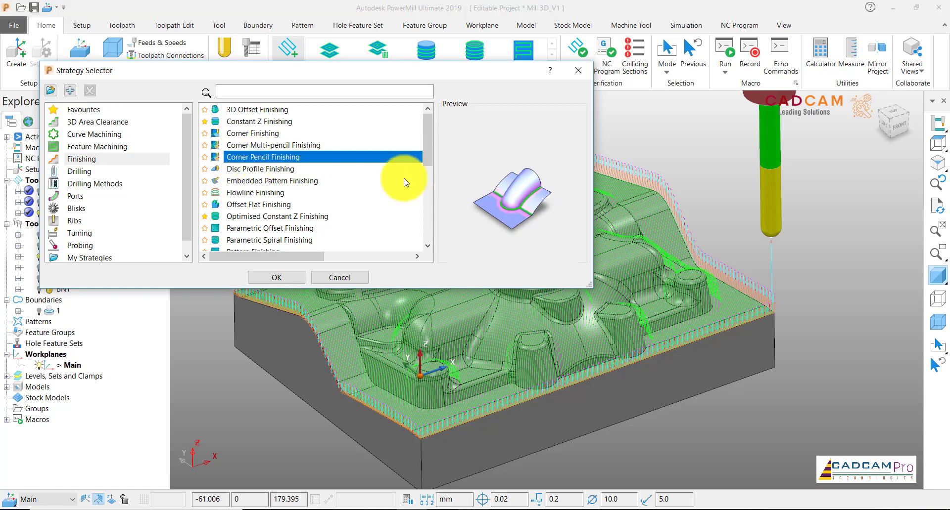
left_click(268, 146)
left_click(275, 278)
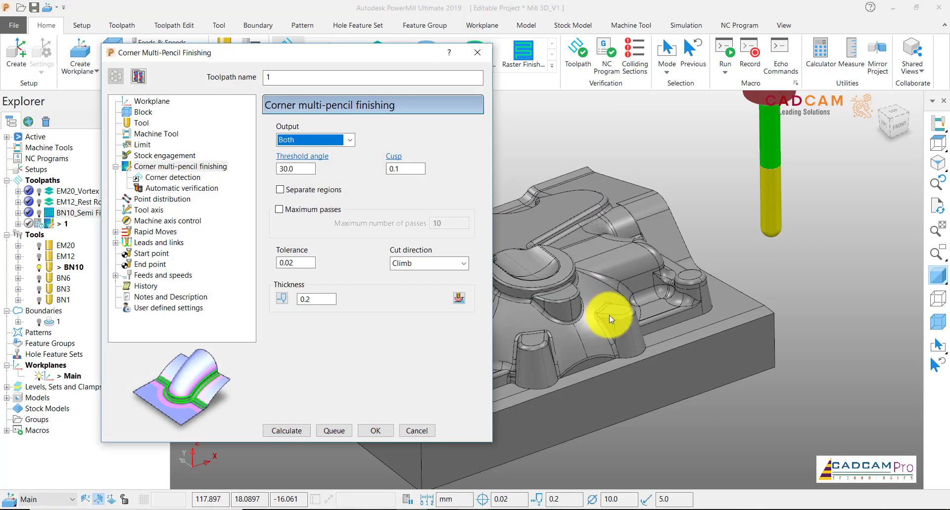
Name the corner toolpath BN6-Semi Corner Finish, keeping its output at Both and its thickness at 0.2
scroll(722, 316, "down", 3)
scroll(618, 307, "up", 2)
double_click(290, 77)
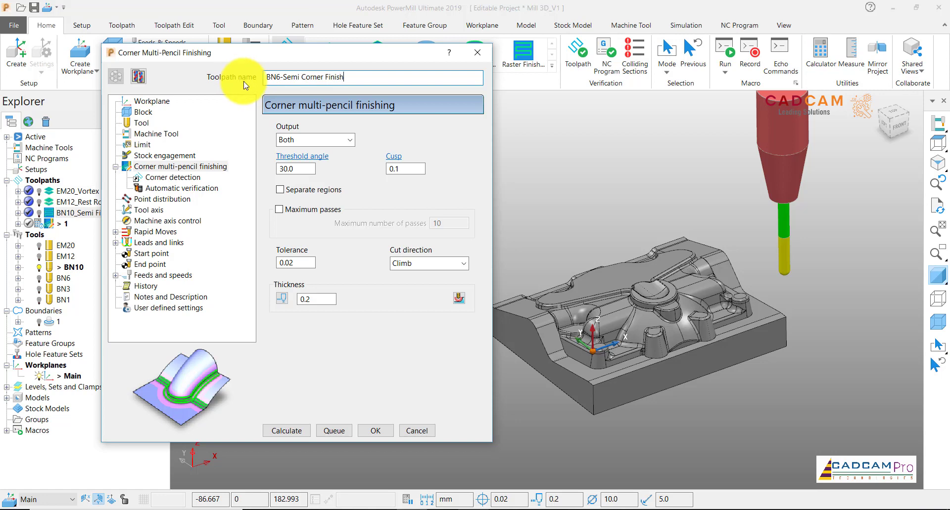
left_click(307, 141)
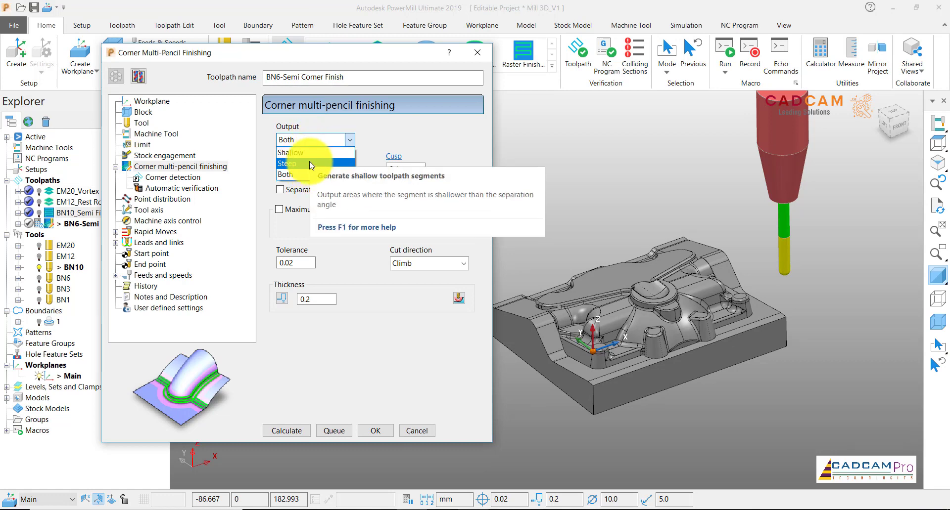
left_click(297, 174)
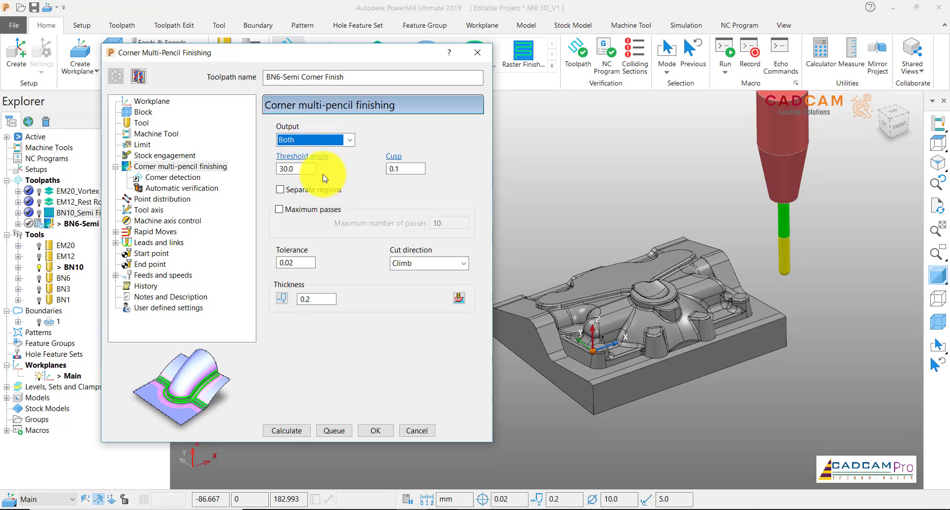
left_click(313, 300)
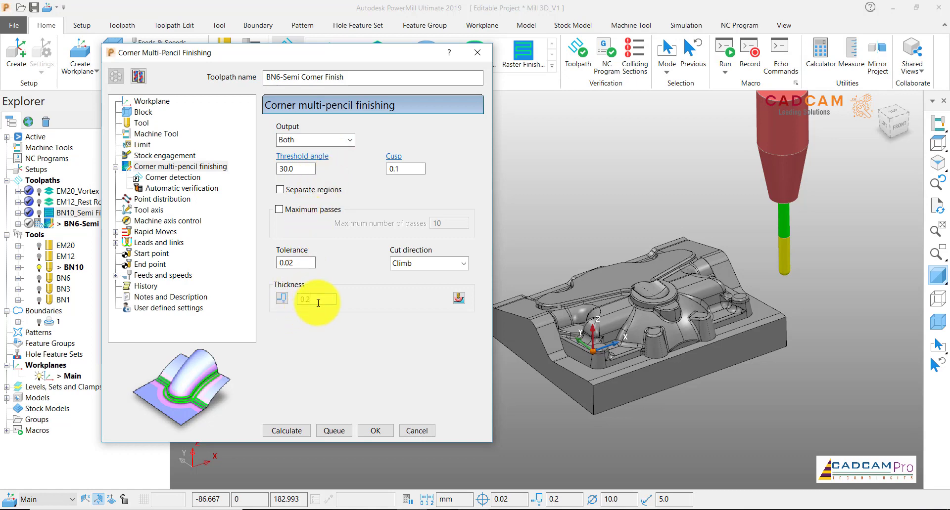
Set BN10 as the reference tool for the corner detection
left_click(172, 177)
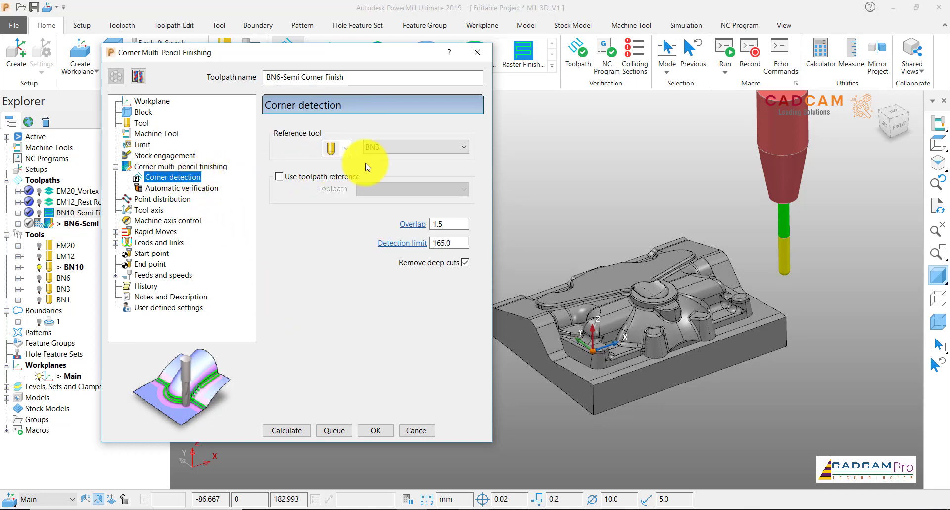
left_click(397, 148)
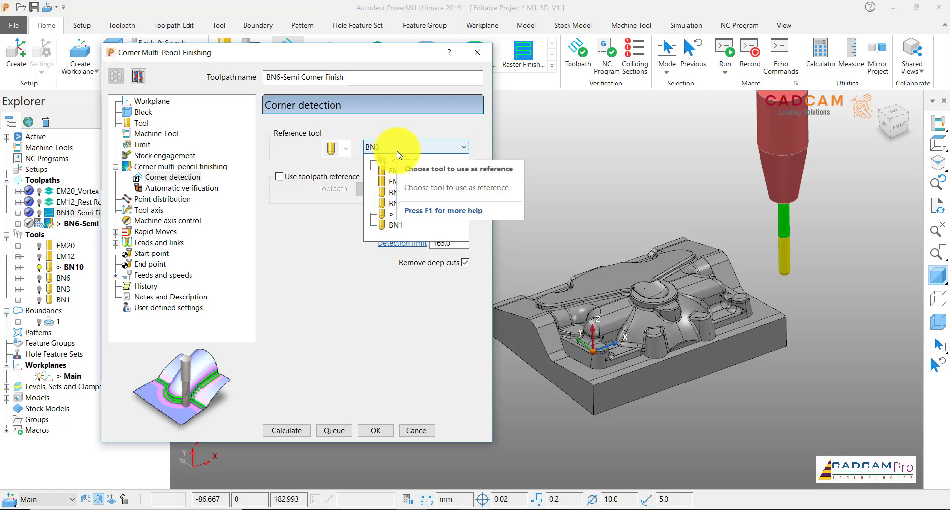
left_click(398, 193)
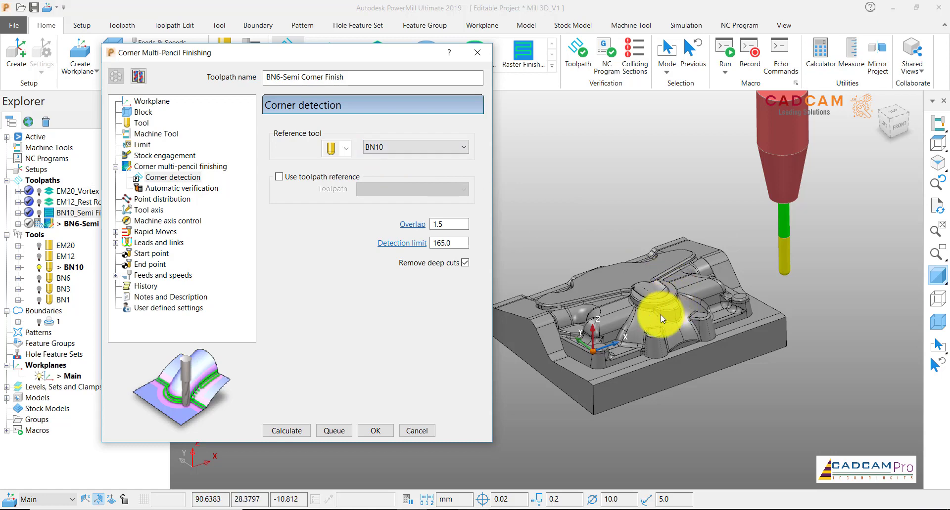
Set the corner detection overlap to 0
double_click(446, 224)
double_click(454, 224)
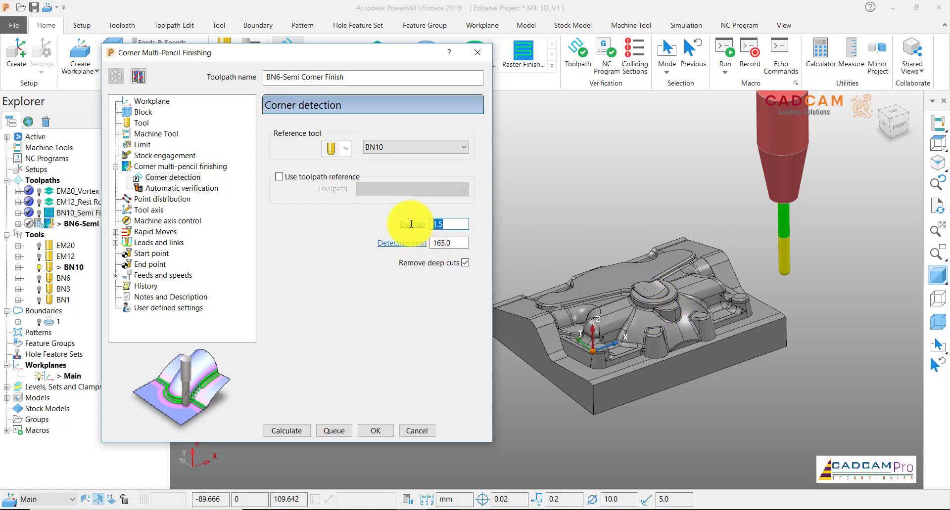
mouse_move(411, 224)
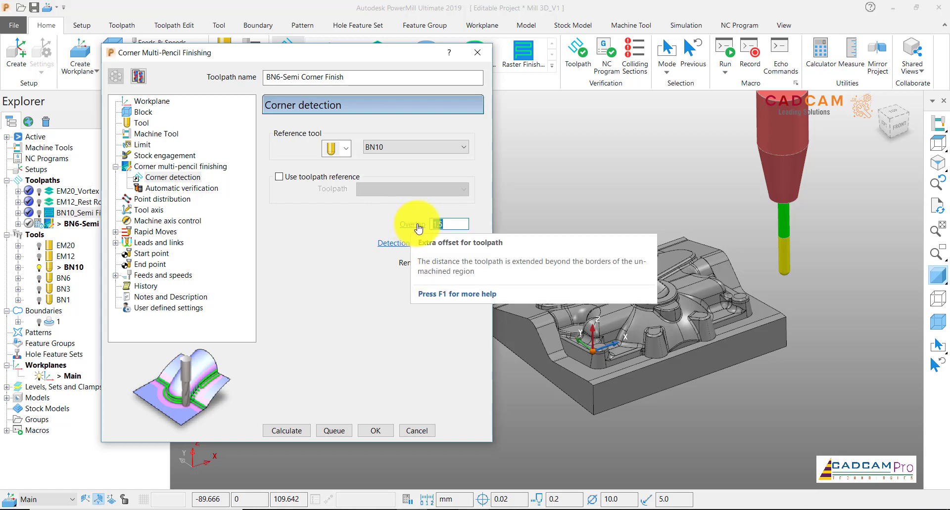
double_click(463, 224)
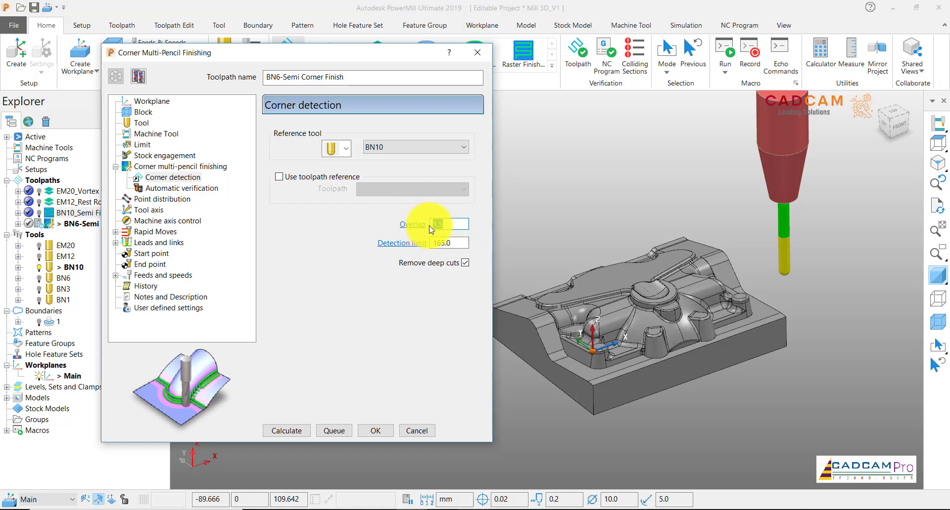
type("0")
left_click(451, 243)
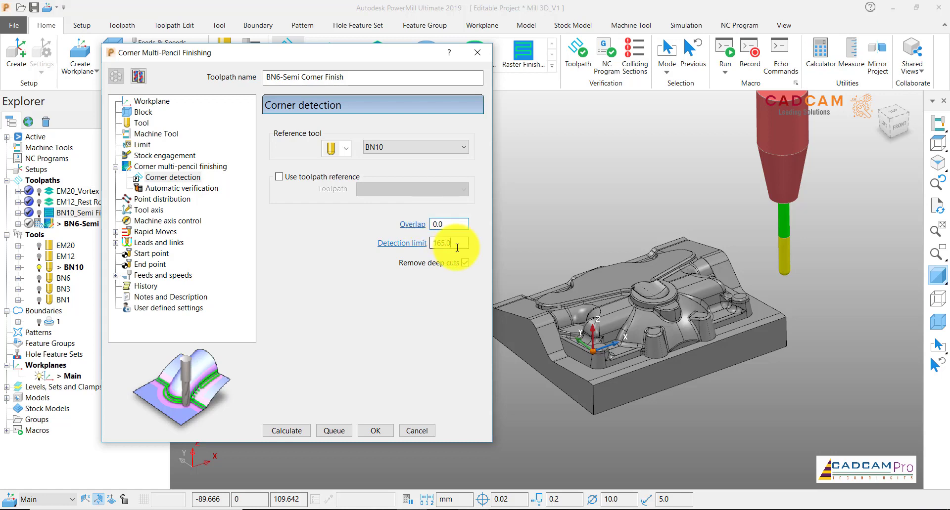
Calculate the rapid move heights from Block and Model and try to calculate the corner toolpath
left_click(159, 199)
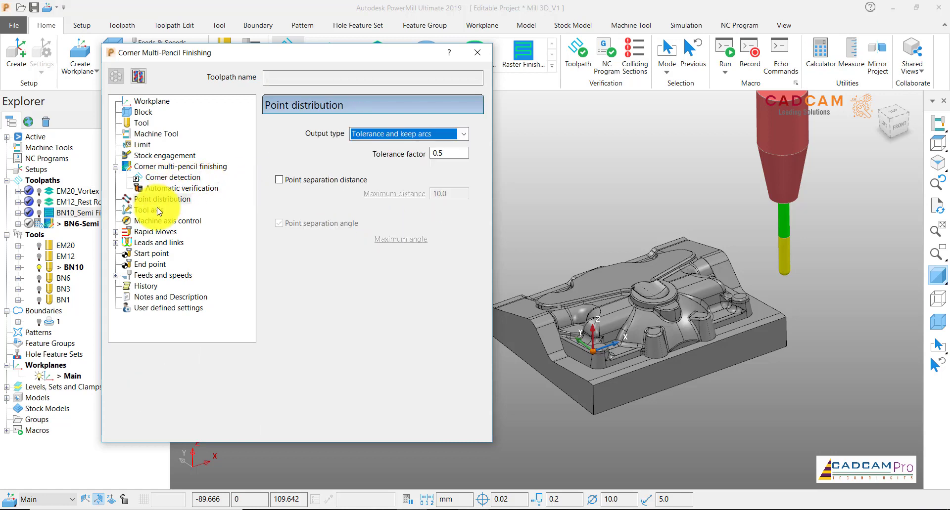
left_click(155, 212)
left_click(157, 221)
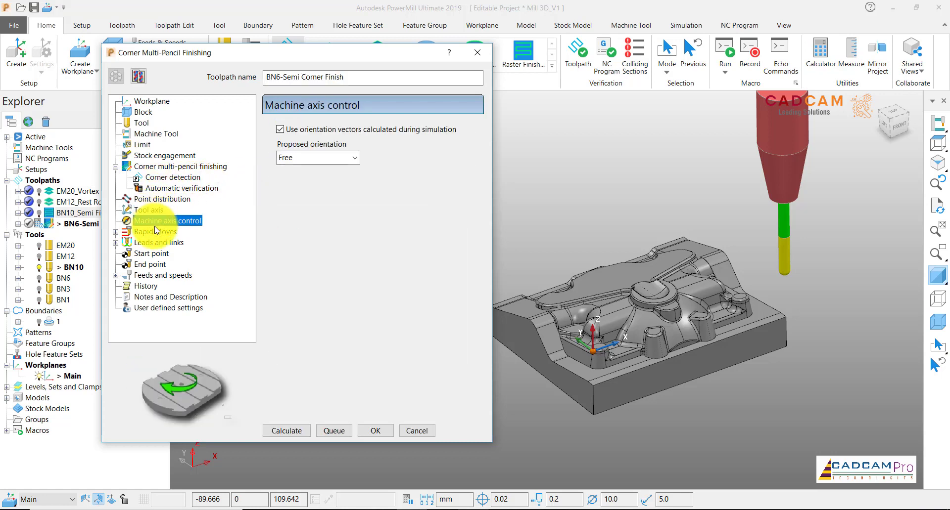
left_click(154, 231)
left_click(434, 378)
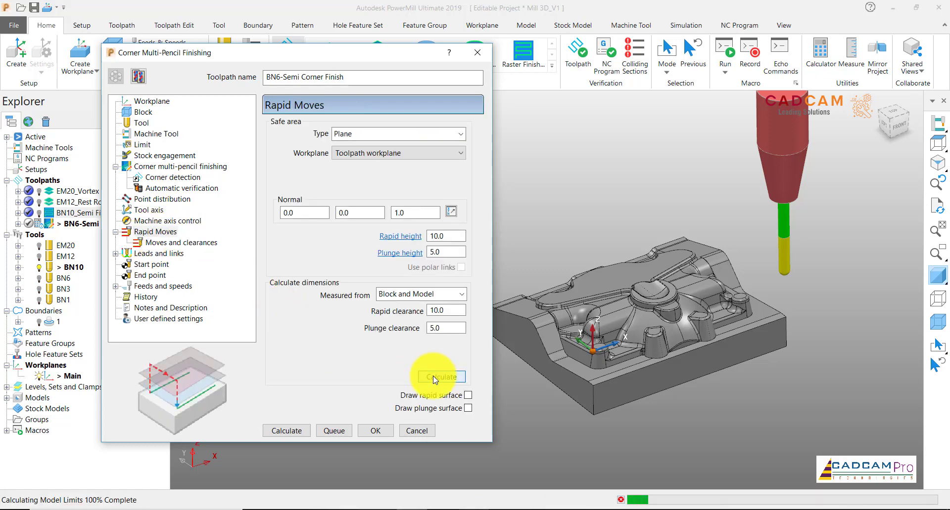
left_click(295, 431)
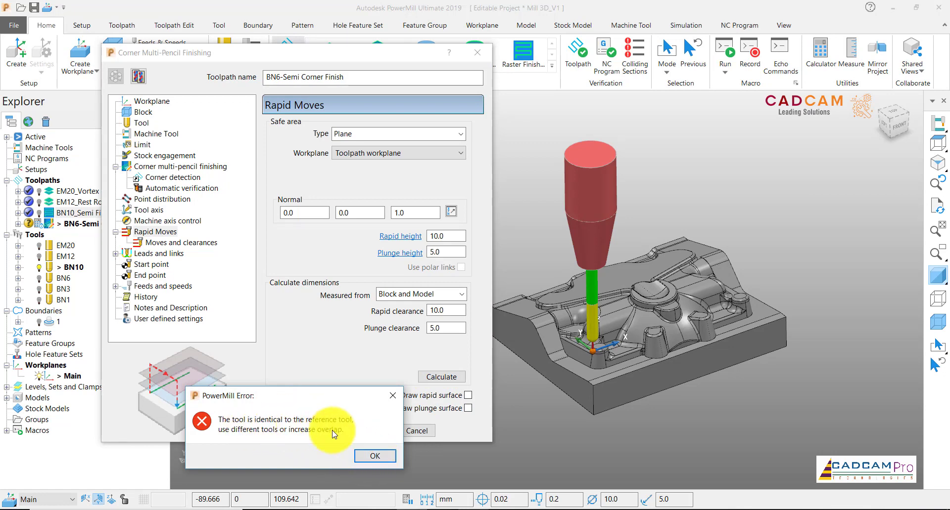
left_click(366, 460)
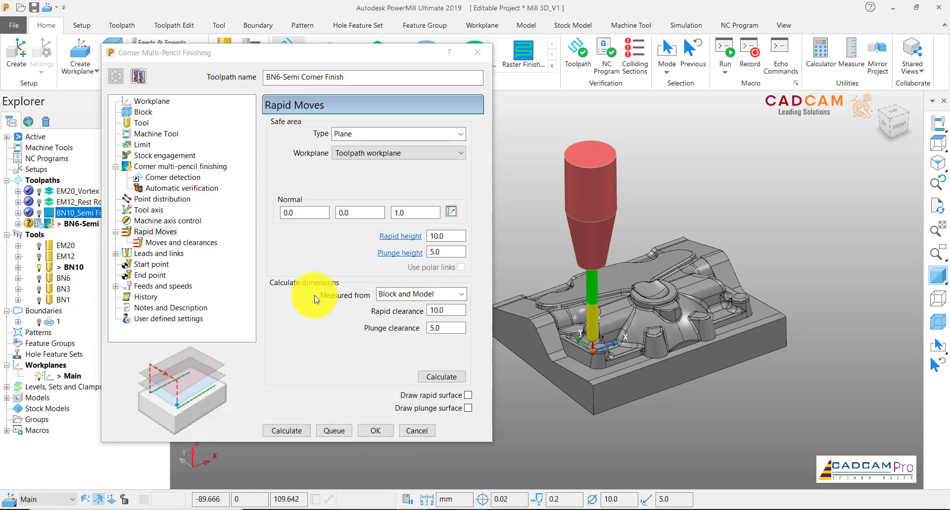
Set the corner detection overlap to 3 and try to calculate the toolpath again
left_click(186, 178)
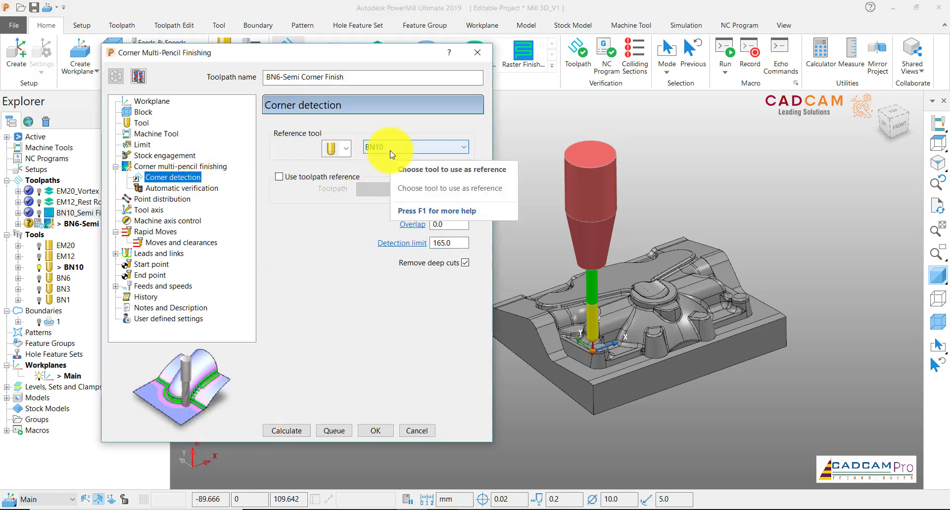
left_click(444, 225)
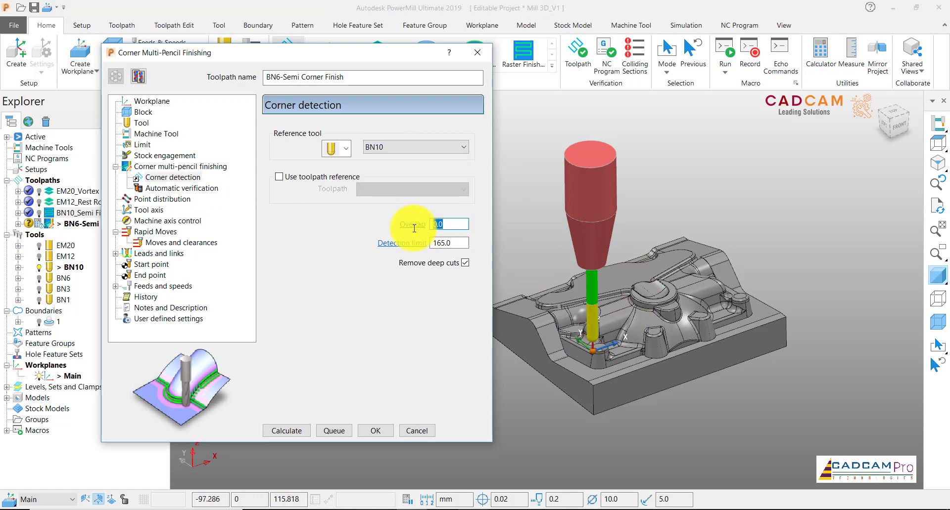
type("3")
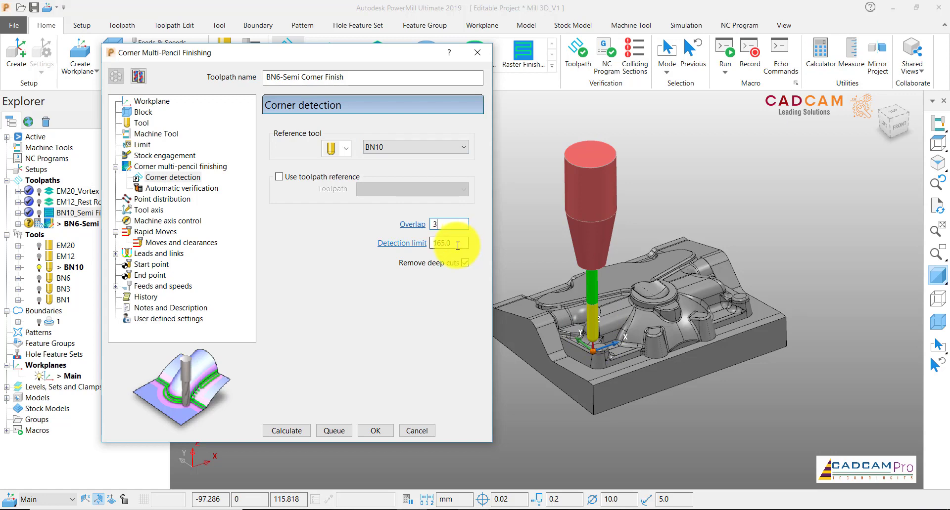
left_click(290, 428)
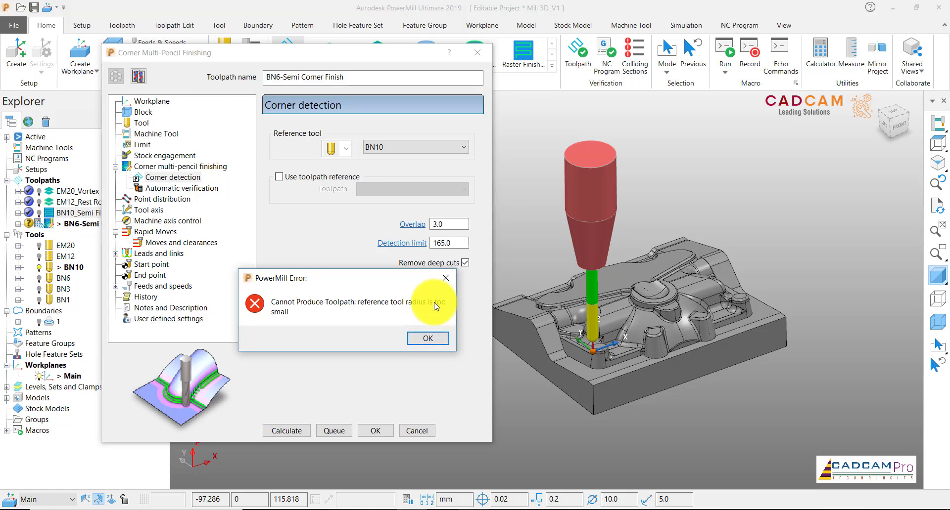
left_click(427, 338)
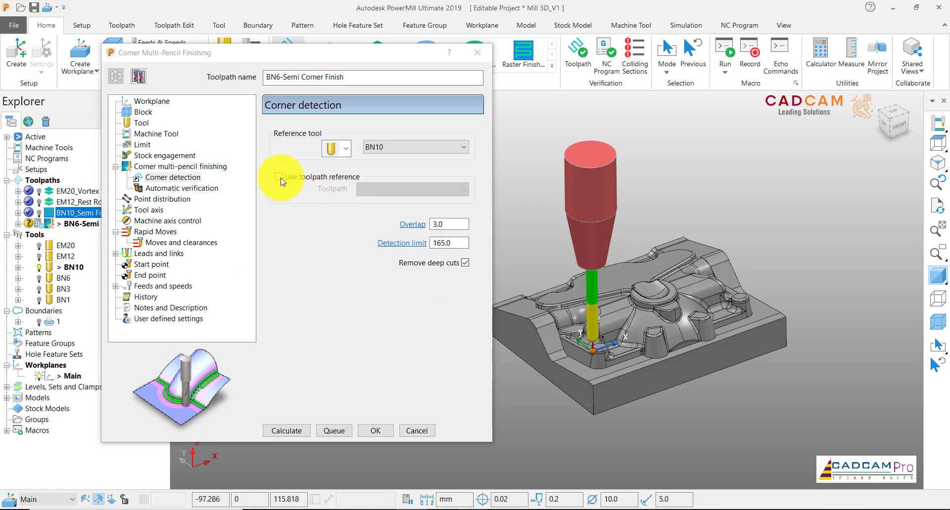
Keep BN10 as the reference tool, set the overlap to 1.5 and retry the toolpath calculation
left_click(393, 147)
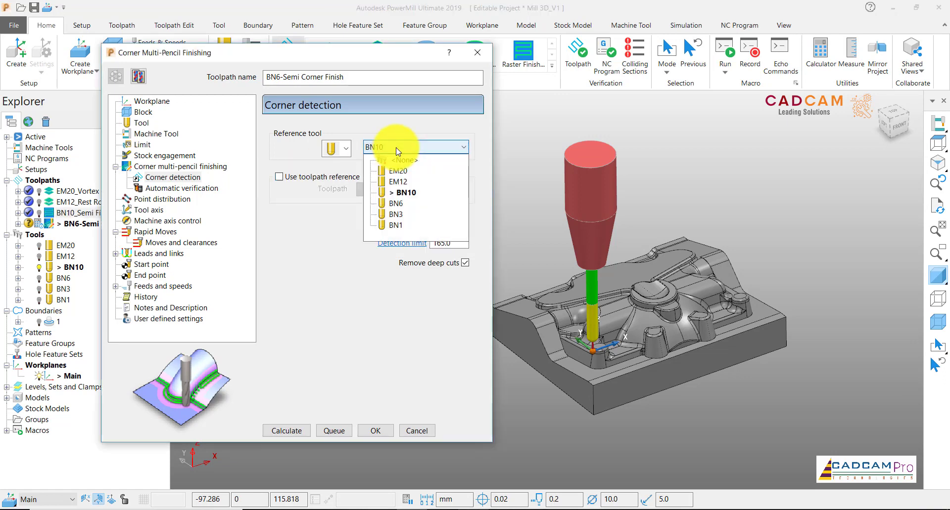
left_click(404, 198)
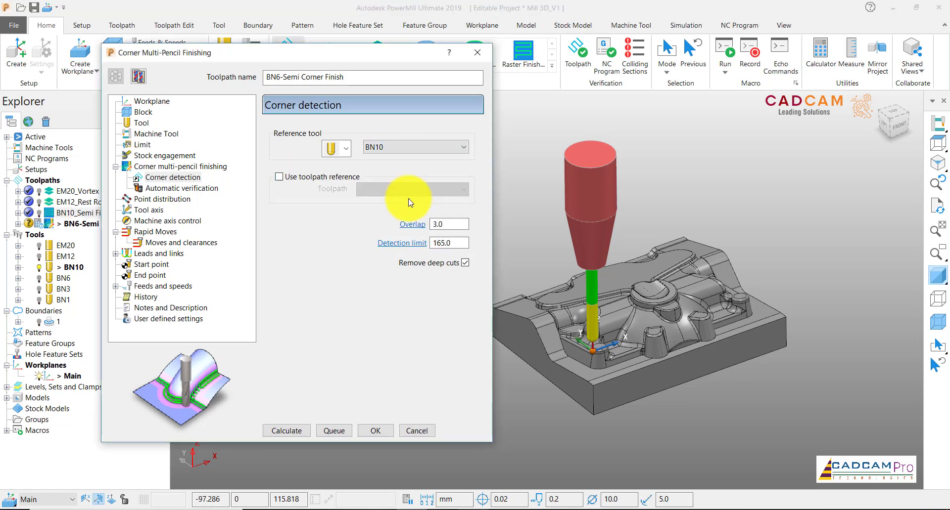
left_click(417, 225)
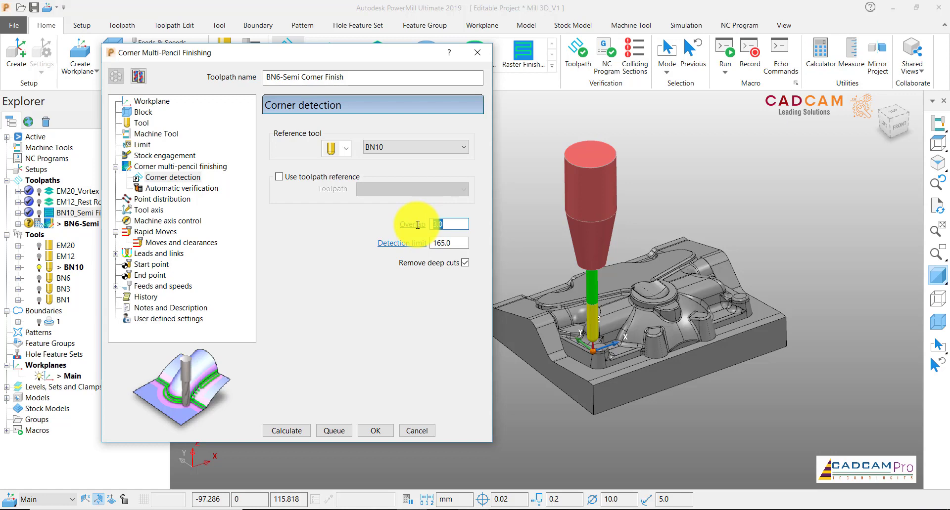
type("1.5")
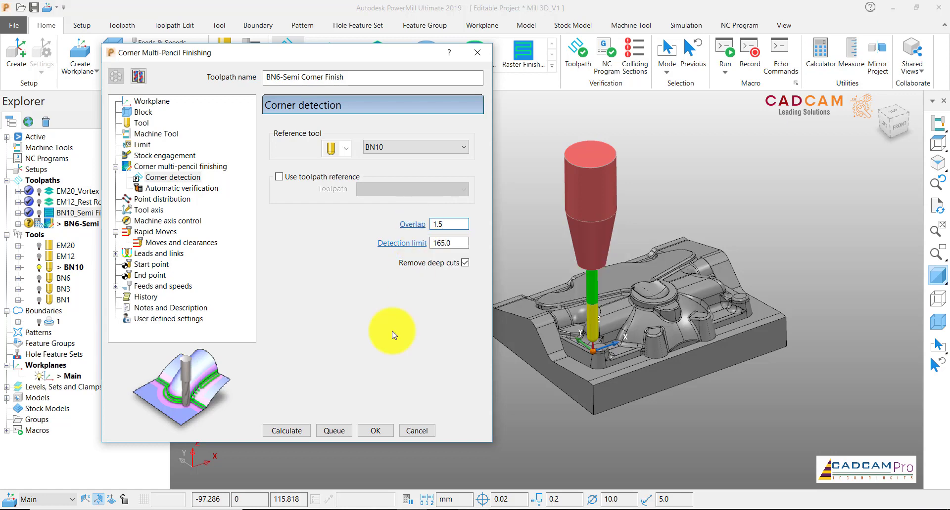
left_click(293, 429)
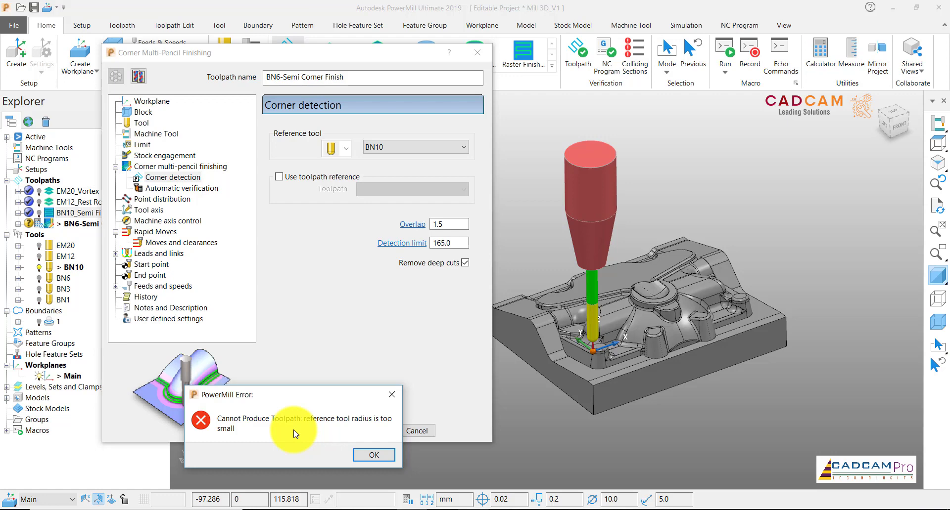
left_click(373, 454)
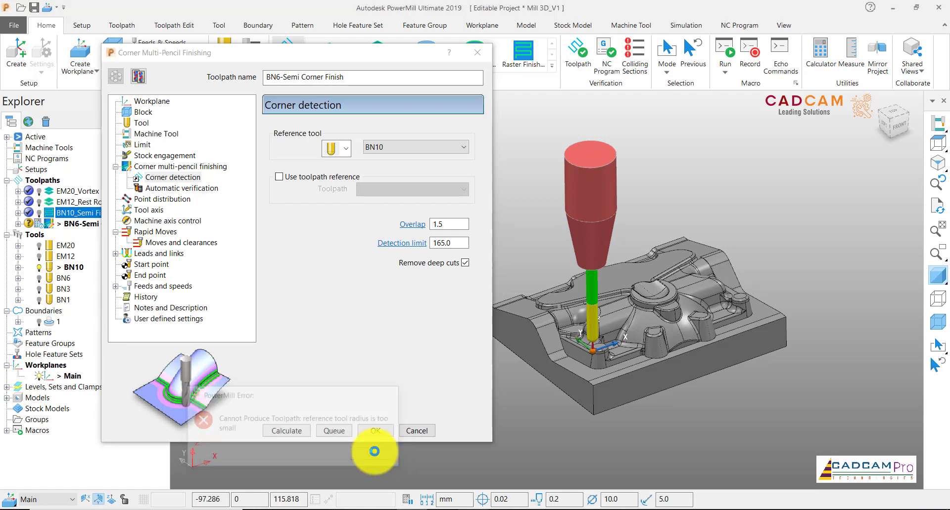
Activate the BN6 tool and set the corner detection overlap to 3.0
right_click(68, 278)
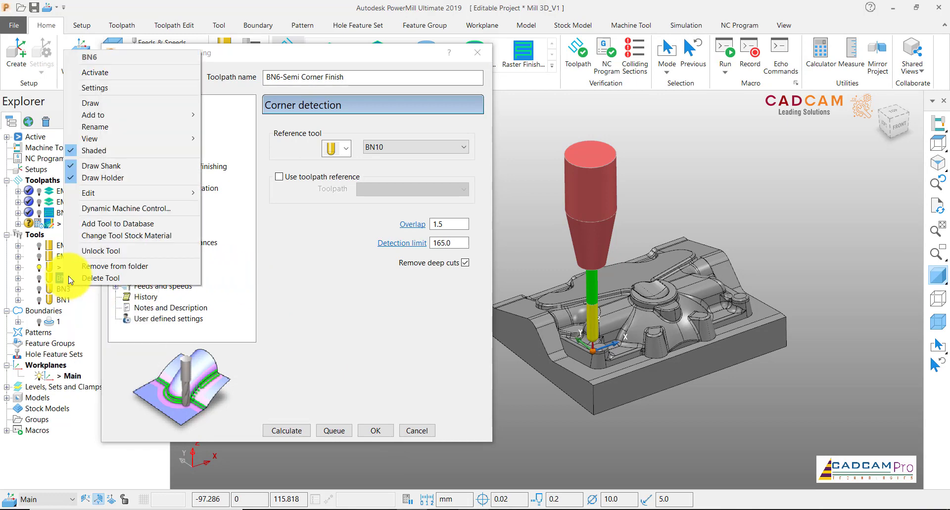
left_click(123, 73)
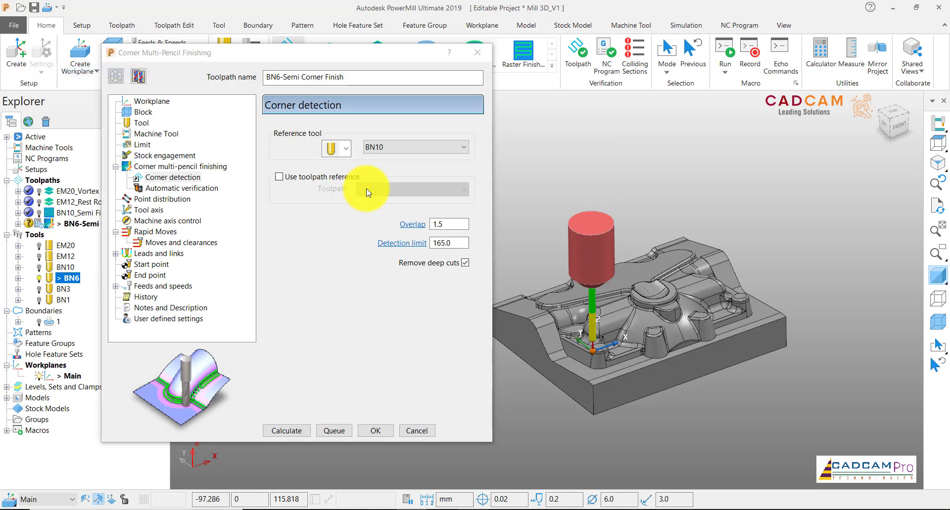
left_click(443, 224)
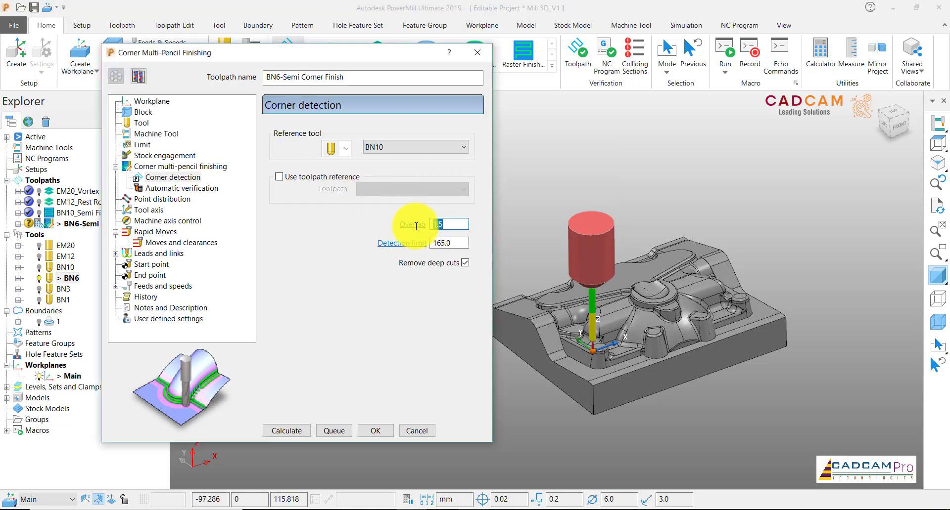
type("3.0")
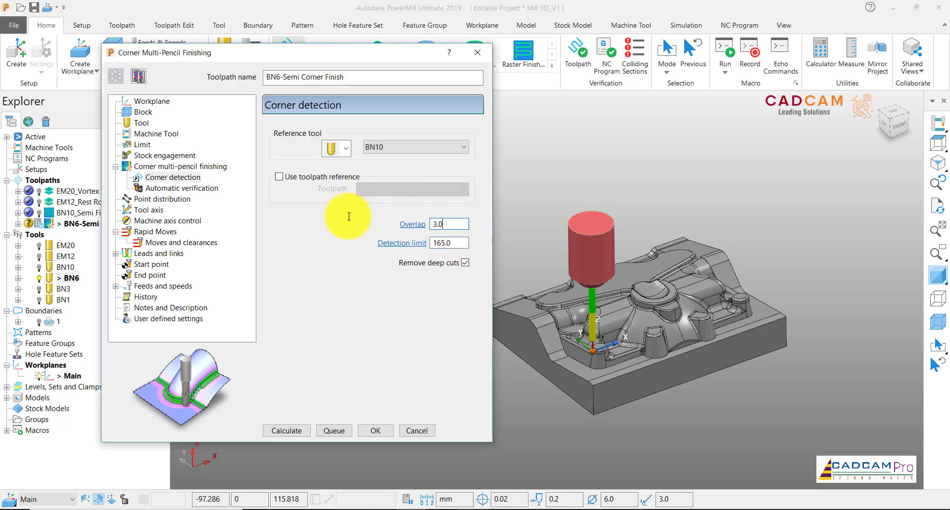
Limit the corner multi-pencil finishing to a maximum of 15 passes and calculate the toolpath
left_click(168, 179)
left_click(176, 166)
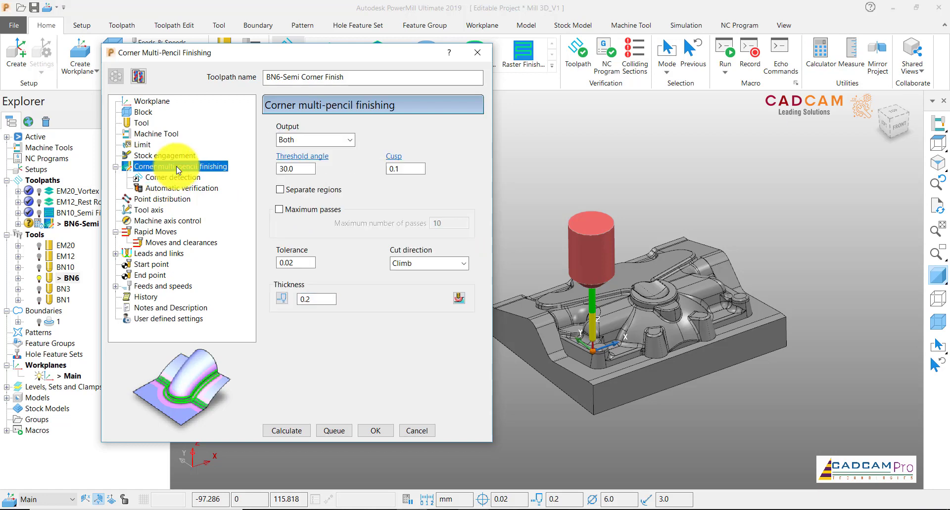
left_click(321, 209)
double_click(442, 223)
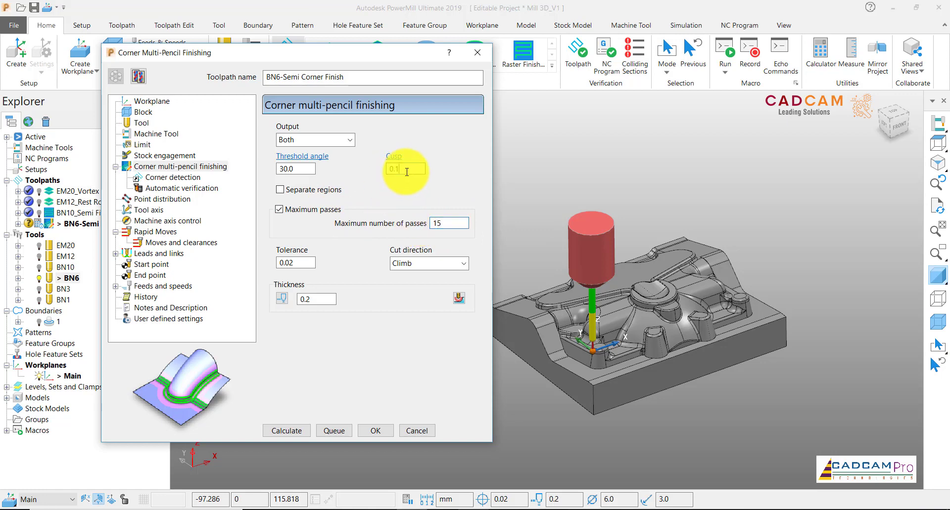
left_click(292, 431)
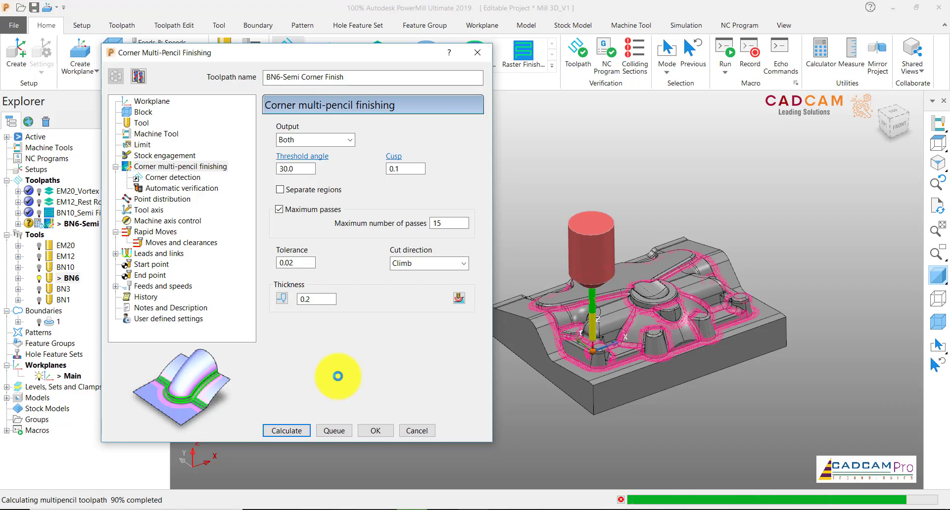
Examine the calculated multi-pencil passes along the corners and around the bosses of the part
scroll(610, 245, "up", 10)
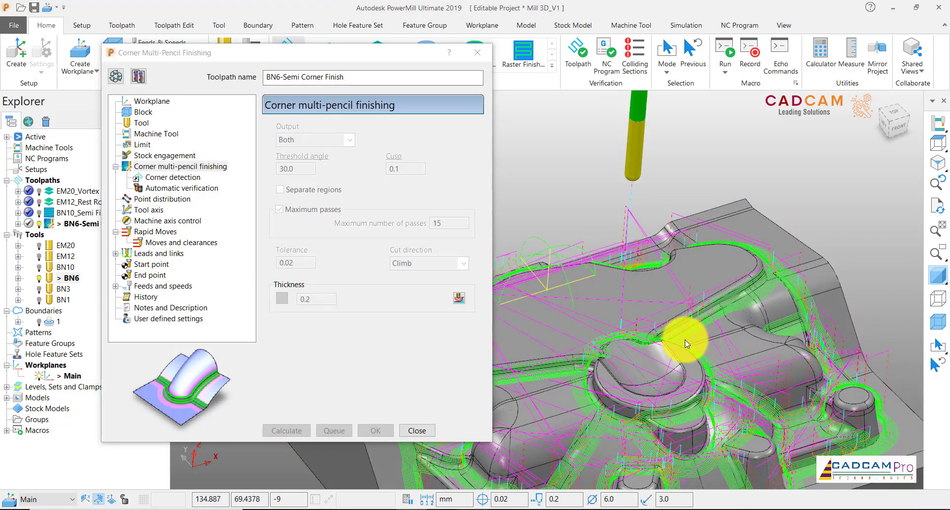
middle_click_drag(756, 296, 647, 337)
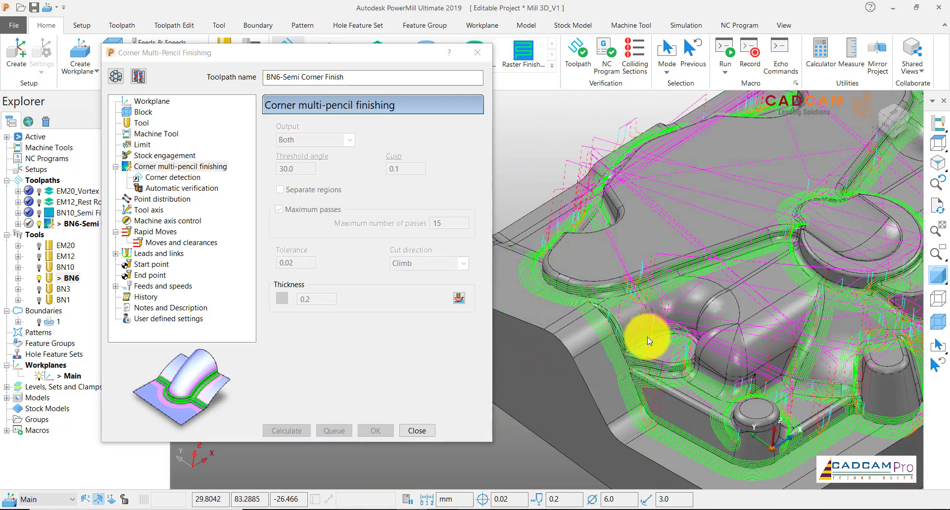
scroll(792, 344, "down", 5)
scroll(791, 345, "up", 2)
scroll(688, 369, "up", 3)
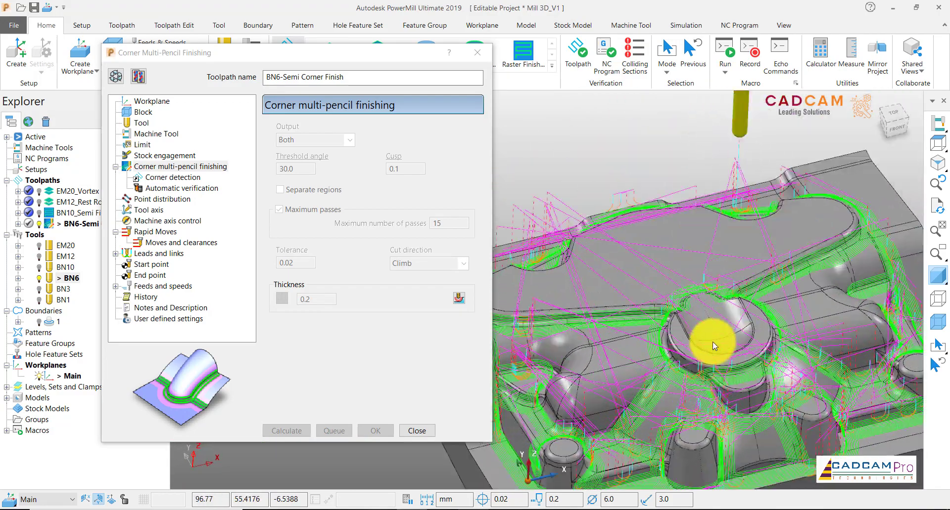
scroll(712, 342, "up", 3)
scroll(699, 294, "up", 2)
scroll(701, 288, "down", 4)
scroll(689, 370, "up", 4)
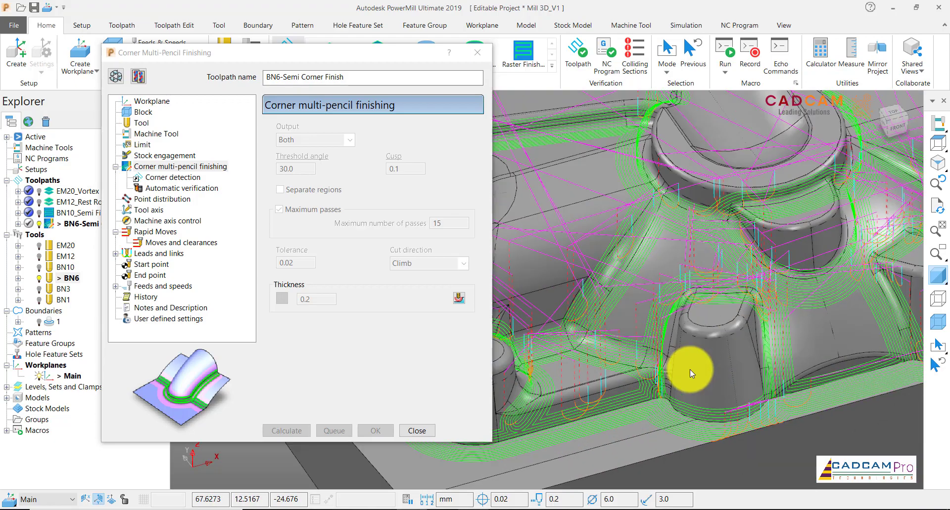
scroll(669, 390, "up", 1)
scroll(670, 390, "down", 1)
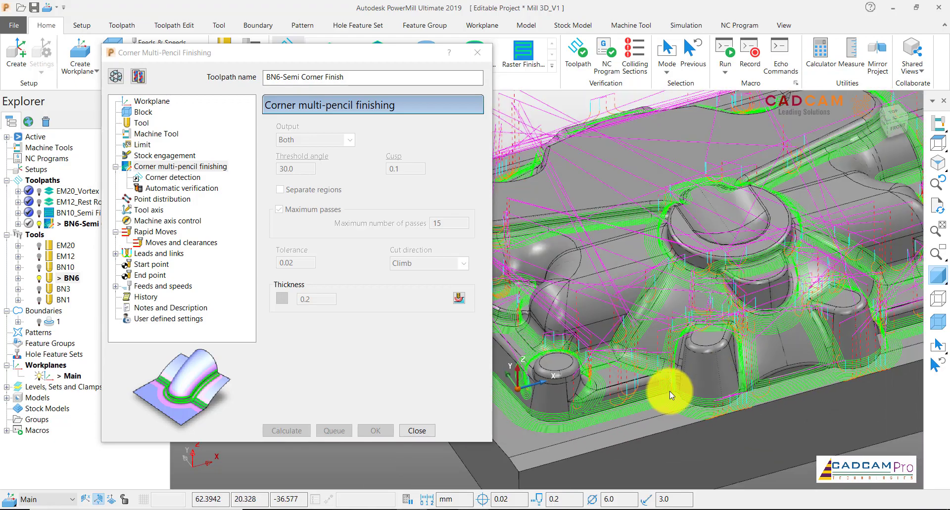
Inspect the multi-pencil passes around the front boss and across the whole part, and close the corner finishing settings
scroll(669, 391, "down", 3)
scroll(686, 388, "up", 1)
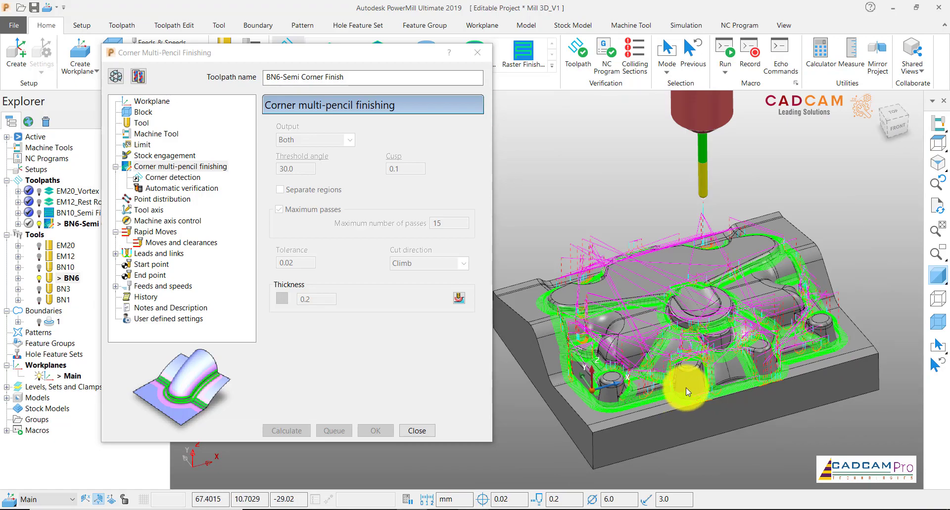
scroll(802, 337, "up", 1)
scroll(833, 331, "up", 3)
scroll(833, 330, "down", 4)
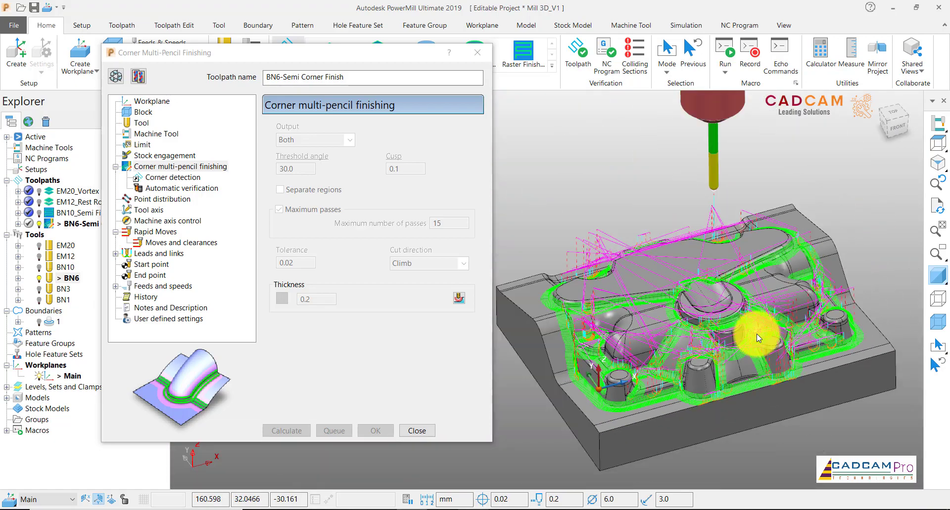
scroll(780, 317, "up", 1)
middle_click_drag(780, 317, 644, 427)
scroll(680, 436, "up", 3)
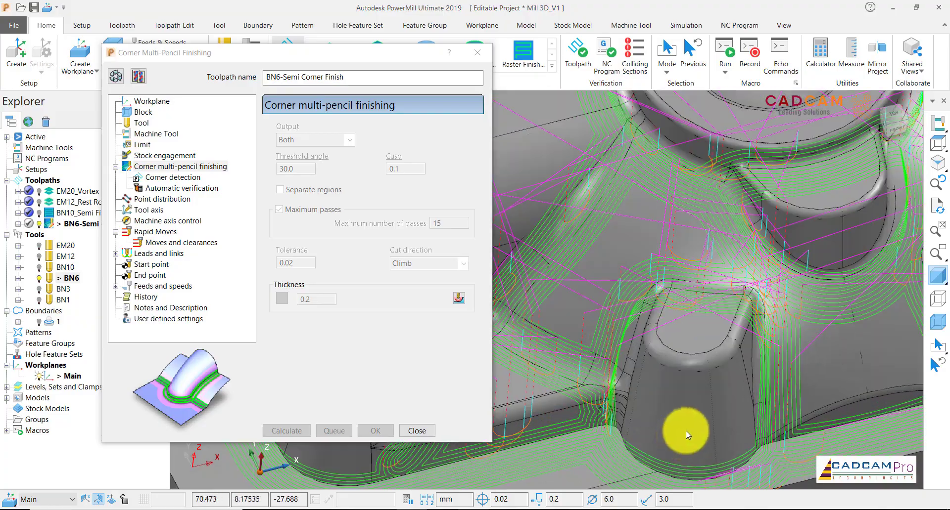
scroll(690, 399, "down", 6)
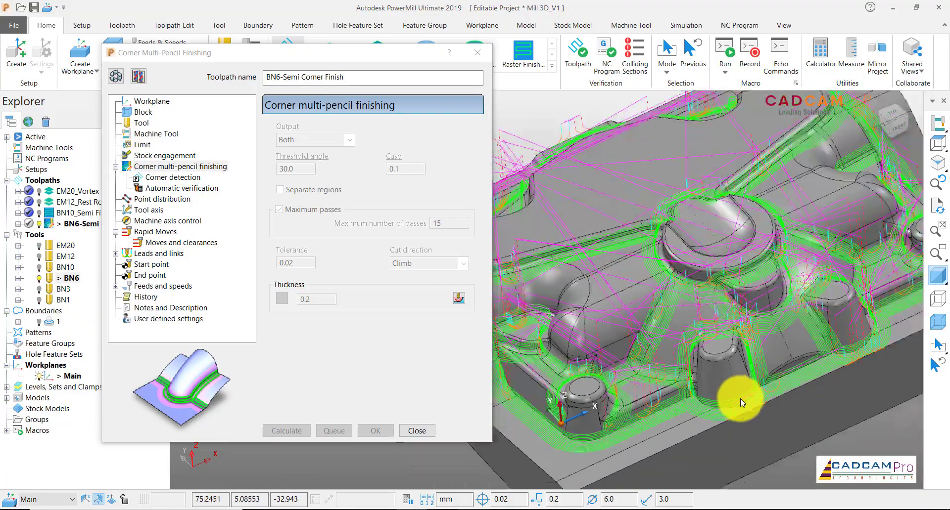
scroll(626, 301, "down", 5)
left_click(396, 396)
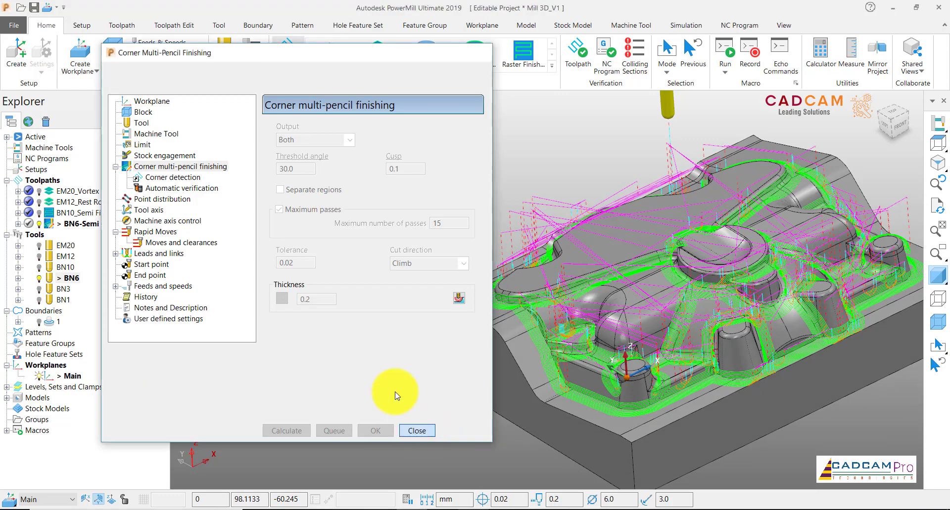
key("Escape")
scroll(384, 338, "down", 3)
middle_click_drag(684, 330, 576, 281)
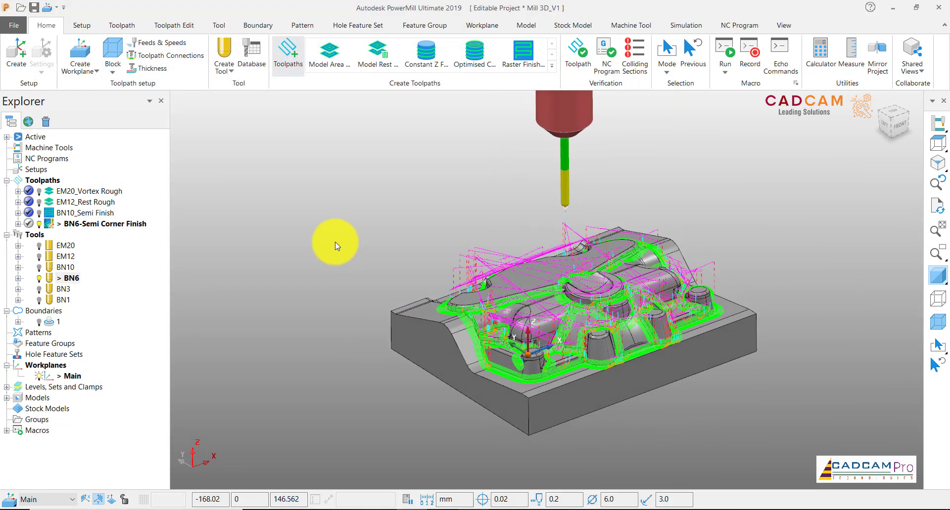
Verify the whole BN6-Semi Corner Finish toolpath for collisions against the models and accept the verification
right_click(94, 223)
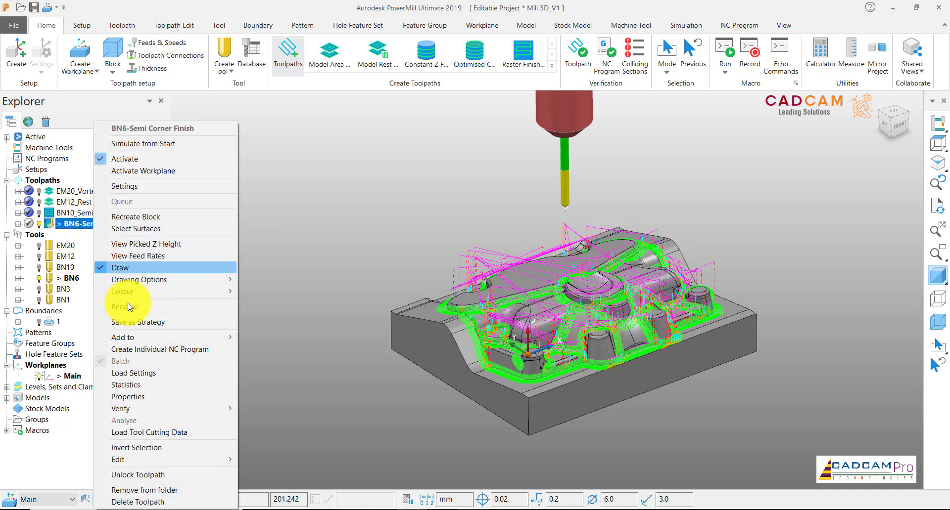
mouse_move(191, 409)
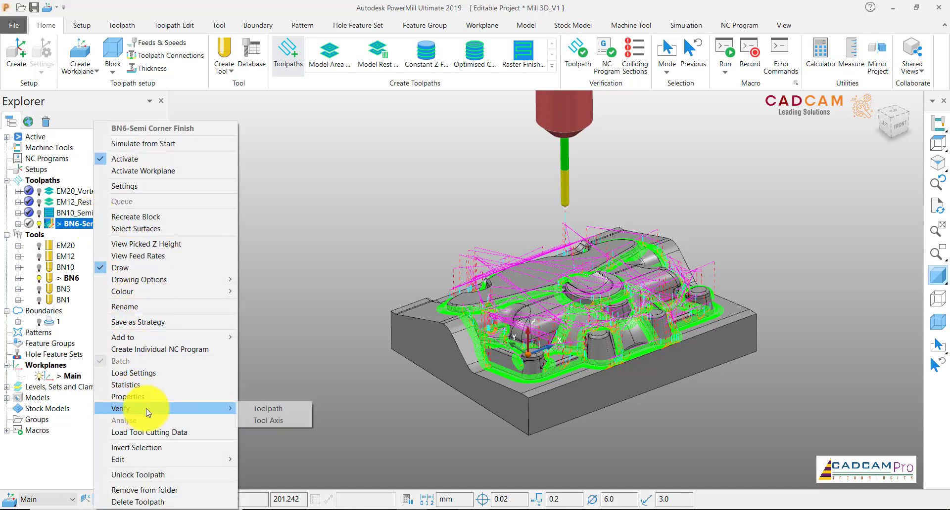
left_click(257, 410)
left_click(205, 438)
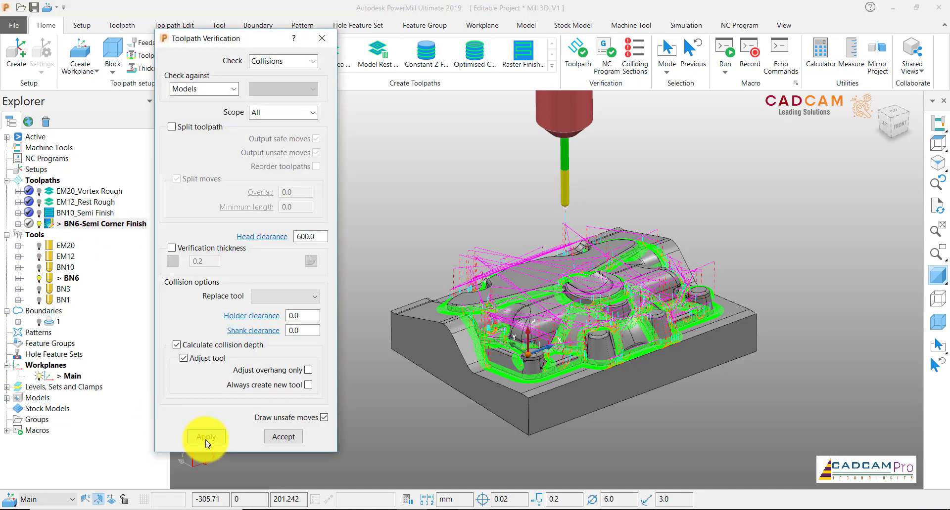
left_click(287, 461)
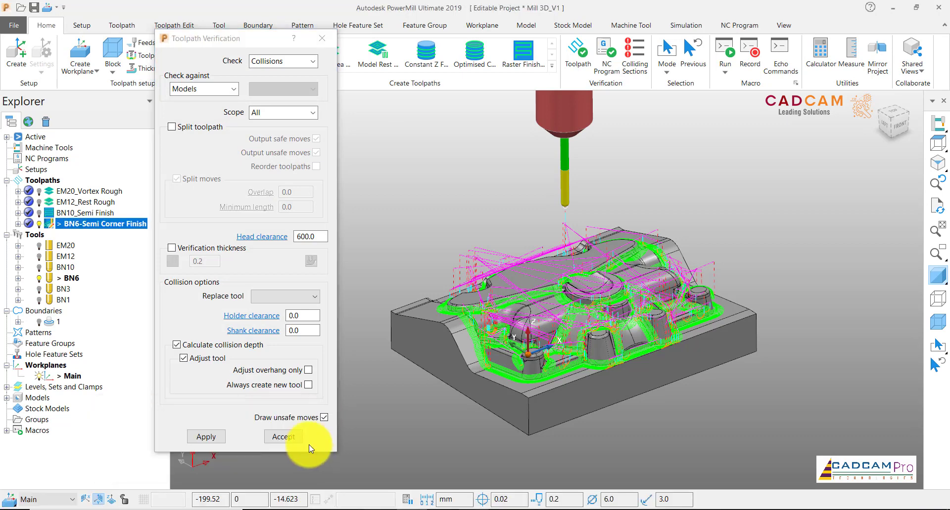
left_click(283, 437)
scroll(590, 316, "up", 2)
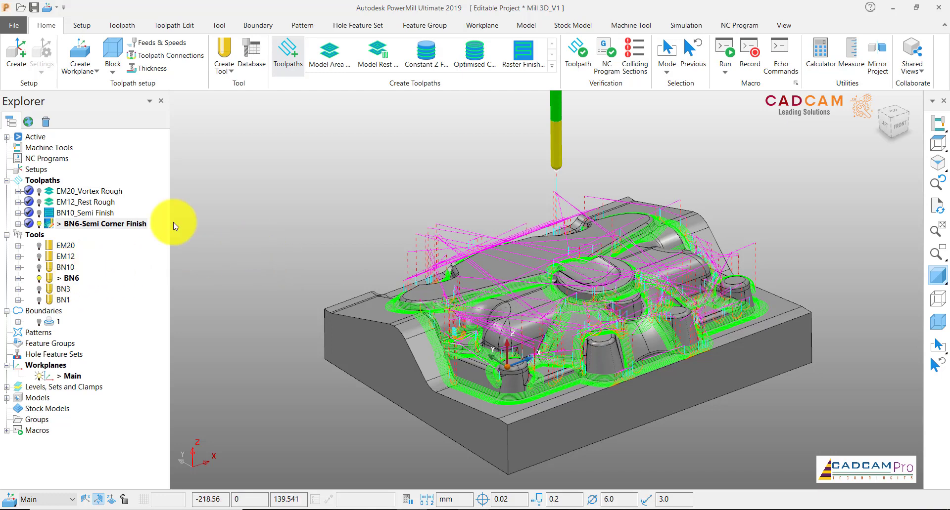
Start a new finishing toolpath using the Constant Z Finishing strategy
left_click(288, 72)
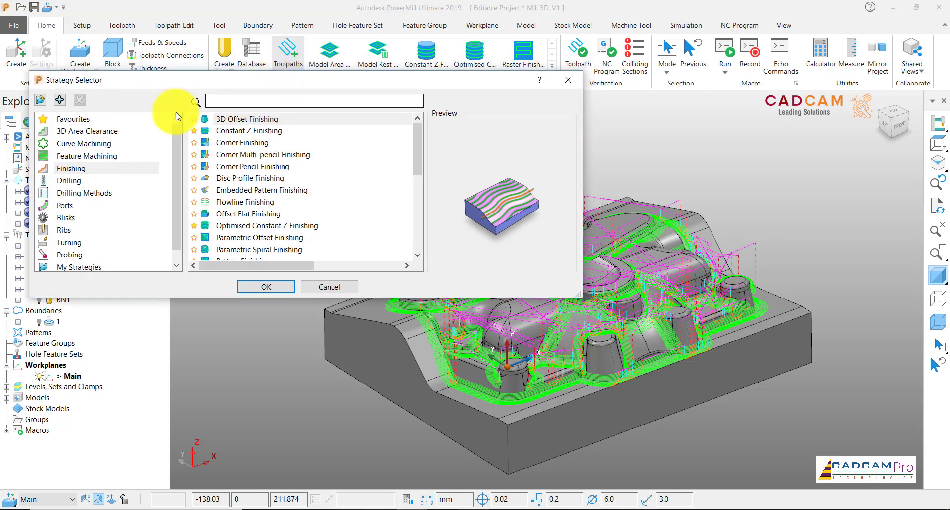
left_click(81, 169)
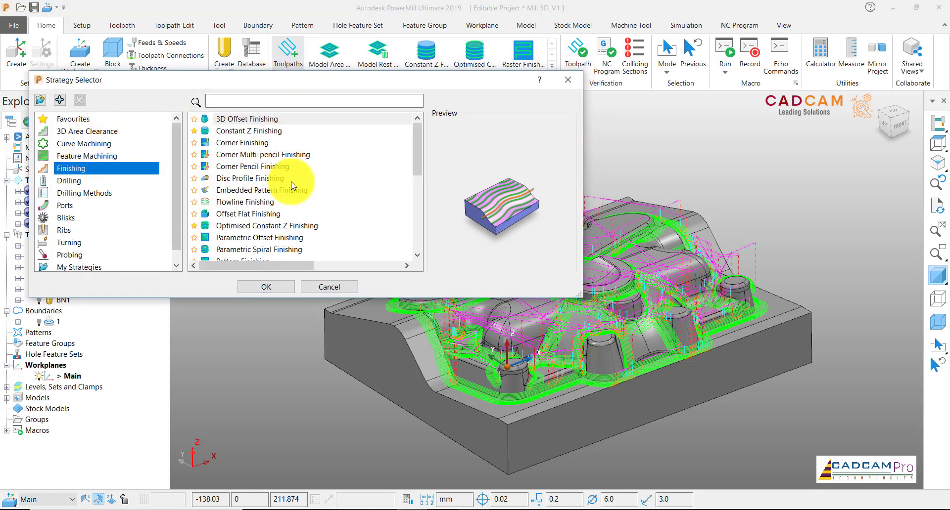
scroll(417, 164, "down", 1)
scroll(418, 163, "up", 1)
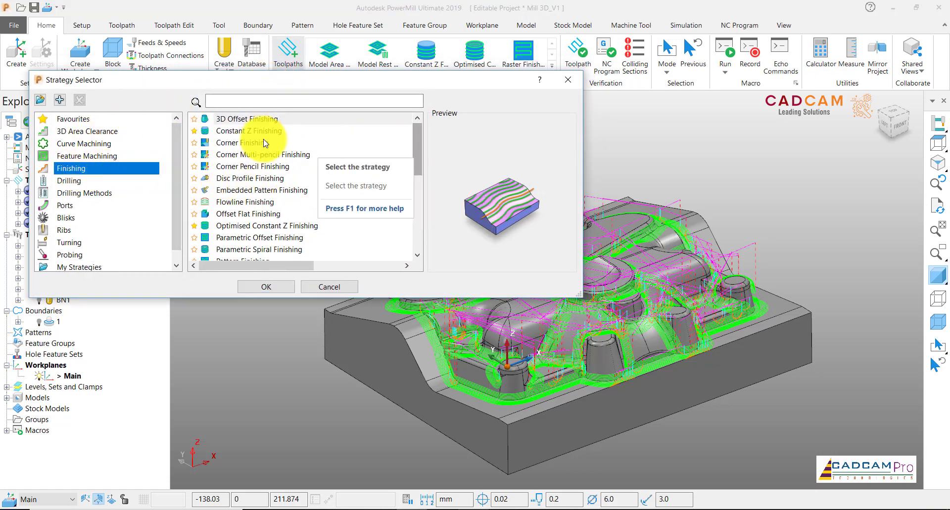
left_click(252, 131)
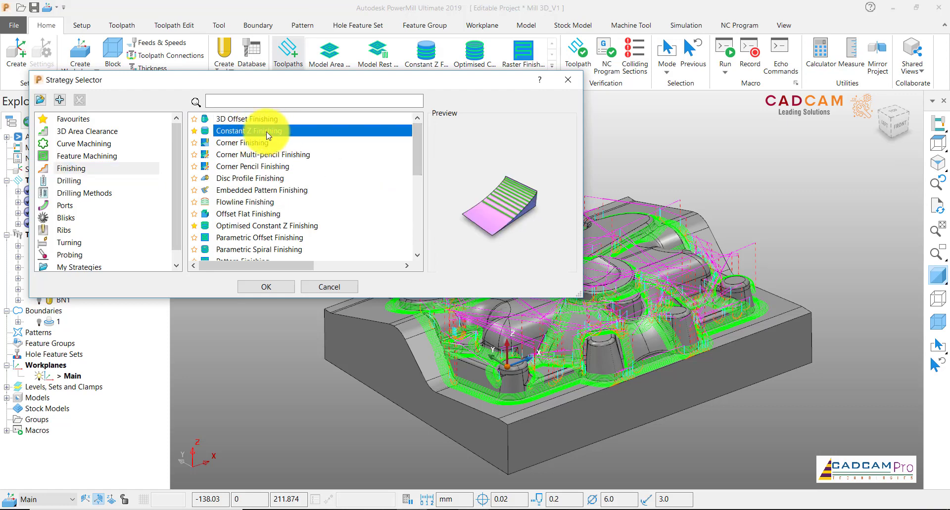
left_click(286, 291)
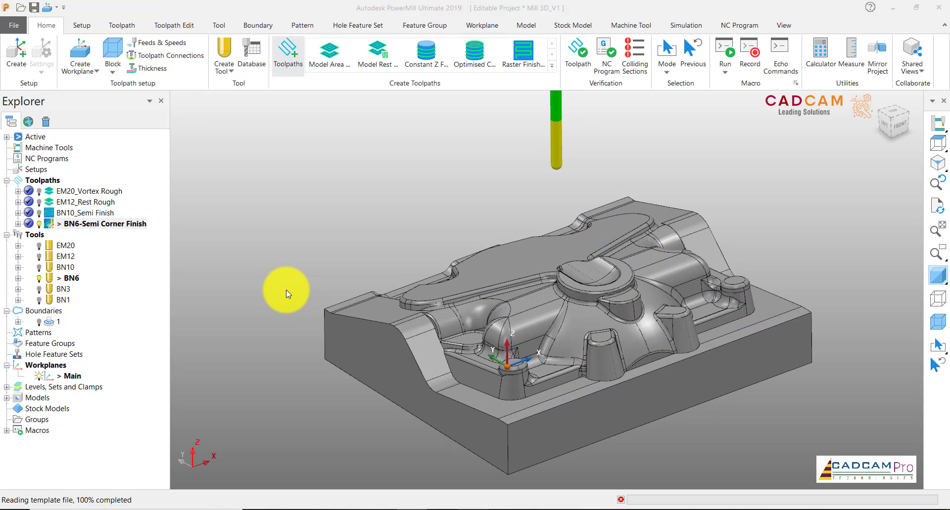
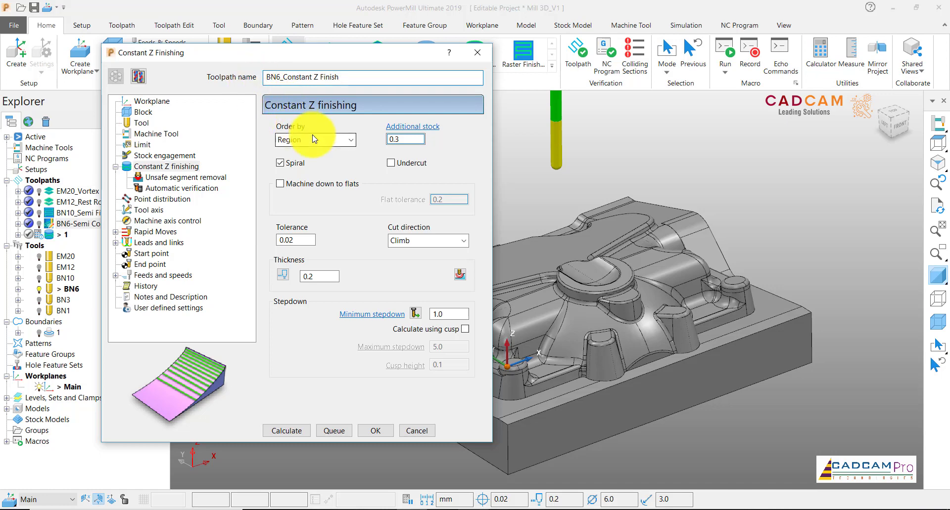
left_click(348, 141)
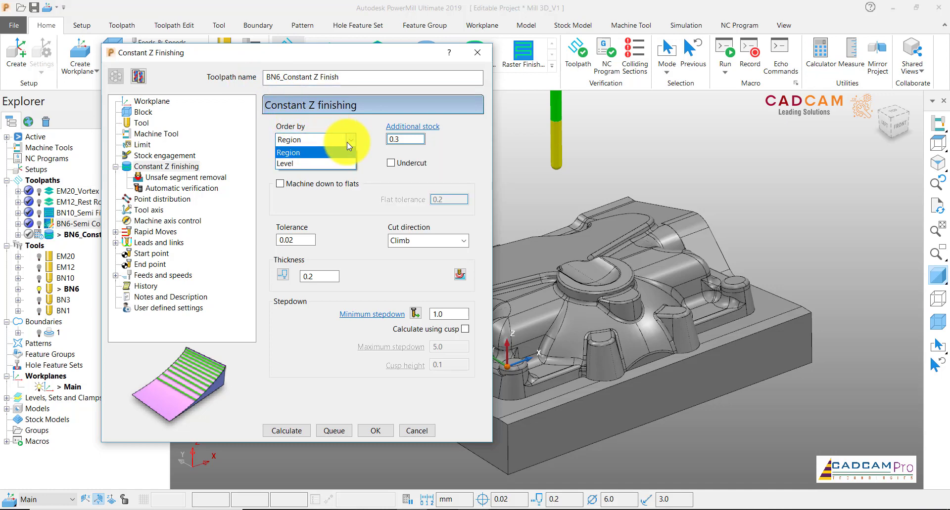
left_click(298, 163)
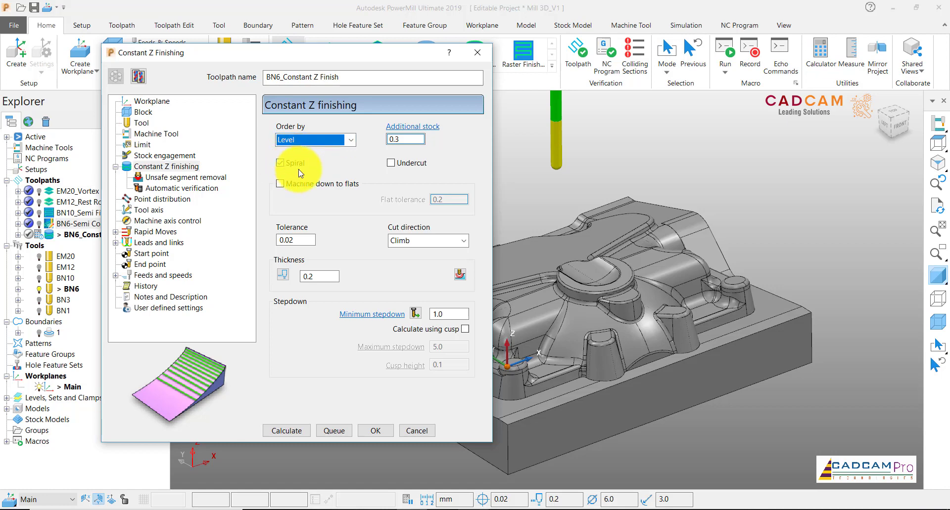
left_click(304, 140)
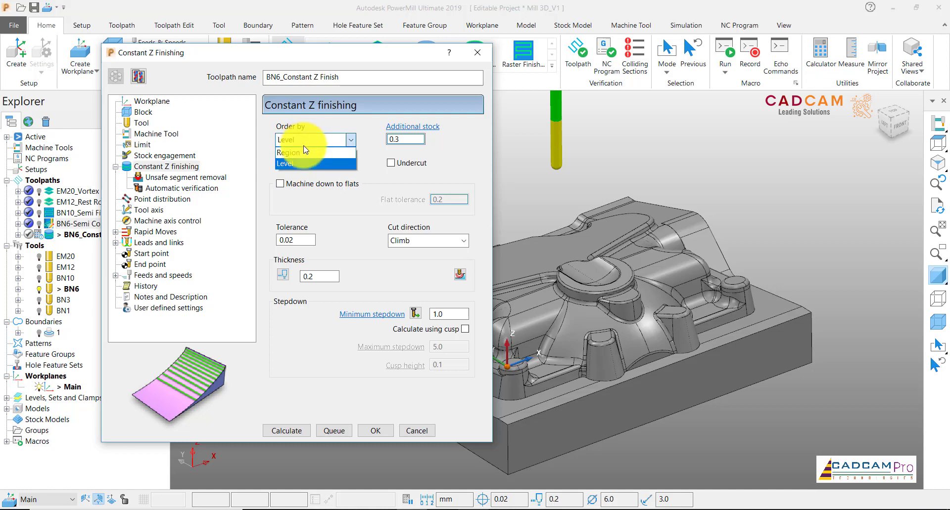
left_click(302, 153)
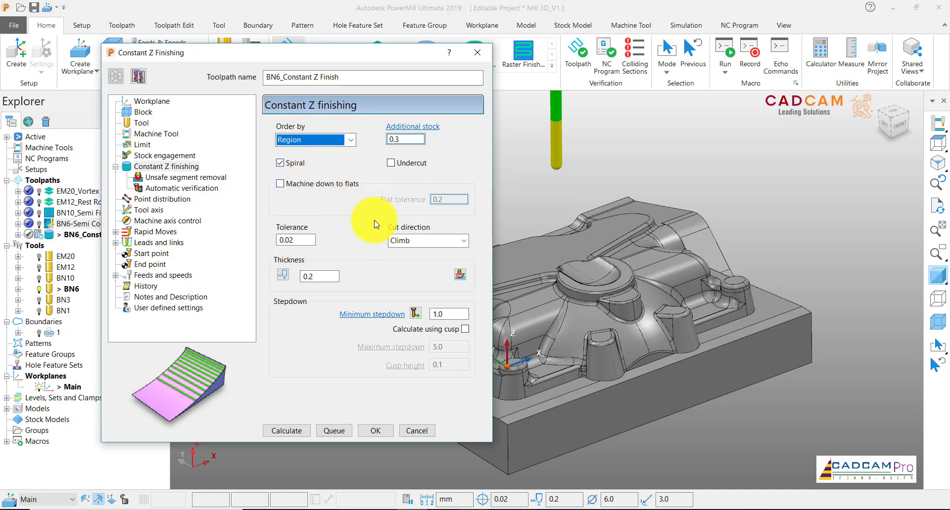
Set the Constant Z finishing thickness to 0 and the minimum stepdown to 0.2 mm
double_click(321, 277)
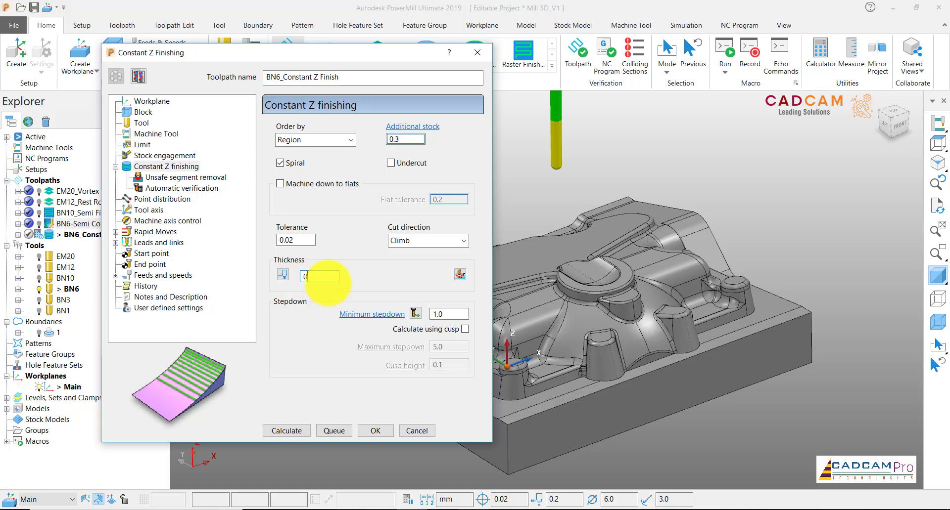
type("0")
double_click(444, 315)
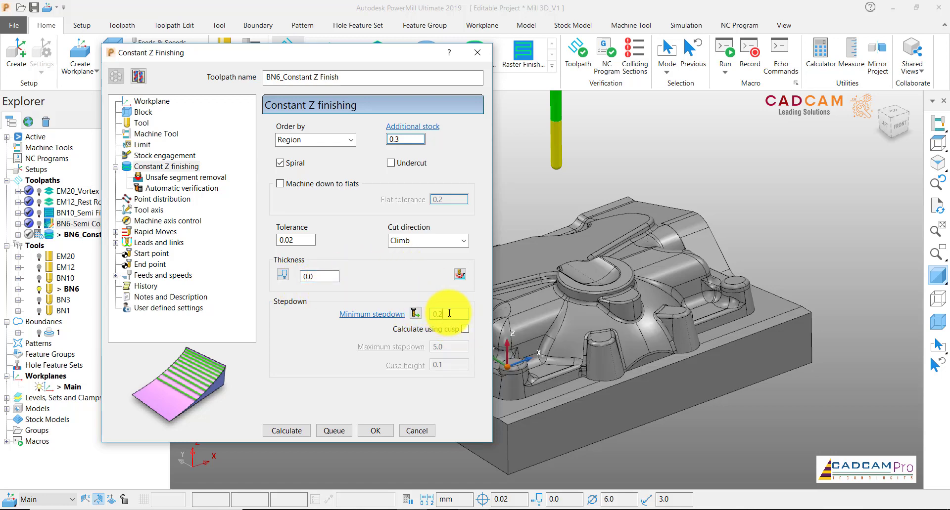
Enable removal of segments smaller than the threshold in the toolpath's unsafe segment removal settings
left_click(181, 178)
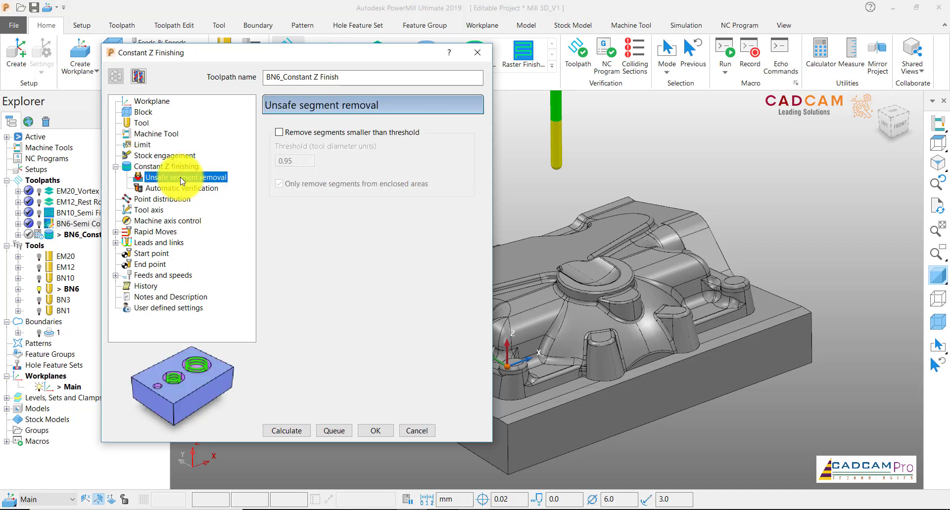
left_click(279, 132)
left_click(277, 185)
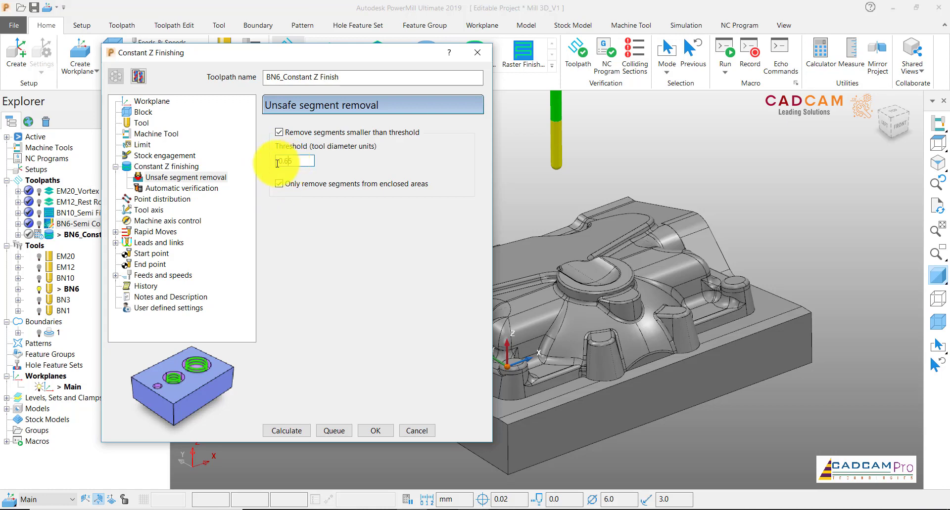
left_click(184, 188)
left_click(164, 199)
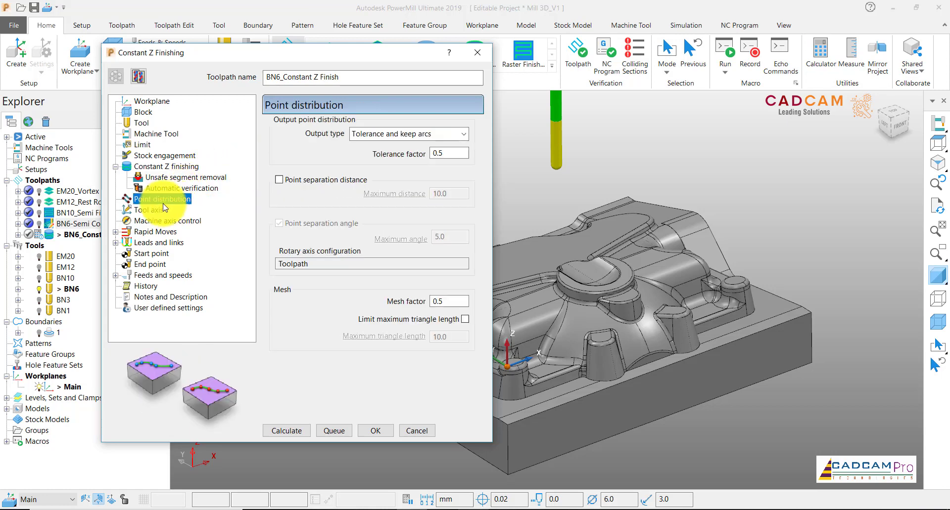
left_click(157, 211)
left_click(156, 219)
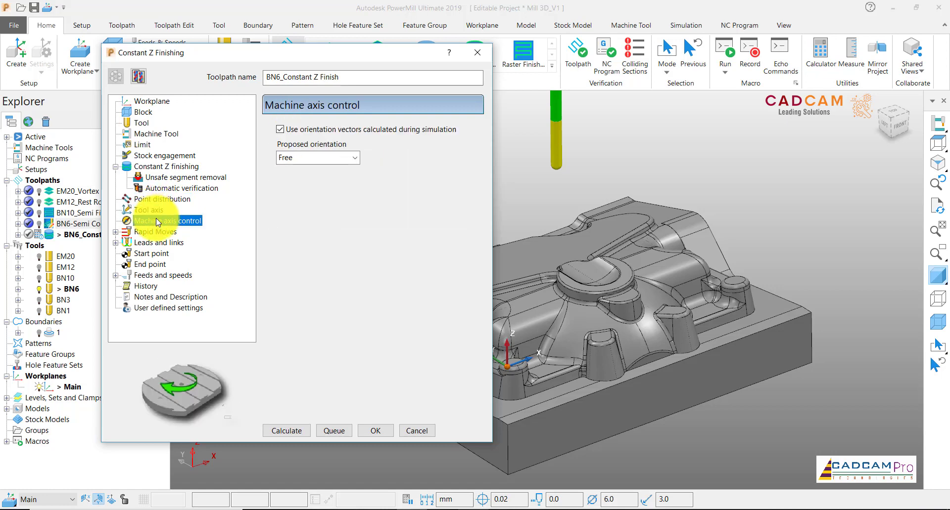
Calculate the toolpath's rapid move heights, measured from Block and Model
left_click(159, 232)
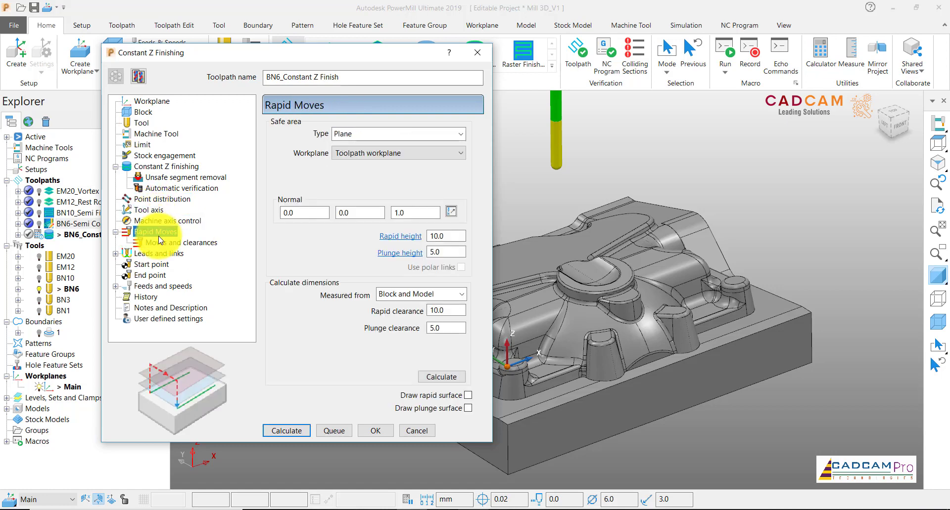
left_click(438, 378)
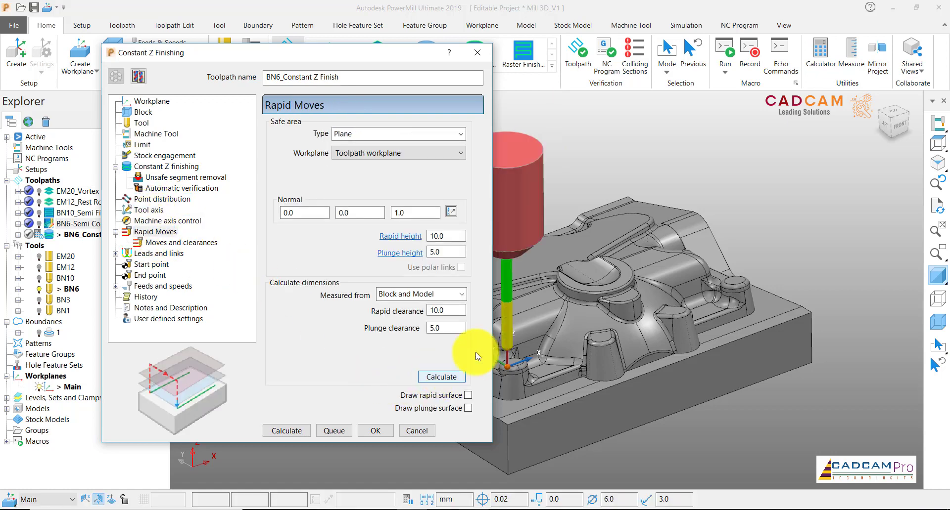
scroll(647, 274, "down", 3)
scroll(644, 277, "down", 3)
scroll(557, 271, "up", 2)
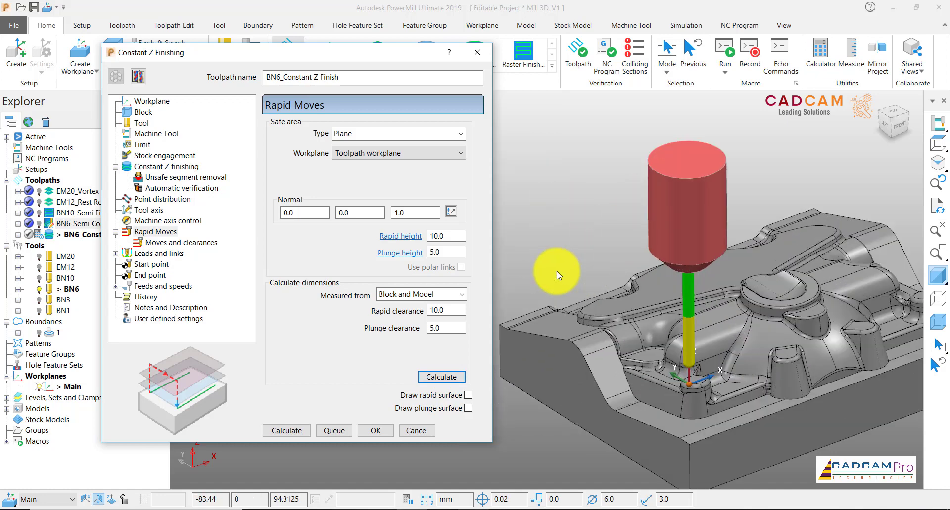
Set the first-choice lead-in to Horizontal arc and copy the lead-in settings to the lead-out
left_click(164, 253)
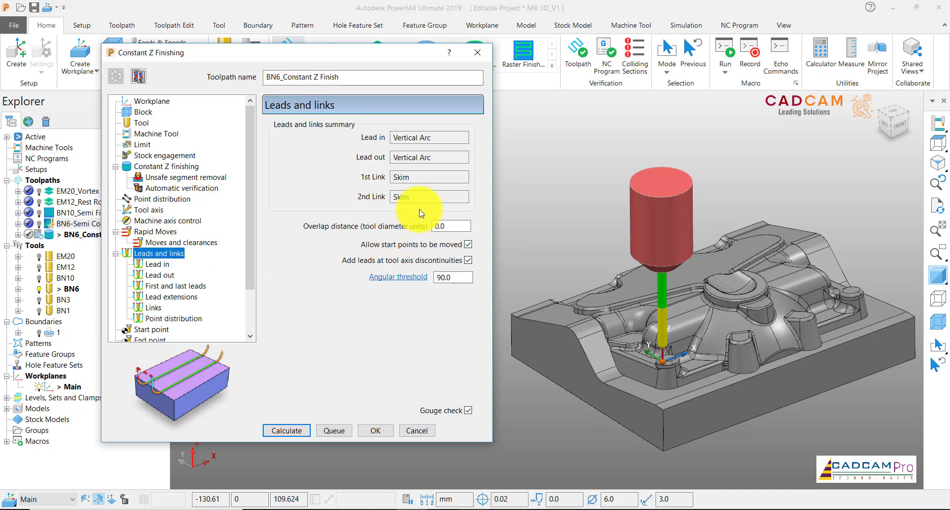
left_click(165, 265)
left_click(393, 133)
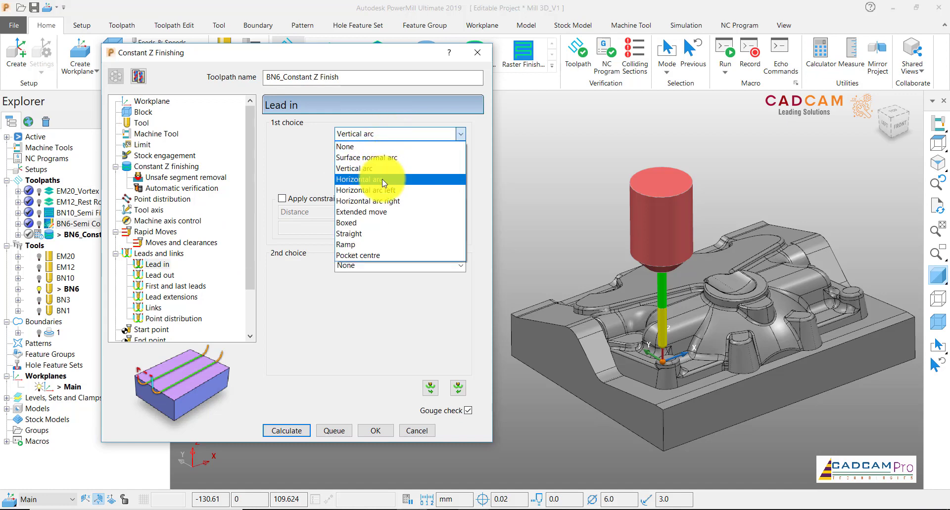
left_click(382, 179)
left_click(430, 388)
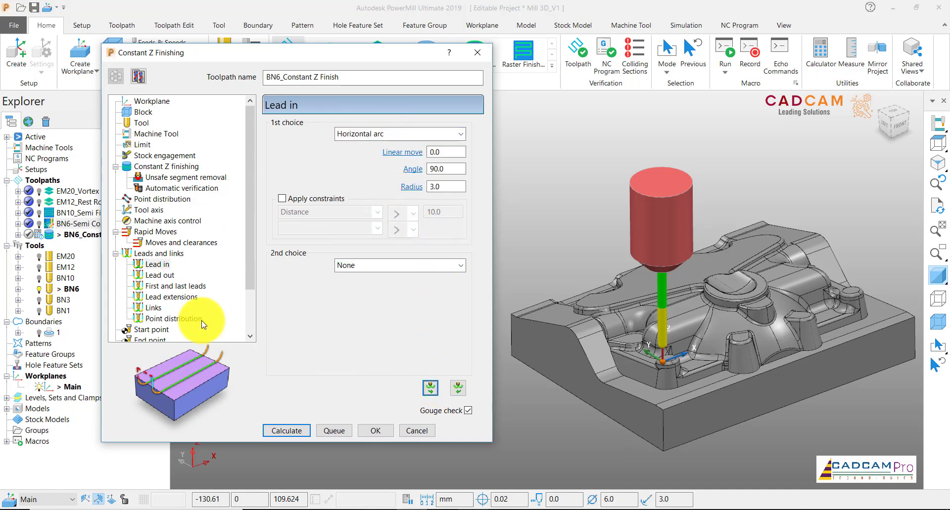
Check the links, start point and stock engagement settings, and calculate the BN6_Constant Z Finish toolpath
left_click(151, 307)
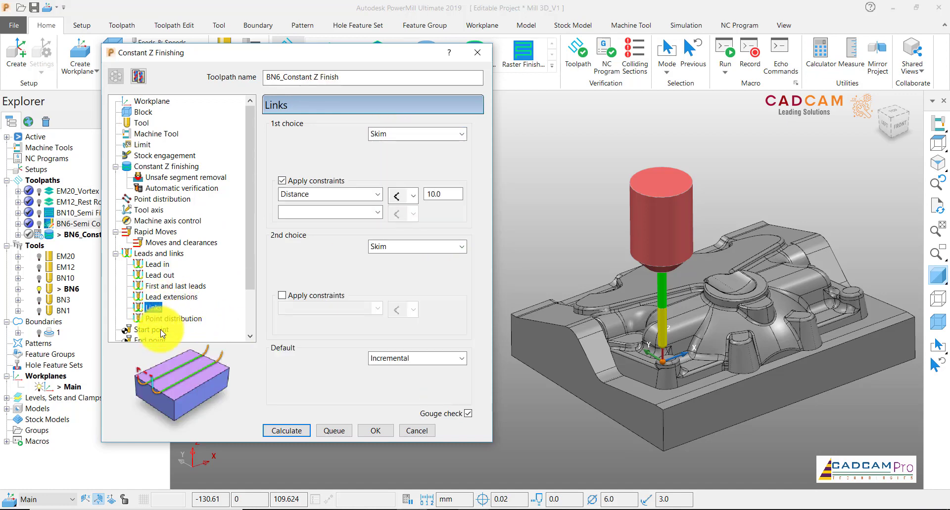
left_click(160, 330)
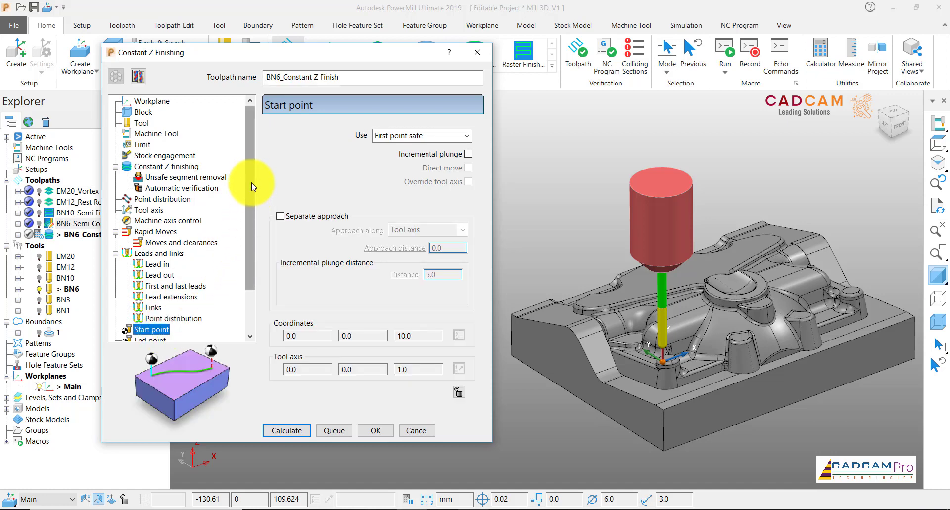
left_click(165, 156)
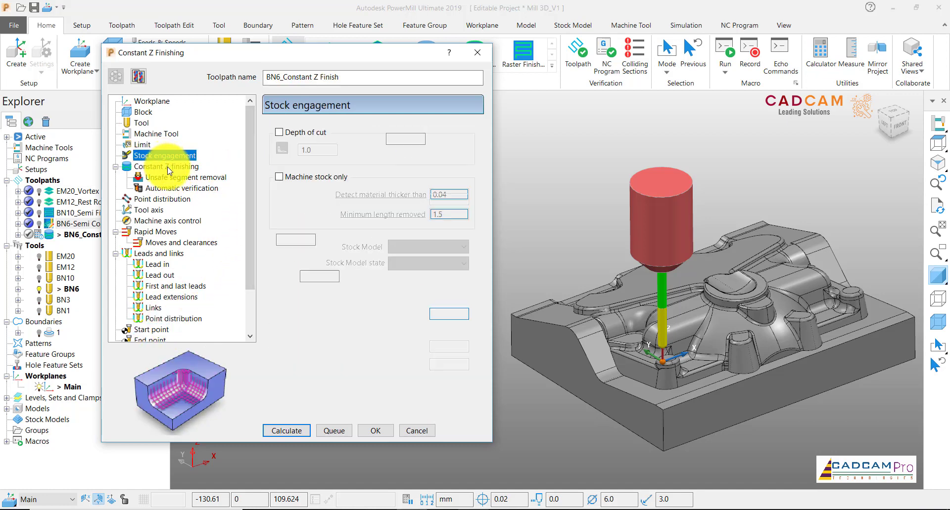
left_click(166, 167)
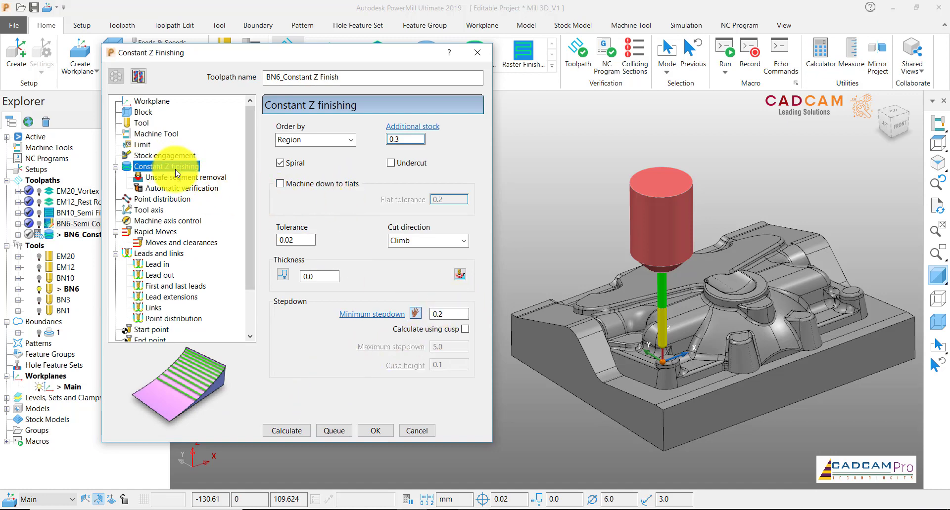
left_click(301, 432)
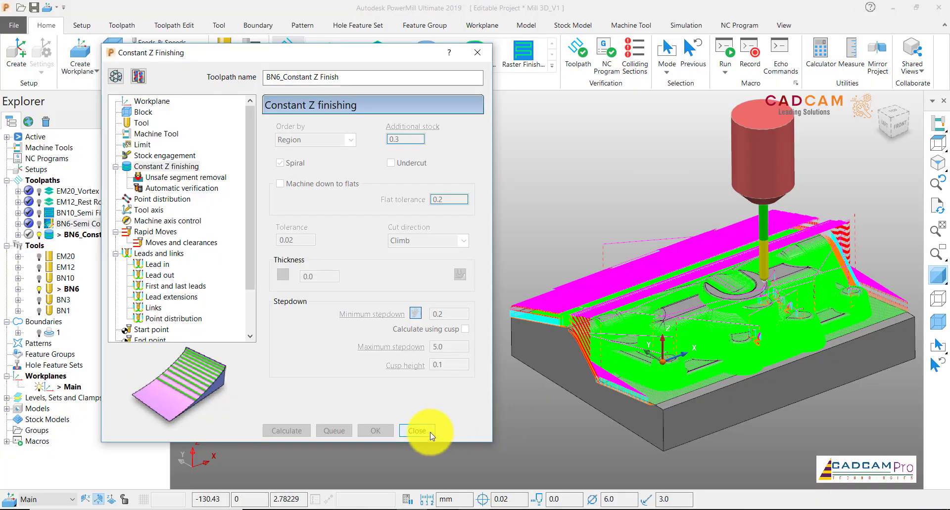
left_click(416, 431)
Reorder the BN6_Constant Z Finish toolpath segments so that they cut in alternating directions
scroll(781, 297, "up", 5)
middle_click_drag(803, 286, 533, 190)
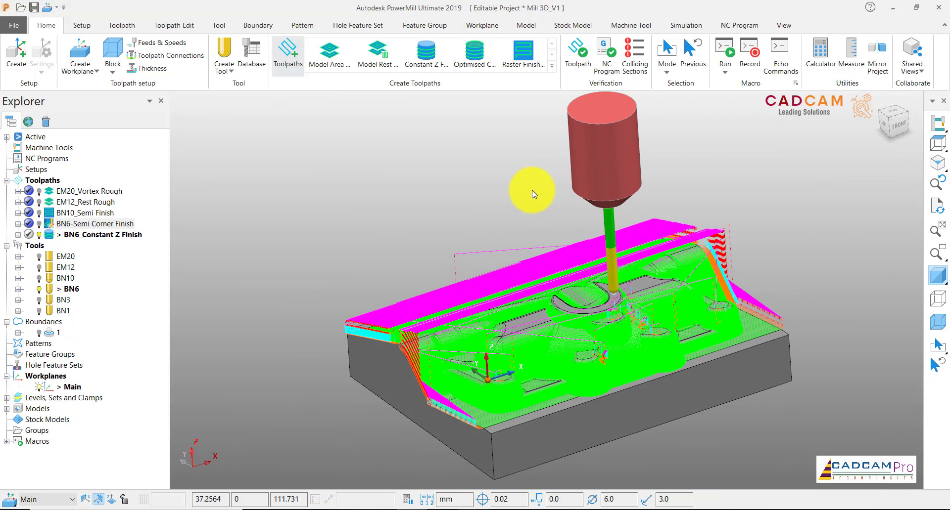
right_click(81, 236)
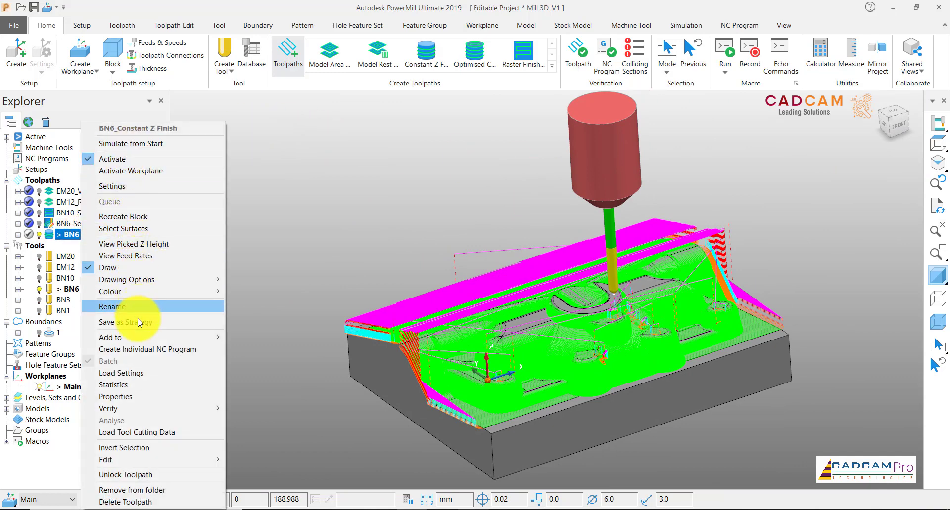
mouse_move(133, 463)
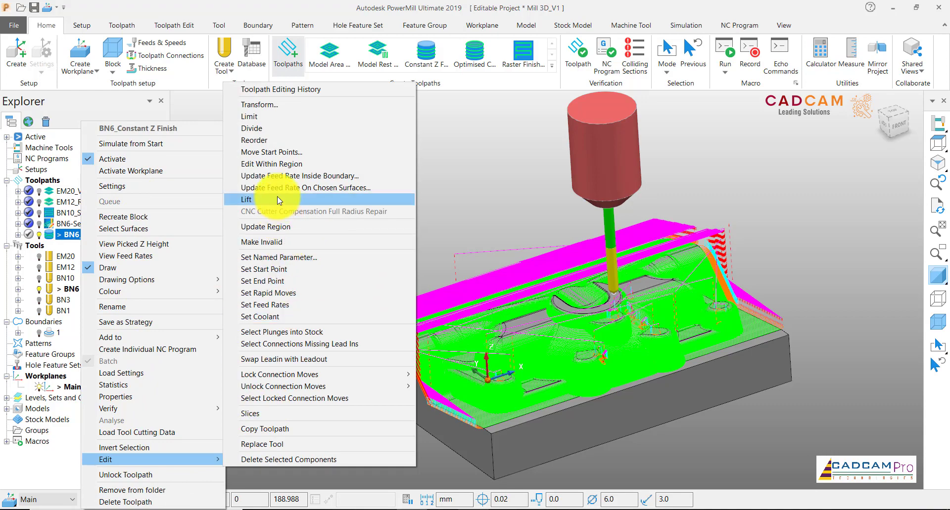
left_click(278, 140)
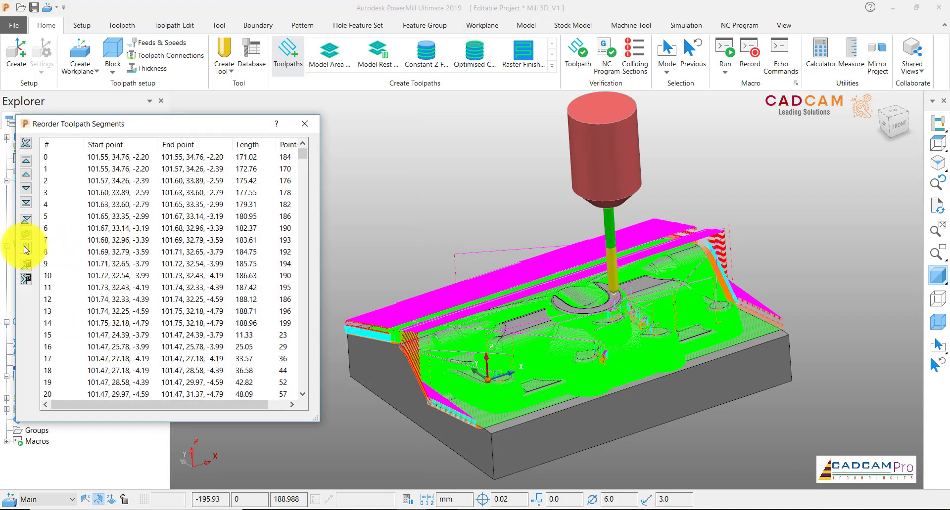
left_click(30, 247)
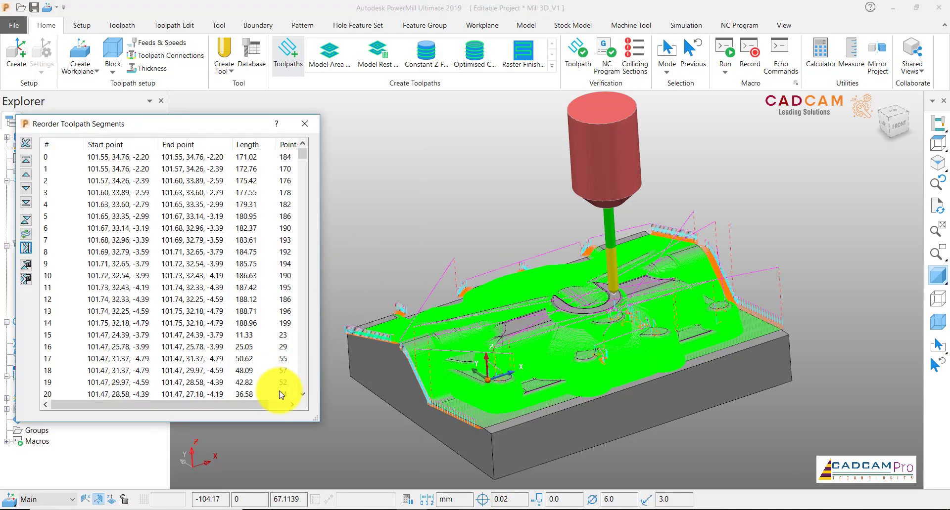
left_click(305, 124)
Hide the toolpath's links and leads and examine the cutting moves from the front and at an angle
middle_click_drag(371, 212, 549, 349)
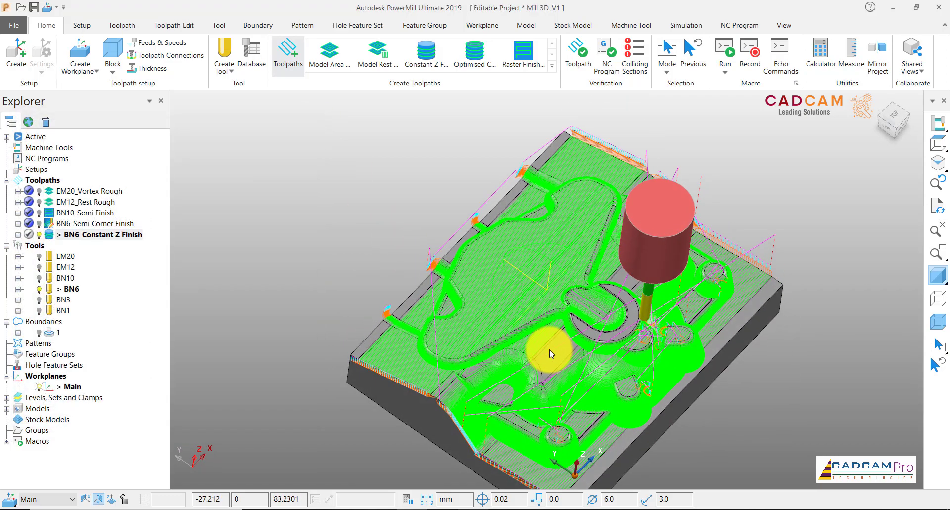
left_click(121, 25)
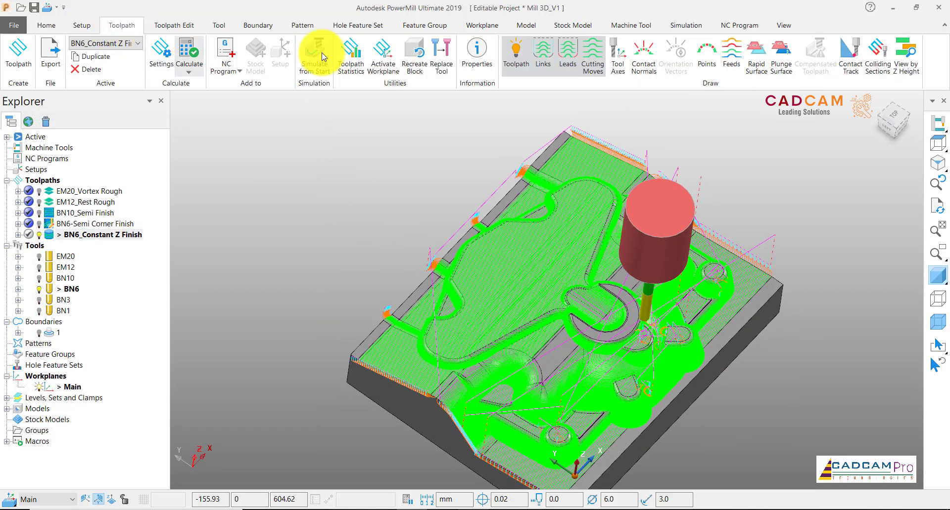
left_click(575, 59)
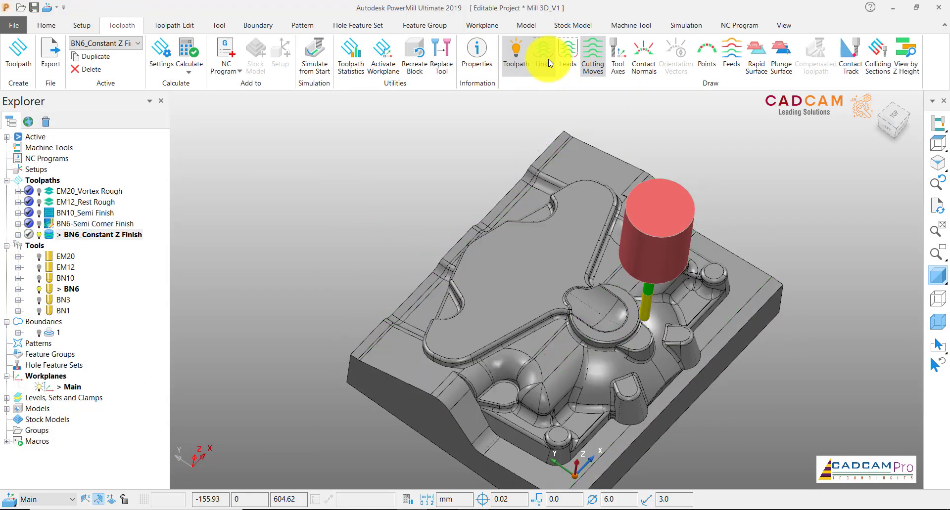
scroll(476, 313, "up", 5)
middle_click_drag(476, 312, 631, 273)
left_click(898, 122)
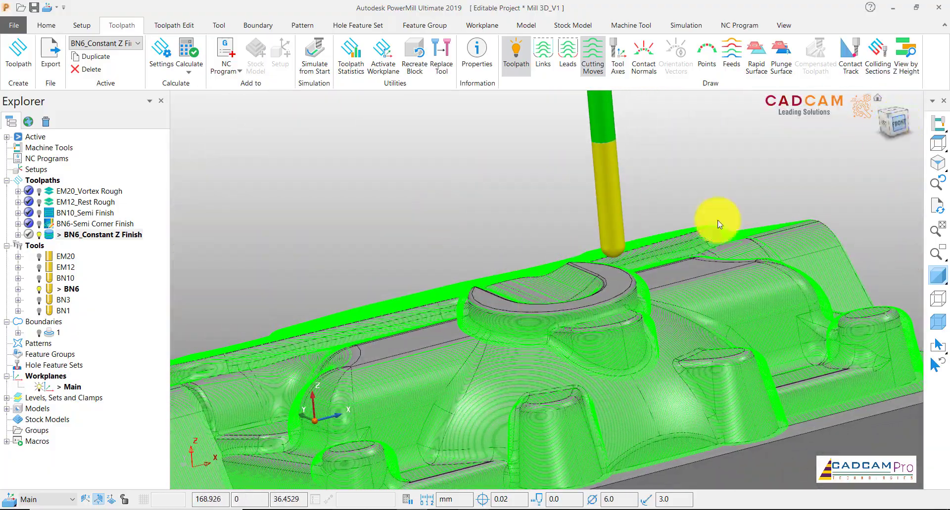
scroll(517, 402, "up", 5)
scroll(430, 304, "down", 5)
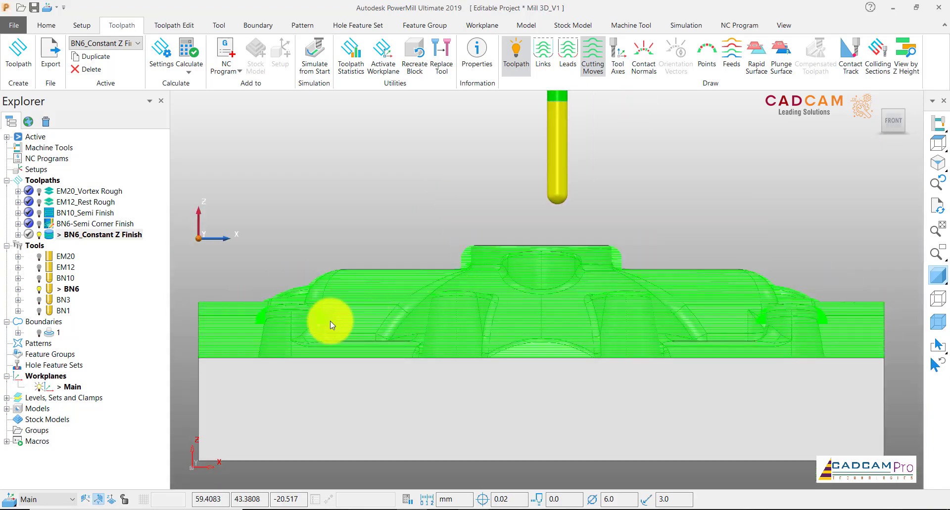
scroll(295, 324, "up", 3)
scroll(447, 315, "down", 3)
middle_click_drag(447, 315, 618, 147)
Show the toolpath's links and leads again and inspect the lead arcs along the sloping edge of the part
left_click(545, 54)
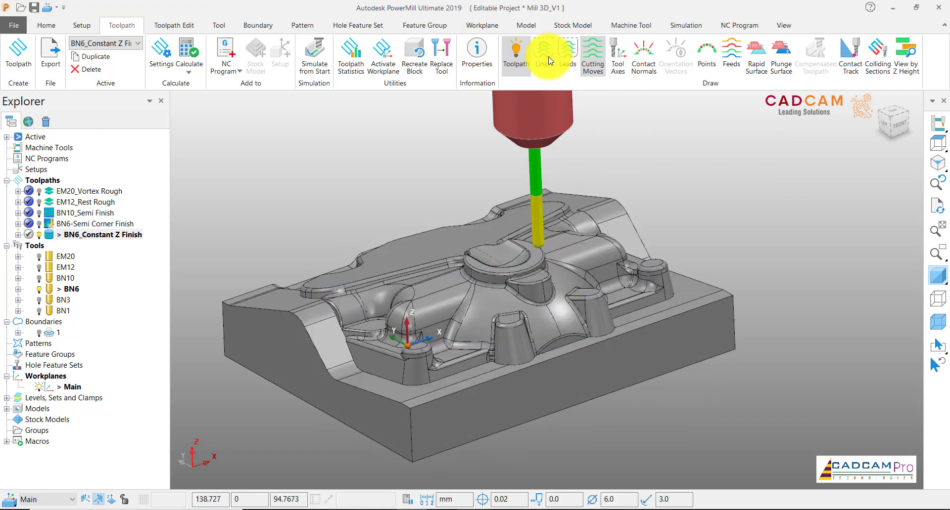
left_click(562, 56)
middle_click_drag(519, 282, 498, 283)
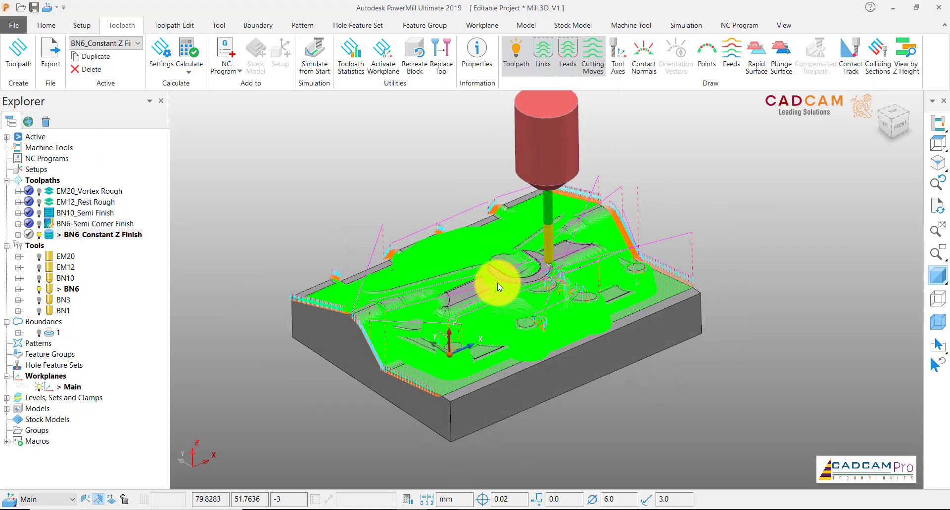
scroll(602, 214, "up", 3)
scroll(587, 192, "up", 2)
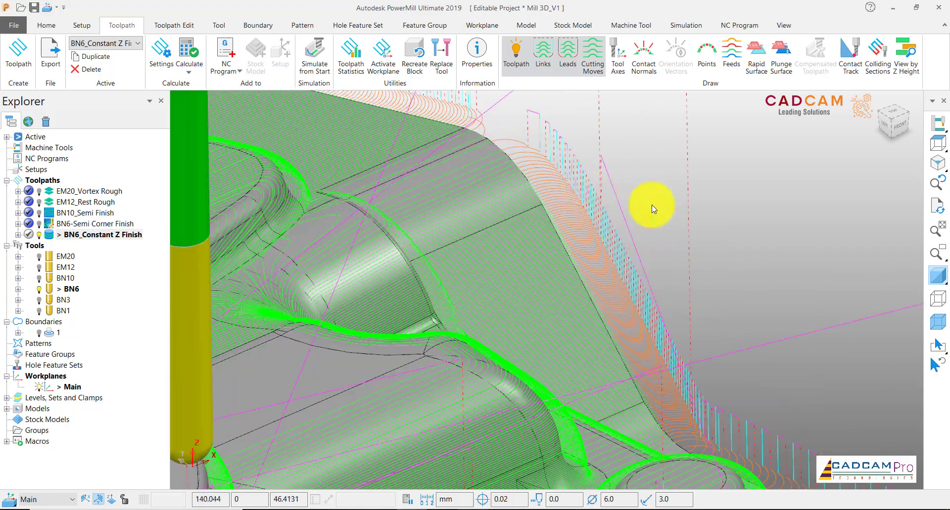
Verify the BN6_Constant Z Finish toolpath for collisions against the models, with collision depth calculation and tool adjustment enabled
scroll(680, 211, "down", 6)
scroll(681, 211, "down", 3)
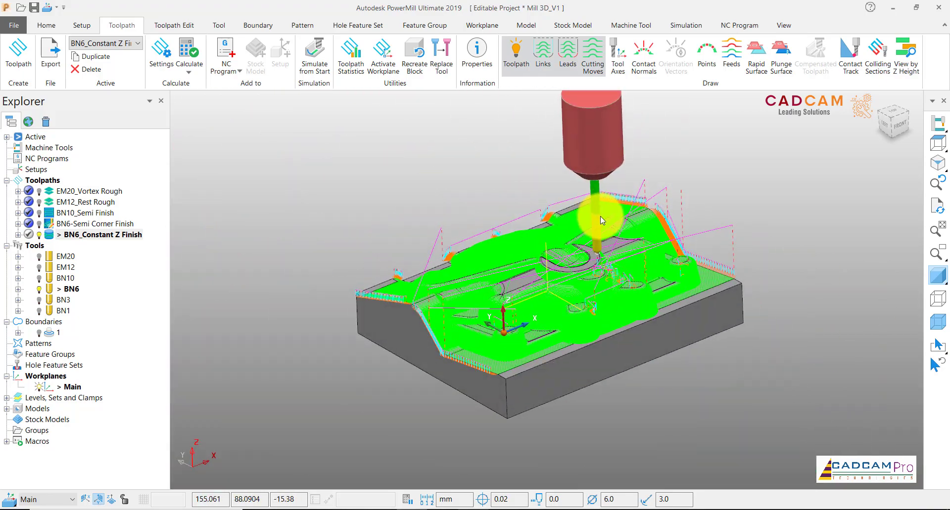
right_click(117, 235)
mouse_move(158, 411)
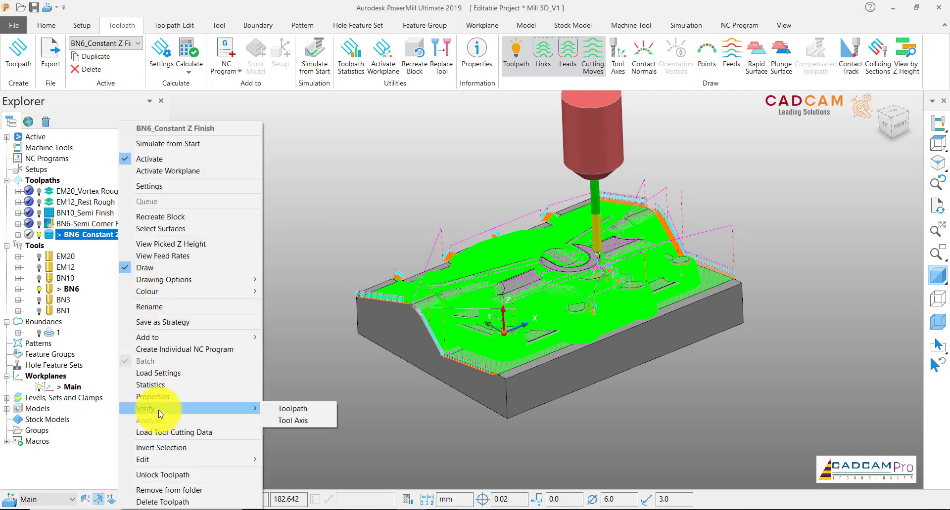
left_click(290, 409)
left_click(204, 438)
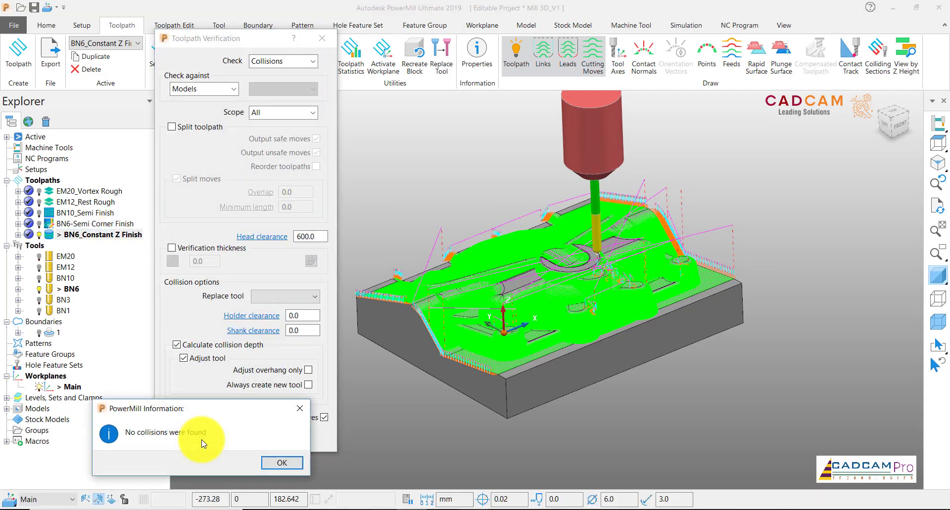
left_click(300, 460)
left_click(314, 434)
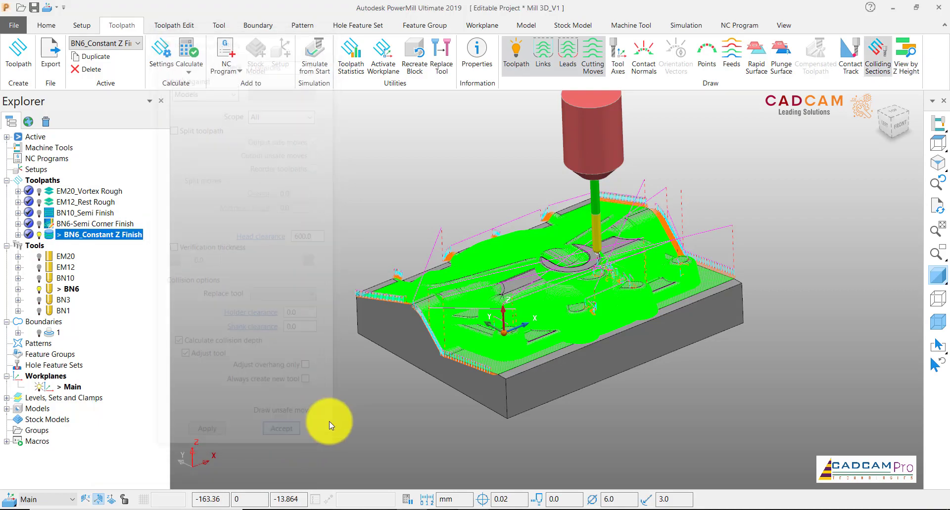
Deactivate the BN6_Constant Z Finish toolpath so that only the bare part model is displayed
scroll(615, 277, "up", 3)
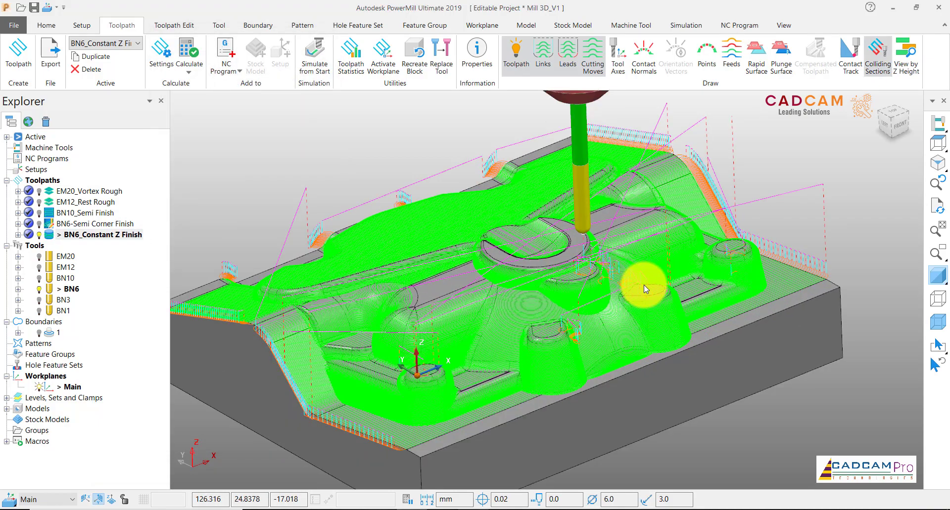
middle_click_drag(643, 285, 618, 292)
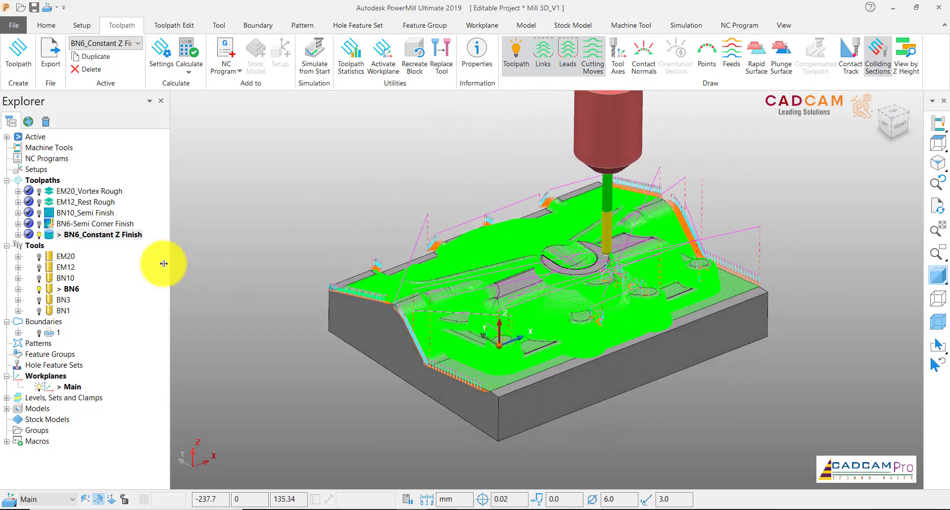
right_click(110, 233)
left_click(171, 161)
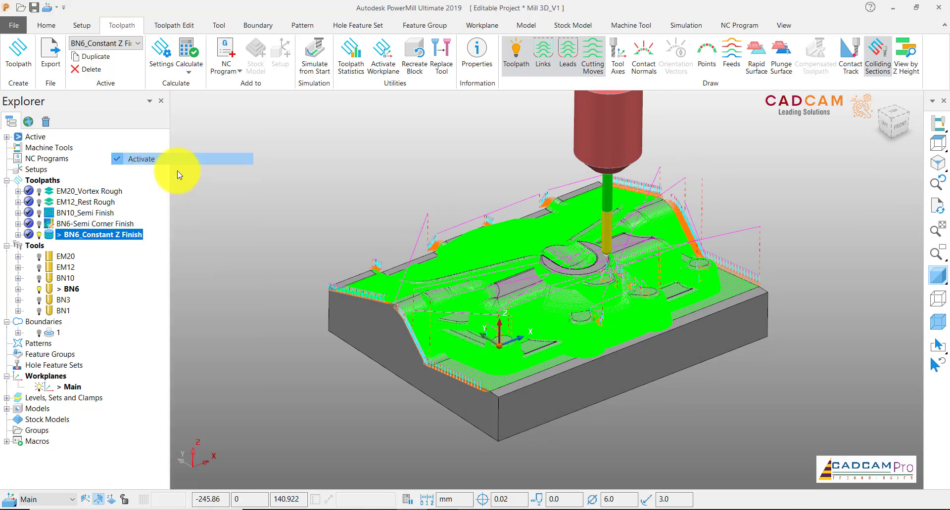
middle_click_drag(331, 206, 430, 233)
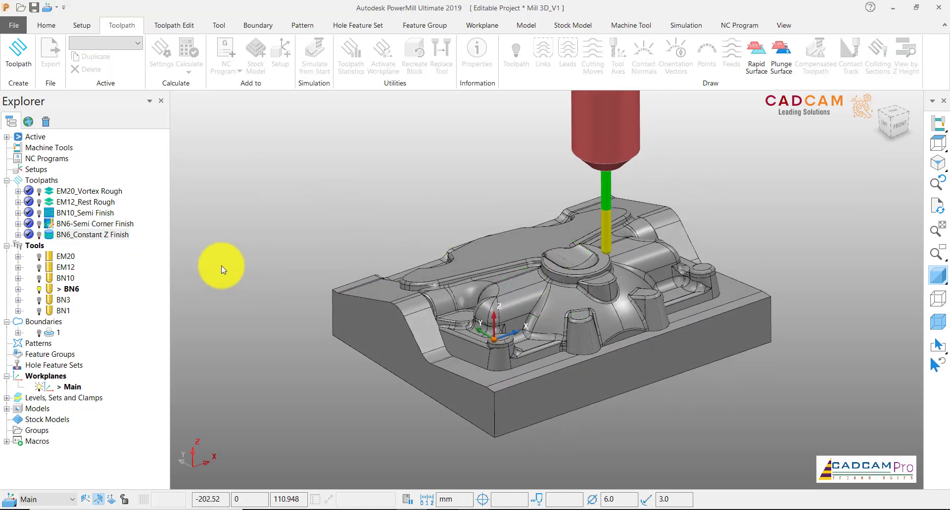
Create and calculate a shallow boundary for the BN6 tool with an upper angle of 35 and a lower angle of 0
right_click(49, 324)
mouse_move(115, 166)
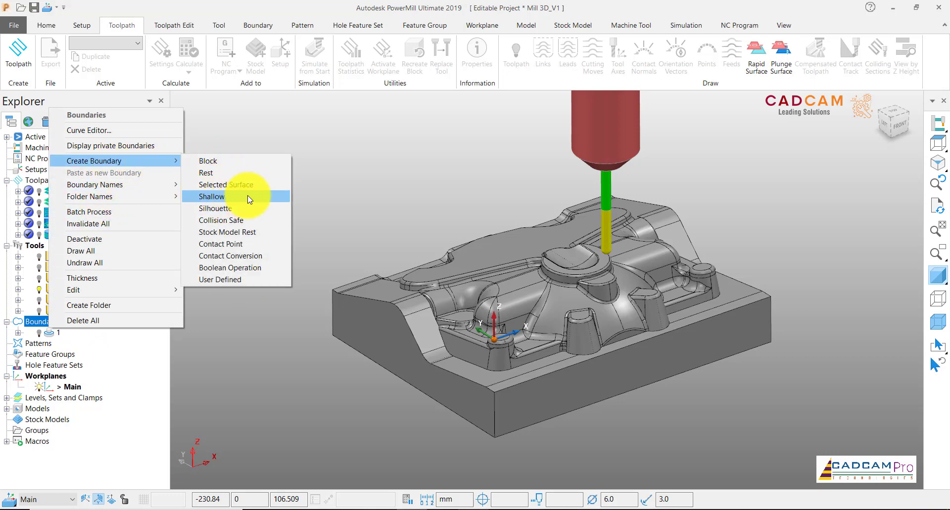
left_click(267, 199)
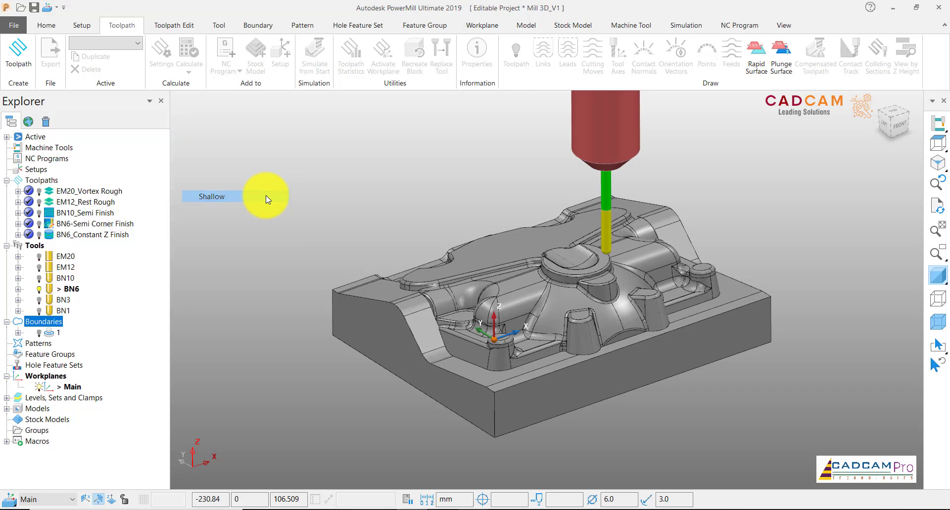
left_click(201, 305)
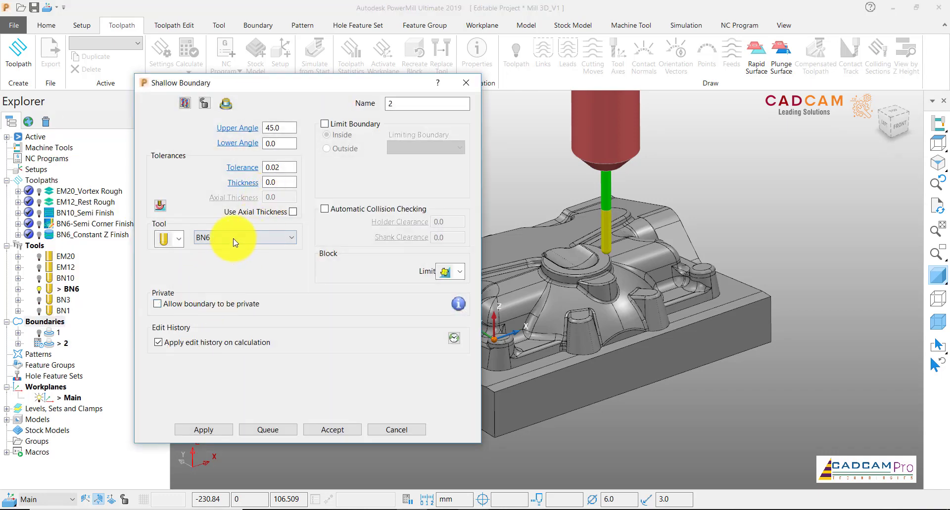
double_click(289, 131)
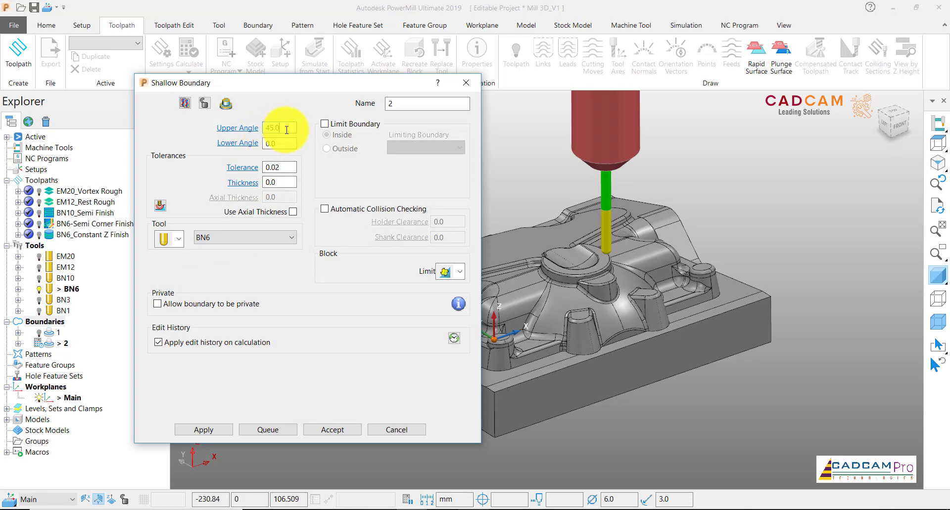
key("Tab")
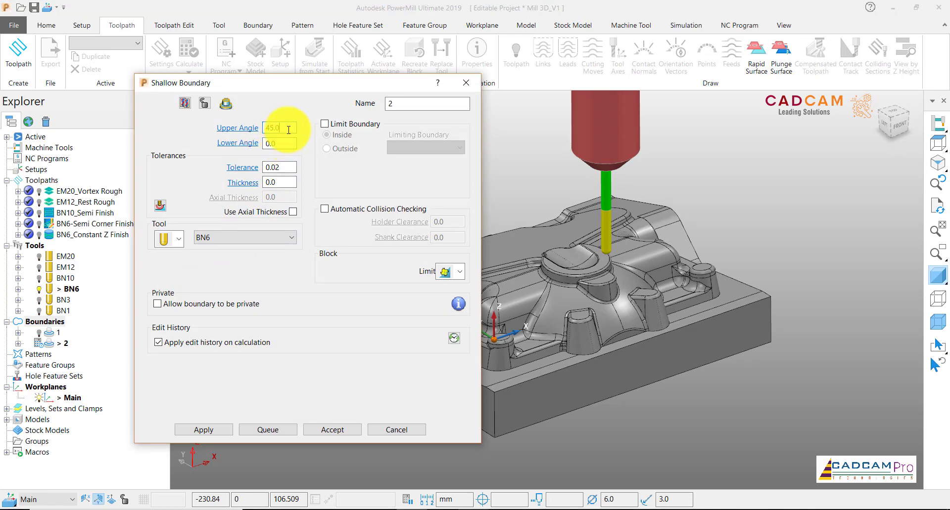
double_click(288, 130)
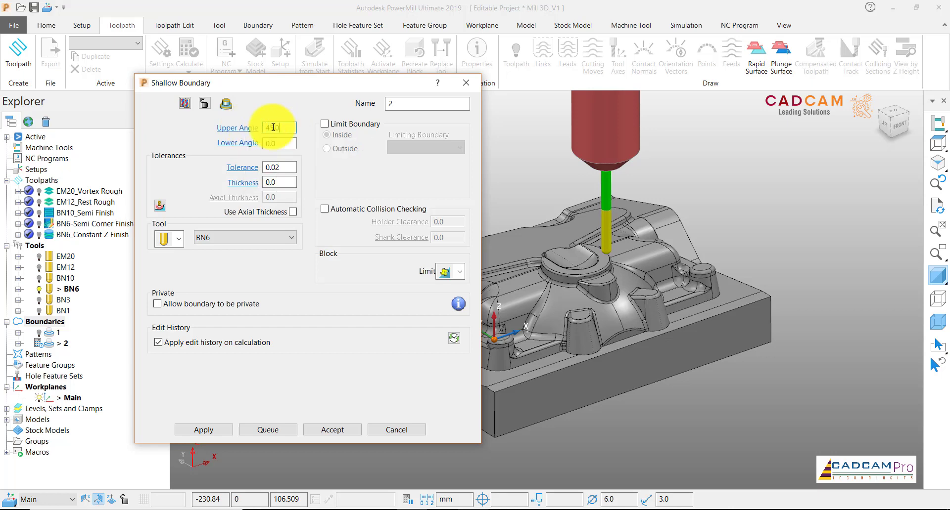
type("35")
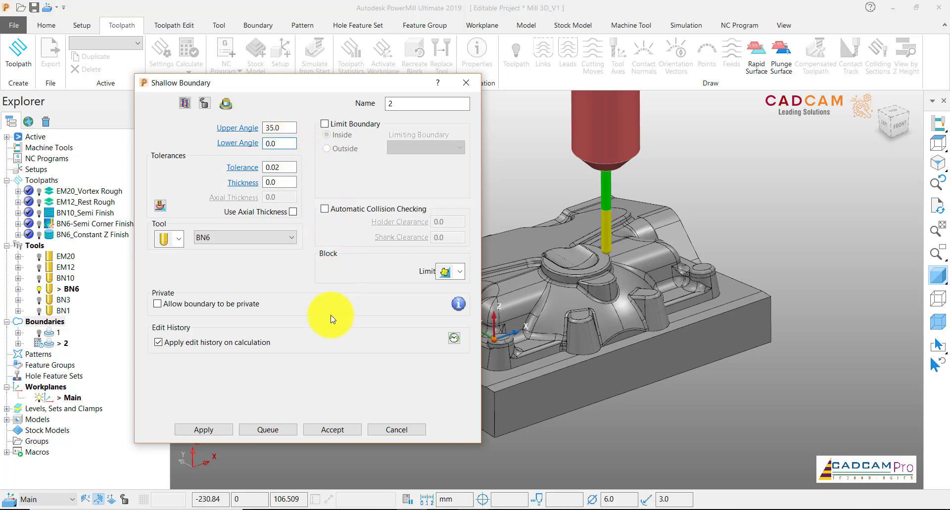
left_click(221, 429)
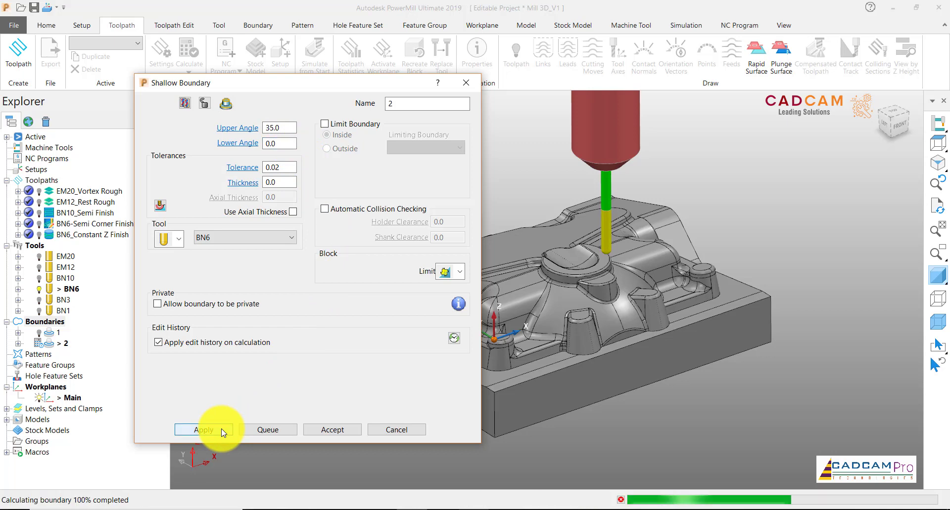
left_click(334, 430)
Examine the shallow boundary's outlines around the pockets, bosses and flat areas from above and at an angle
middle_click_drag(630, 320, 593, 453)
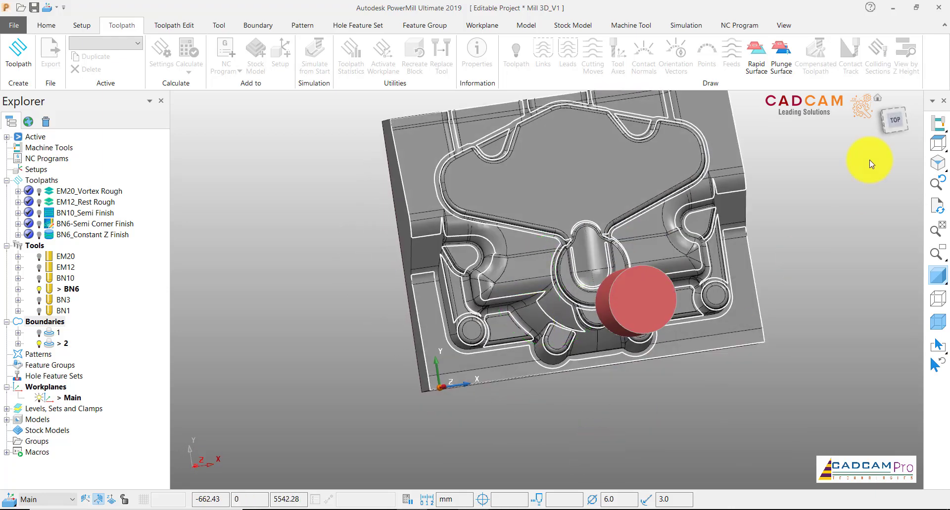
left_click(894, 124)
scroll(401, 294, "up", 4)
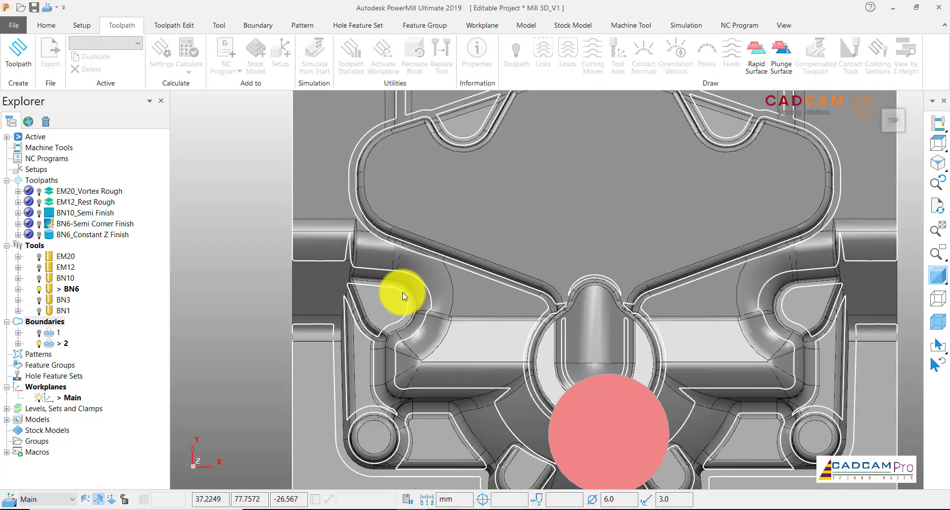
scroll(400, 295, "down", 5)
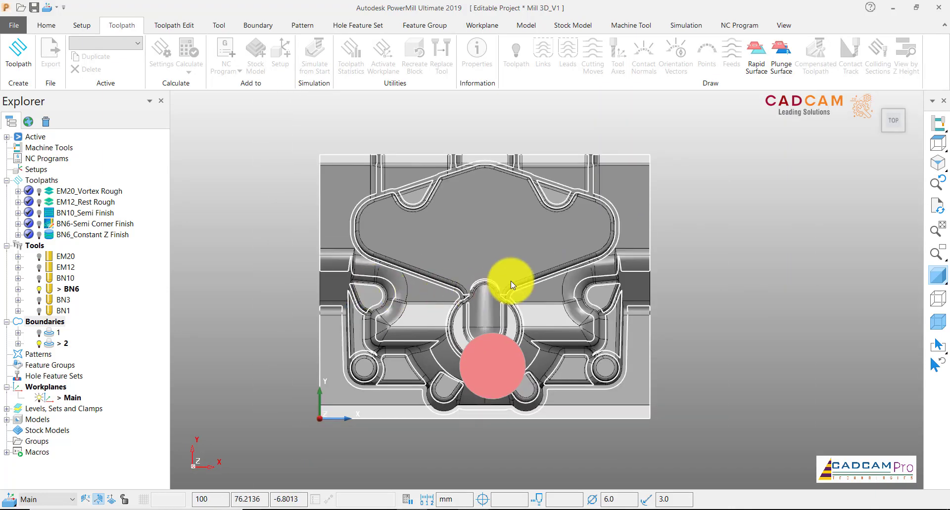
scroll(528, 174, "up", 3)
scroll(528, 174, "down", 2)
scroll(469, 297, "down", 1)
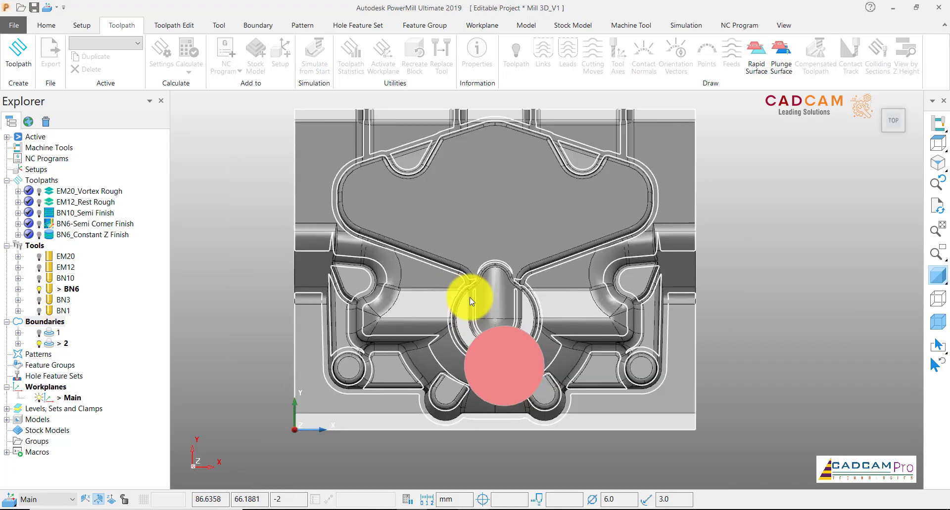
scroll(426, 413, "up", 2)
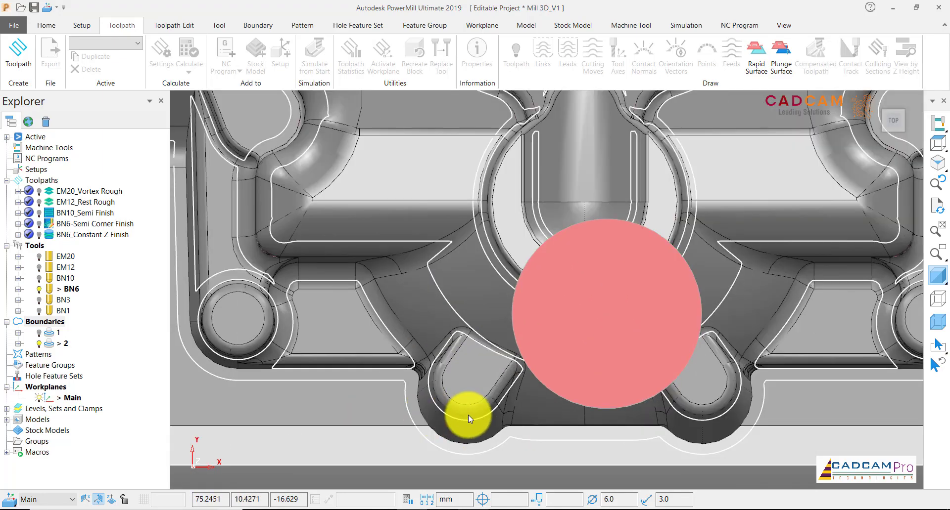
scroll(467, 415, "down", 3)
middle_click_drag(562, 365, 545, 293)
scroll(622, 284, "down", 3)
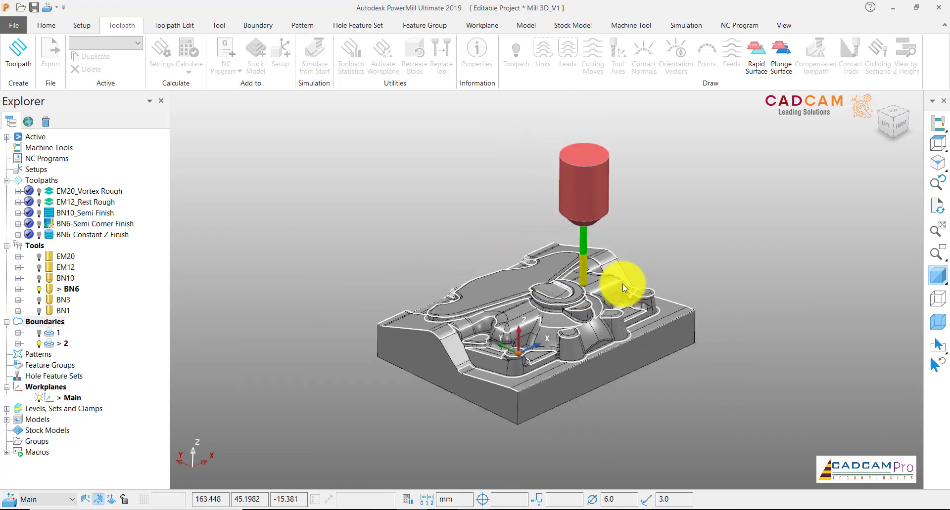
scroll(568, 329, "up", 3)
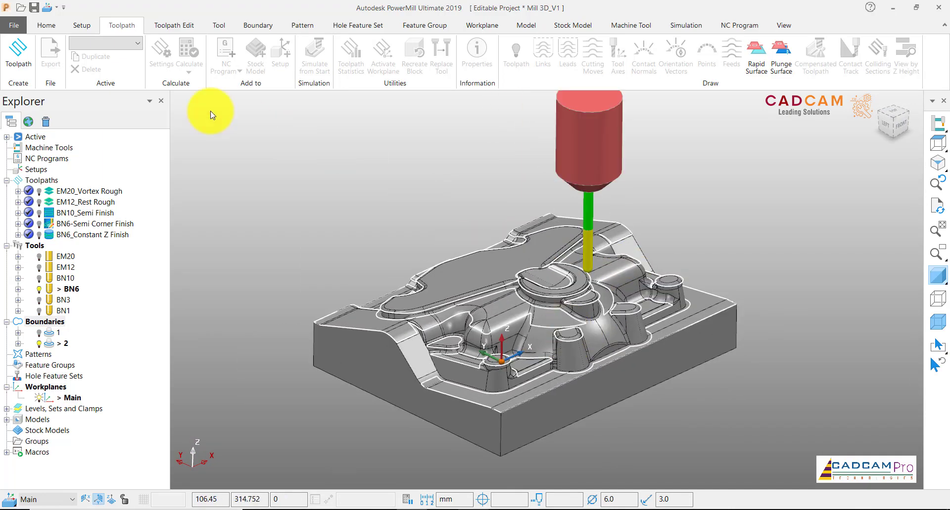
Create a Raster Finishing toolpath and name it BN6_Raster Finish Shallow
left_click(50, 30)
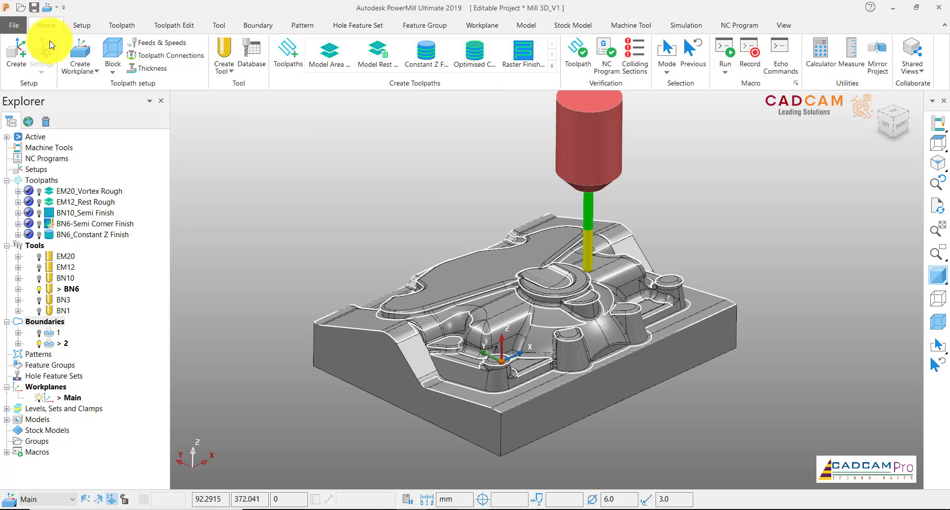
left_click(283, 58)
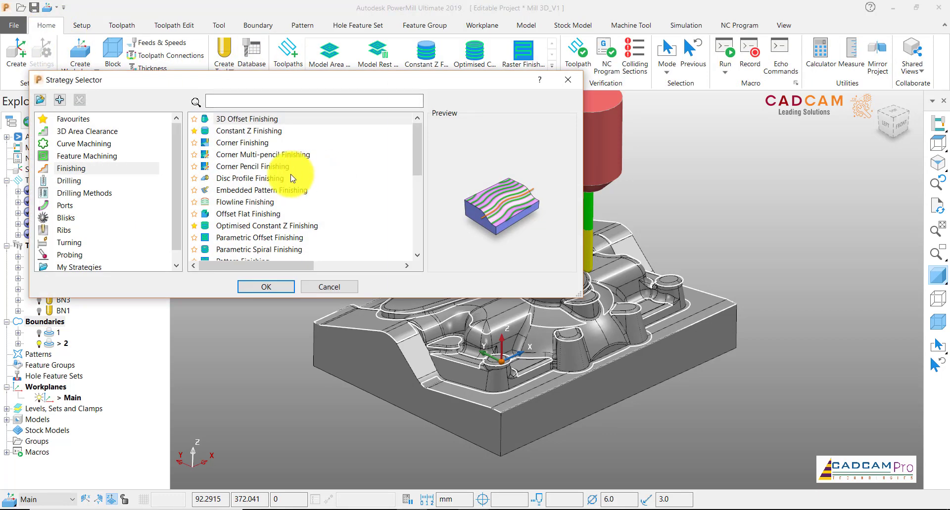
scroll(259, 168, "down", 2)
scroll(257, 171, "down", 2)
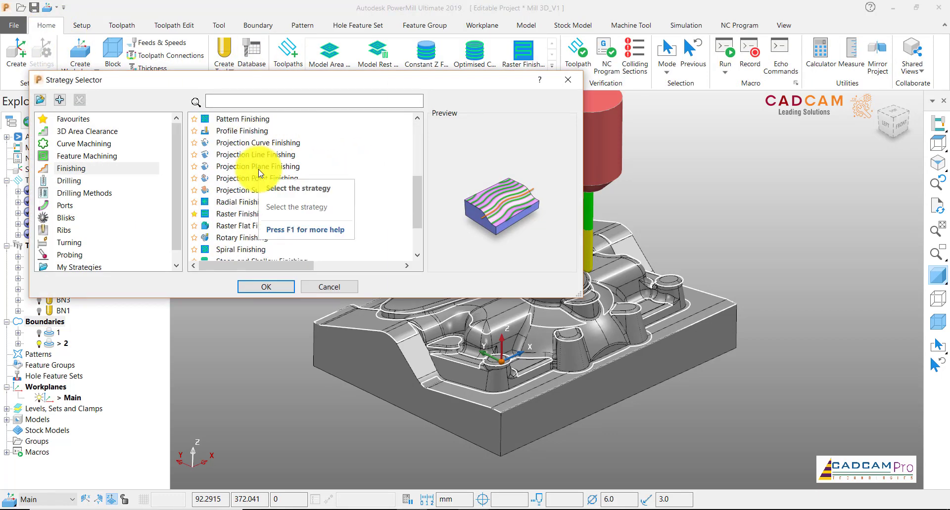
left_click(241, 214)
left_click(285, 289)
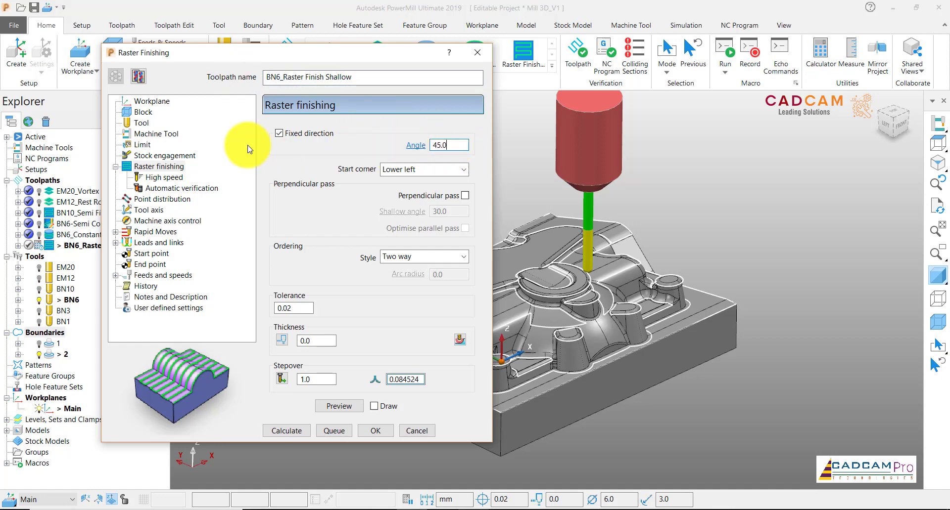
Limit the raster toolpath to boundary 2, with trimming set to keep inside
left_click(141, 146)
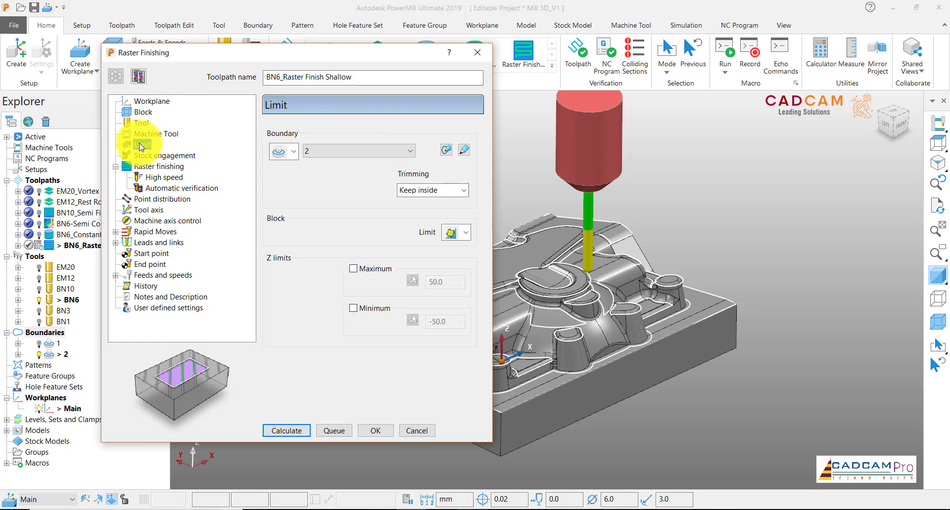
left_click(329, 152)
left_click(332, 190)
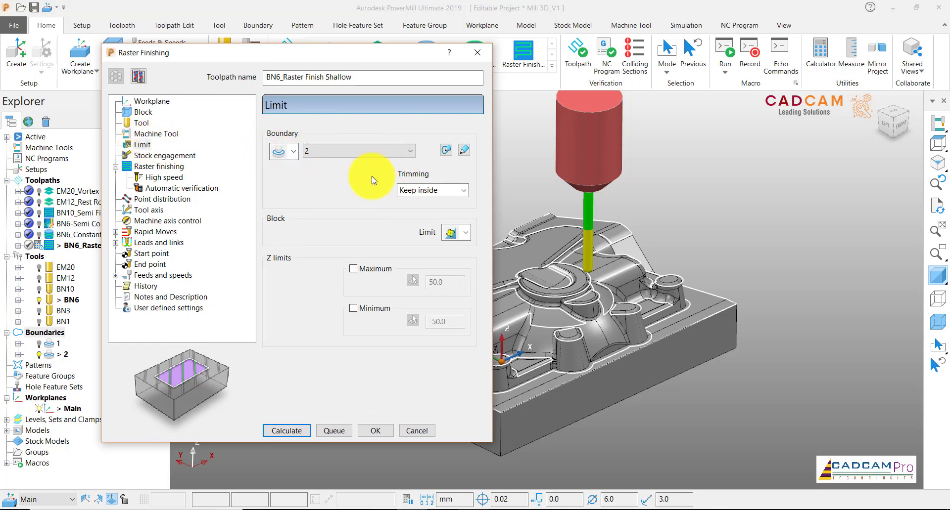
Set the raster angle to 30 and the stepover to 0.2, and draw a preview of the raster pattern
left_click(149, 156)
left_click(150, 166)
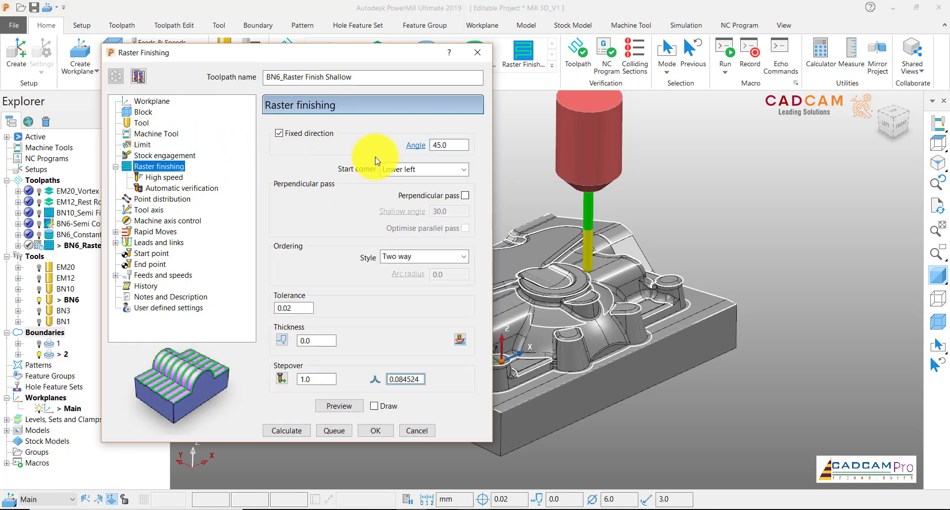
double_click(447, 145)
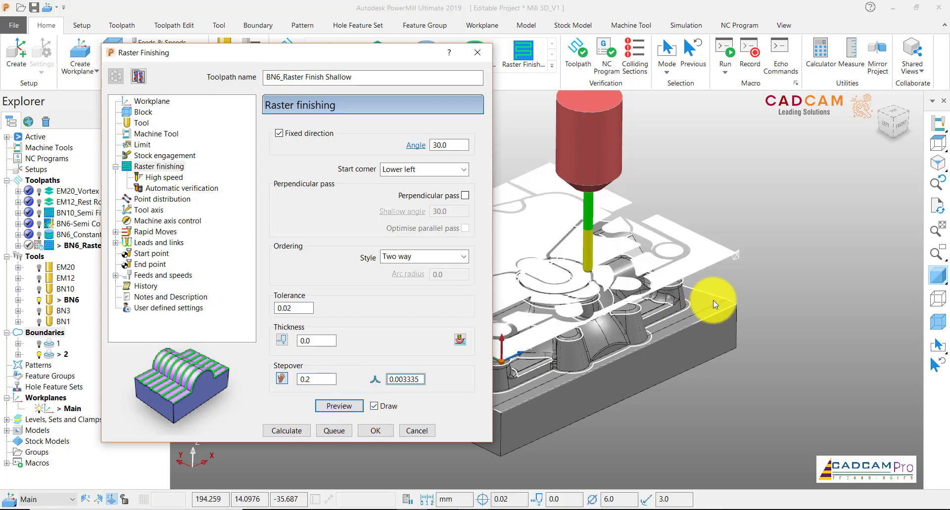
Examine the density, direction and coverage of the previewed raster lines over the part's shallow areas
middle_click_drag(674, 250, 636, 346)
scroll(720, 286, "up", 3)
scroll(711, 271, "down", 2)
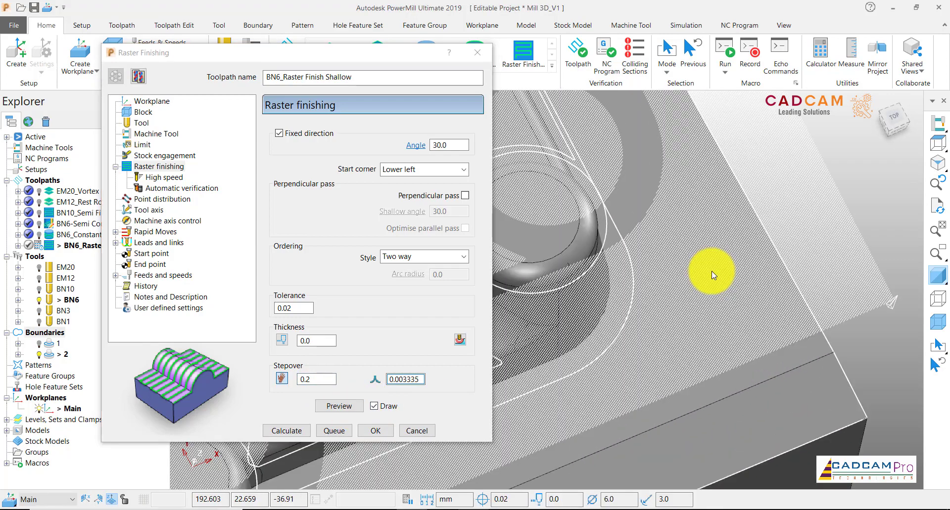
middle_click_drag(711, 271, 616, 253)
scroll(816, 318, "down", 3)
scroll(616, 253, "up", 10)
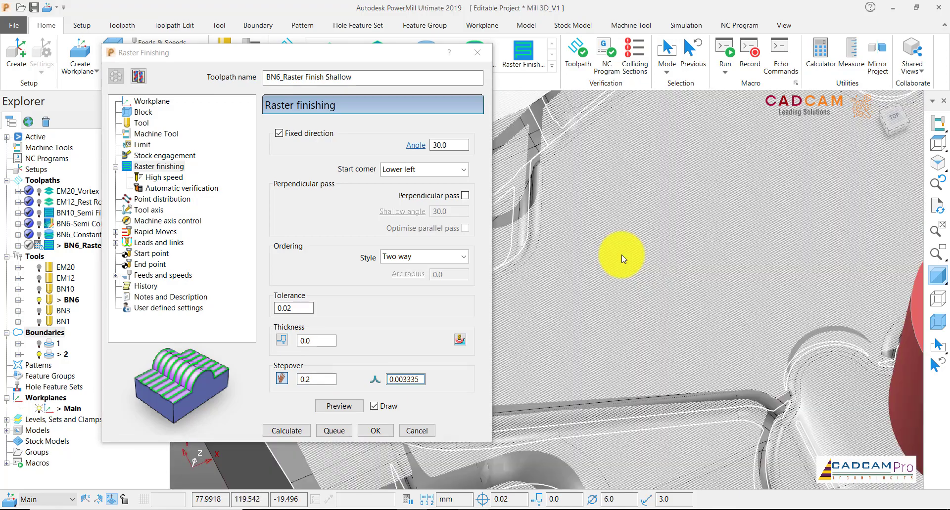
scroll(671, 313, "down", 8)
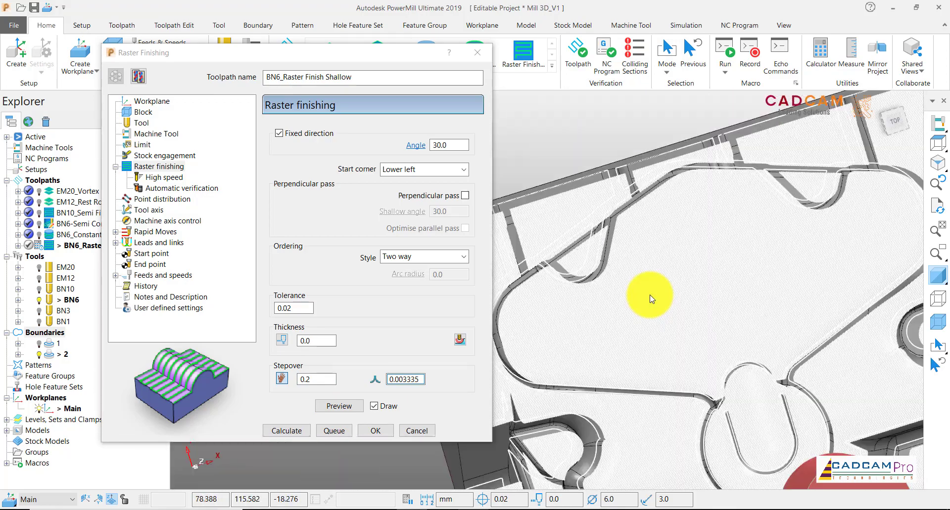
mouse_move(541, 297)
middle_mouse_down()
mouse_move(637, 294)
mouse_move(693, 201)
mouse_move(713, 252)
middle_mouse_up()
scroll(658, 202, "down", 2)
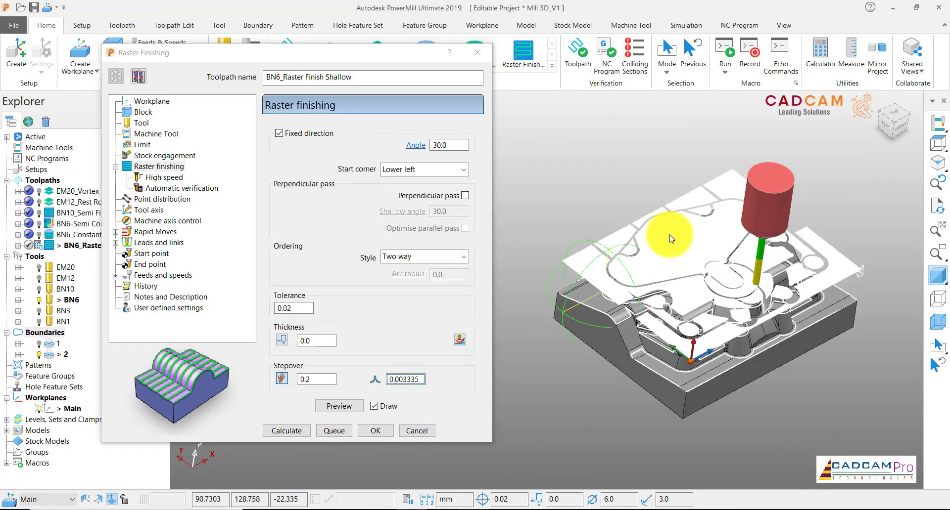
Calculate the raster toolpath's rapid move heights from block and model, with rapid clearance 10 and plunge clearance 5
middle_click_drag(658, 201, 614, 271)
left_click(169, 178)
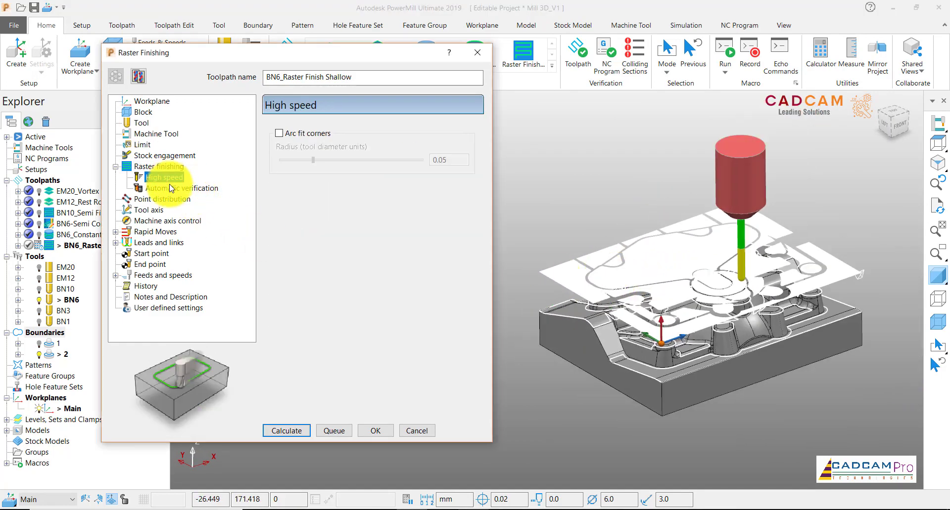
left_click(171, 188)
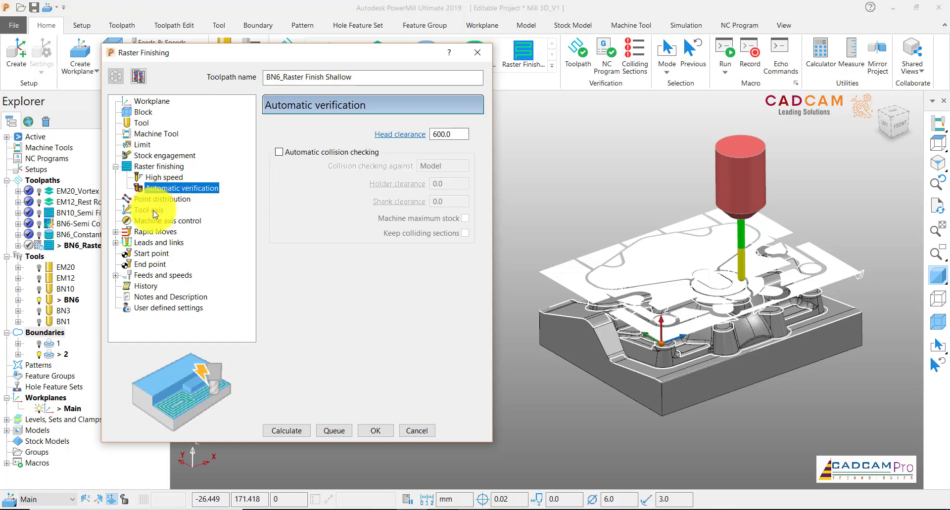
left_click(155, 211)
left_click(155, 232)
left_click(432, 378)
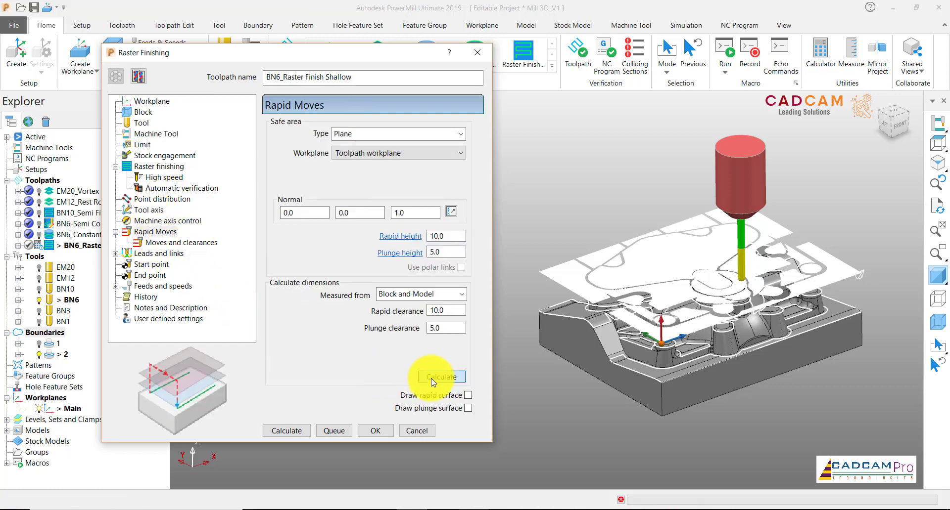
Review the raster toolpath's lead-in settings and calculate the BN6_Raster Finish Shallow toolpath
left_click(158, 255)
left_click(157, 264)
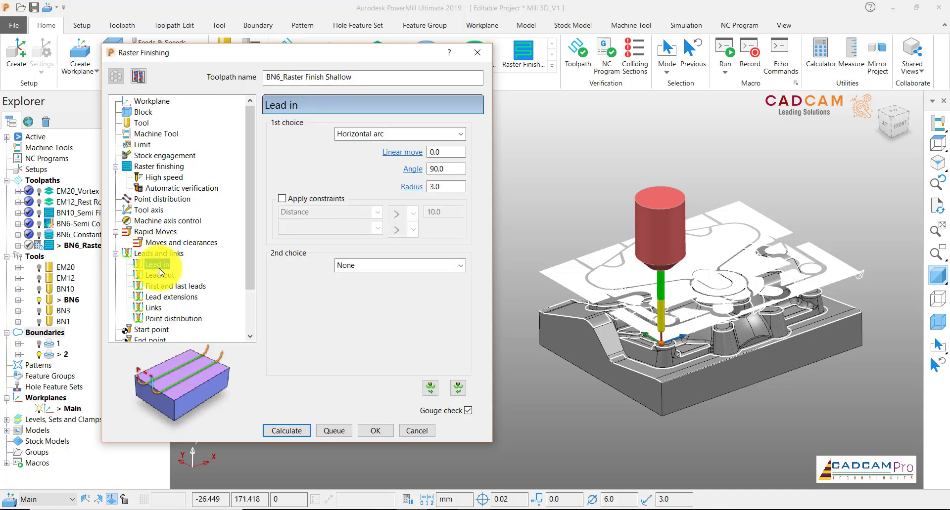
left_click(292, 431)
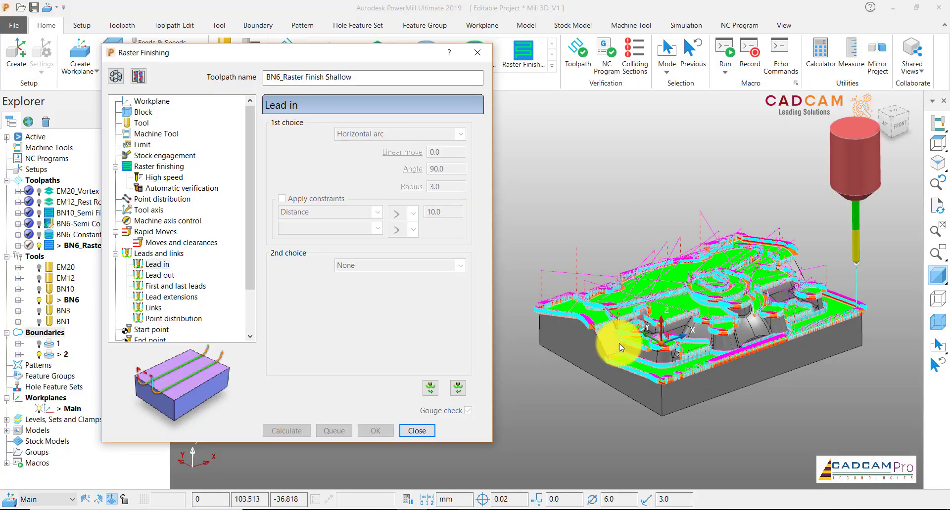
Examine the calculated raster passes, their leads and links, and how they follow the boundary edges across the part
scroll(737, 354, "up", 2)
scroll(737, 354, "up", 10)
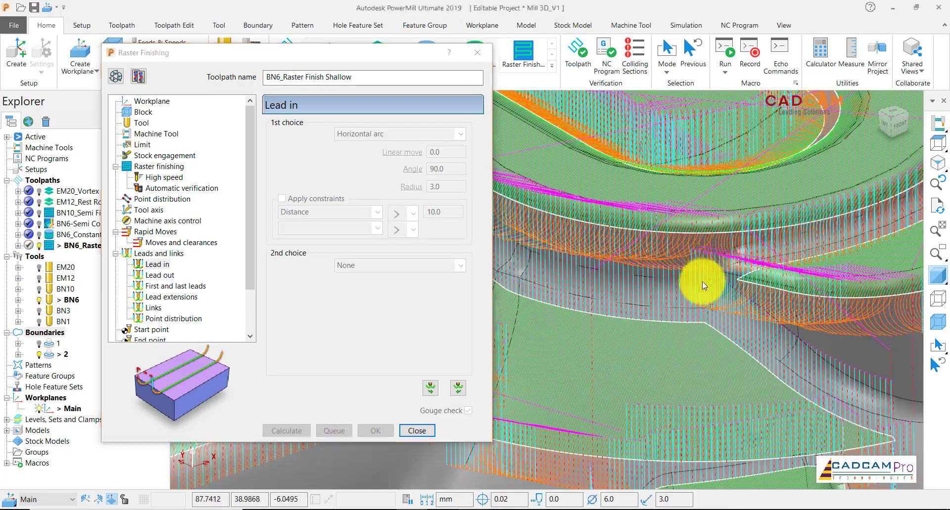
scroll(528, 376, "down", 6)
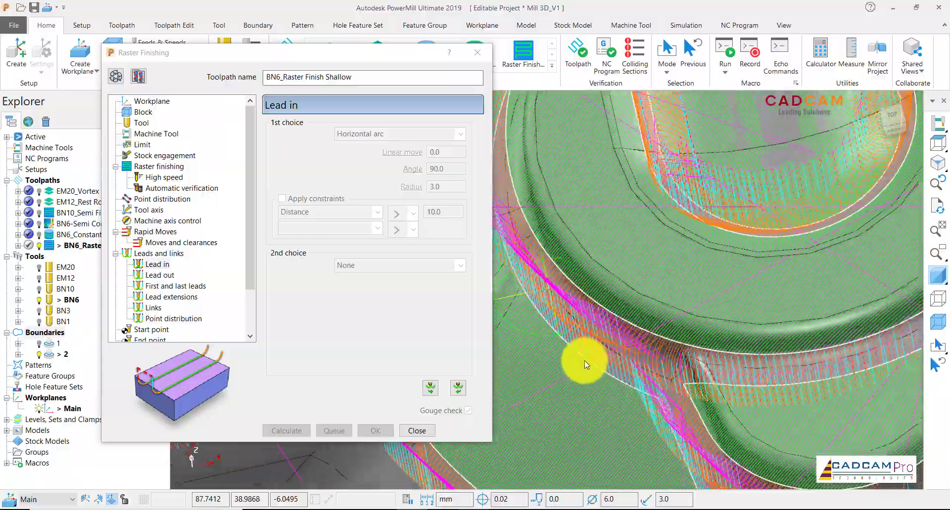
middle_click_drag(690, 343, 714, 254)
scroll(740, 366, "down", 5)
scroll(674, 382, "up", 10)
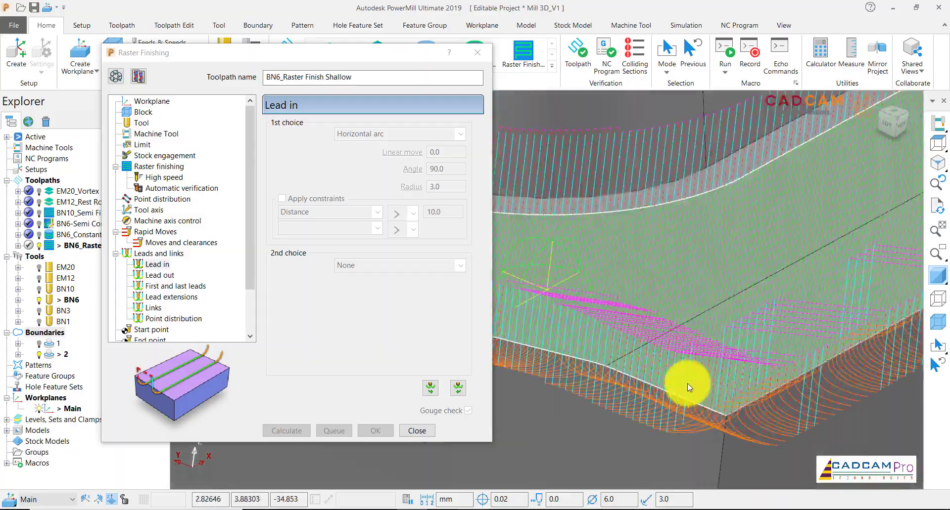
middle_click_drag(607, 400, 627, 345)
scroll(695, 353, "down", 5)
scroll(639, 342, "down", 8)
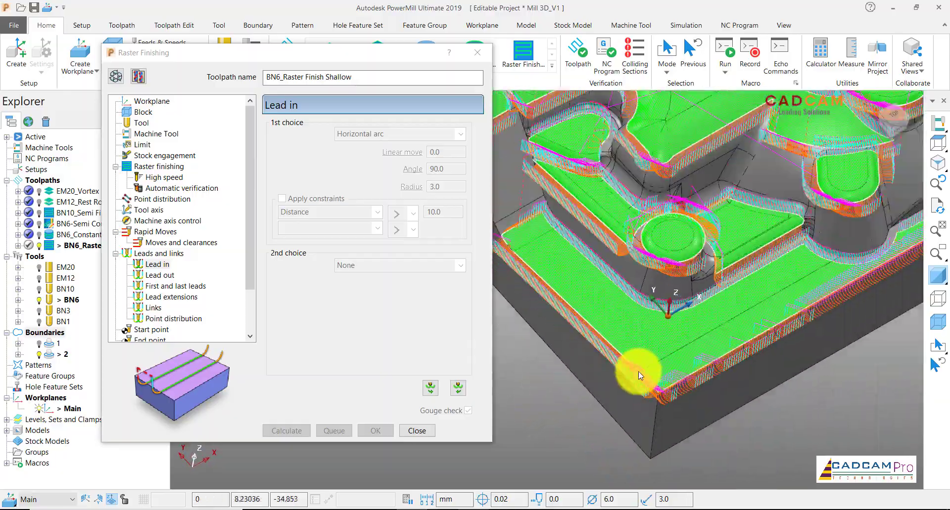
middle_click_drag(700, 259, 696, 286)
scroll(548, 232, "up", 3)
scroll(544, 271, "up", 8)
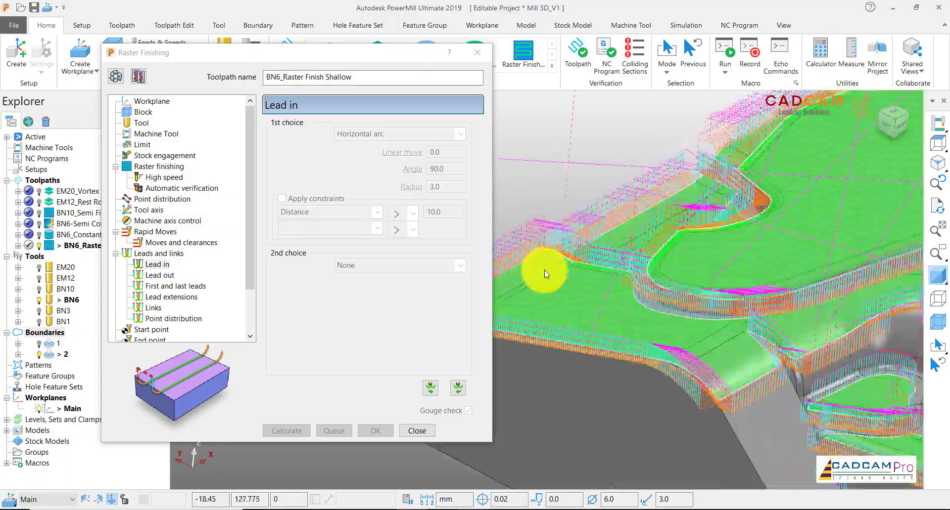
middle_click_drag(702, 271, 609, 315)
scroll(610, 313, "down", 10)
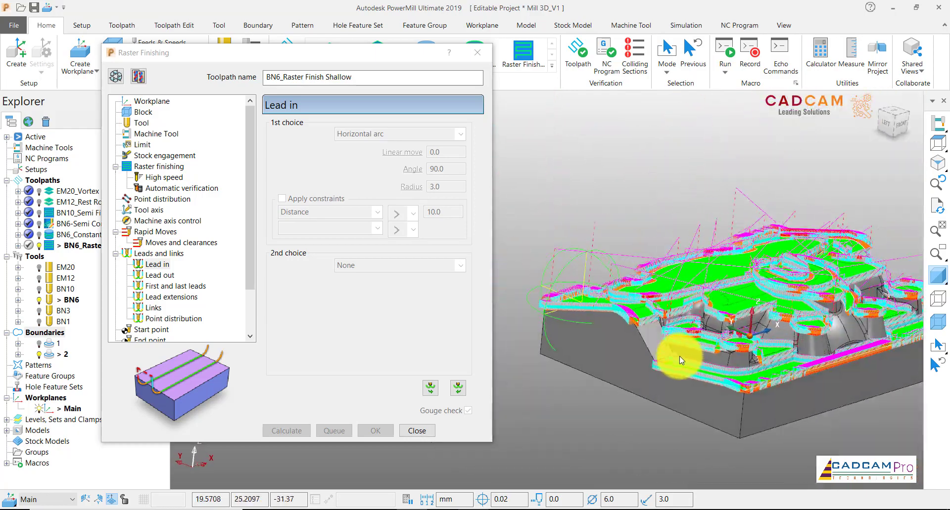
scroll(646, 320, "up", 2)
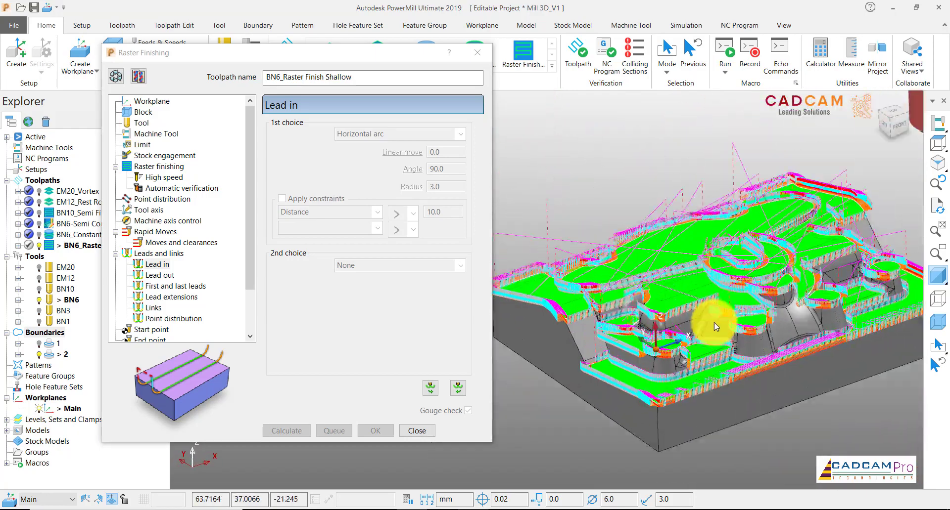
Close the raster finishing settings and display the BN6_Constant Z Finish toolpath together with the raster toolpath
left_click(417, 431)
middle_click_drag(430, 345, 445, 317)
left_click(40, 236)
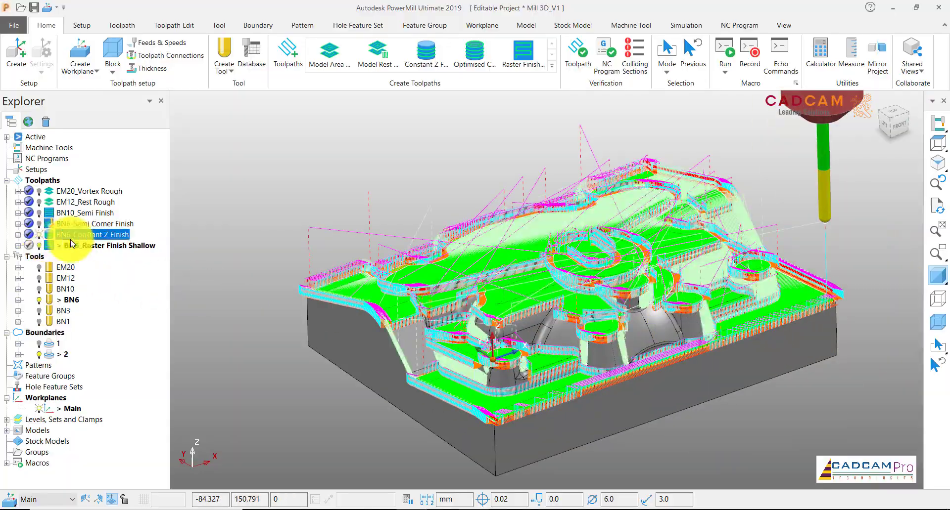
scroll(527, 327, "up", 5)
middle_click_drag(482, 288, 528, 314)
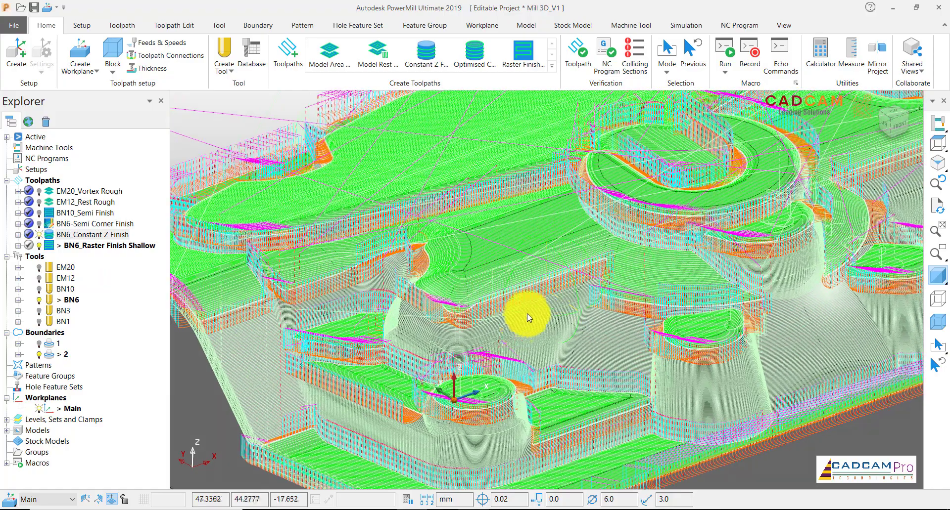
Hide the links and leads of the raster toolpath so that only its cutting moves are drawn
left_click(122, 26)
left_click(545, 59)
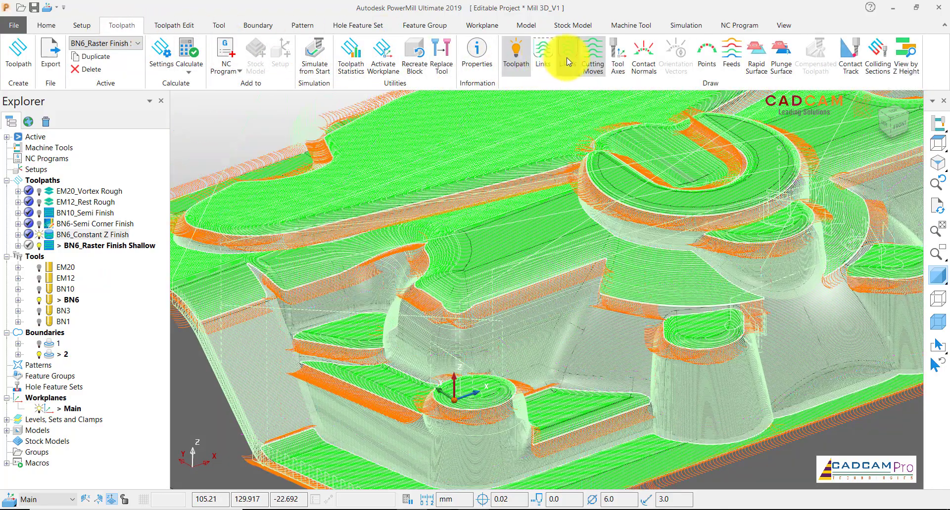
scroll(537, 199, "down", 3)
middle_click_drag(536, 199, 501, 257)
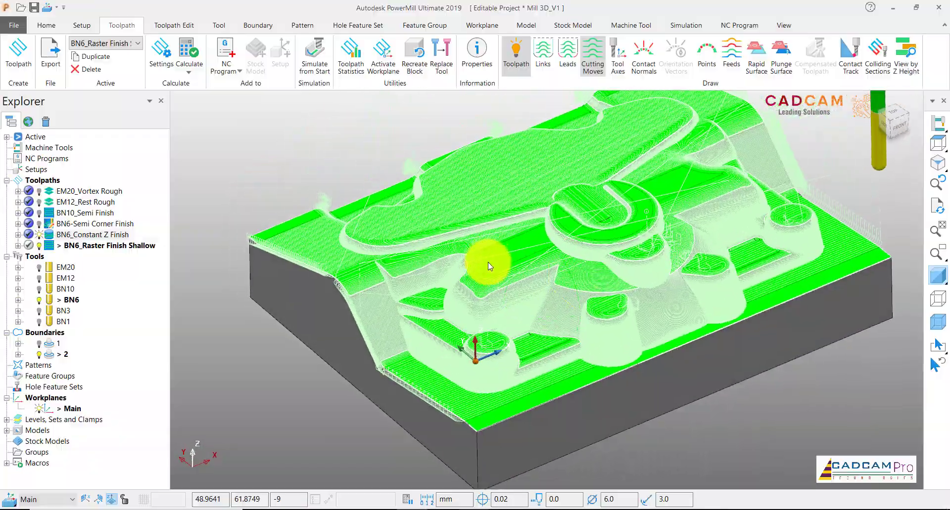
Examine, in close-up and from the front, how the raster passes and the Constant Z passes meet and overlap at the boundary
scroll(488, 262, "up", 10)
scroll(542, 356, "up", 8)
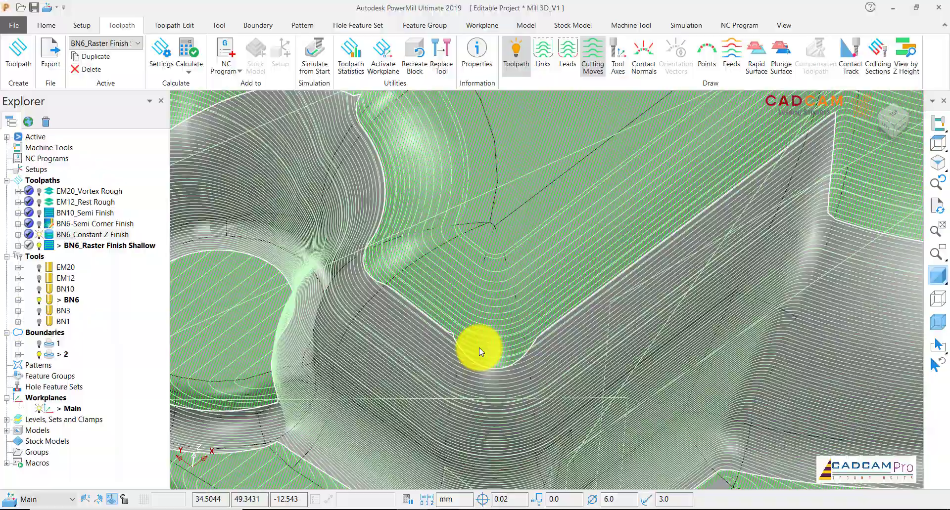
middle_click_drag(479, 352, 470, 290)
scroll(529, 326, "down", 8)
scroll(472, 304, "up", 3)
scroll(474, 317, "up", 3)
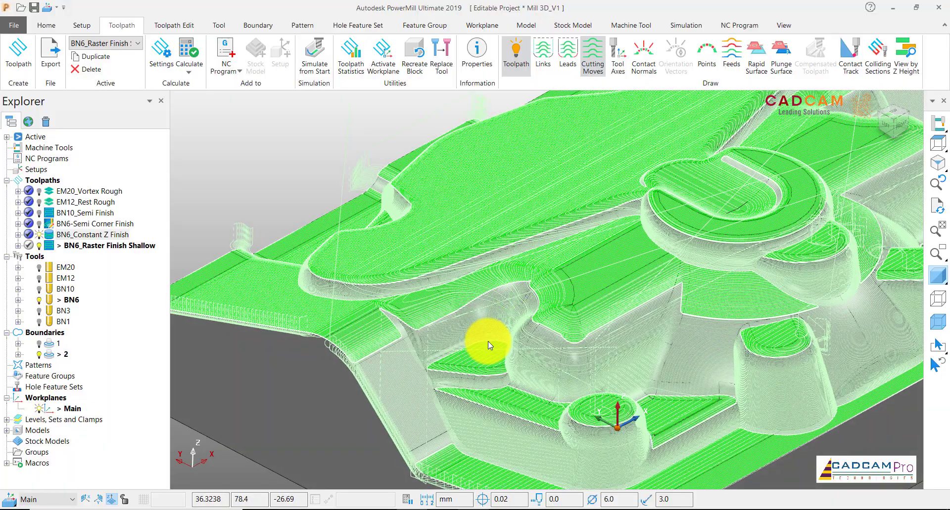
scroll(488, 342, "down", 3)
middle_click_drag(555, 307, 501, 271)
left_click(897, 126)
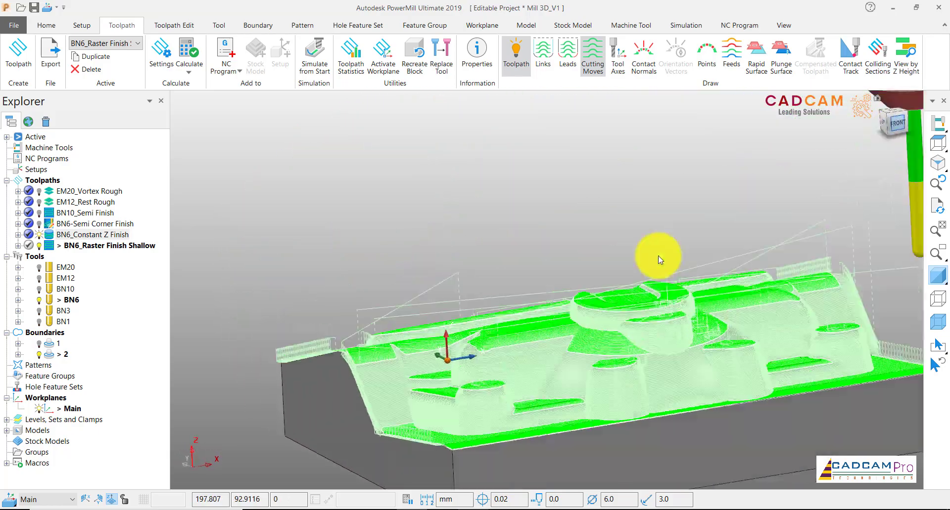
scroll(366, 375, "up", 5)
scroll(333, 331, "up", 3)
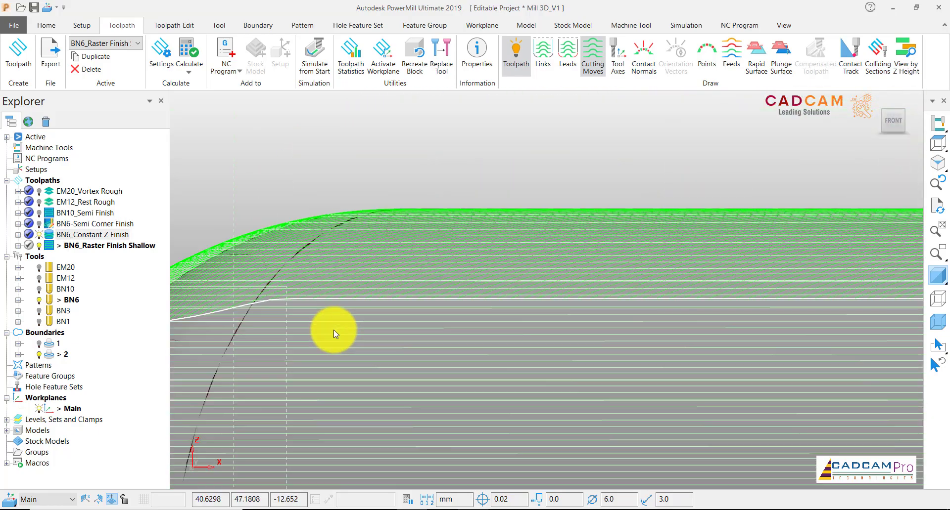
scroll(333, 330, "down", 4)
scroll(433, 256, "up", 2)
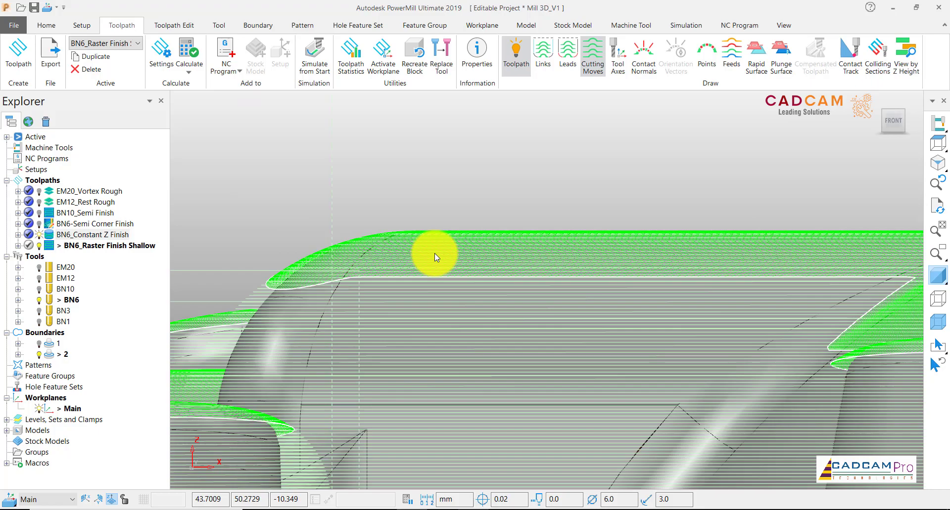
scroll(435, 253, "down", 5)
middle_click_drag(429, 296, 541, 280)
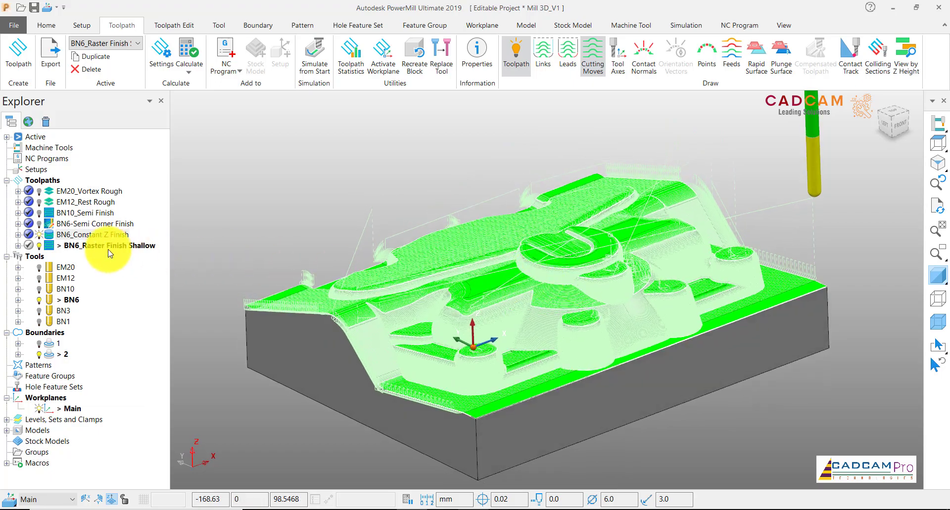
Hide the BN6_Constant Z Finish toolpath and inspect the coverage of the raster toolpath alone over the shallow areas
left_click(43, 235)
middle_click_drag(470, 302, 495, 388)
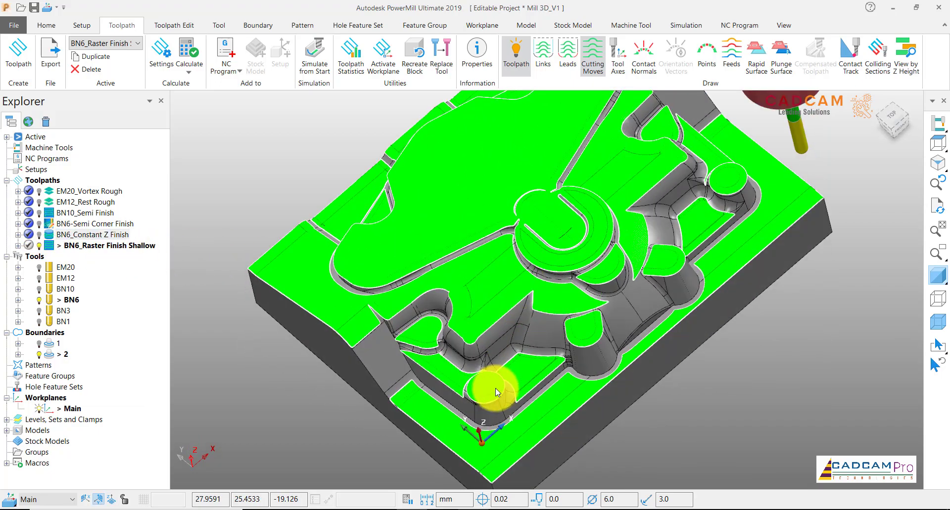
scroll(598, 275, "up", 10)
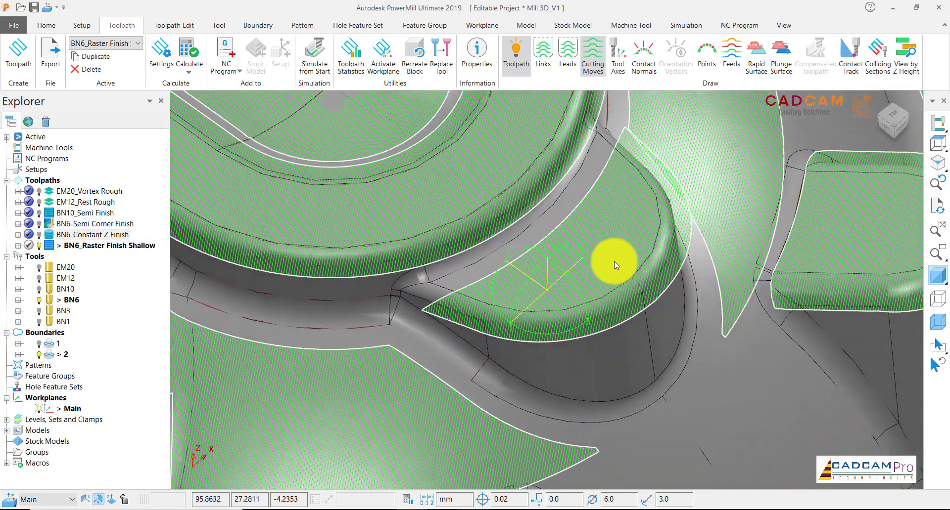
scroll(632, 275, "down", 10)
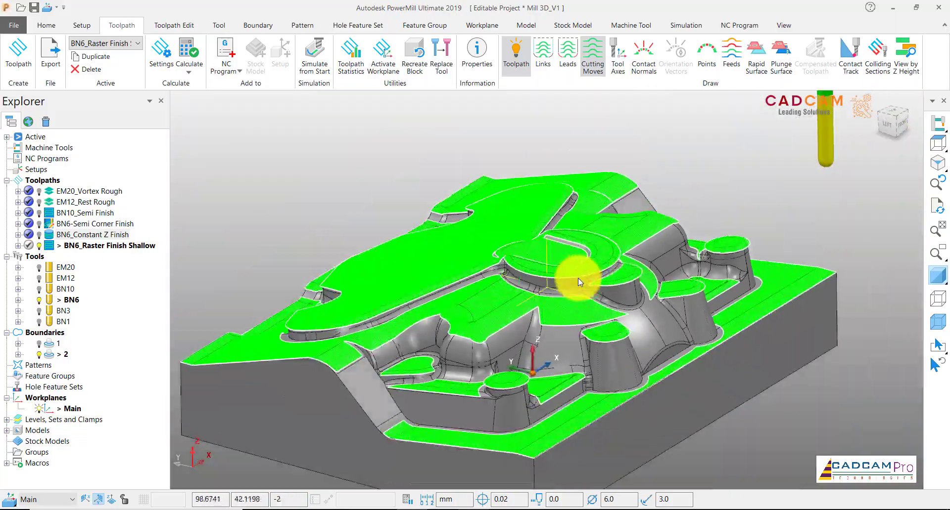
middle_click_drag(578, 282, 536, 170)
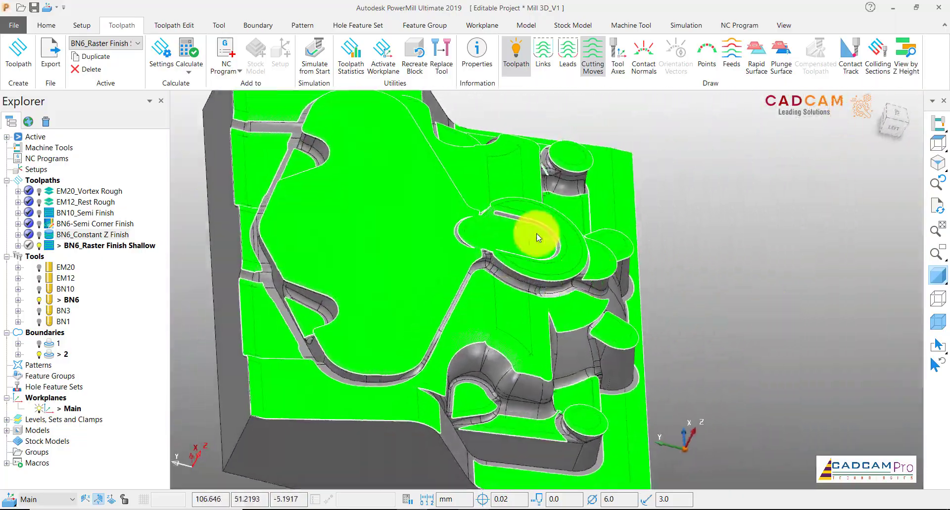
scroll(550, 226, "up", 8)
middle_click_drag(550, 222, 444, 270)
scroll(625, 296, "down", 3)
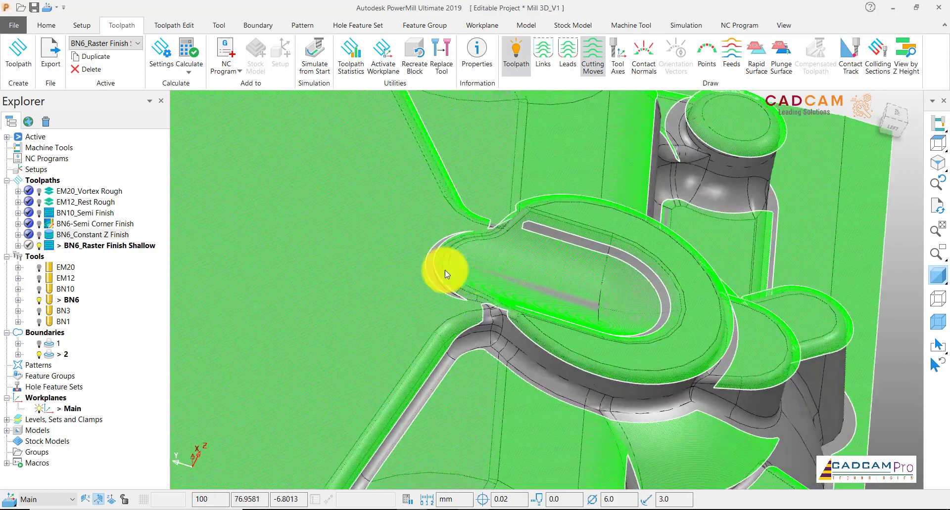
Display the BN6_Constant Z Finish toolpath again and check the combined coverage around the raised feature's curved slot
left_click(42, 236)
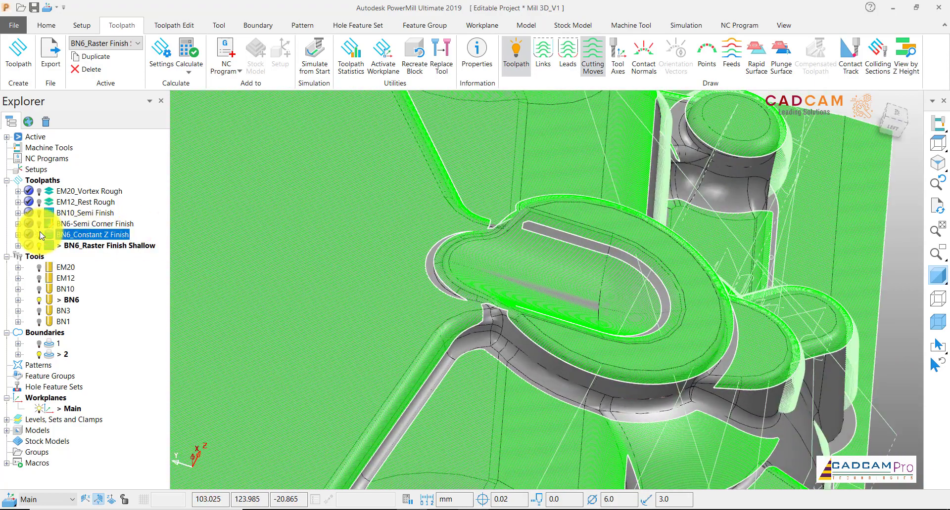
scroll(592, 271, "up", 5)
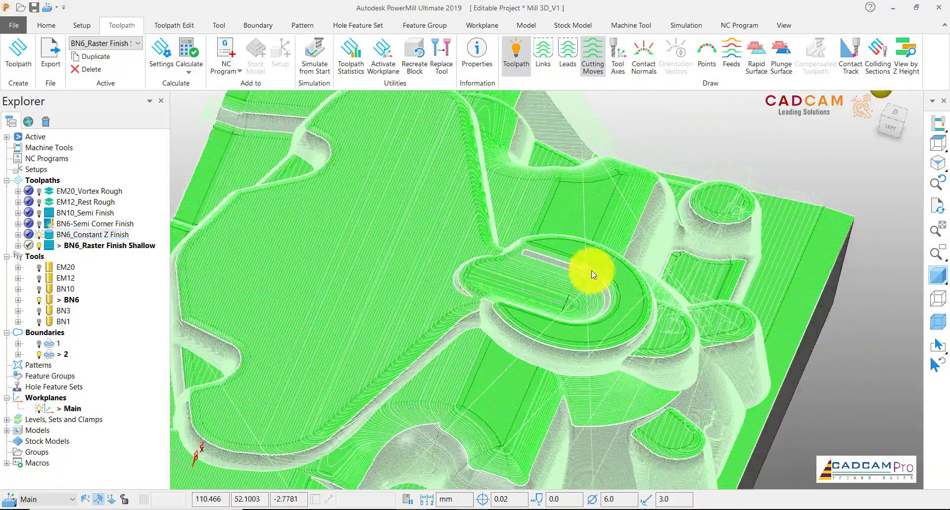
scroll(590, 285, "down", 1)
scroll(589, 308, "down", 3)
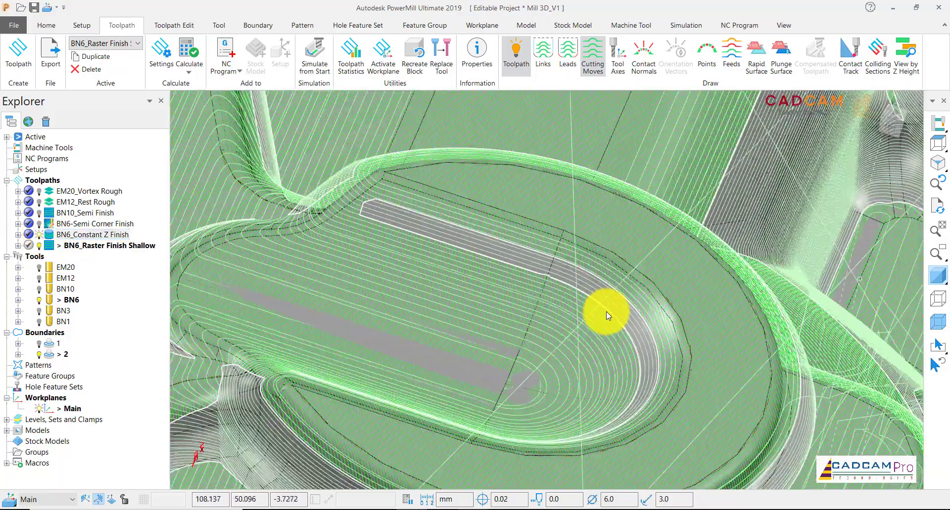
scroll(568, 308, "down", 5)
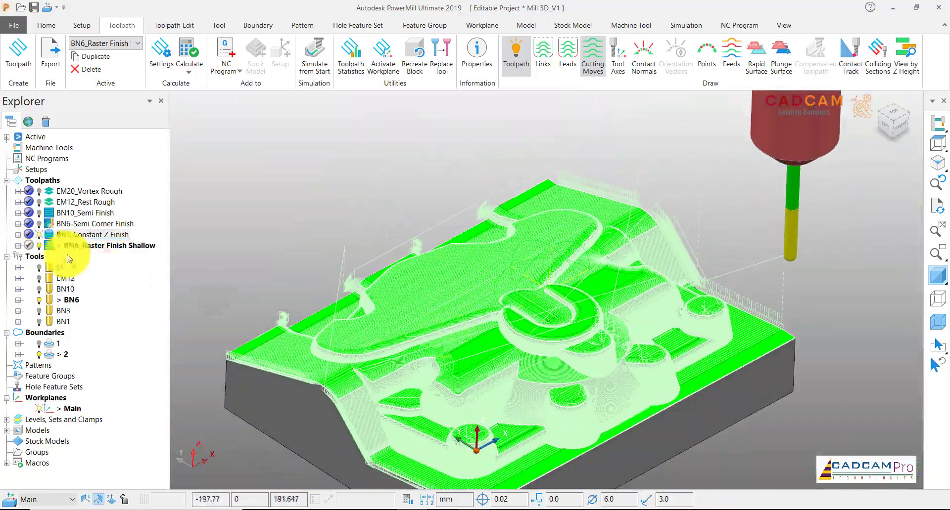
Hide both the BN6_Constant Z Finish and BN6_Raster Finish Shallow toolpaths, leaving the bare model with its boundary
left_click(39, 236)
scroll(402, 296, "down", 3)
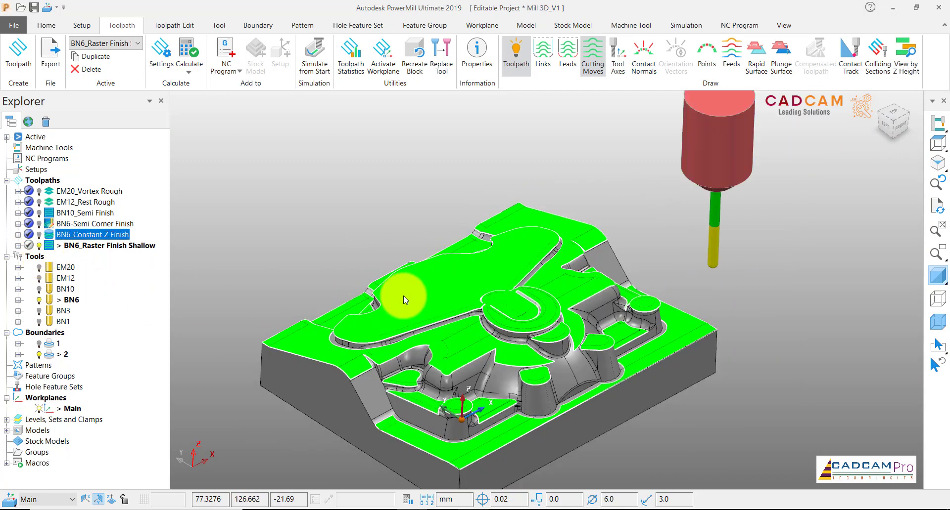
left_click(92, 247)
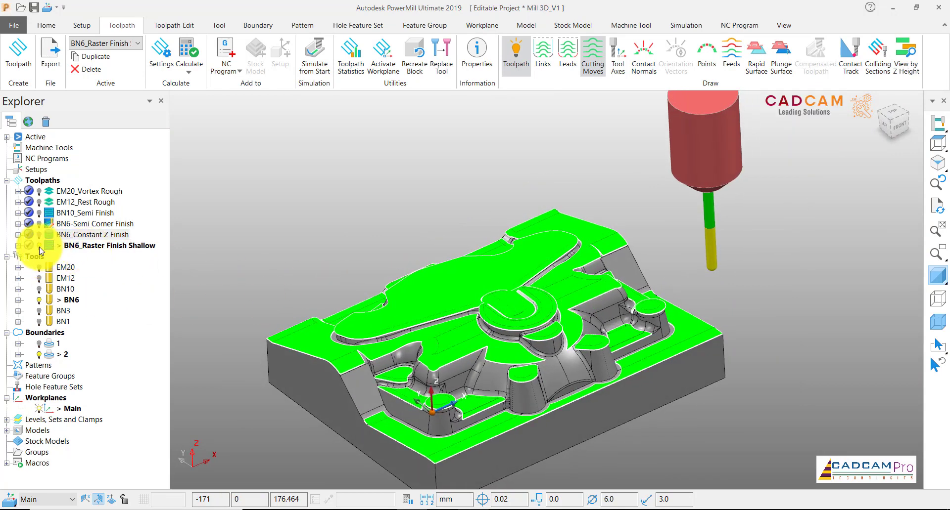
left_click(40, 246)
scroll(354, 255, "down", 2)
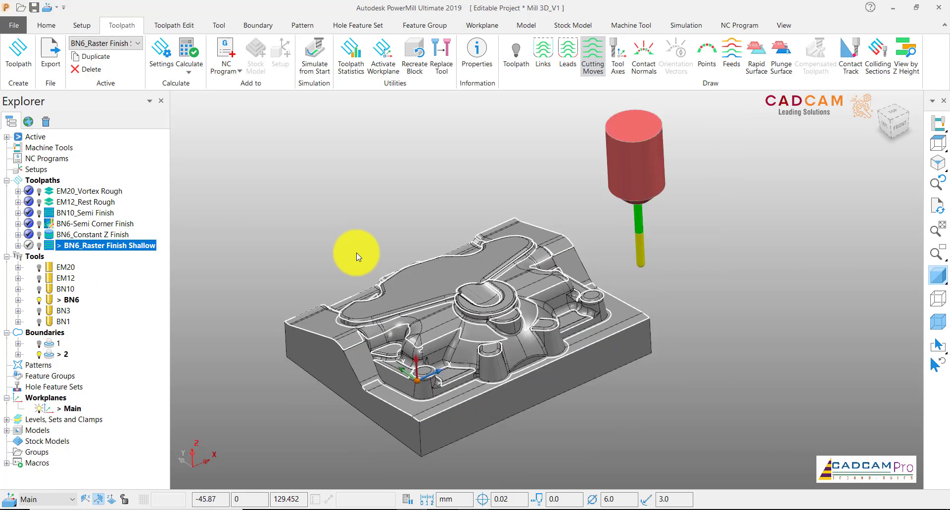
Create and calculate a non-private shallow boundary for the BN6 tool with an upper angle of 60
right_click(49, 338)
mouse_move(116, 171)
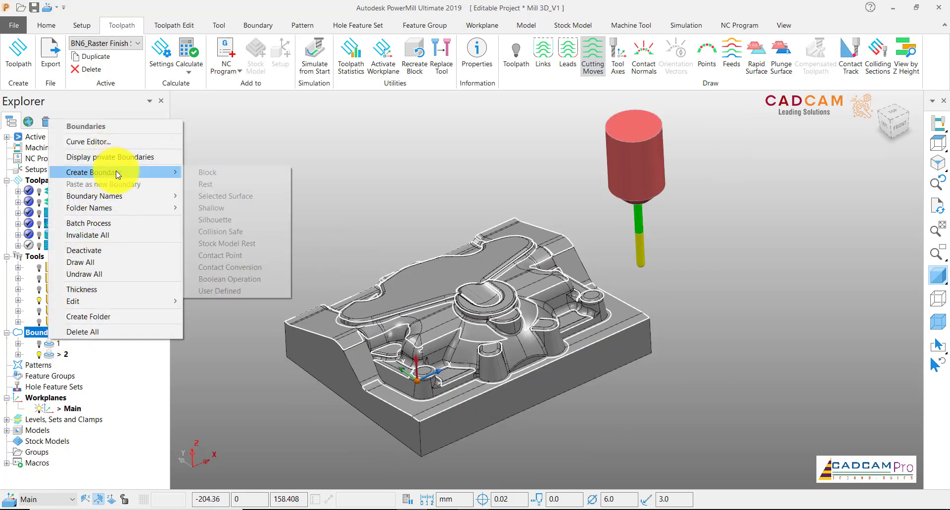
left_click(217, 207)
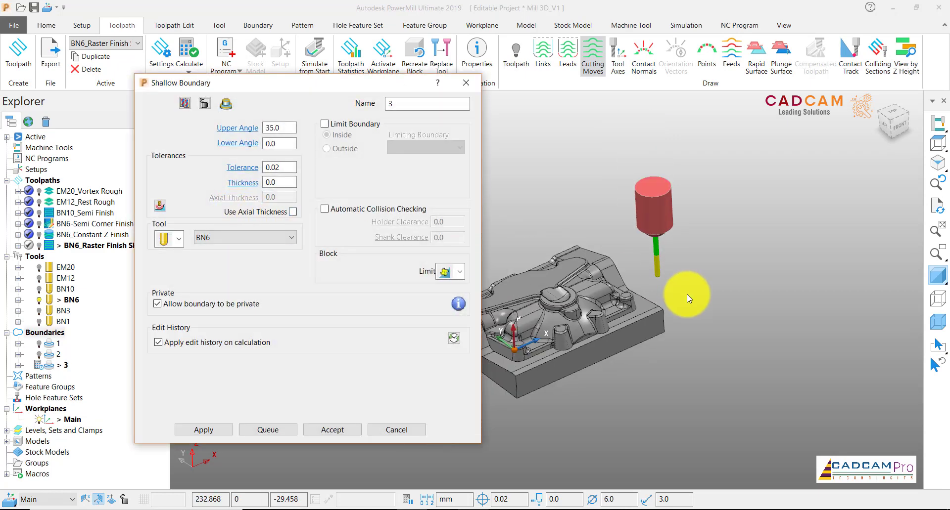
middle_click_drag(687, 294, 565, 286)
left_click(156, 303)
left_click(176, 309)
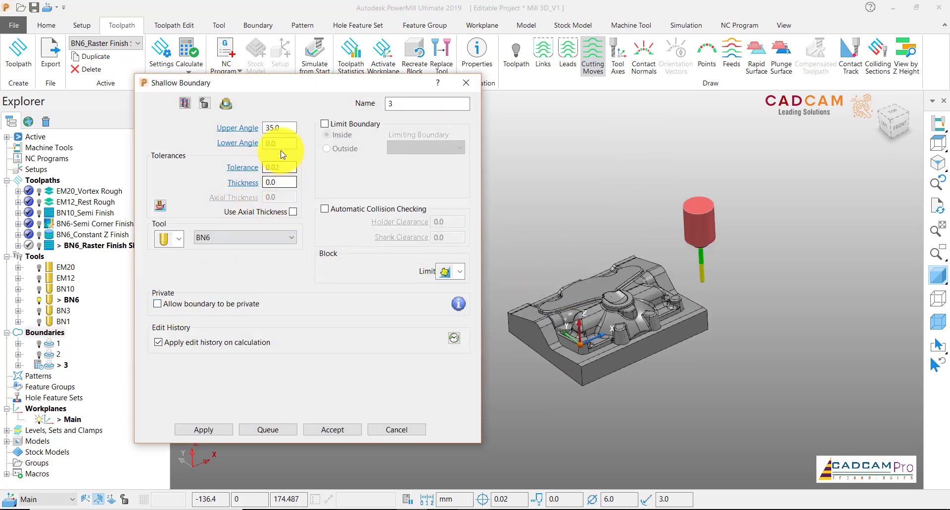
left_click_drag(277, 129, 263, 133)
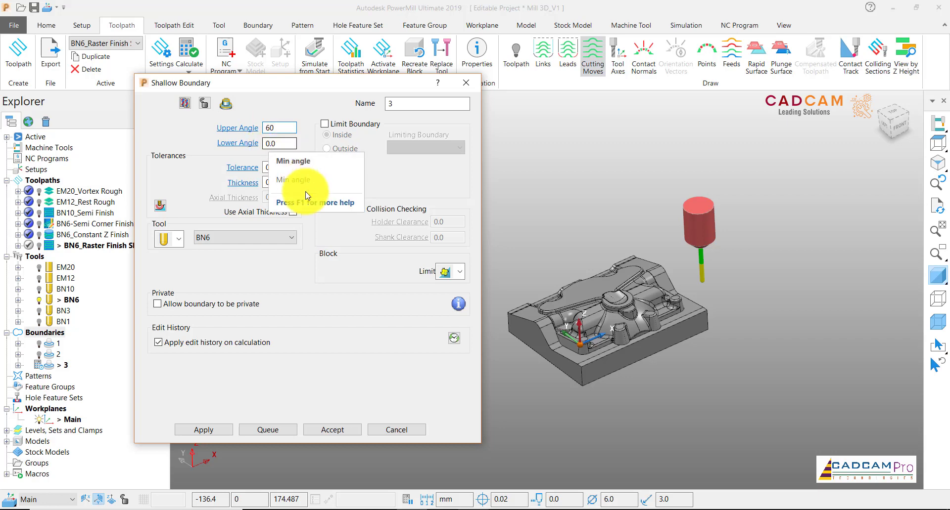
left_click(226, 431)
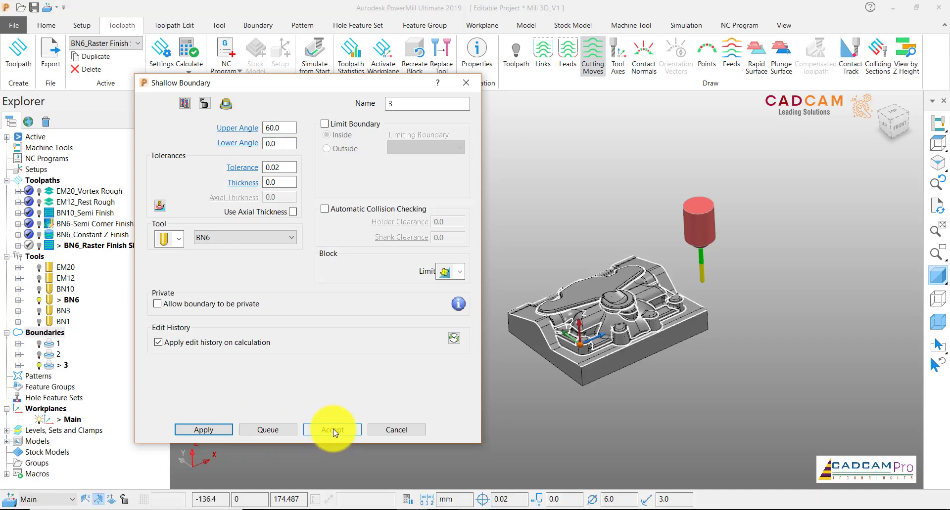
left_click(332, 430)
Compare the new shallow boundary with boundary 2 on the model by temporarily displaying boundary 2
middle_click_drag(657, 307, 659, 390)
scroll(594, 331, "up", 5)
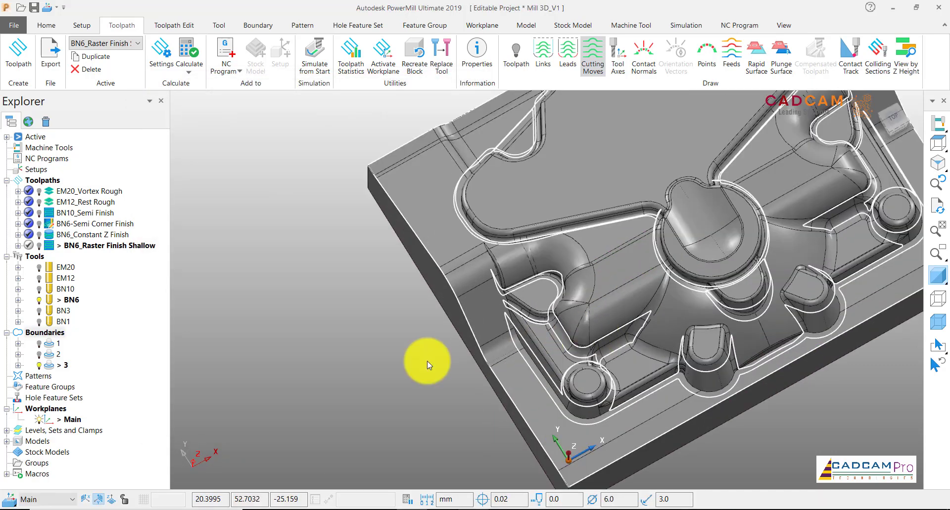
left_click(40, 355)
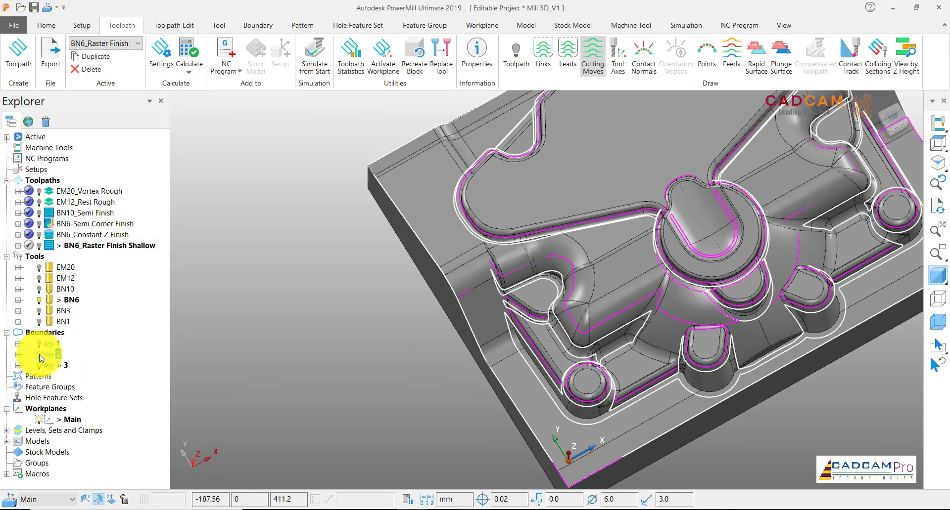
left_click(39, 355)
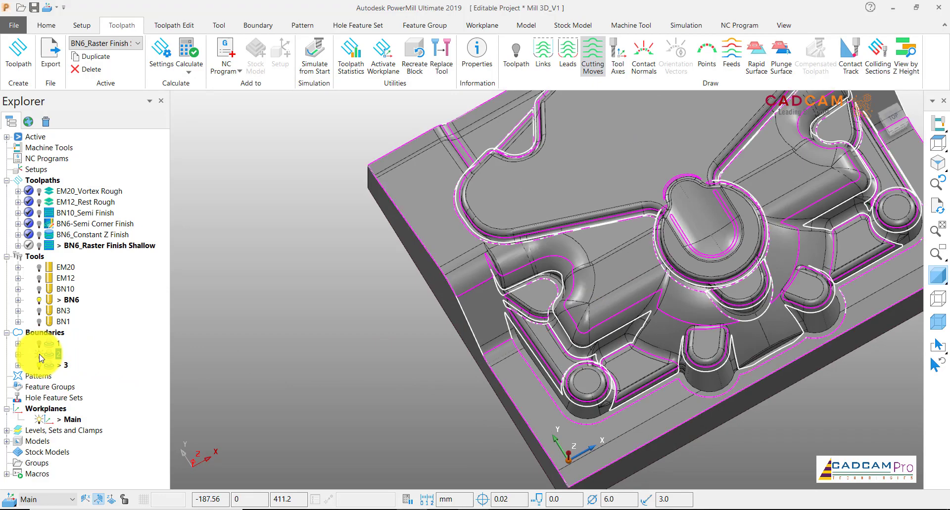
scroll(553, 334, "down", 3)
middle_click_drag(553, 335, 638, 363)
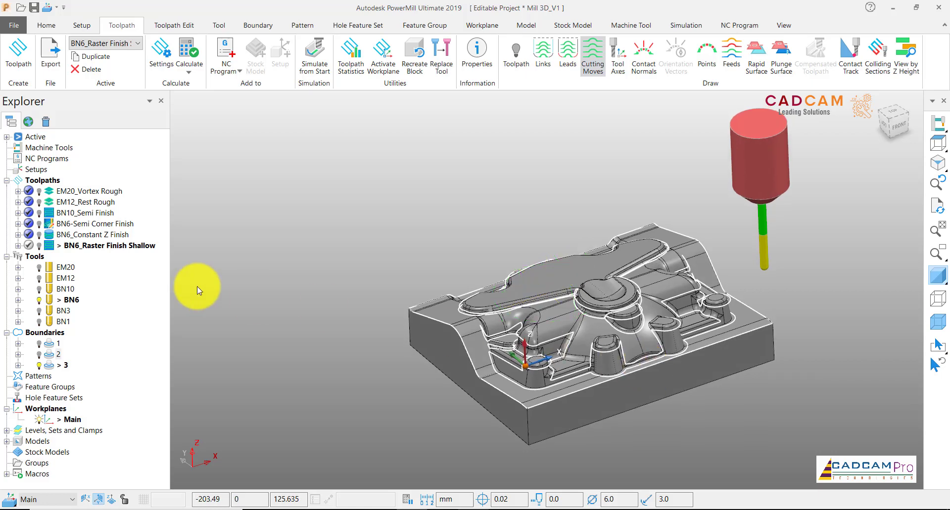
Reopen the BN6_Raster Finish Shallow toolpath for editing, limit it to boundary 3 and recalculate it
right_click(107, 248)
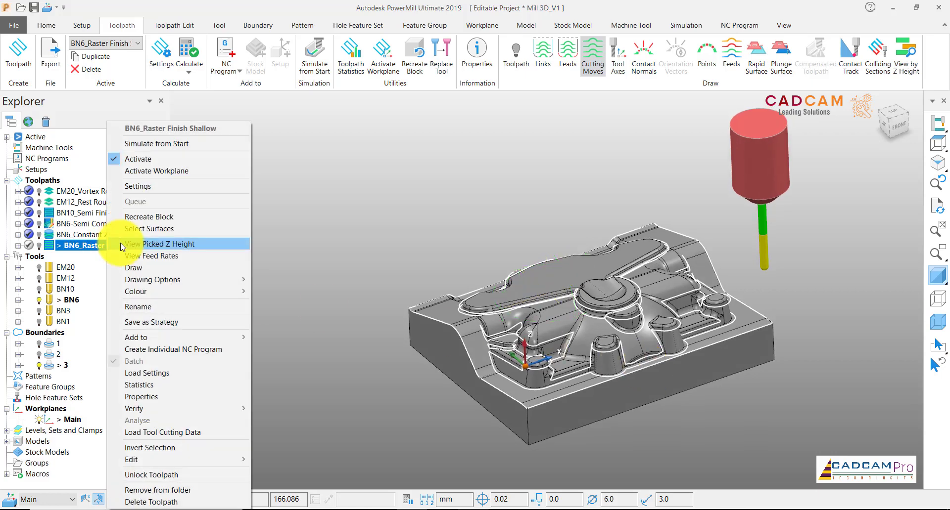
left_click(156, 188)
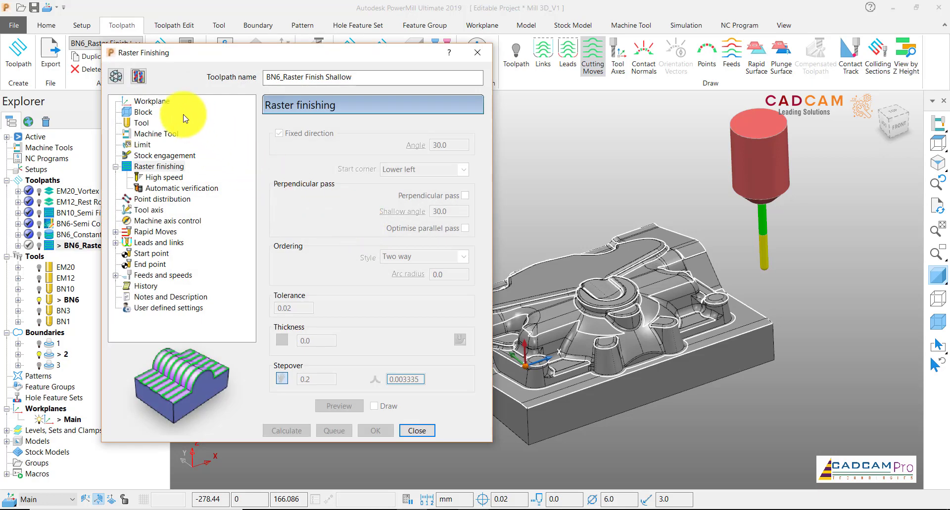
left_click(115, 76)
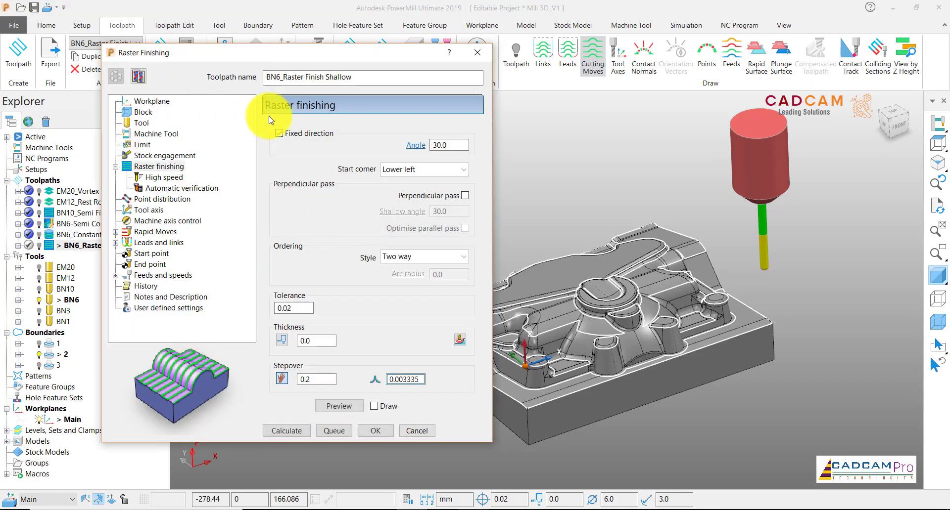
left_click(142, 144)
left_click(319, 151)
left_click(319, 193)
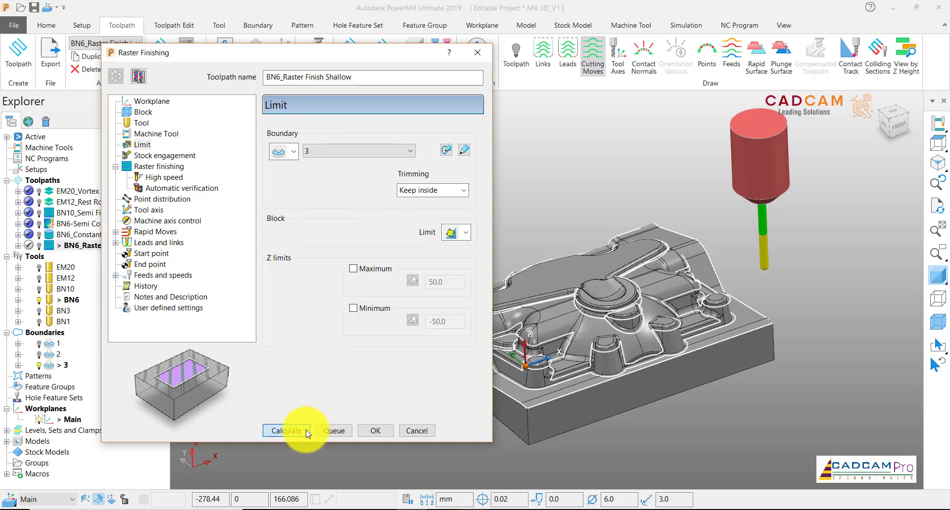
left_click(286, 431)
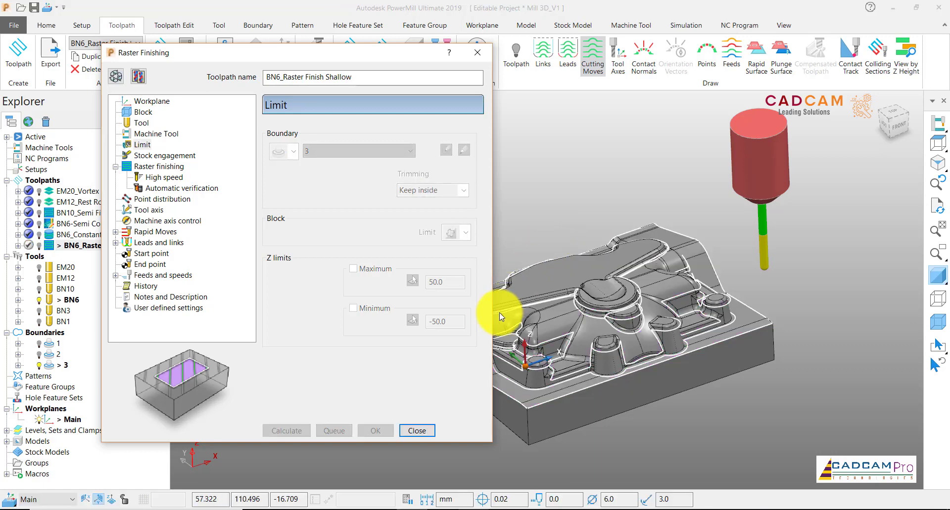
left_click(412, 430)
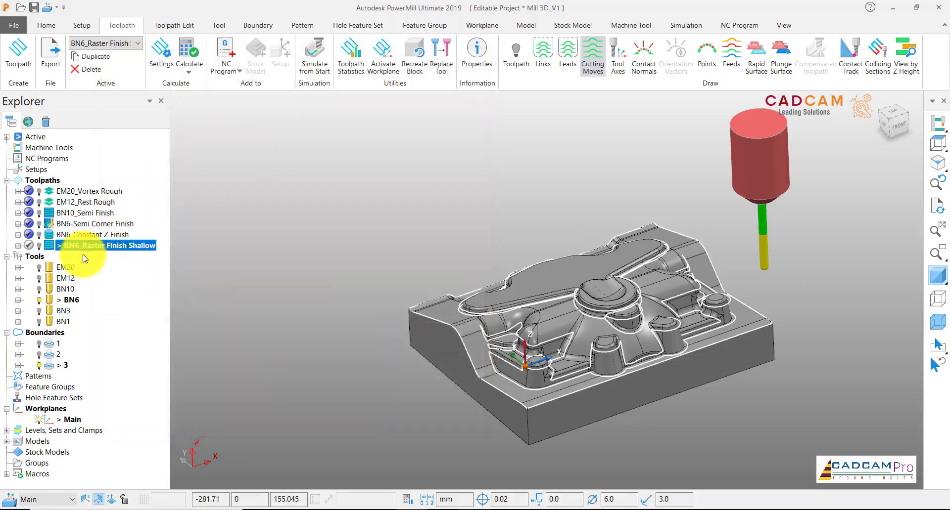
Display the recalculated raster toolpath and inspect its coverage around the raised central feature and the neighbouring bosses
left_click(40, 247)
scroll(593, 322, "up", 8)
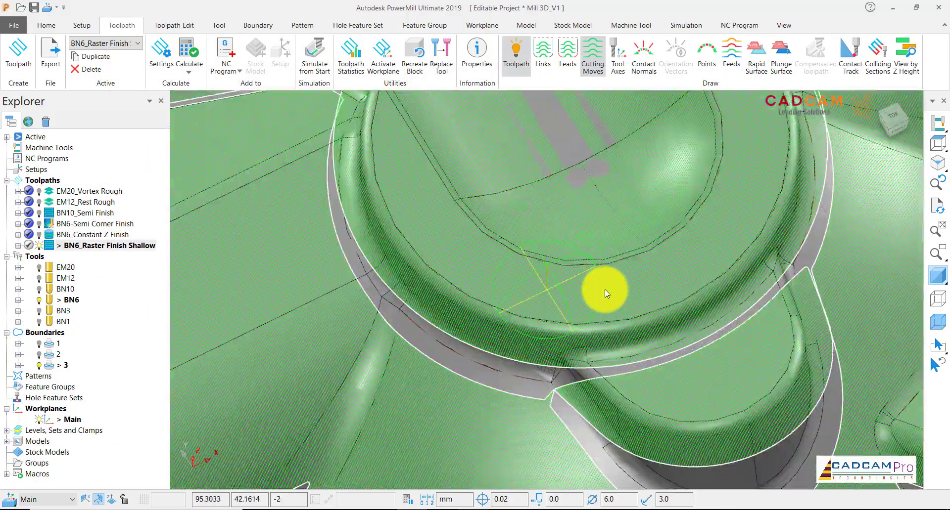
scroll(604, 289, "down", 3)
middle_click_drag(612, 294, 560, 219)
scroll(560, 219, "down", 3)
middle_click_drag(559, 256, 489, 249)
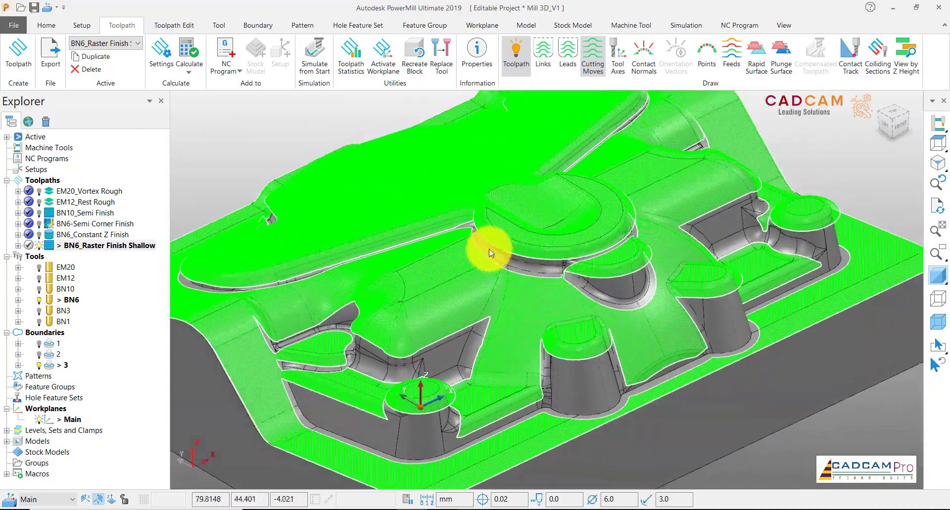
scroll(488, 249, "up", 4)
scroll(557, 250, "down", 1)
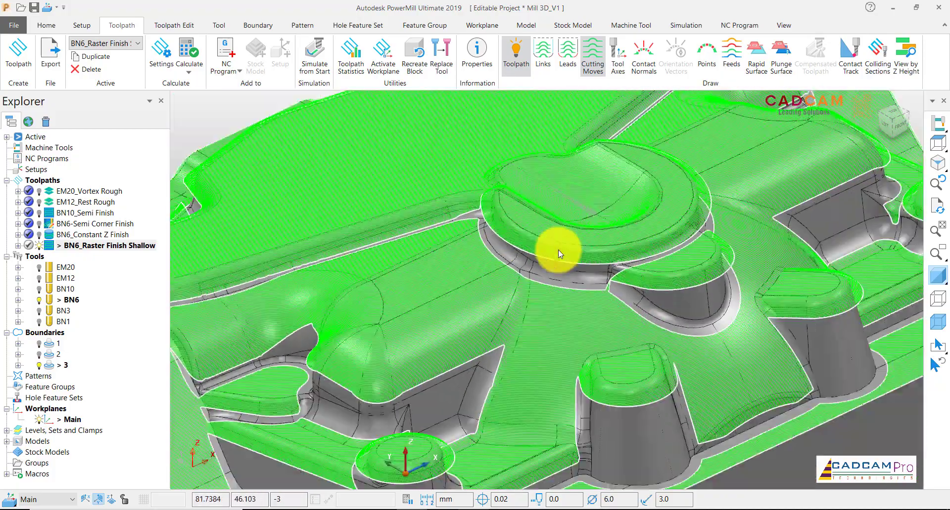
scroll(381, 410, "up", 5)
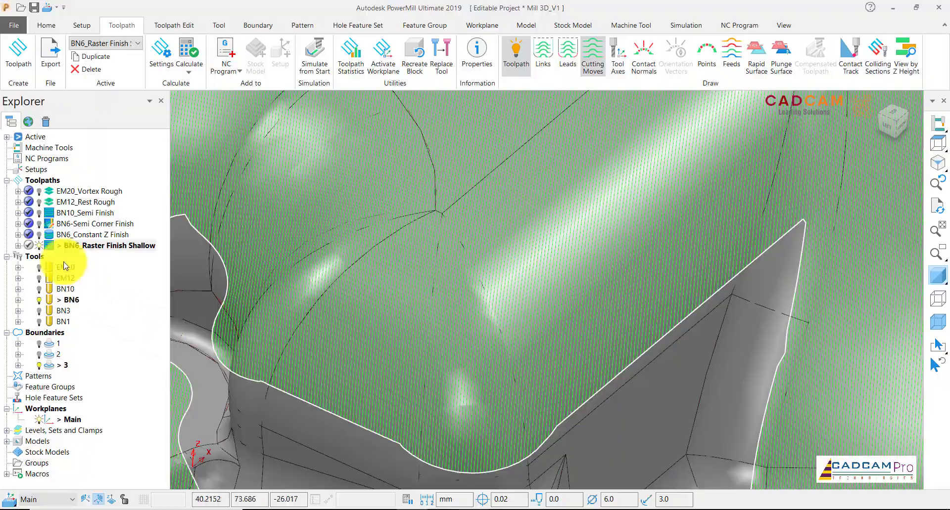
Overlay the BN6_Constant Z Finish toolpath on the raster passes to check the combined coverage, and hide it again
left_click(39, 236)
scroll(485, 325, "down", 3)
middle_click_drag(486, 325, 540, 303)
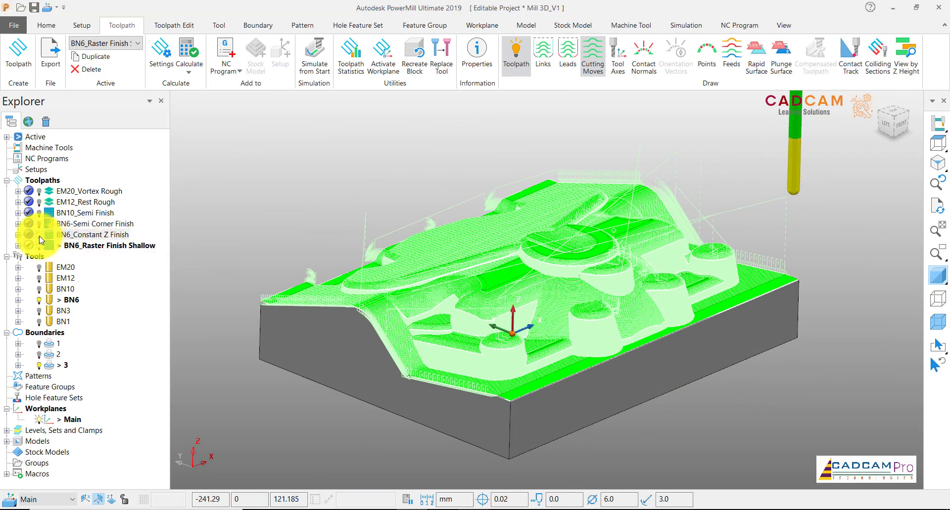
left_click(40, 237)
middle_click_drag(365, 264, 467, 281)
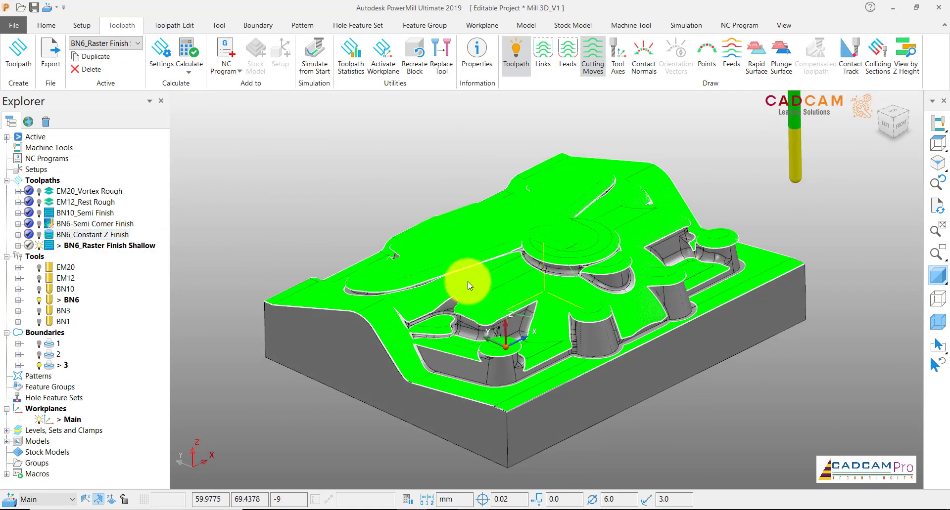
Deactivate the BN6_Raster Finish Shallow toolpath and hide it from the model
right_click(73, 251)
left_click(130, 160)
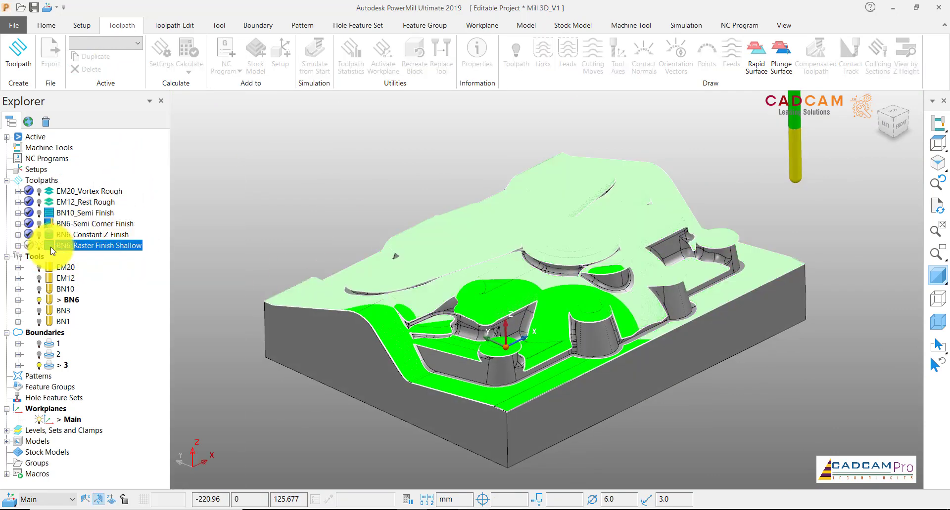
mouse_move(470, 317)
middle_mouse_down()
mouse_move(568, 329)
mouse_move(526, 346)
mouse_move(559, 266)
middle_mouse_up()
scroll(560, 245, "up", 2)
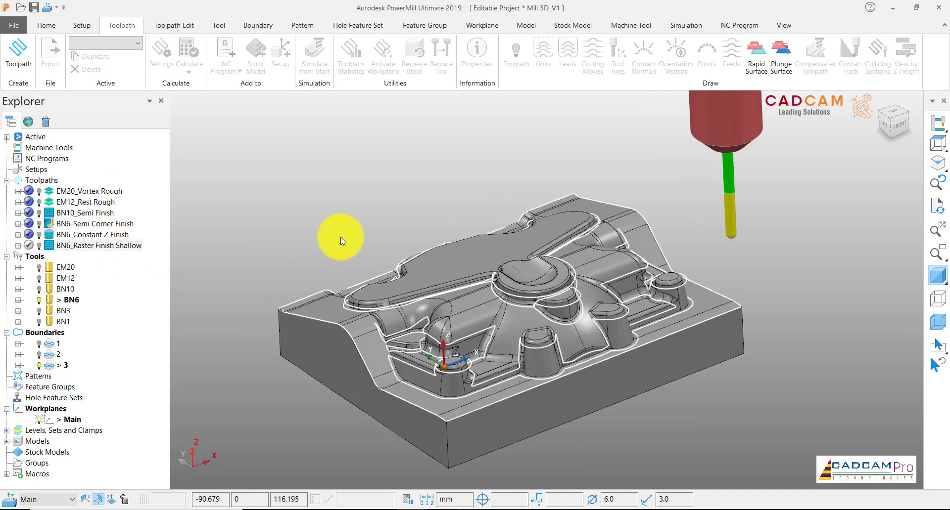
middle_click_drag(384, 246, 403, 289)
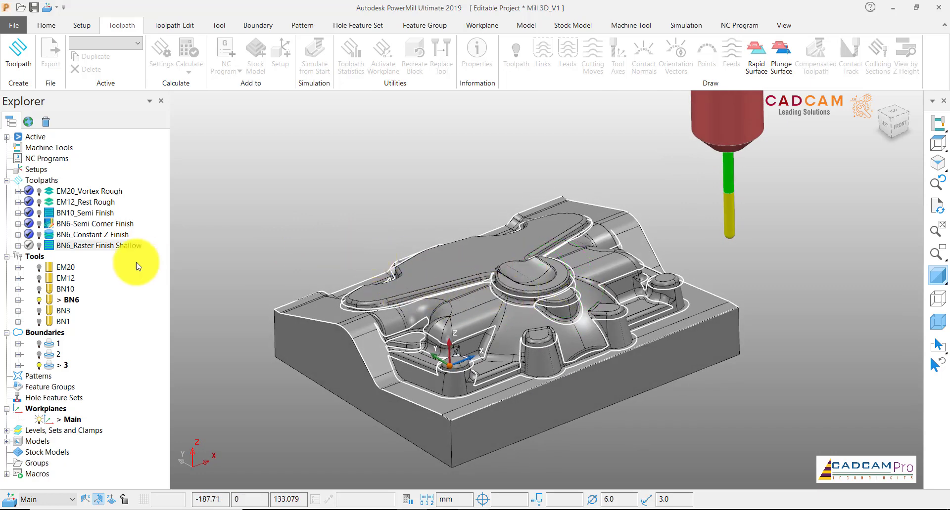
Copy the BN6-Semi Corner Finish toolpath and move the copy to the end of the toolpath list
right_click(75, 223)
mouse_move(124, 459)
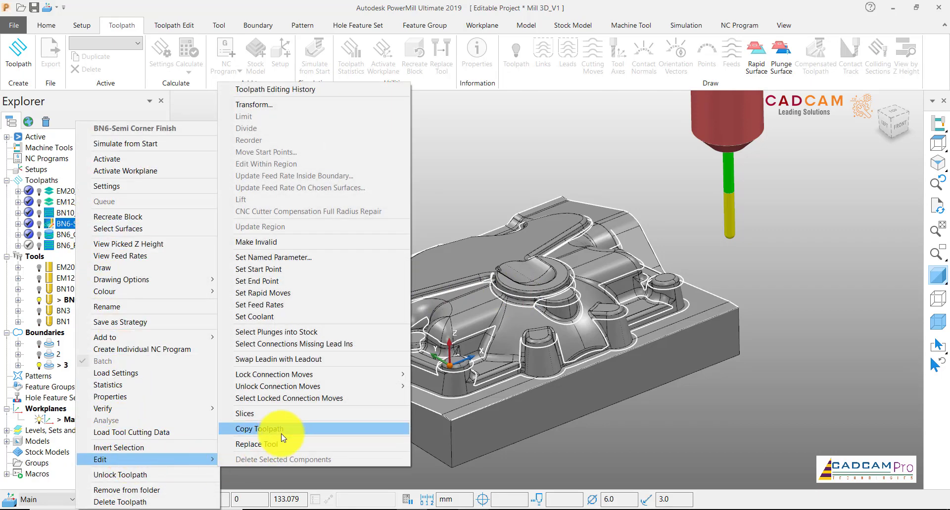
left_click(280, 368)
left_click(63, 234)
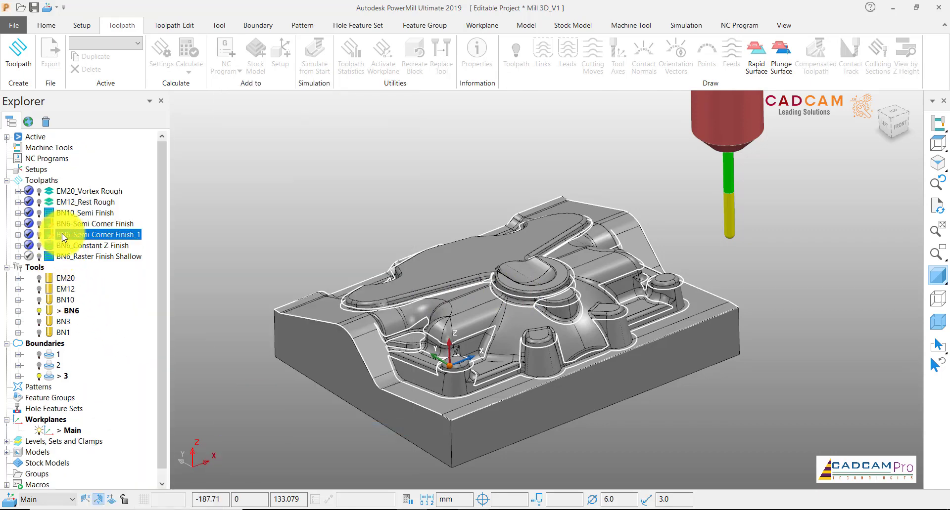
left_click_drag(56, 265, 57, 261)
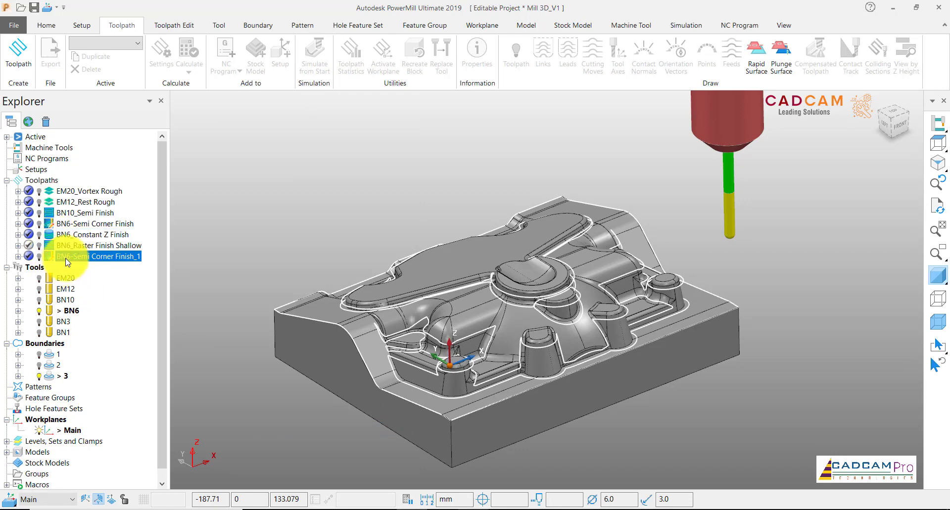
Make the copied corner toolpath's settings editable and rename it BN3- Corner Finish
right_click(61, 257)
left_click(103, 192)
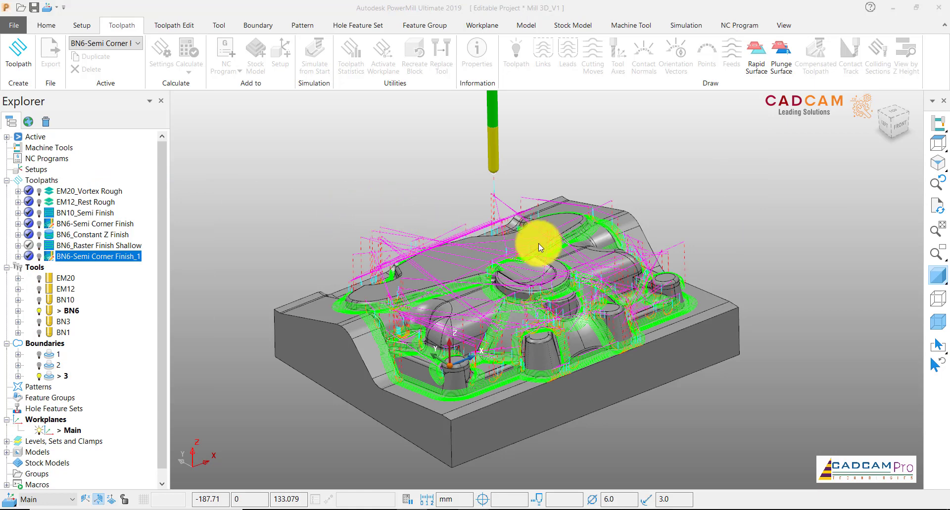
scroll(801, 292, "down", 3)
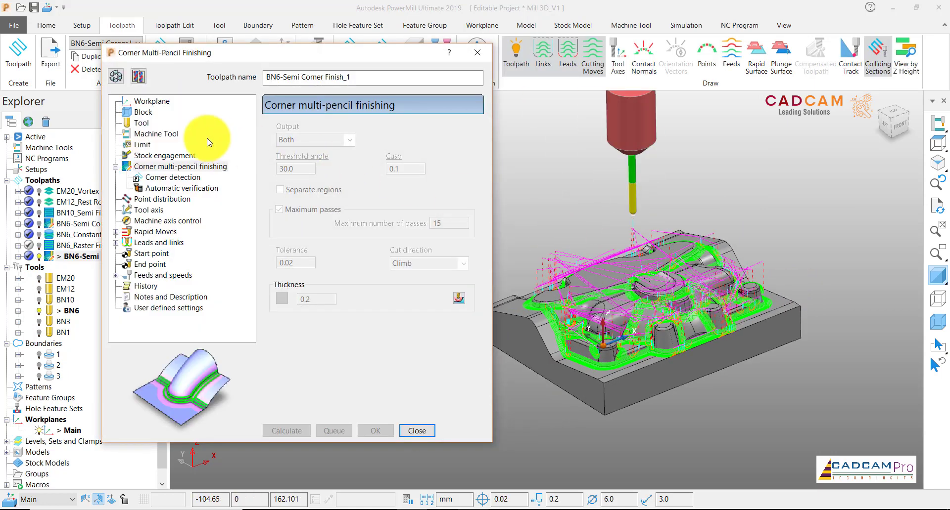
left_click(116, 76)
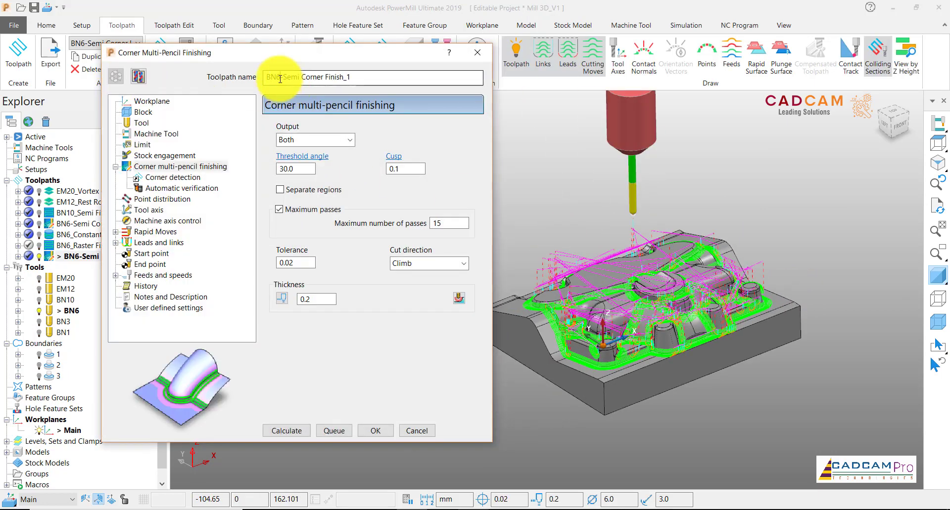
left_click(277, 78)
key("BackSpace")
type("3")
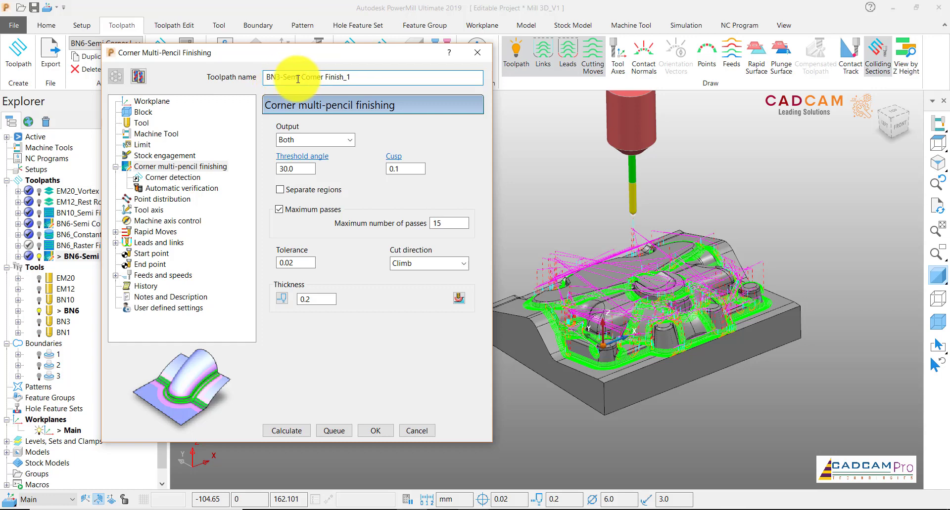
left_click_drag(303, 78, 291, 77)
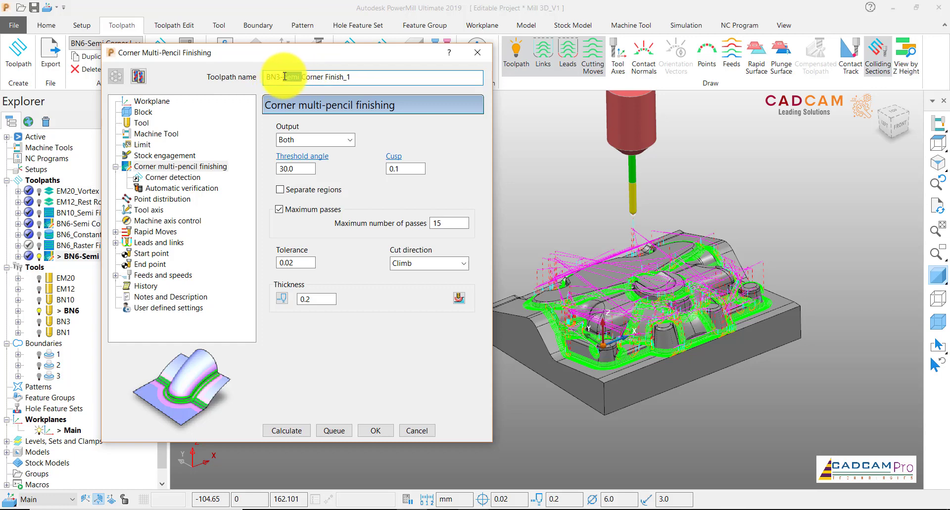
key("BackSpace")
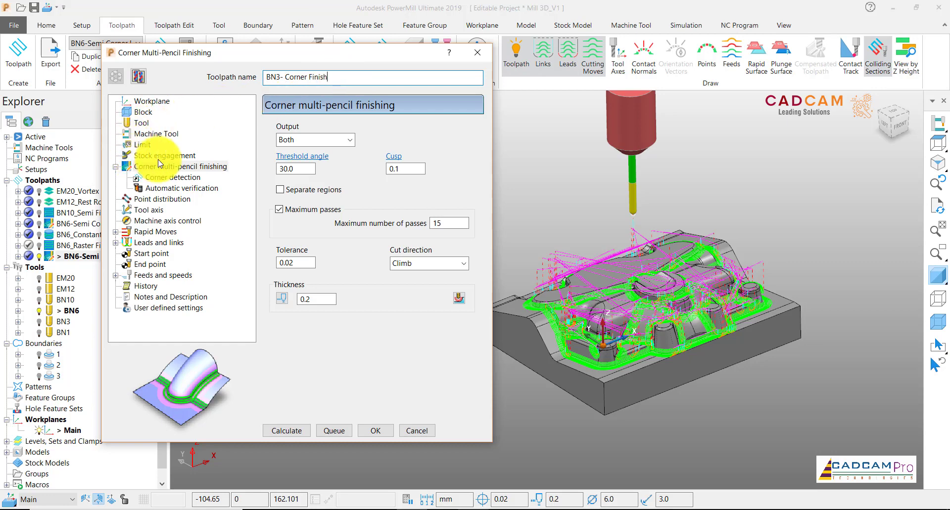
Set the cutting tool of the BN3- Corner Finish toolpath to the BN3 ball nosed cutter
left_click(142, 144)
left_click(144, 124)
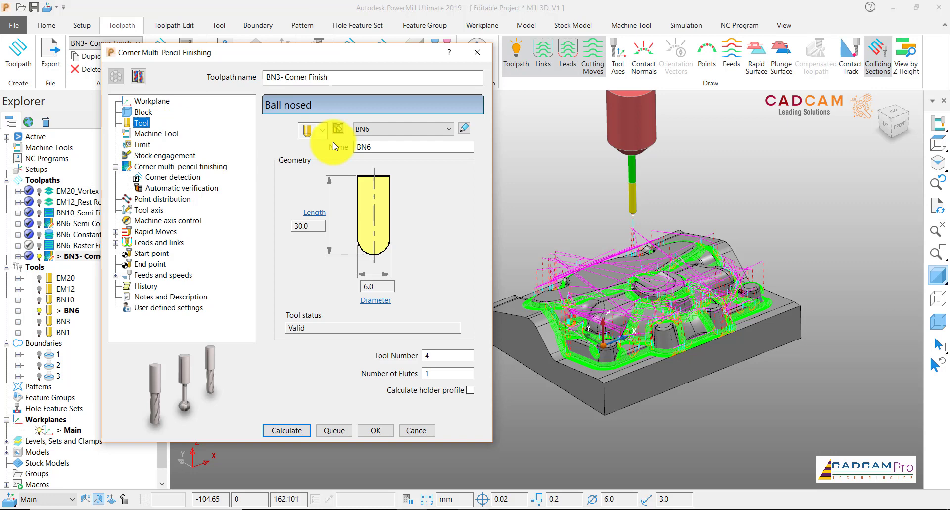
left_click(382, 129)
left_click(390, 197)
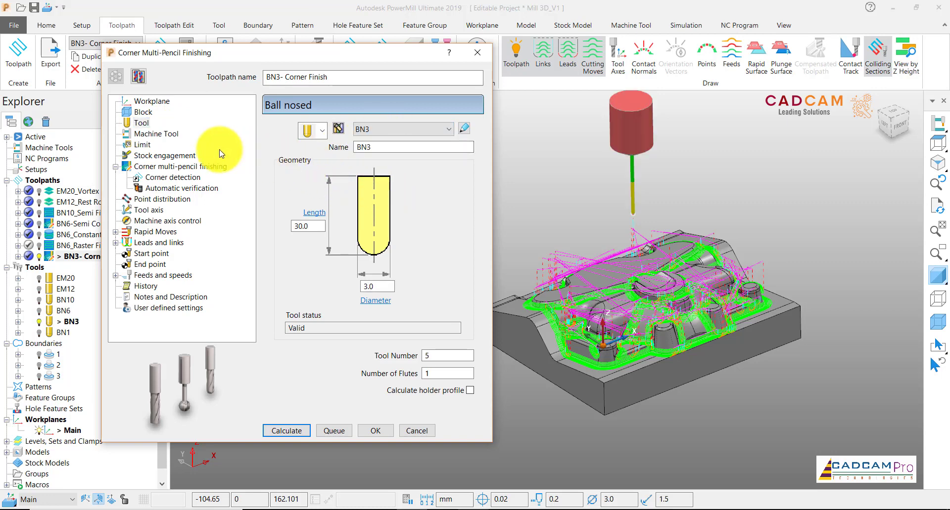
Set the machining thickness of the BN3- Corner Finish toolpath to 0, keeping the cusp at 0.1
left_click(148, 134)
left_click(145, 146)
left_click(156, 155)
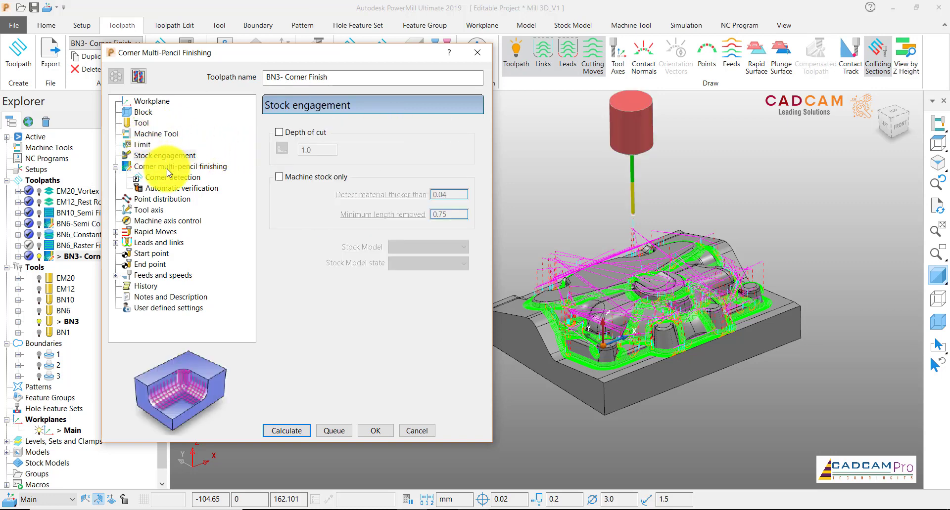
left_click(143, 145)
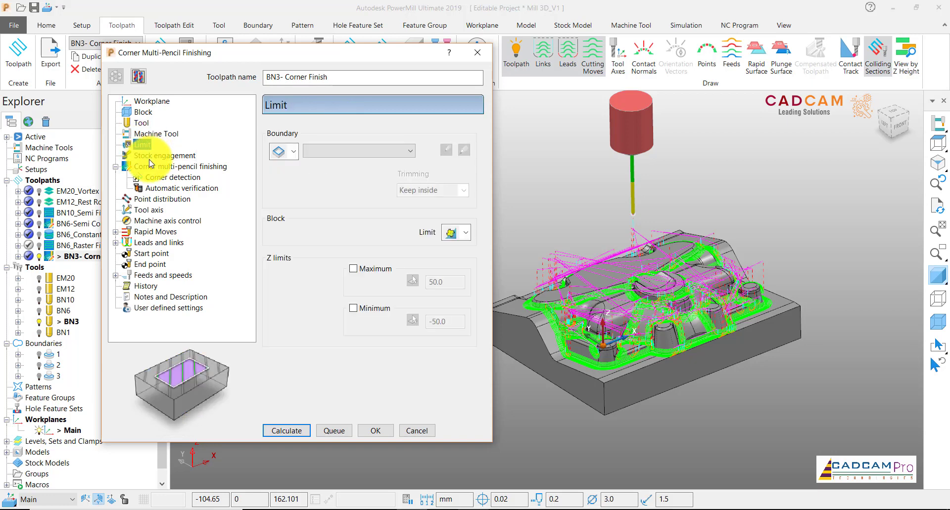
left_click(154, 167)
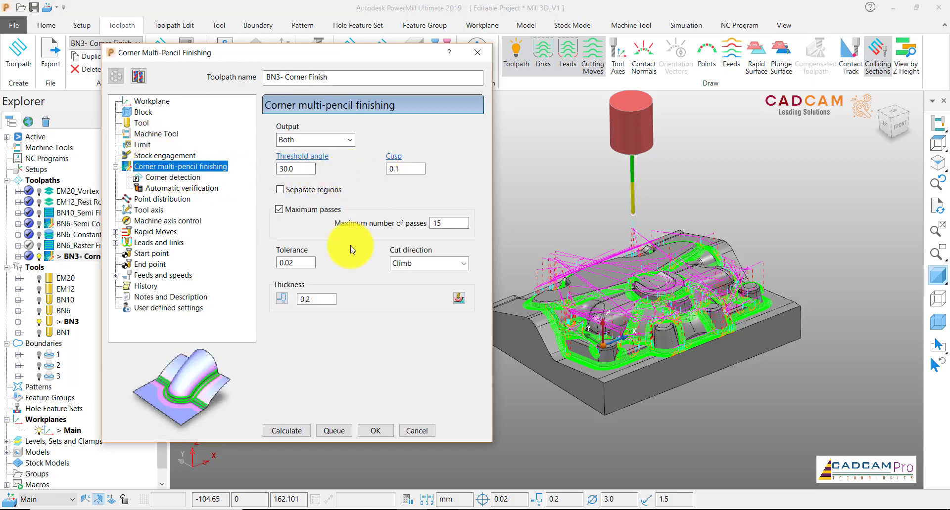
double_click(306, 300)
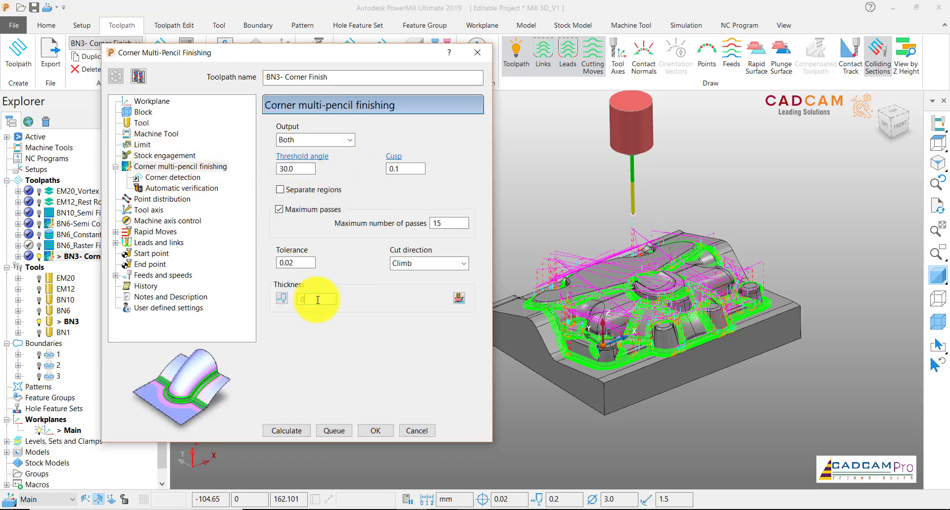
left_click(398, 169)
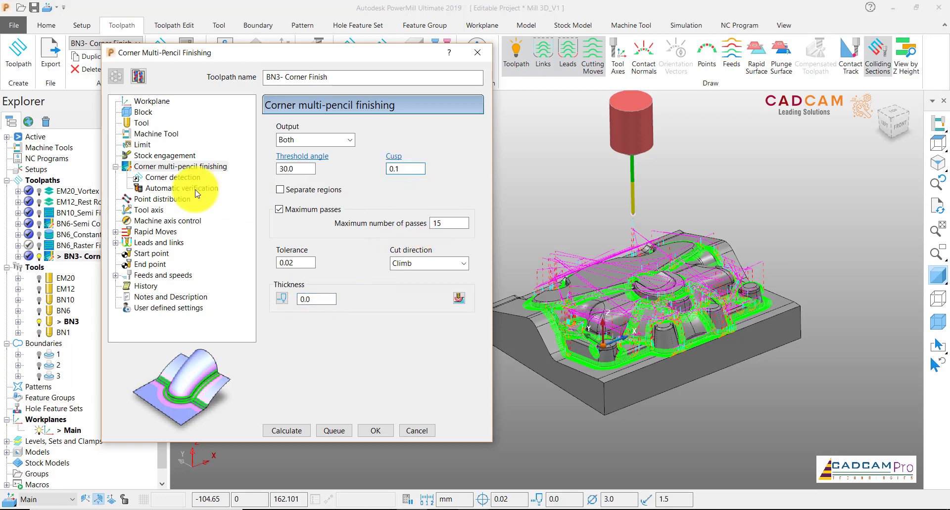
Set the corner detection reference tool to BN6 and the overlap to 1.5
left_click(163, 178)
left_click(411, 148)
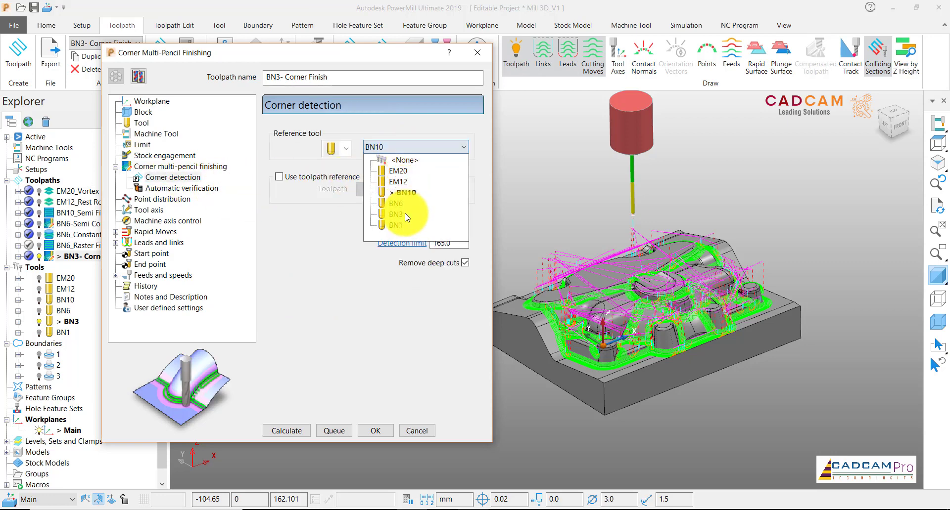
left_click(399, 205)
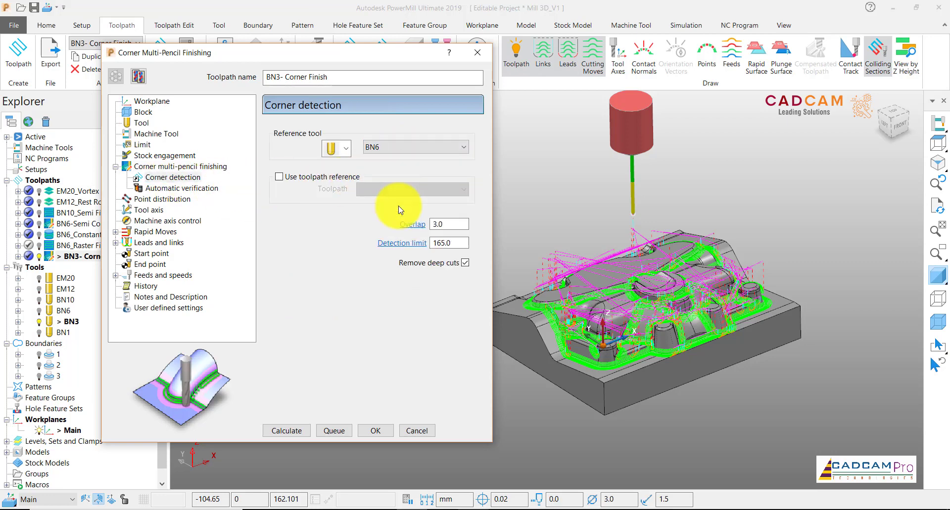
double_click(450, 225)
type("1.")
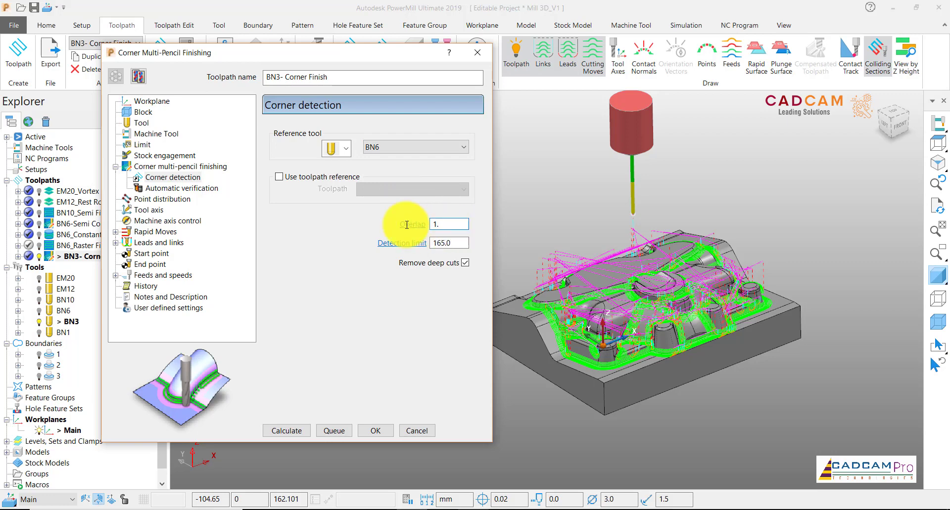
type("5")
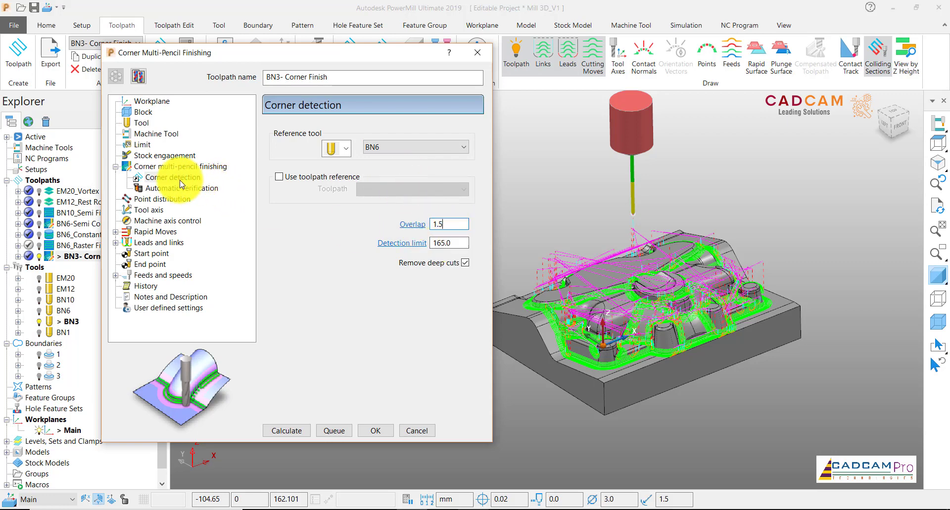
Limit the corner multi-pencil finishing to a maximum of 10 passes and calculate the toolpath
left_click(179, 167)
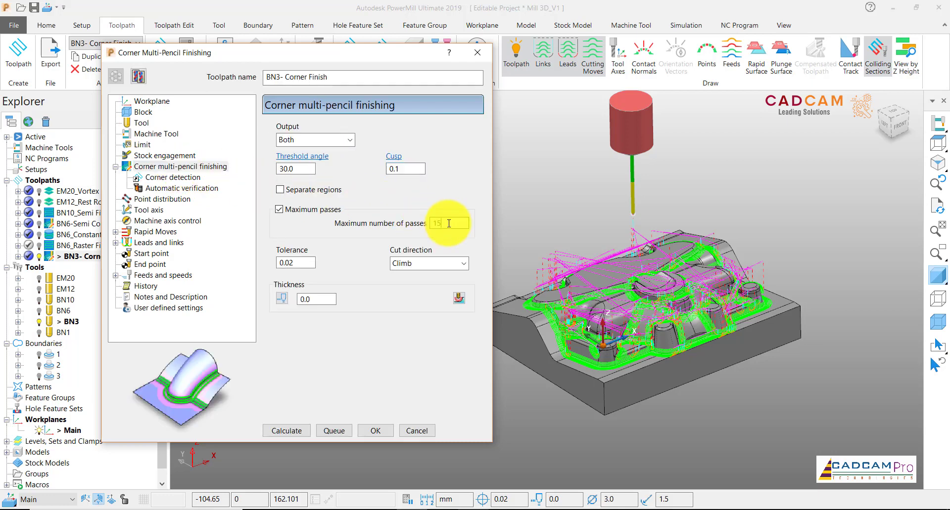
left_click(179, 179)
left_click(180, 188)
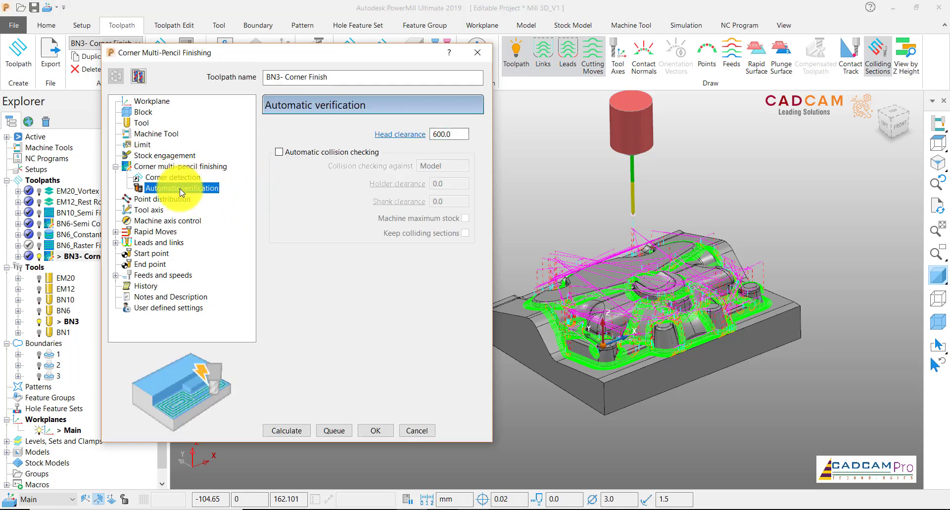
left_click(179, 179)
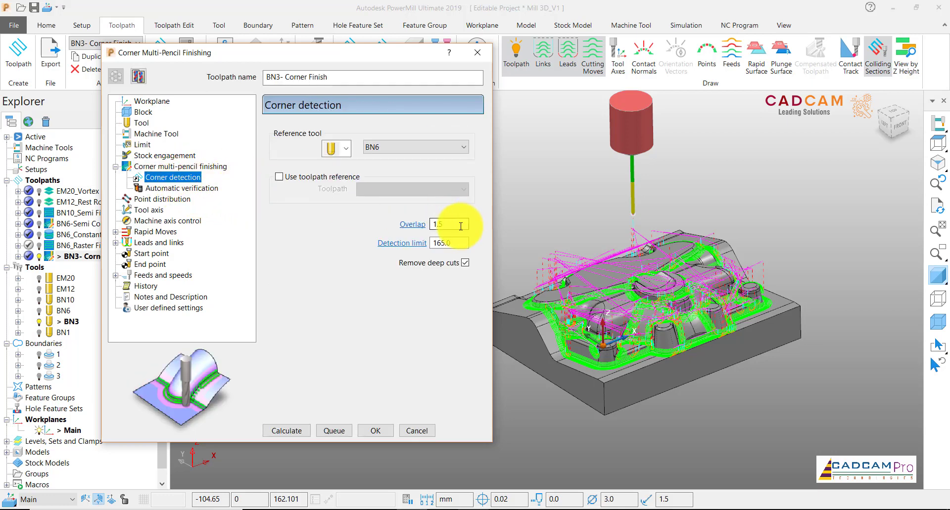
left_click(448, 224)
left_click(175, 167)
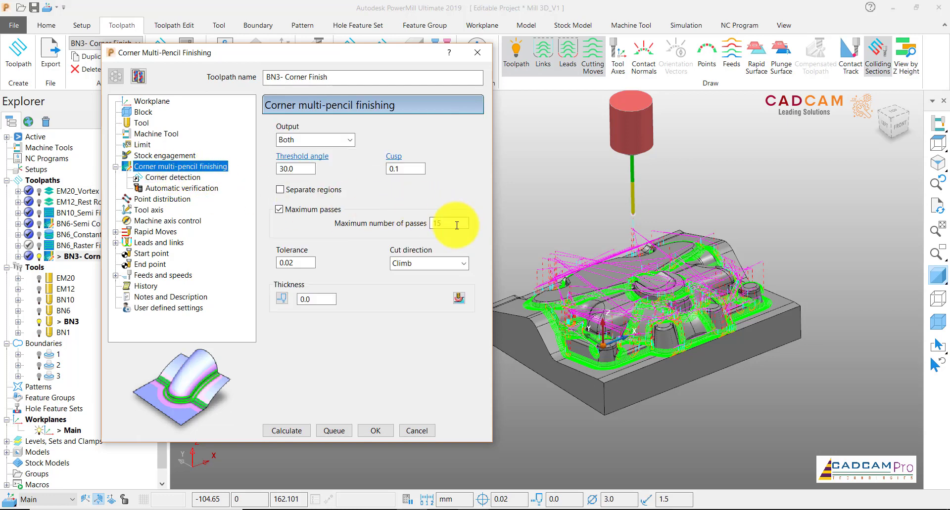
double_click(428, 224)
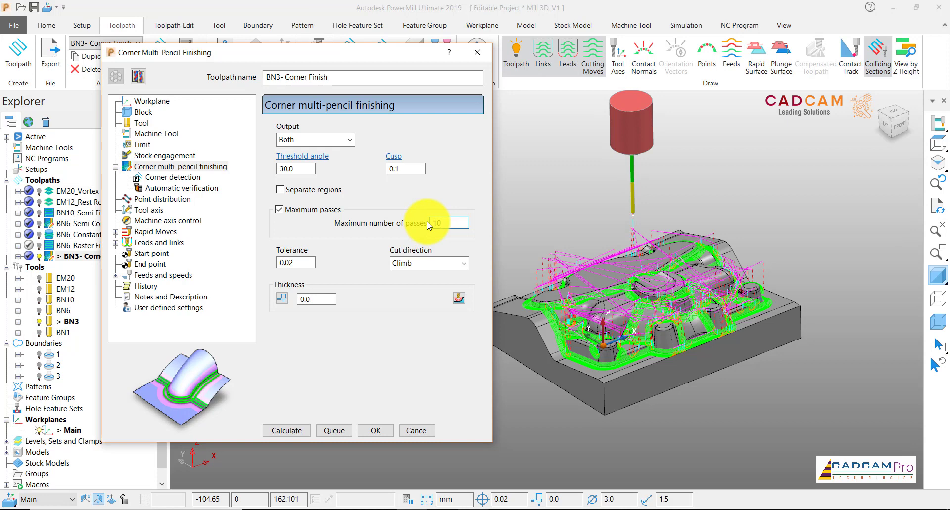
left_click(177, 179)
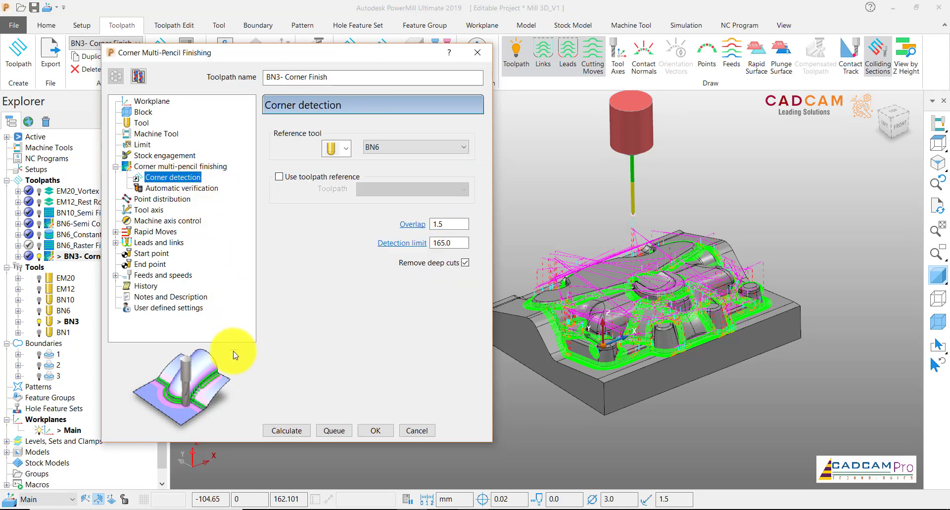
left_click(281, 431)
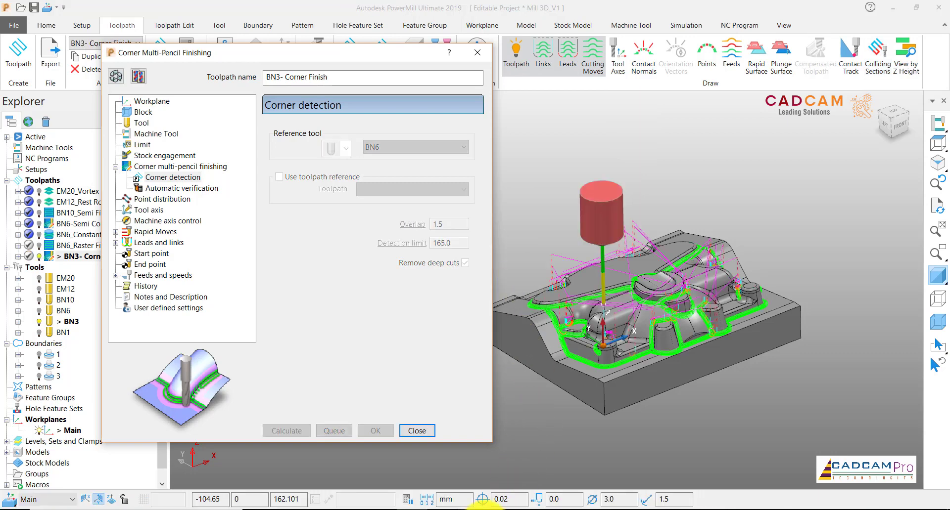
Examine the calculated BN3 corner passes around the tapered bosses and fillets of the mould, overall and up close
scroll(568, 408, "down", 1)
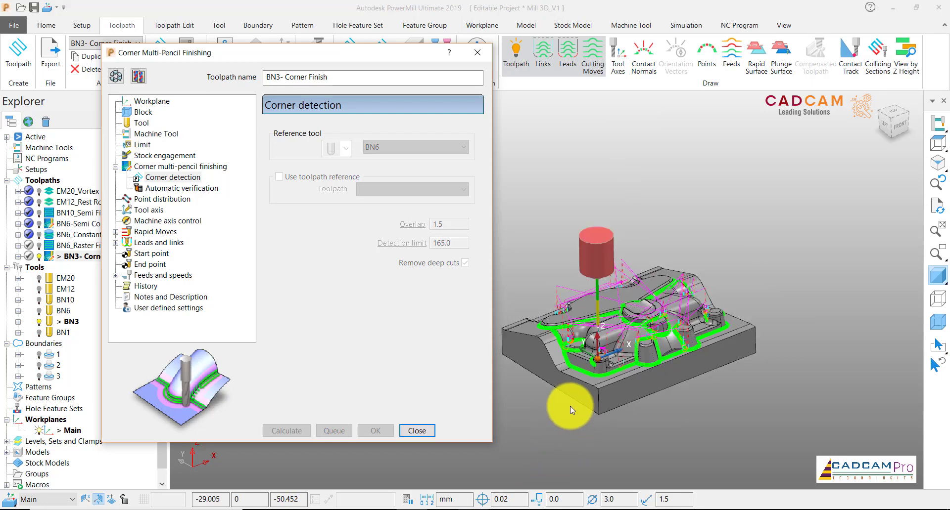
scroll(569, 405, "up", 2)
mouse_move(699, 505)
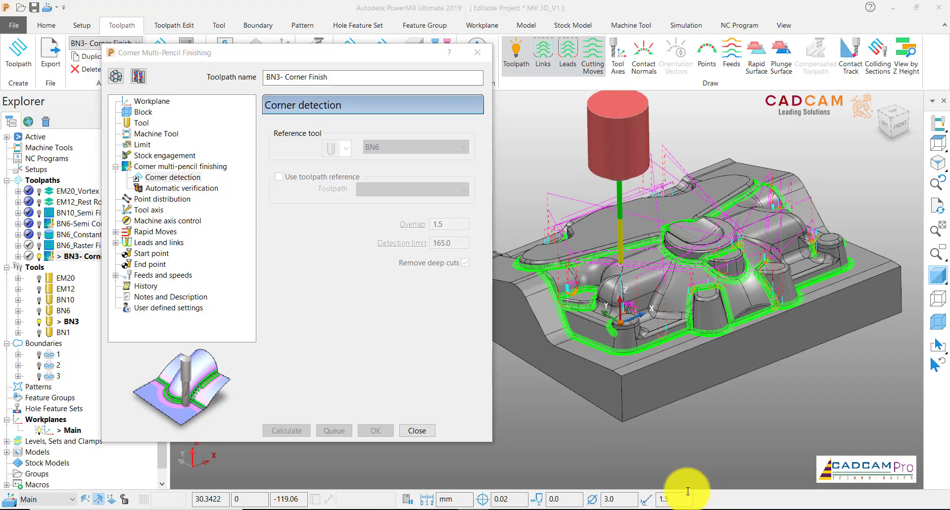
scroll(602, 296, "up", 4)
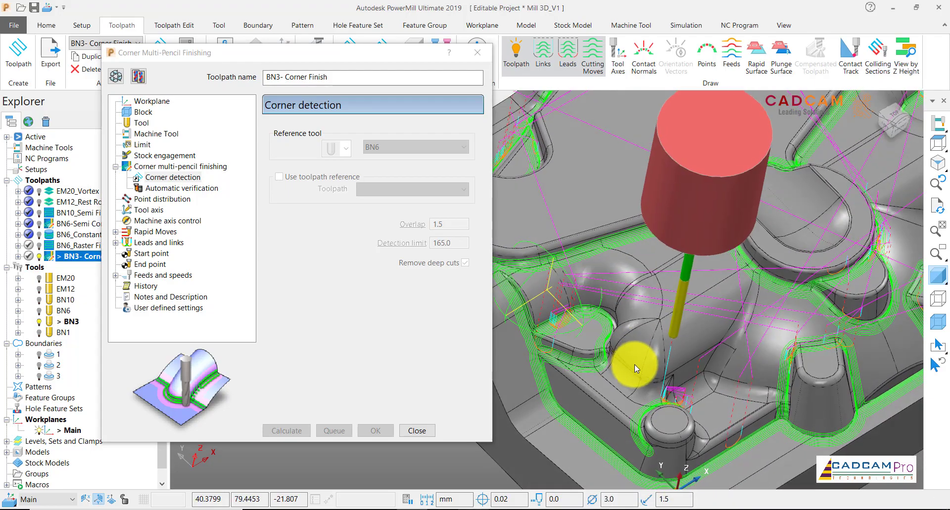
scroll(559, 381, "down", 6)
mouse_move(555, 387)
middle_mouse_down()
mouse_move(589, 398)
mouse_move(553, 392)
middle_mouse_up()
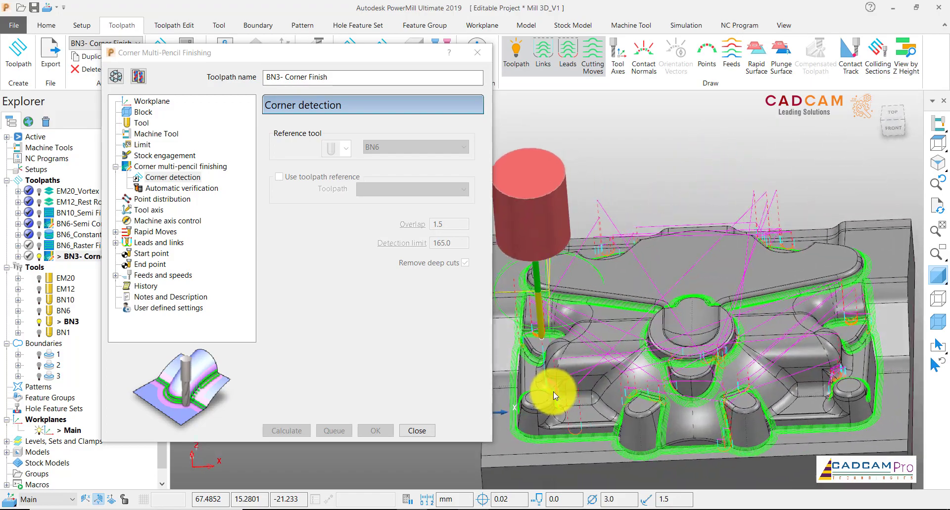
scroll(692, 367, "up", 5)
scroll(710, 347, "down", 4)
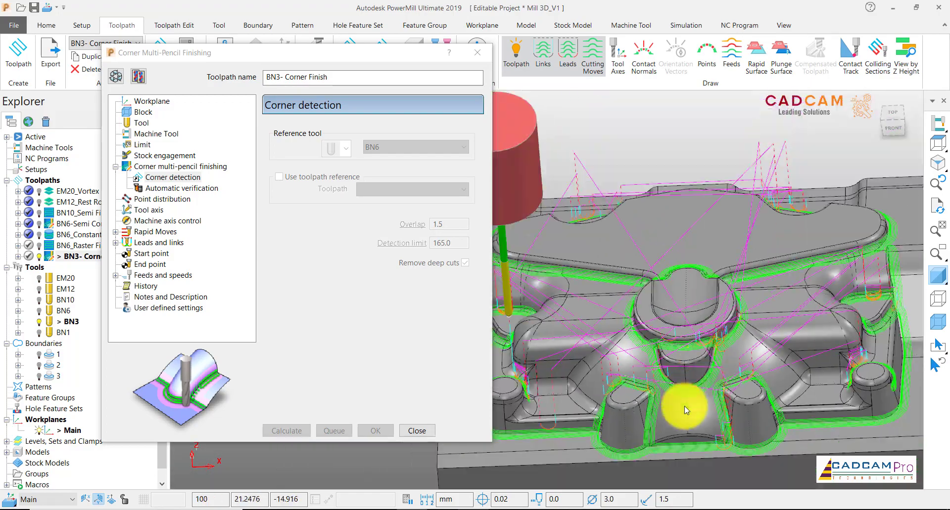
middle_click_drag(684, 405, 785, 385)
middle_click_drag(604, 290, 645, 262)
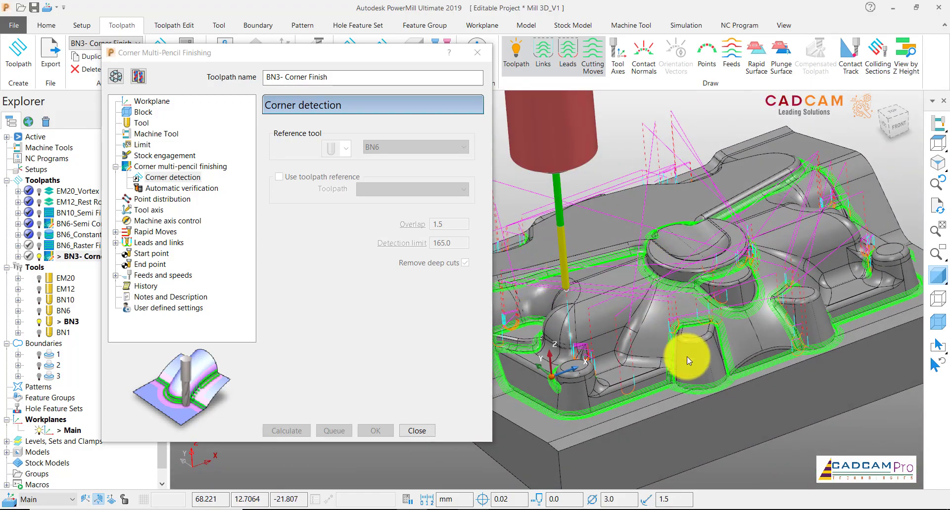
scroll(648, 379, "up", 5)
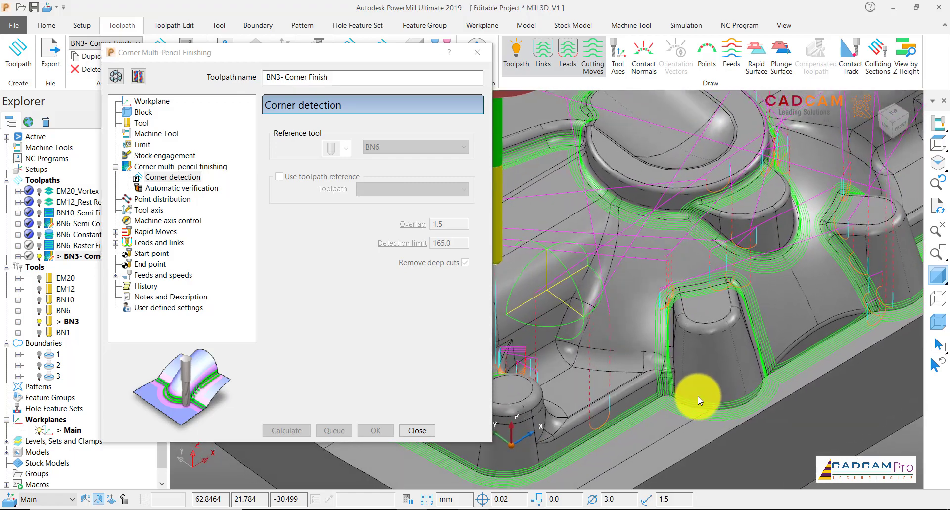
scroll(697, 397, "up", 2)
scroll(786, 423, "up", 4)
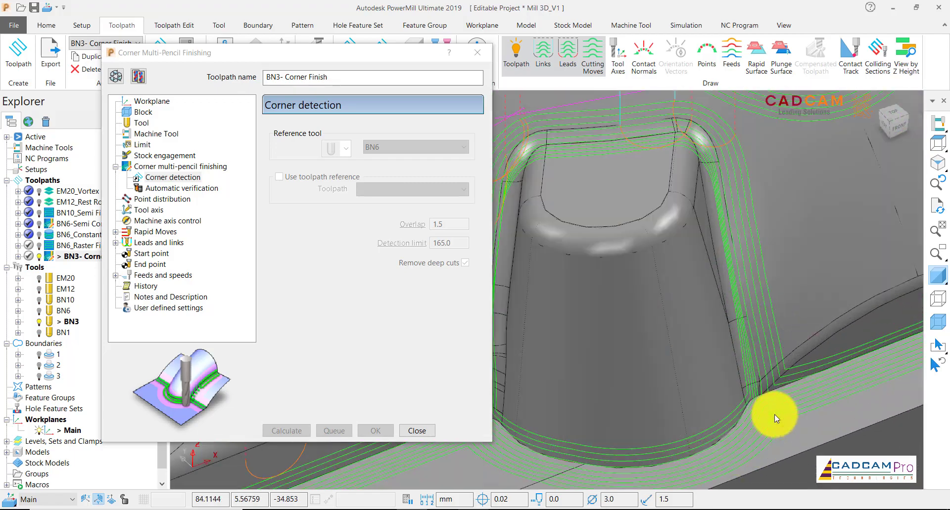
middle_click_drag(774, 415, 792, 407)
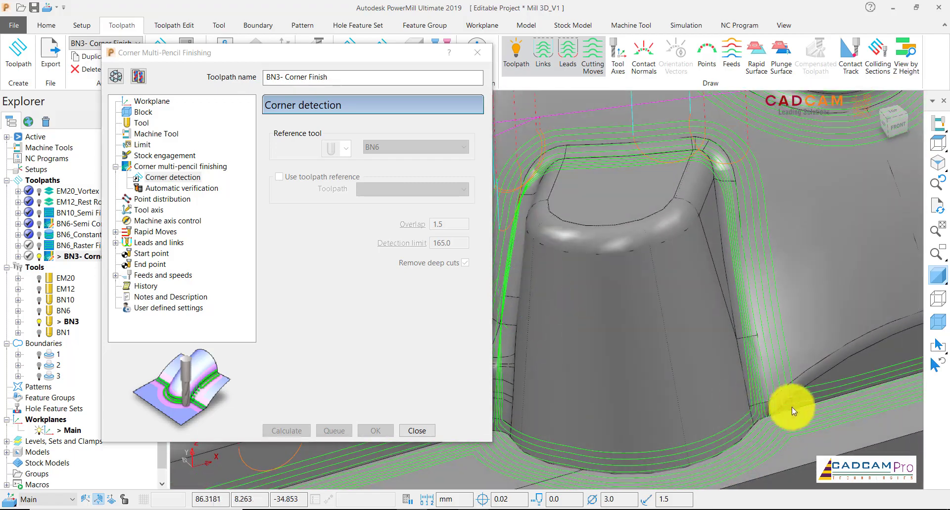
scroll(791, 407, "down", 6)
scroll(699, 419, "down", 3)
middle_click_drag(723, 421, 654, 289)
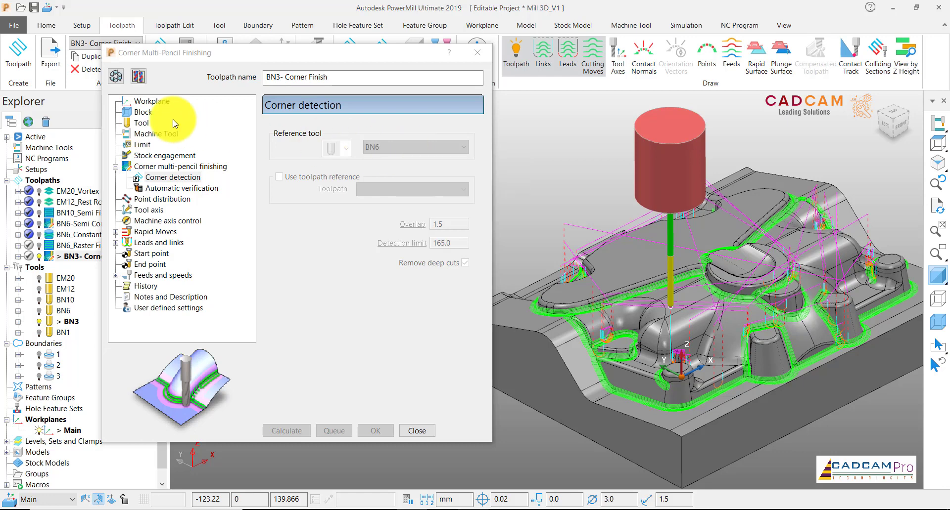
Make the BN3- Corner Finish toolpath editable again and recalculate it with a maximum of 15 passes
left_click(115, 75)
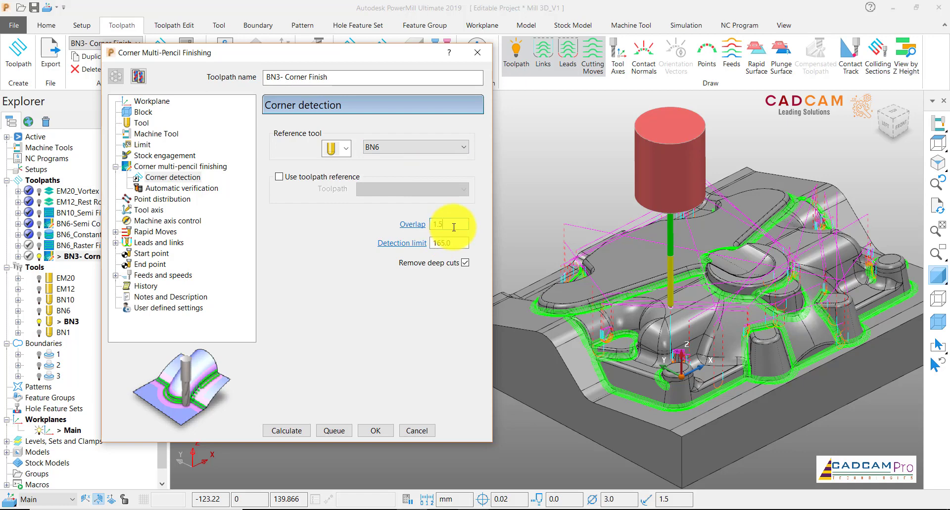
left_click(403, 225)
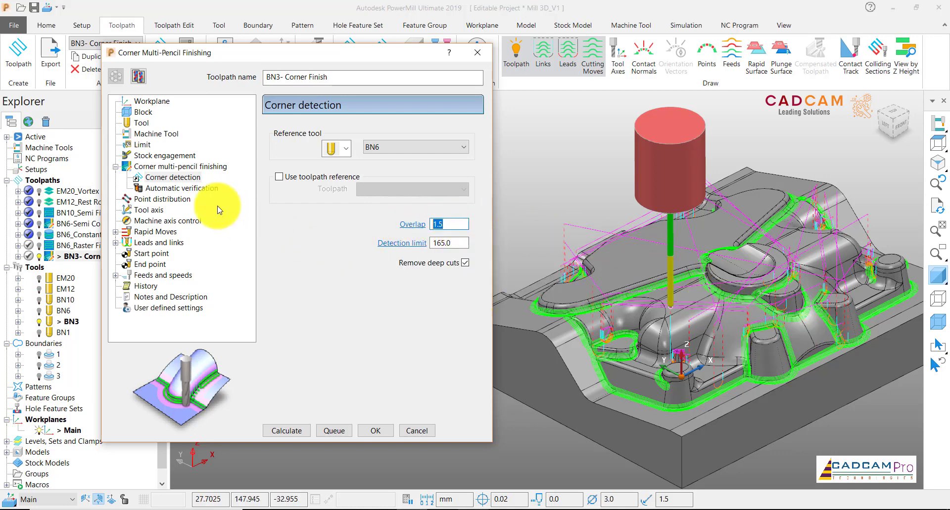
left_click(180, 167)
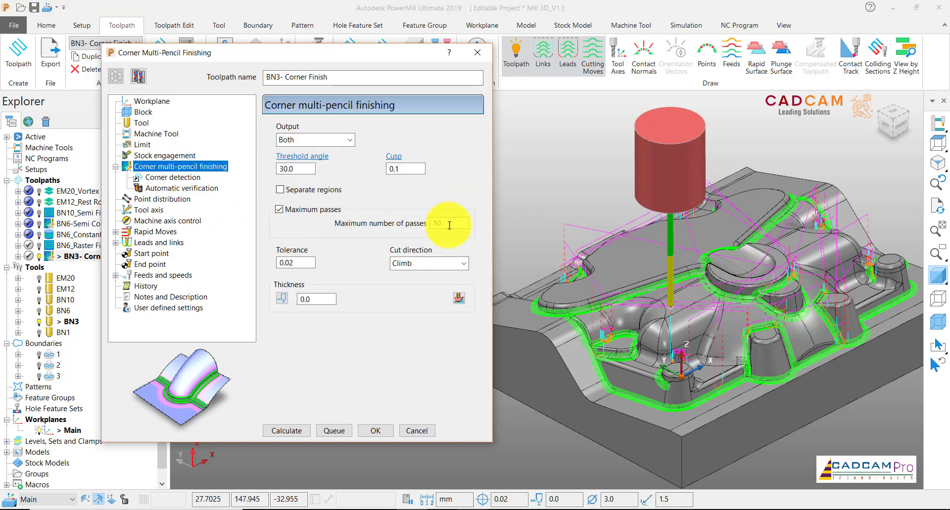
left_click_drag(457, 224, 412, 224)
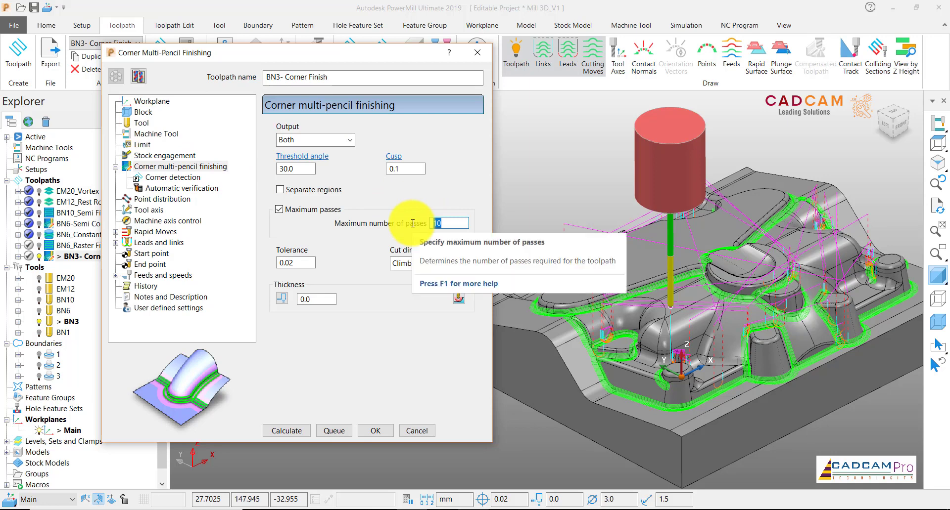
type("1")
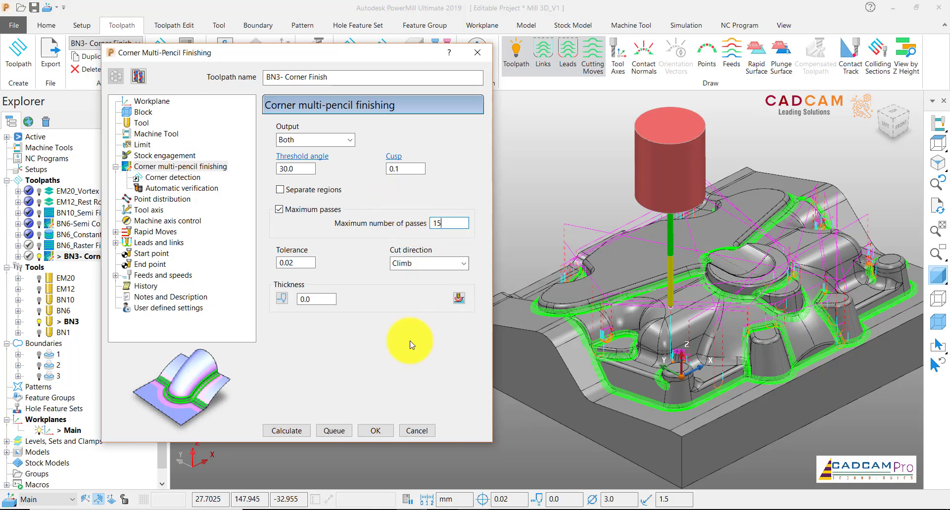
left_click(292, 430)
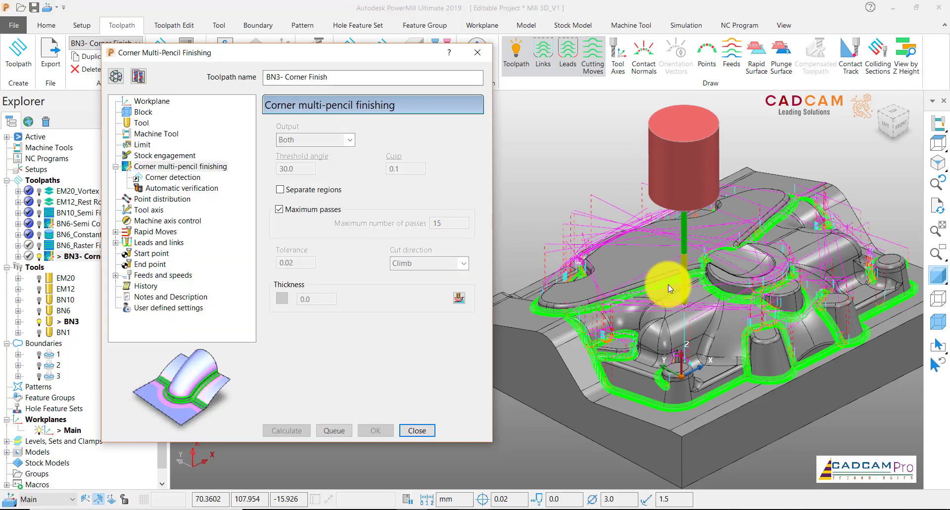
Inspect the recalculated corner passes up close around the base and side edges of the front tapered boss
scroll(791, 382, "up", 5)
scroll(791, 382, "up", 2)
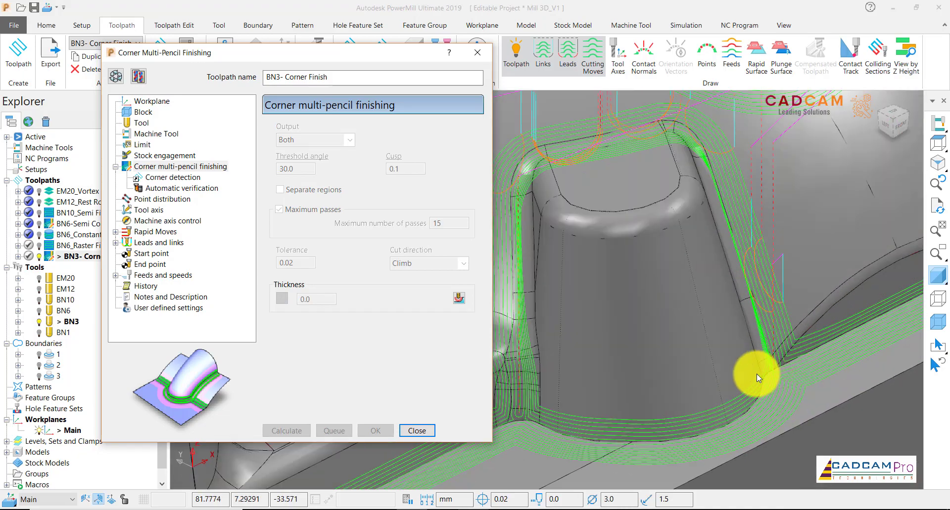
scroll(756, 373, "down", 6)
scroll(705, 398, "up", 5)
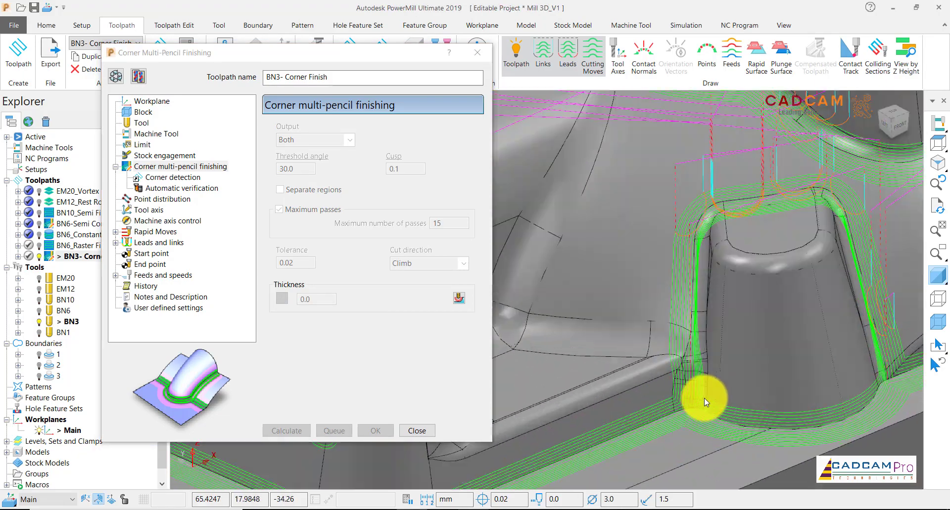
scroll(704, 399, "up", 3)
scroll(699, 400, "down", 8)
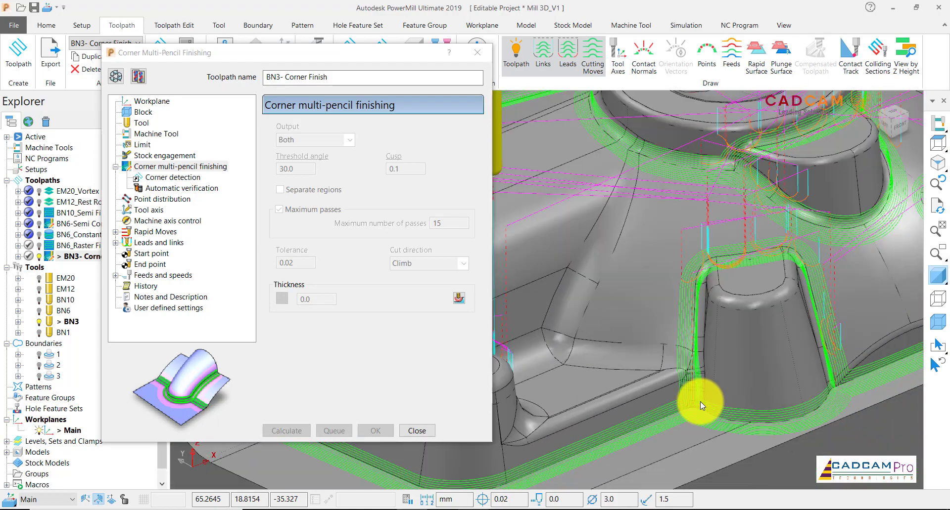
Close the corner multi-pencil settings and make a copy of the BN3- Corner Finish toolpath
middle_click_drag(693, 382, 691, 352)
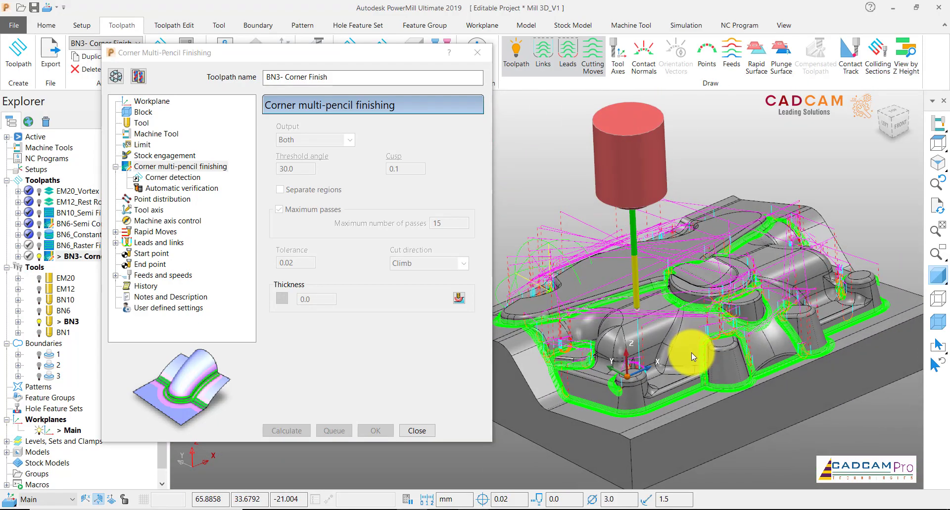
left_click(416, 431)
scroll(650, 334, "down", 3)
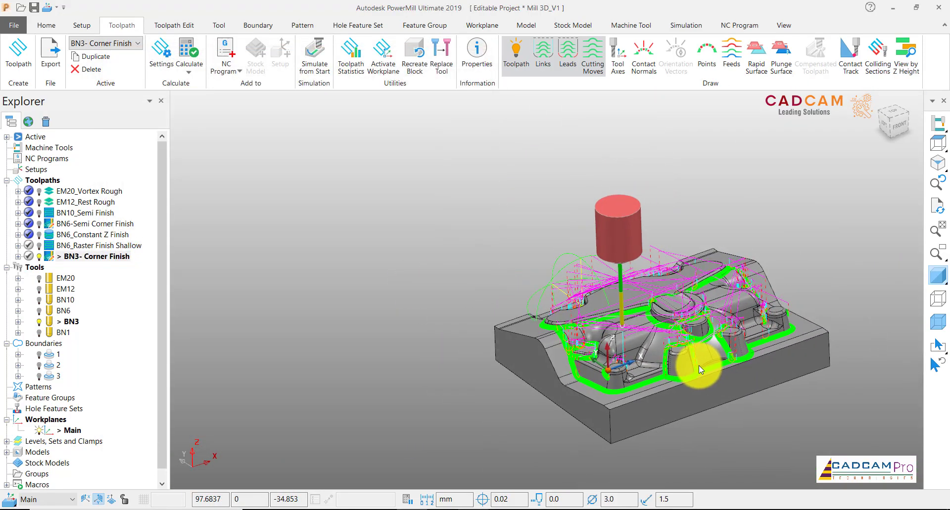
right_click(99, 254)
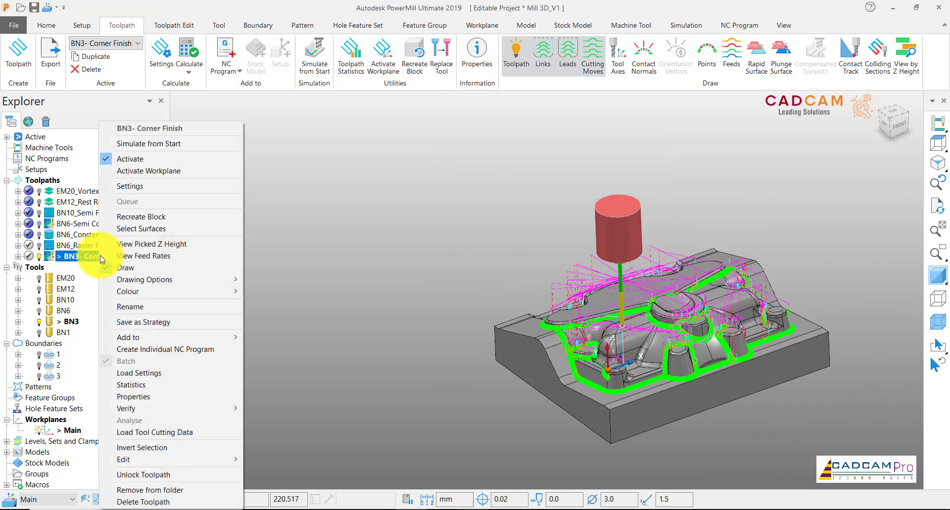
mouse_move(141, 459)
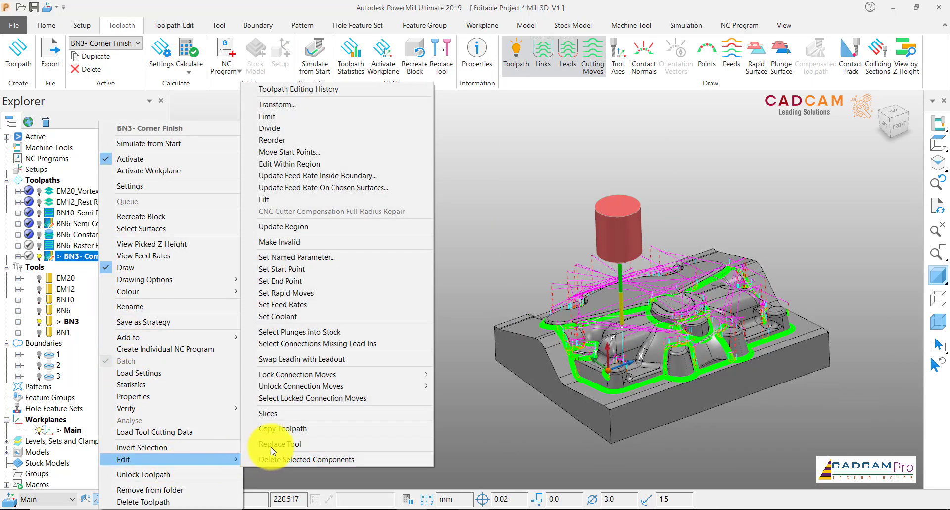
left_click(277, 429)
Make the copied corner toolpath's settings editable and rename it BN1- Corner Finish
right_click(95, 267)
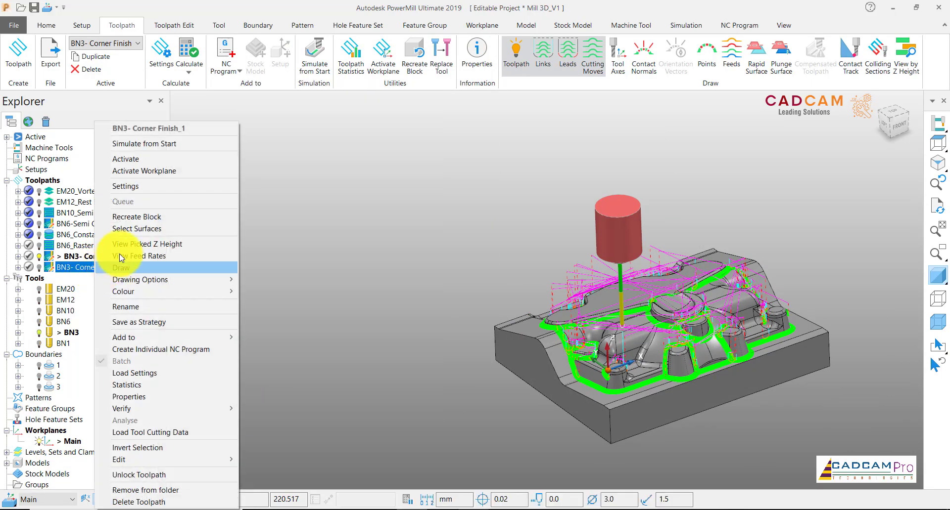
left_click(139, 188)
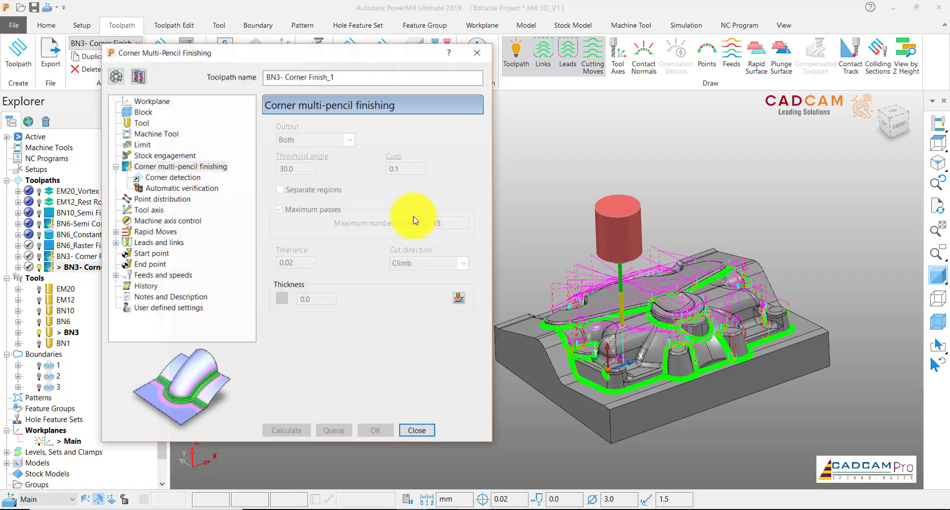
left_click(116, 76)
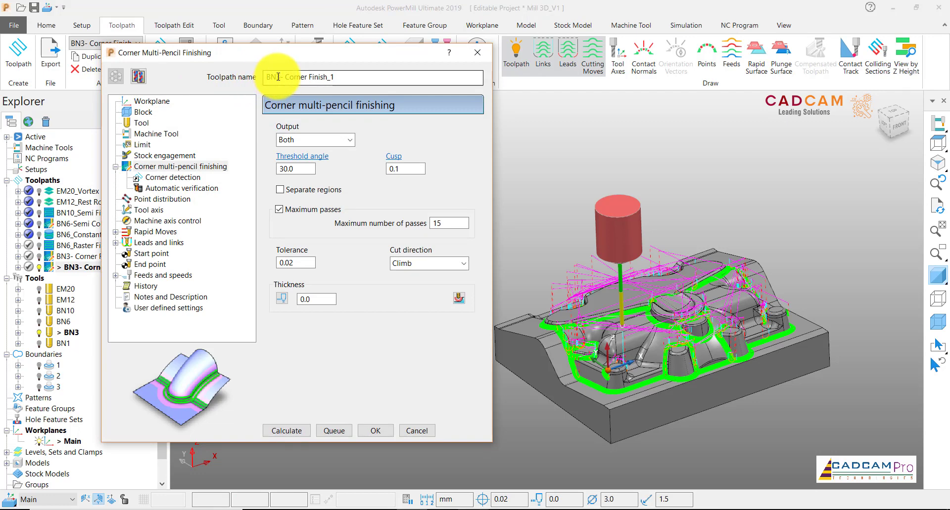
left_click_drag(280, 76, 274, 77)
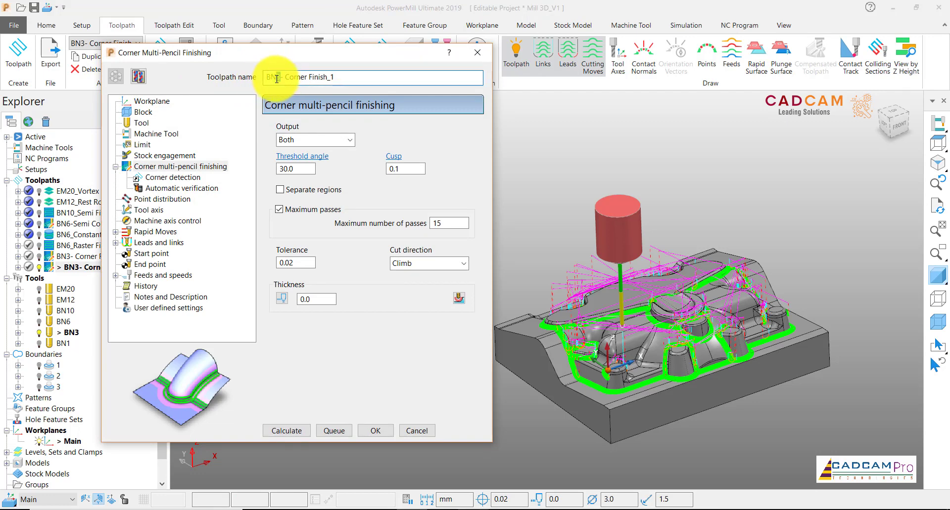
type("1")
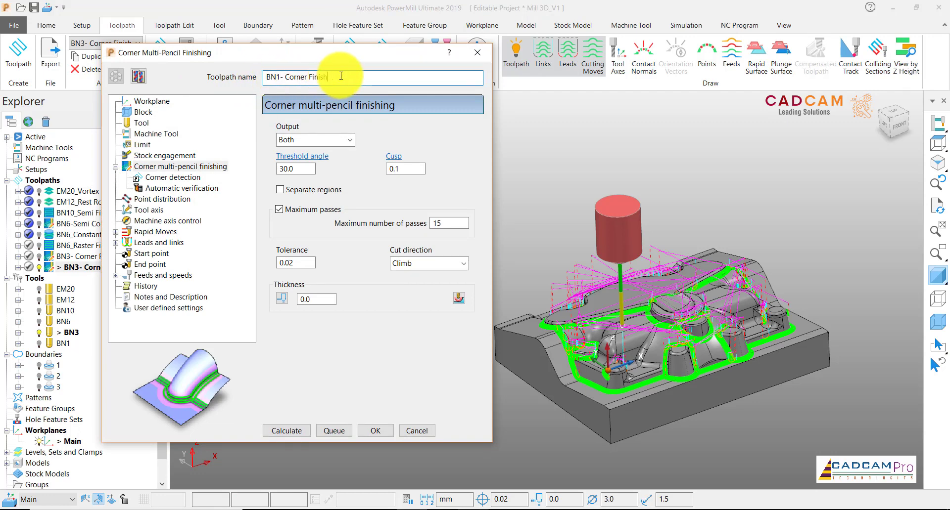
Assign the BN1 ball-nosed tool to the BN1- Corner Finish toolpath
left_click(138, 123)
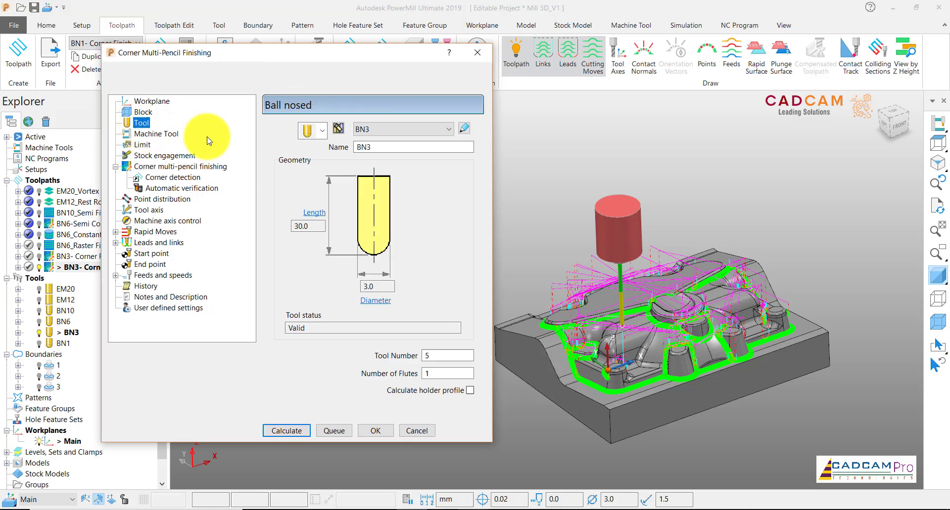
left_click(382, 129)
left_click(377, 210)
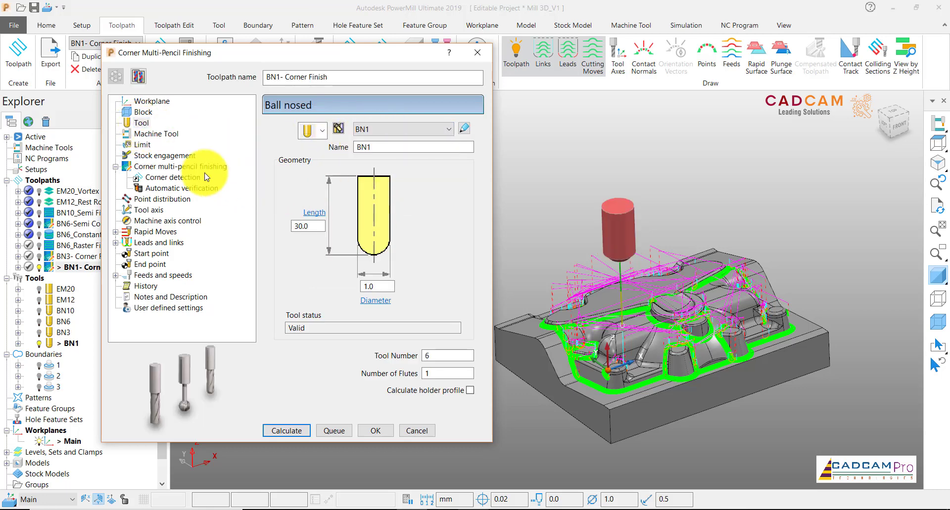
Set the corner detection's reference tool to BN3 and its overlap to 0.5
left_click(142, 145)
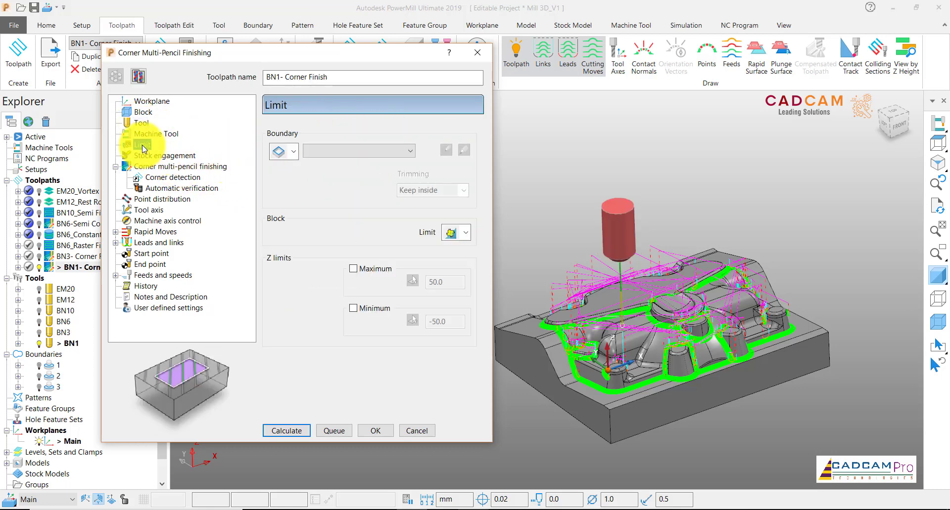
left_click(157, 167)
left_click(171, 178)
left_click(429, 150)
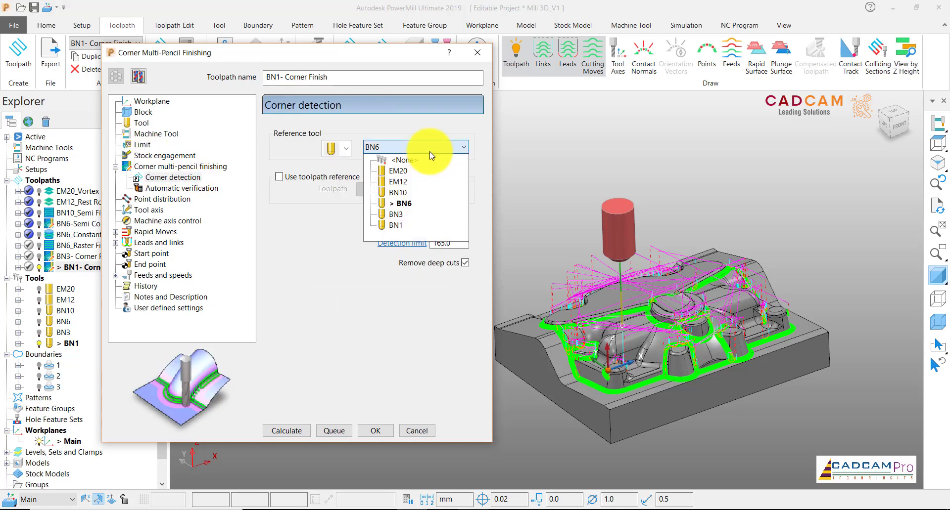
left_click(395, 215)
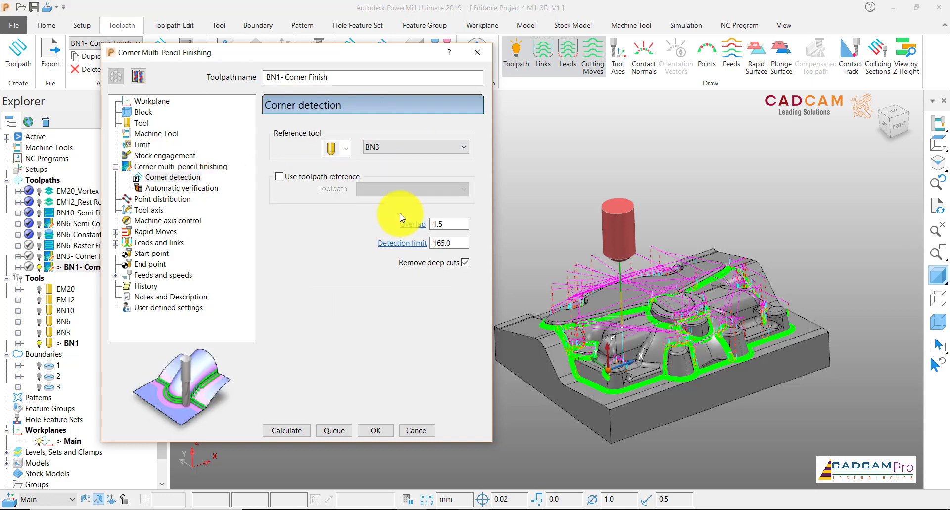
left_click_drag(450, 224, 434, 225)
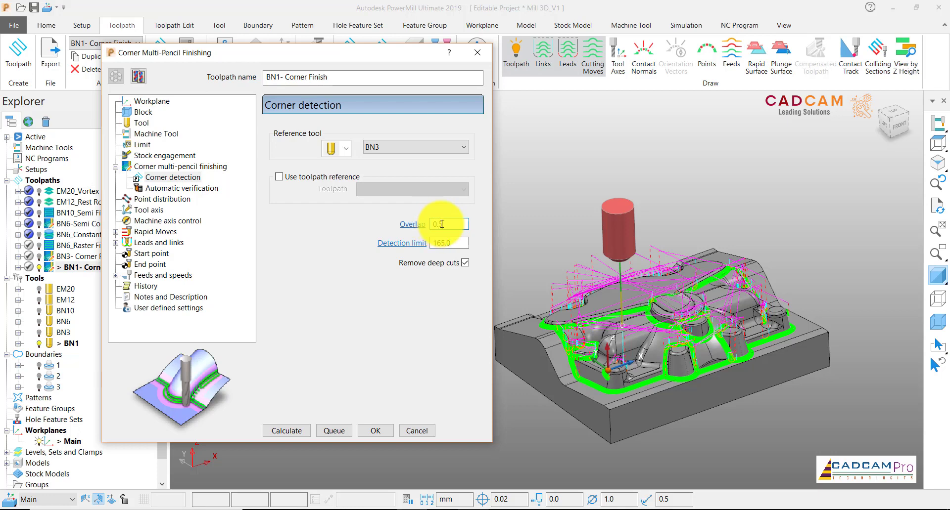
Check the passes, verification, point distribution and tool axis settings, and calculate the BN1- Corner Finish toolpath
left_click(174, 167)
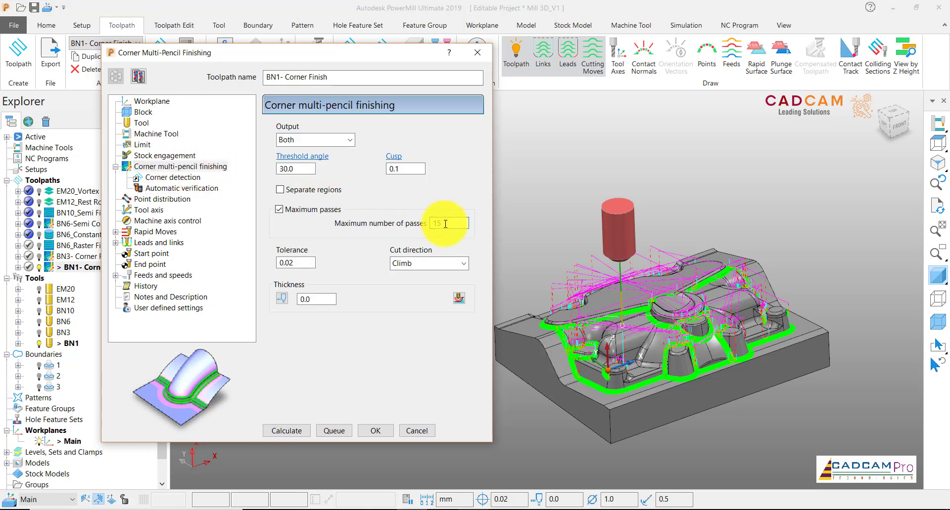
left_click(173, 178)
left_click(181, 188)
left_click(158, 199)
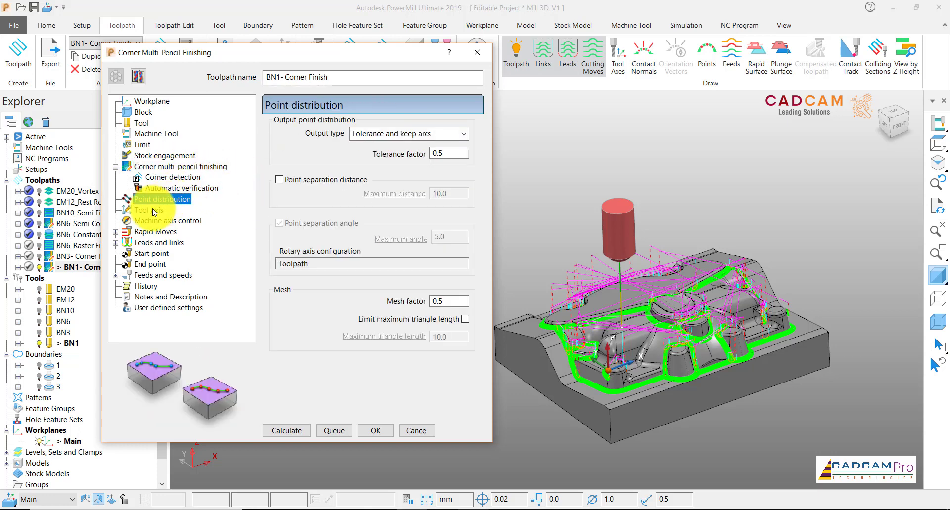
left_click(155, 211)
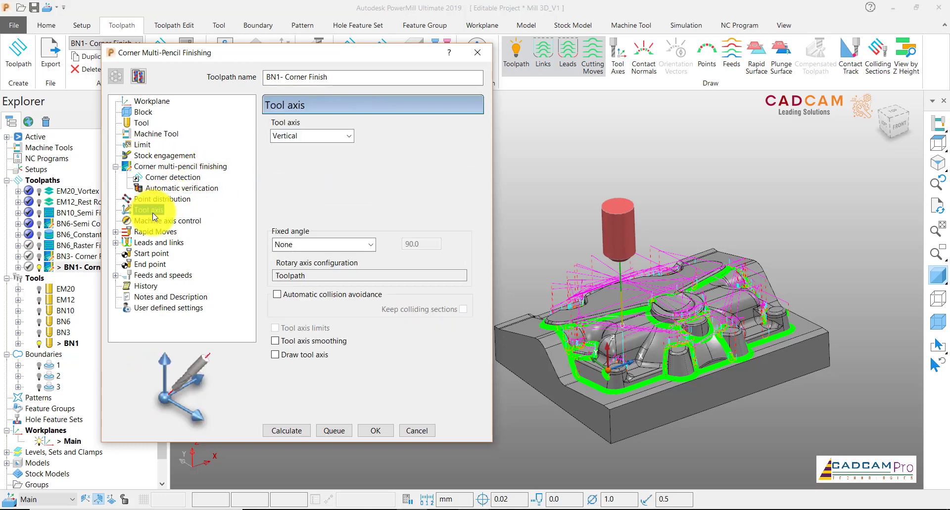
left_click(299, 433)
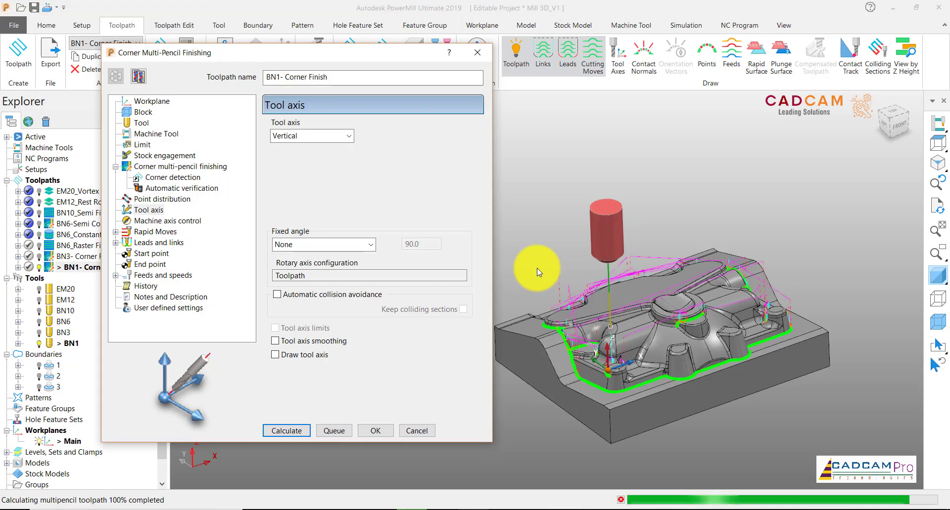
Examine the calculated BN1 corner passes along the outer base edge, bosses and inner fillets, overall and up close
scroll(708, 306, "up", 5)
middle_click_drag(712, 307, 657, 405)
scroll(684, 416, "up", 6)
scroll(633, 396, "down", 8)
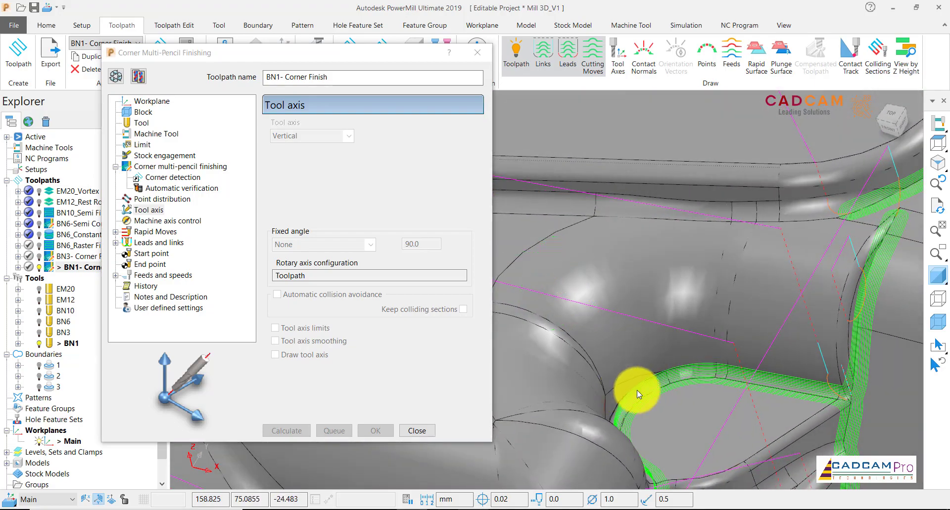
scroll(764, 339, "down", 5)
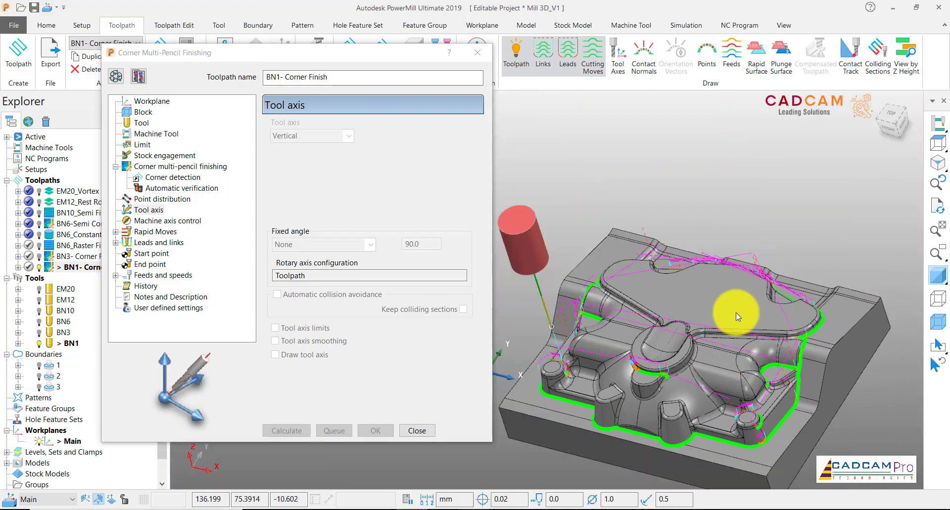
middle_click_drag(735, 313, 849, 266)
scroll(692, 345, "up", 10)
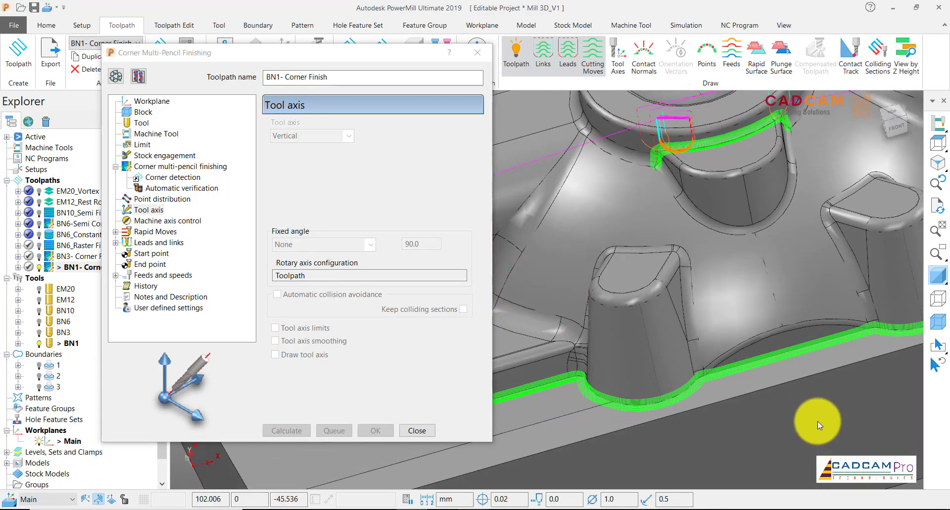
scroll(817, 422, "down", 8)
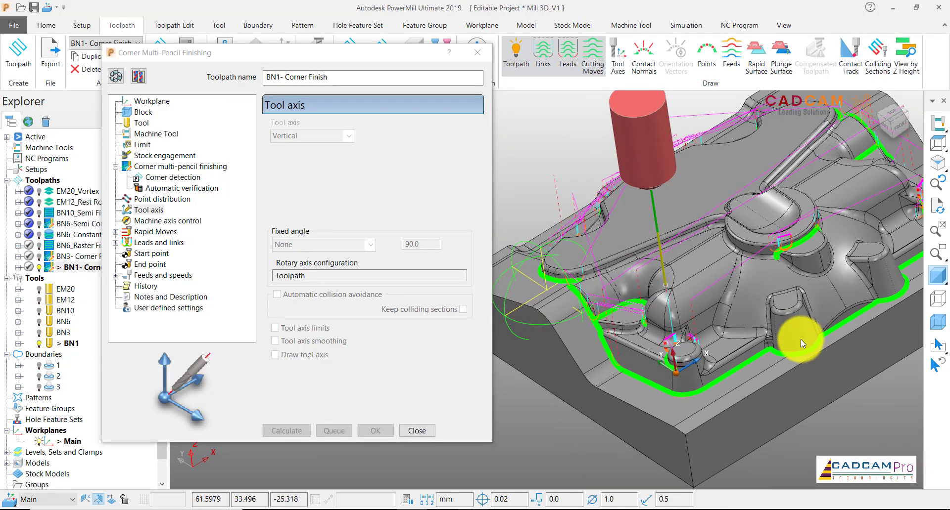
middle_click_drag(651, 239, 674, 218)
scroll(731, 349, "down", 3)
middle_click_drag(731, 349, 743, 399)
scroll(637, 277, "up", 2)
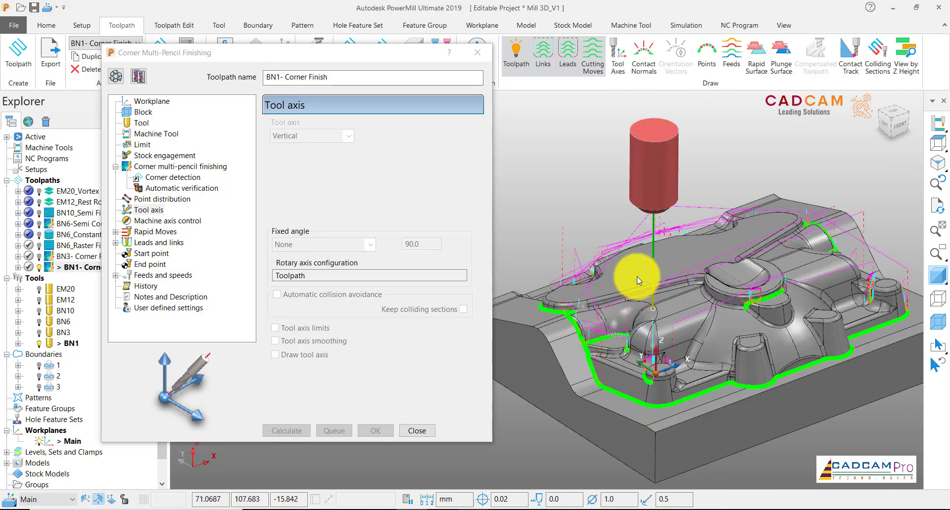
scroll(643, 282, "up", 3)
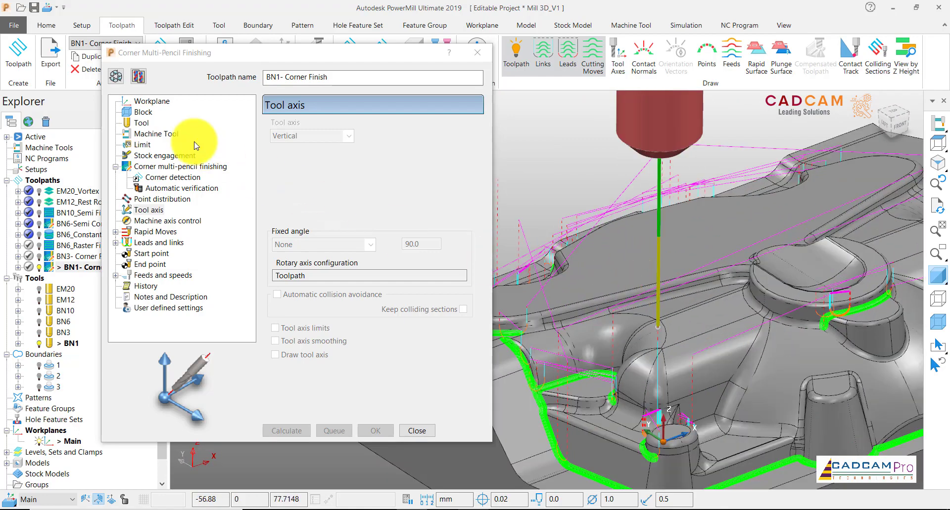
Make the BN1- Corner Finish toolpath editable again, change its reference tool to BN6 and recalculate it
left_click(116, 76)
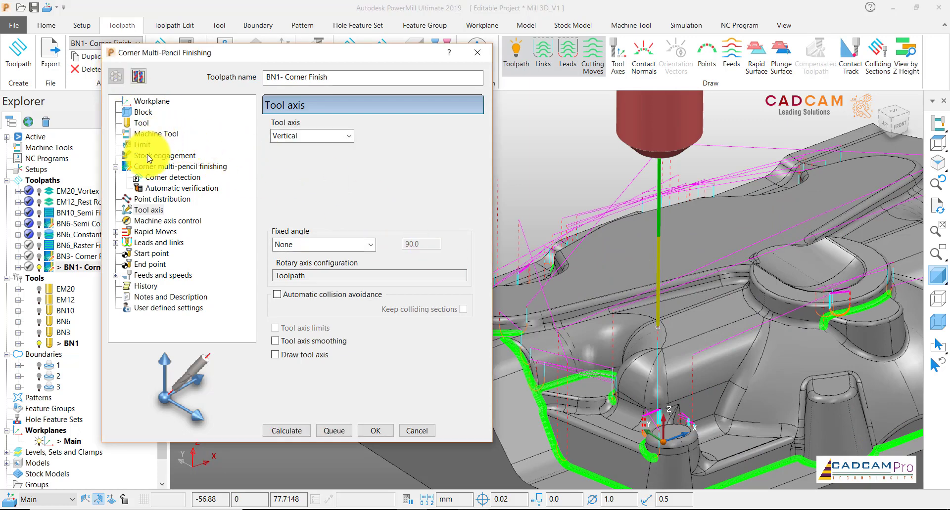
left_click(164, 167)
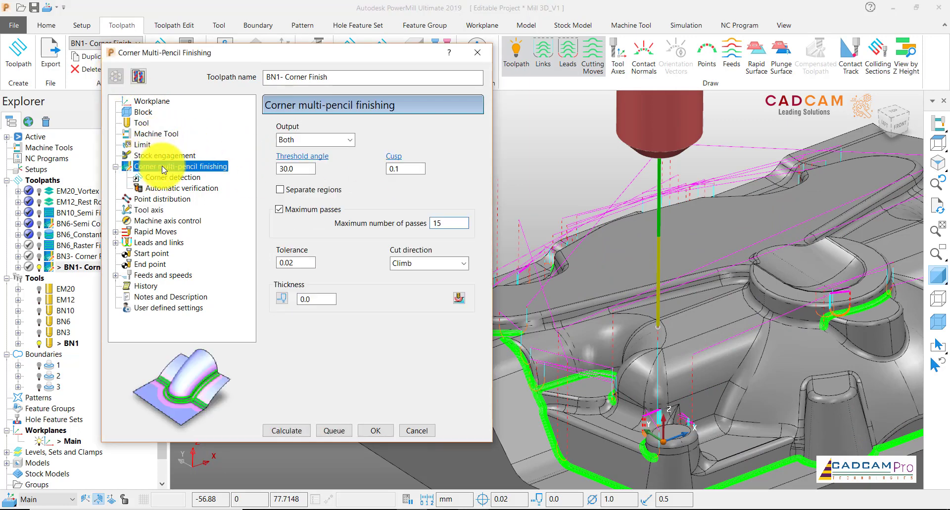
left_click(168, 177)
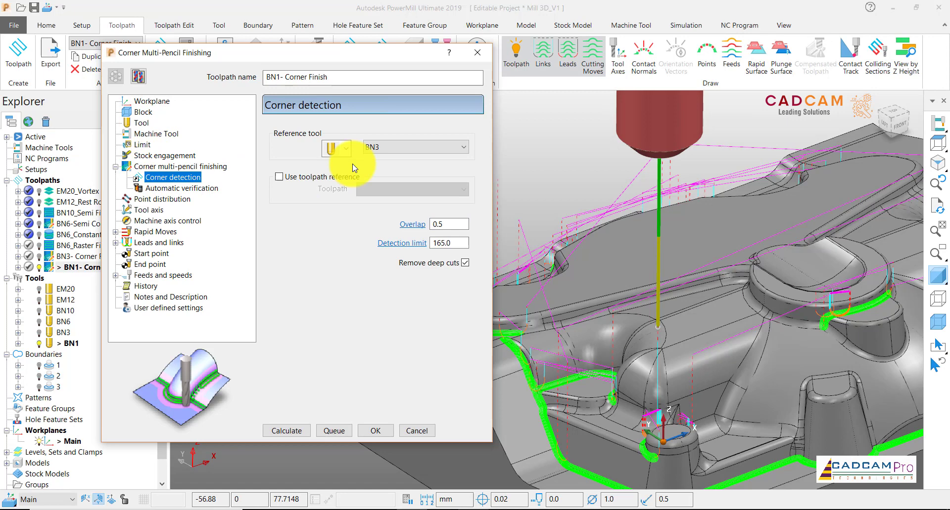
left_click(422, 148)
left_click(396, 204)
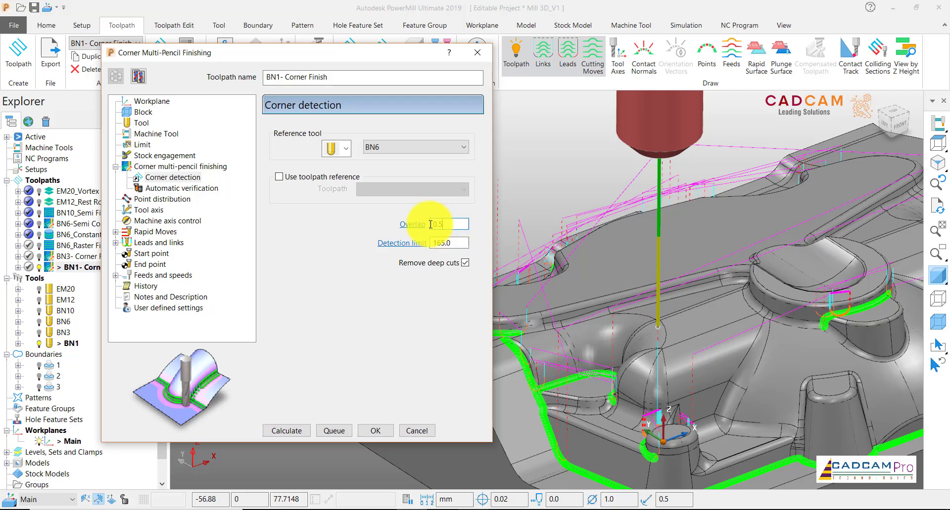
left_click(181, 168)
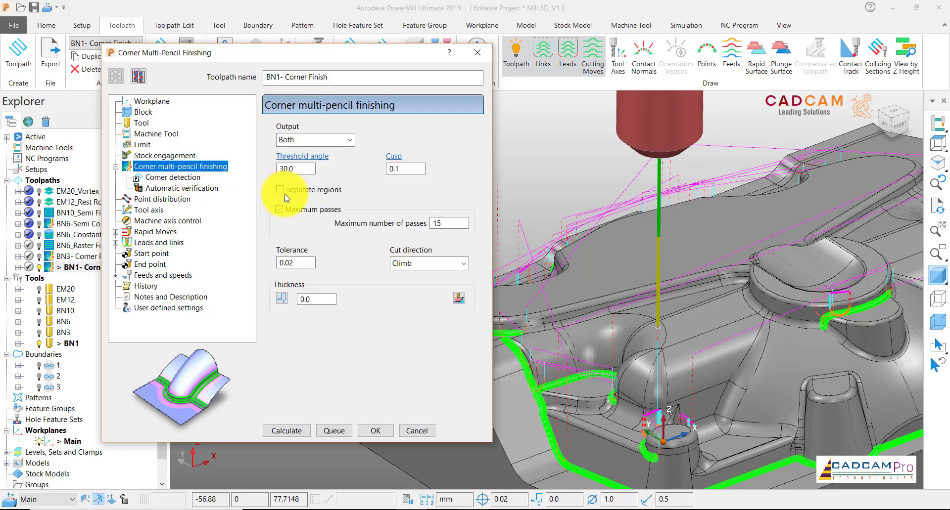
left_click(296, 431)
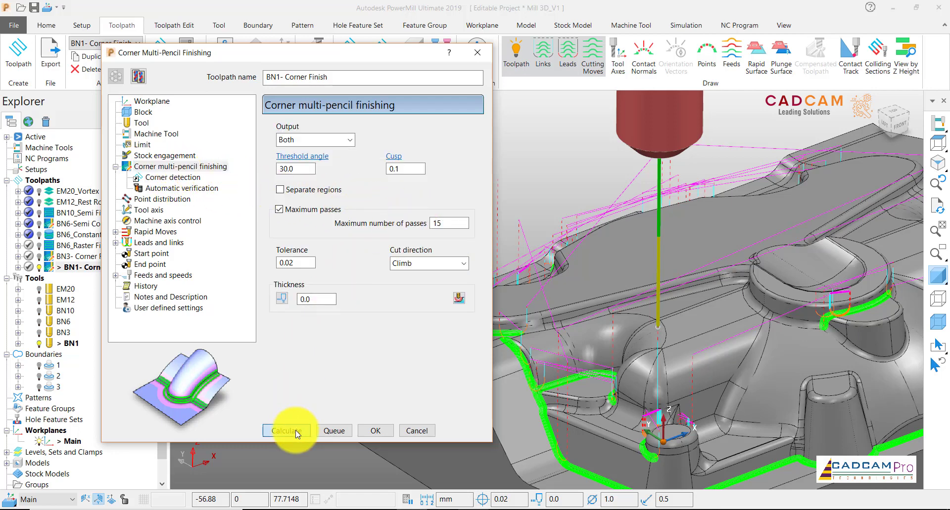
Inspect the recalculated BN1 corner passes around the central round boss and the tapered bosses
scroll(585, 296, "down", 3)
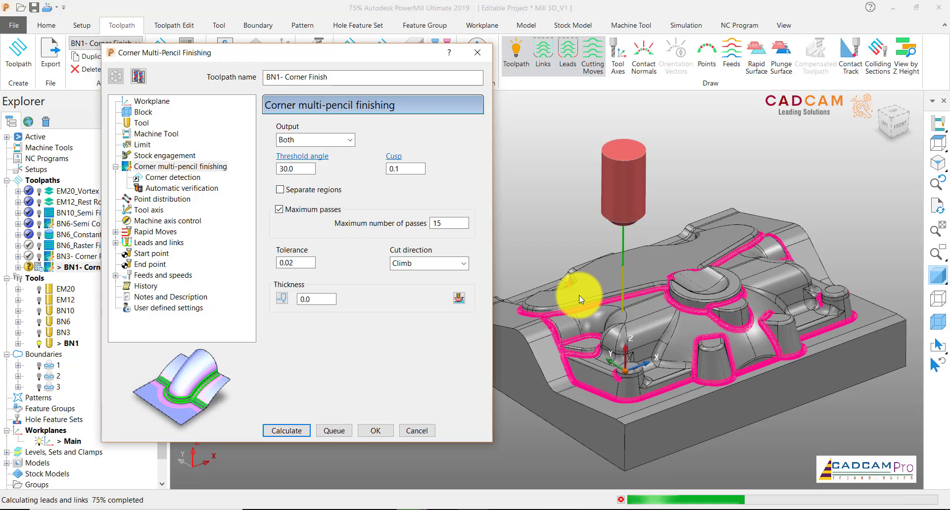
scroll(710, 293, "up", 3)
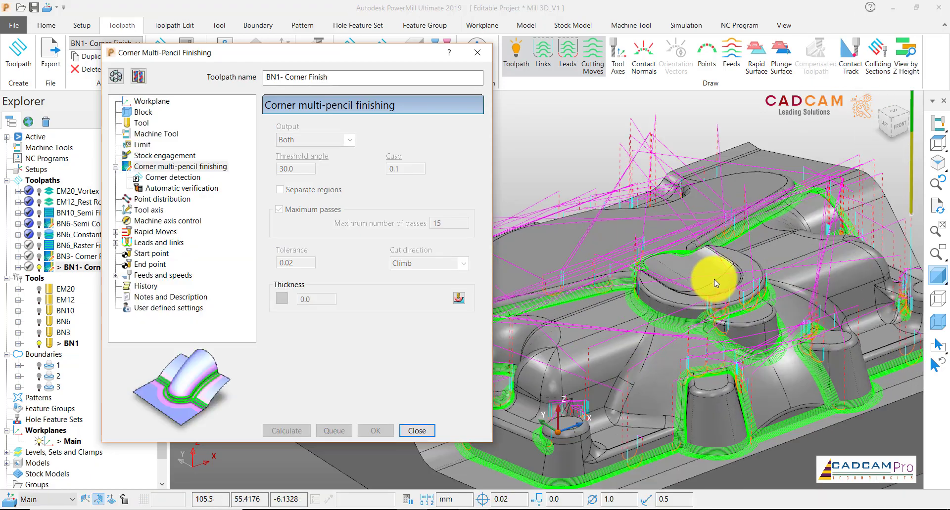
scroll(714, 279, "up", 10)
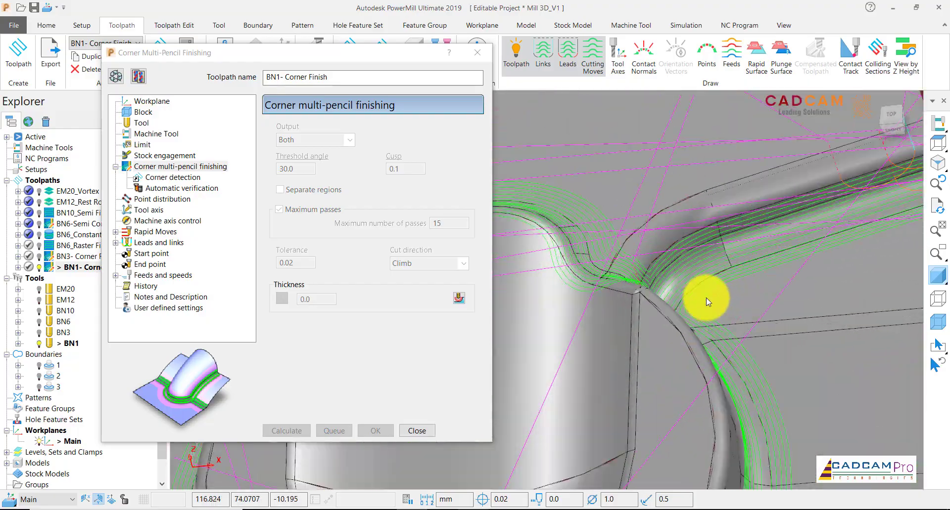
scroll(666, 283, "down", 10)
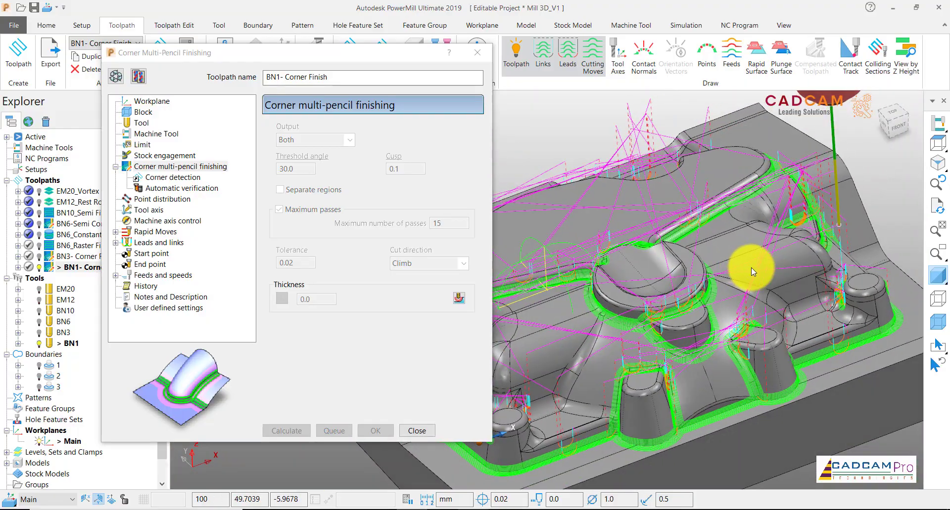
View the whole part with the BN1 corner passes and close the corner multi-pencil finishing settings
scroll(751, 268, "down", 5)
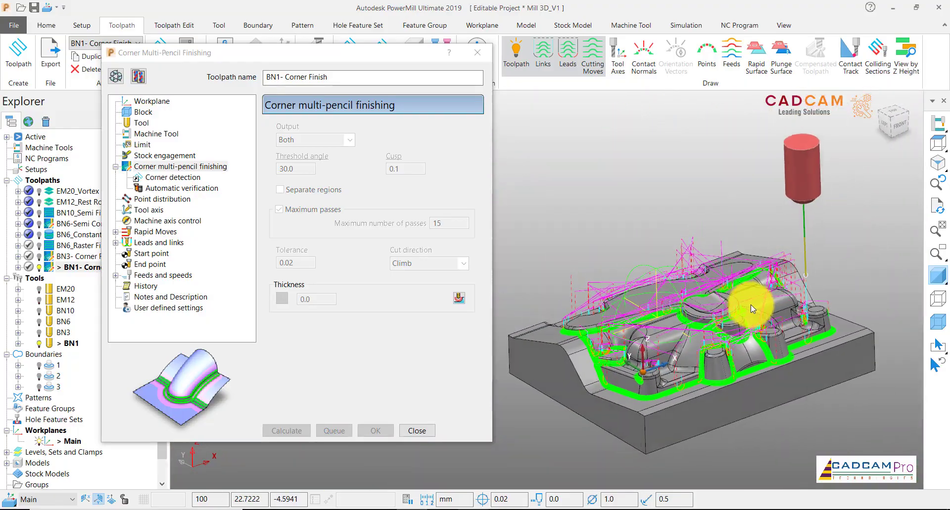
mouse_move(750, 305)
middle_mouse_down()
mouse_move(669, 332)
mouse_move(774, 318)
mouse_move(766, 311)
middle_mouse_up()
left_click(417, 431)
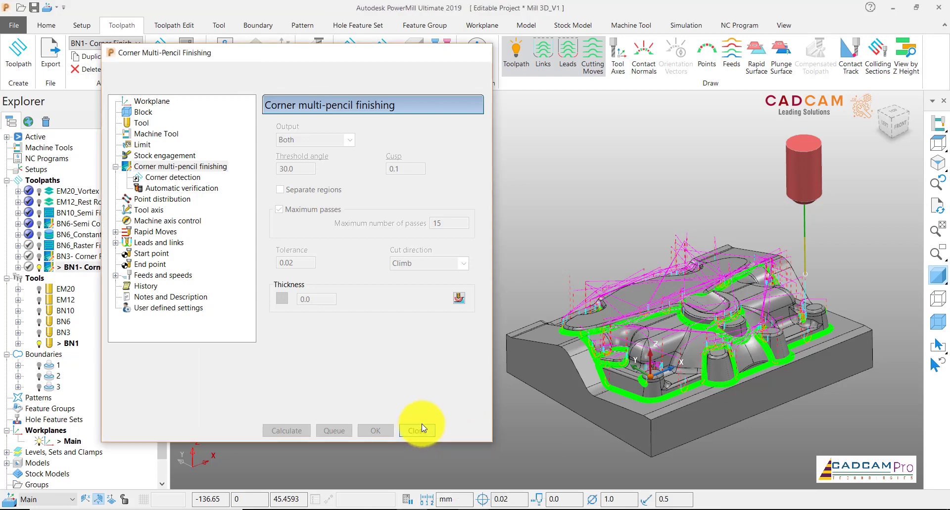
left_click(419, 431)
left_click(86, 245)
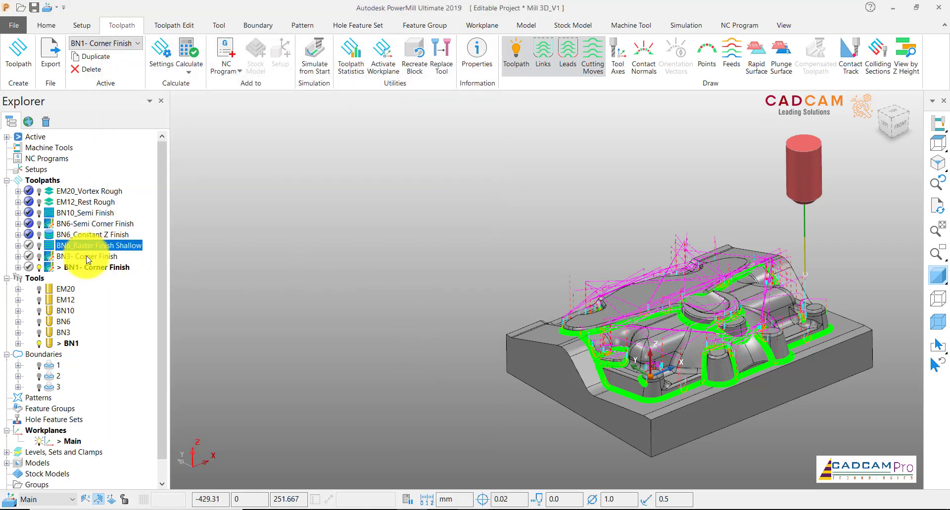
left_click(86, 267, "shift")
right_click(86, 272)
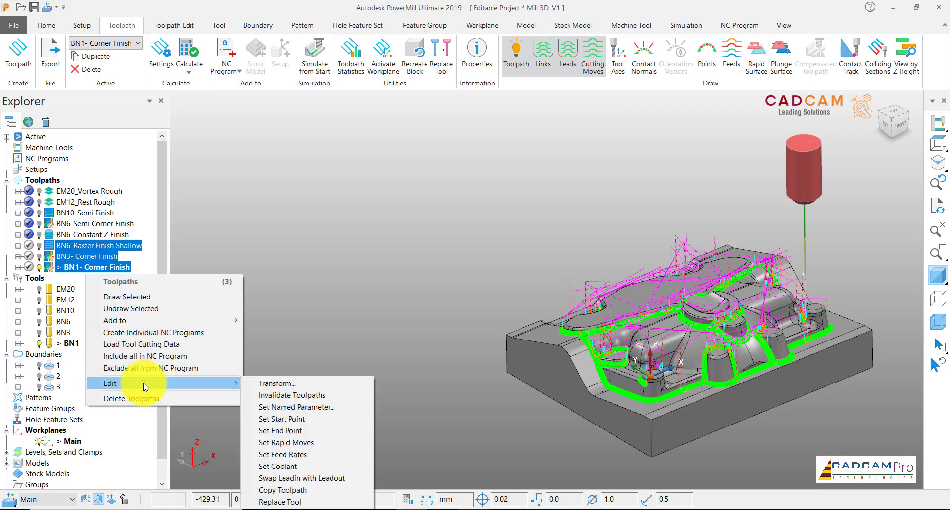
left_click(329, 283)
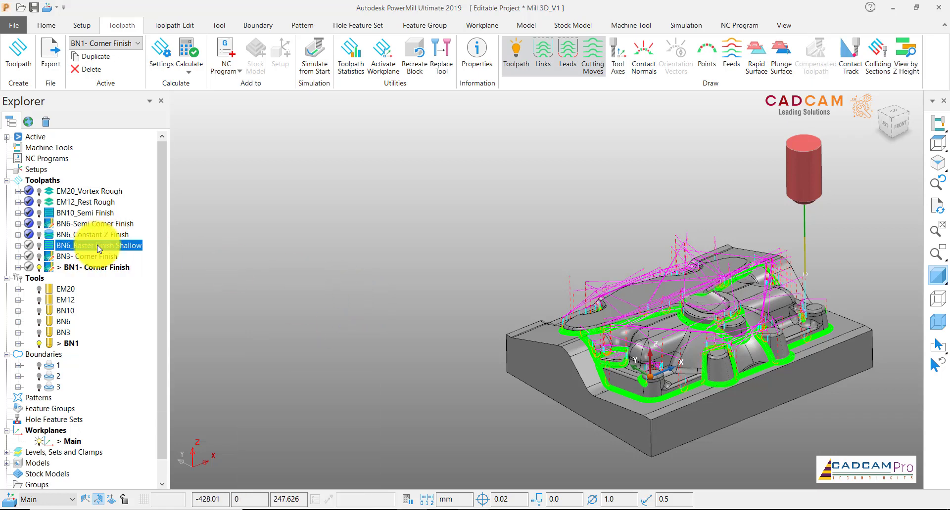
right_click(97, 245)
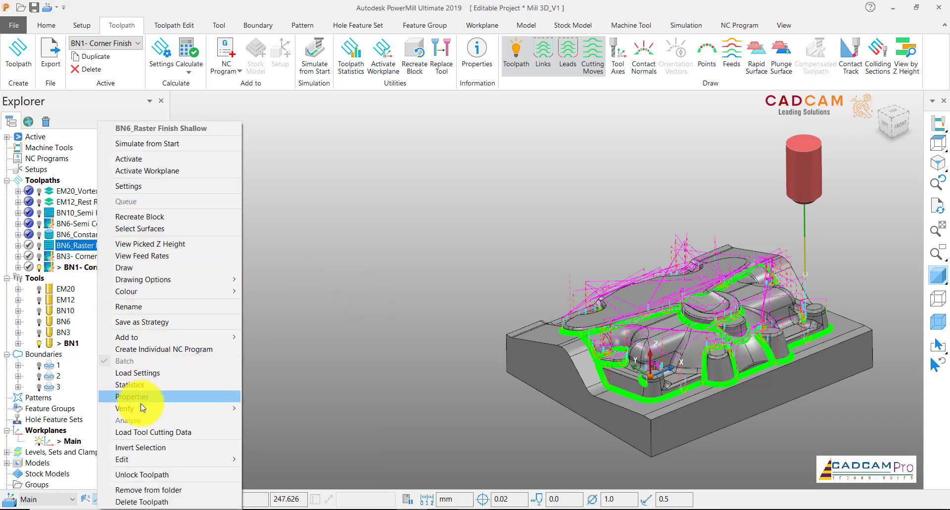
left_click(232, 283)
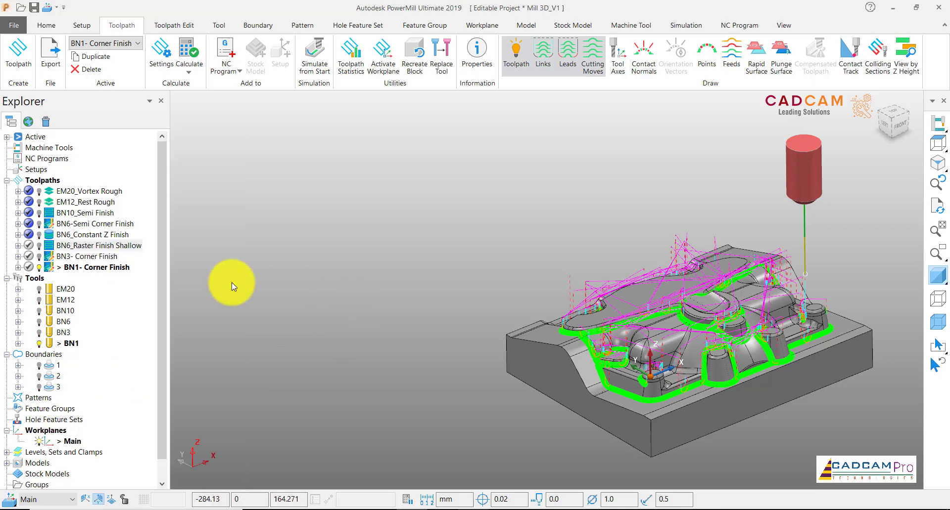
Activate the BN6_Raster Finish Shallow toolpath and verify it for collisions against the models, with collision depth calculation and tool adjustment enabled
right_click(102, 248)
left_click(129, 157)
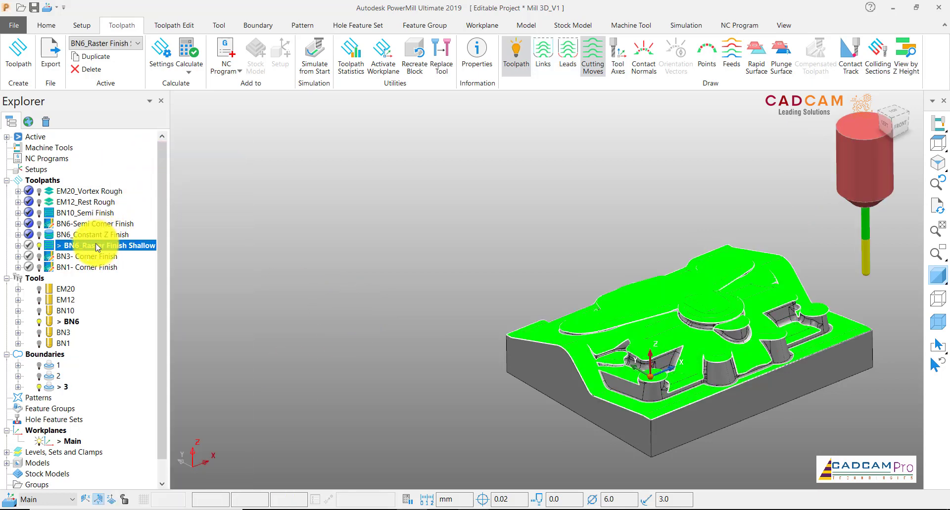
right_click(96, 245)
mouse_move(150, 414)
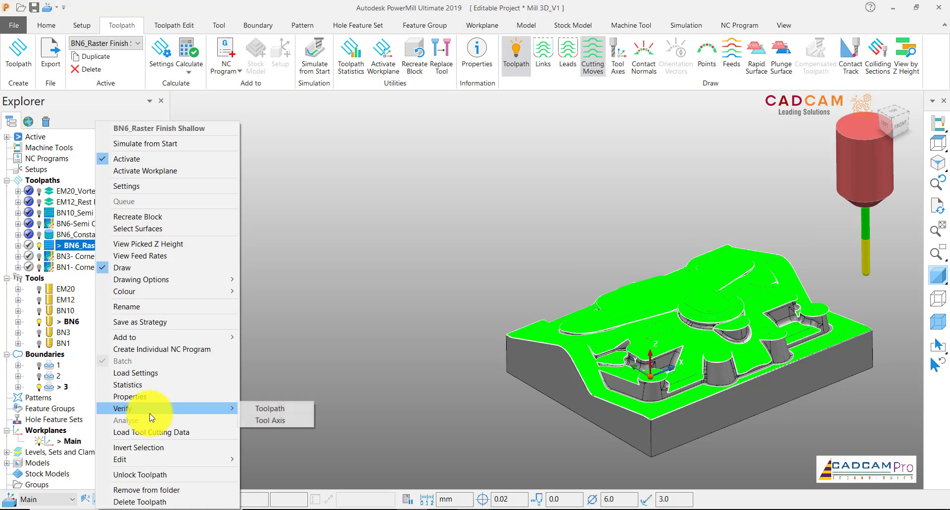
left_click(264, 408)
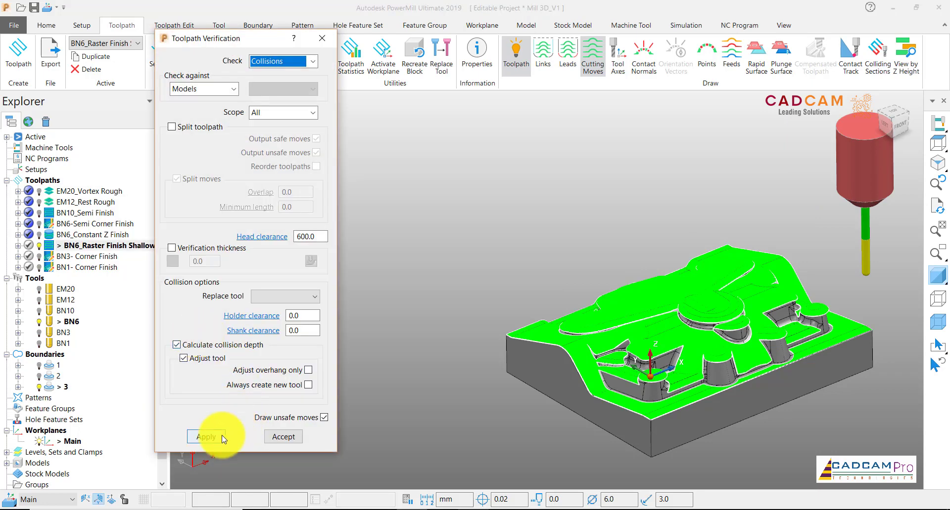
left_click(223, 437)
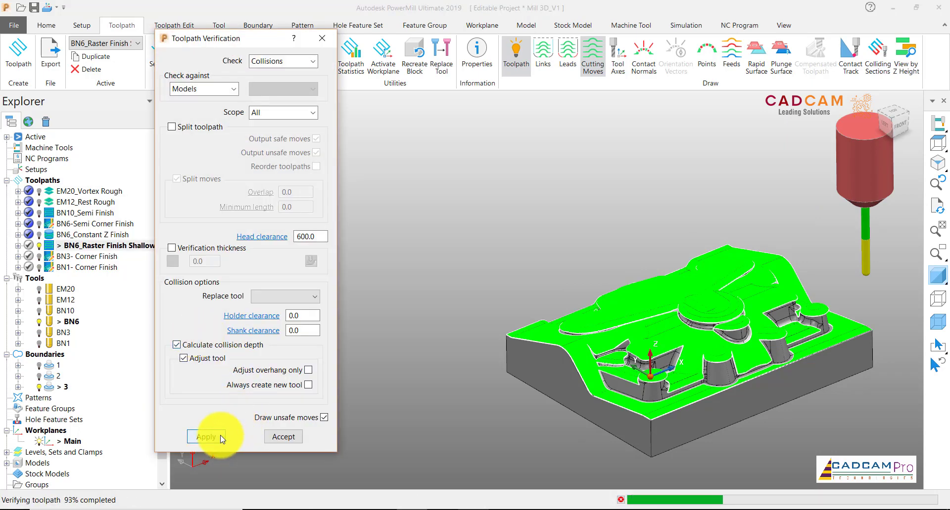
left_click(303, 457)
left_click(284, 436)
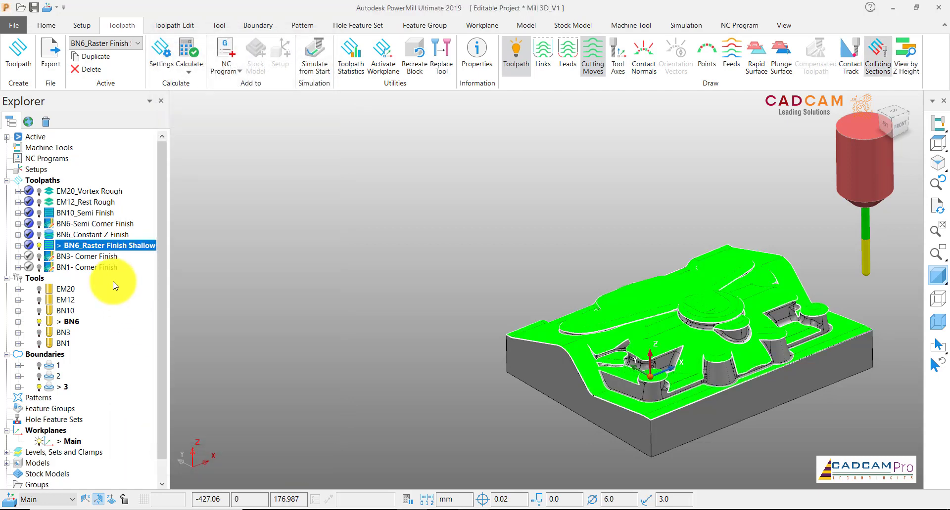
Activate the BN3- Corner Finish toolpath and verify all its moves for collisions against the models
right_click(102, 256)
left_click(150, 159)
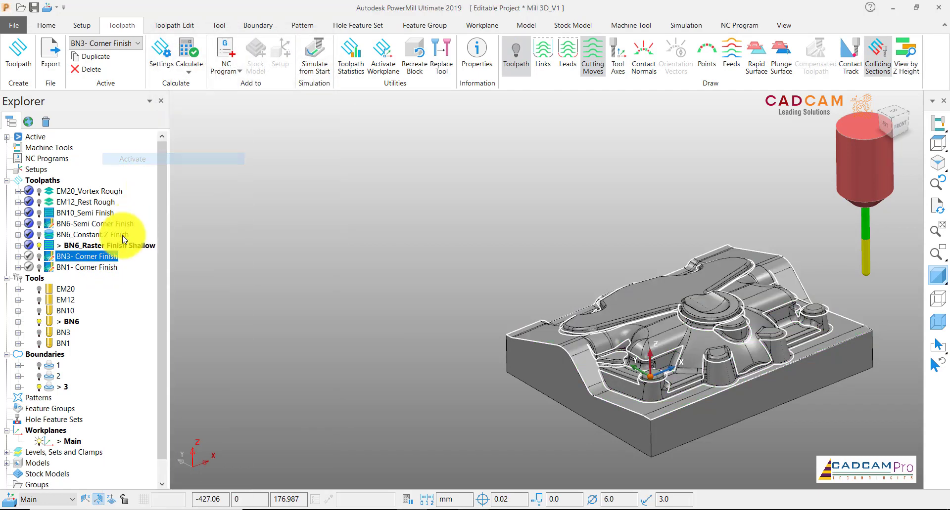
right_click(106, 257)
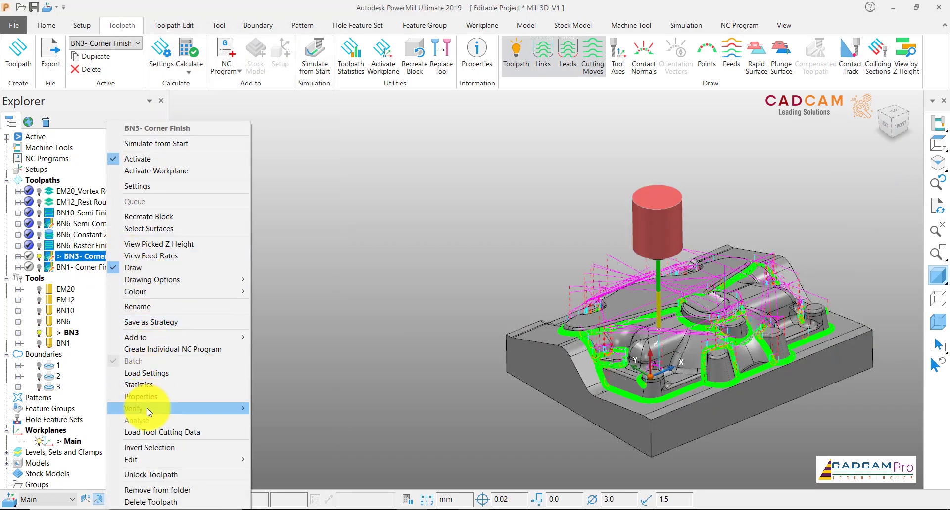
mouse_move(149, 412)
left_click(277, 408)
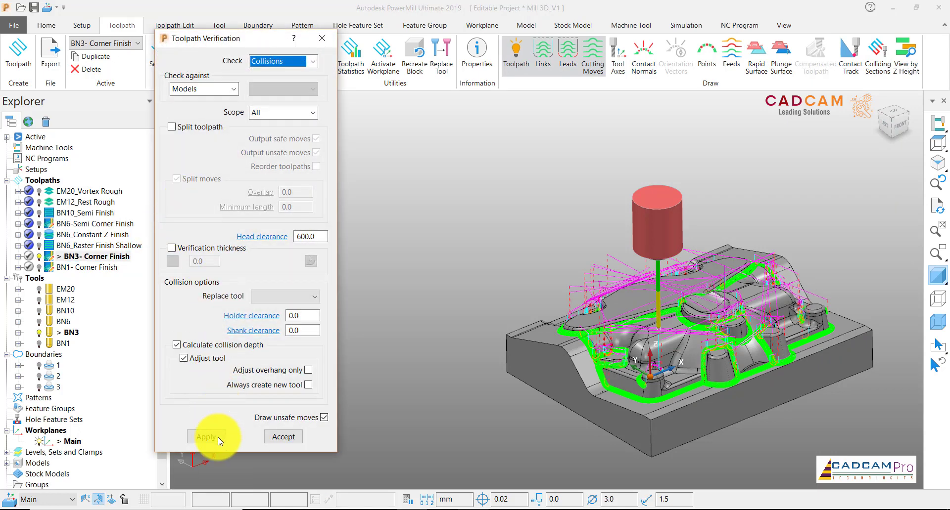
left_click(218, 437)
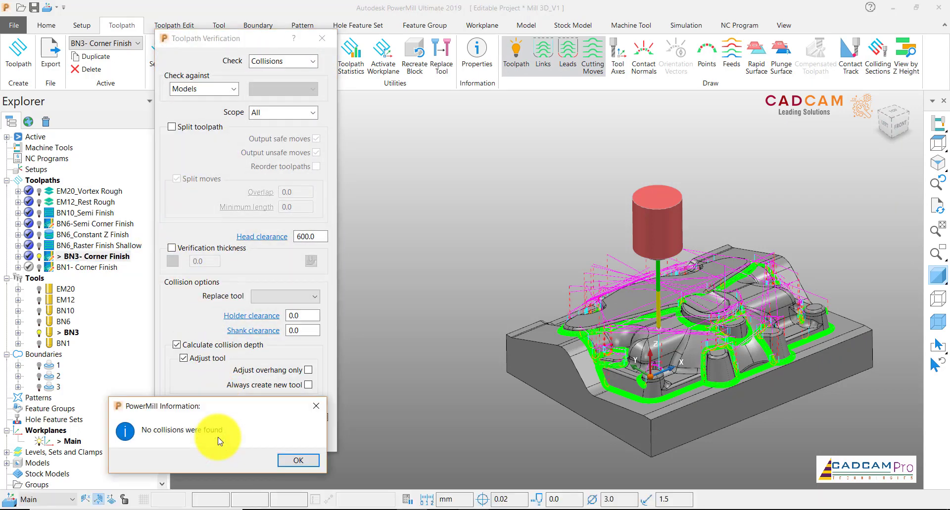
left_click(303, 463)
left_click(291, 439)
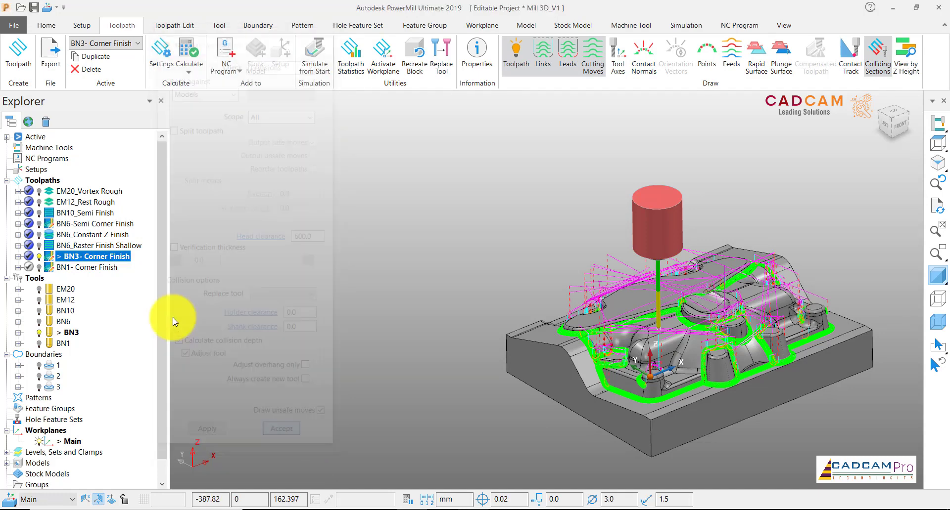
Activate the BN1- Corner Finish toolpath and verify all its moves for collisions against the models
right_click(109, 267)
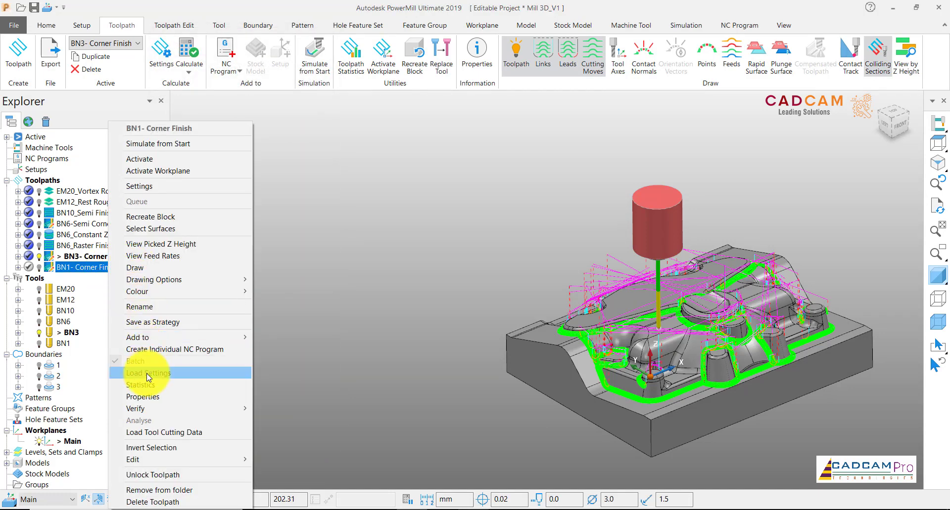
mouse_move(237, 408)
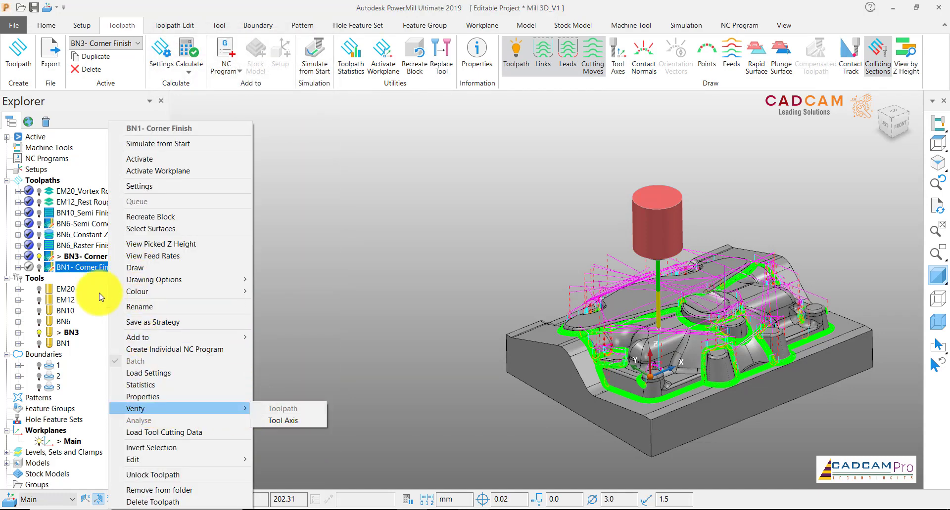
left_click(148, 159)
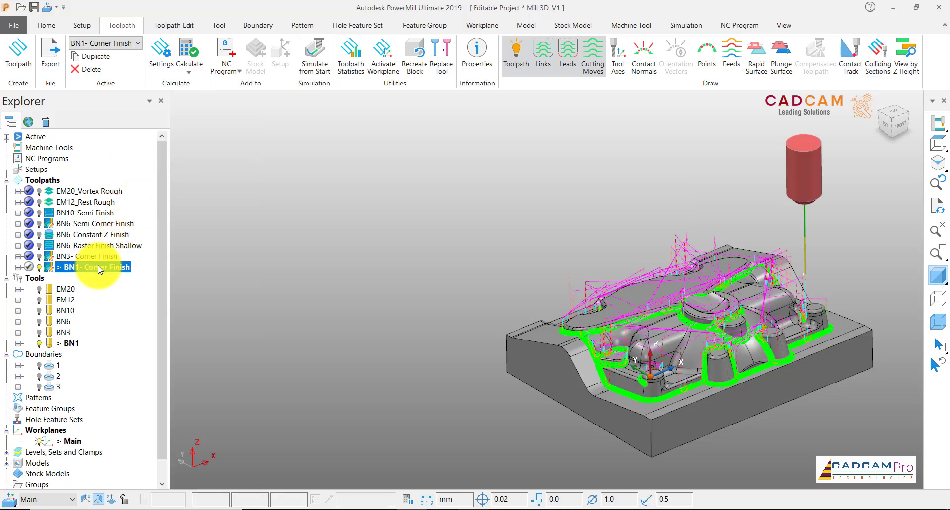
right_click(100, 268)
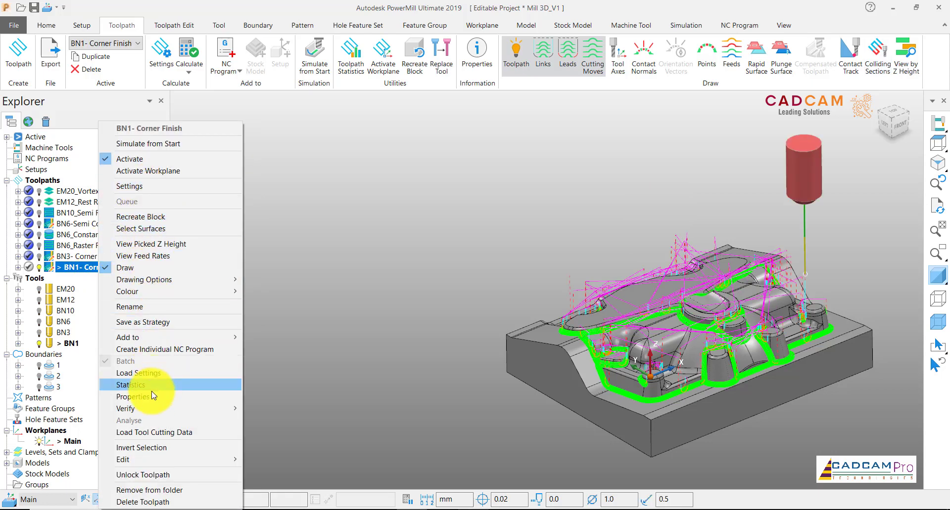
mouse_move(178, 408)
left_click(253, 410)
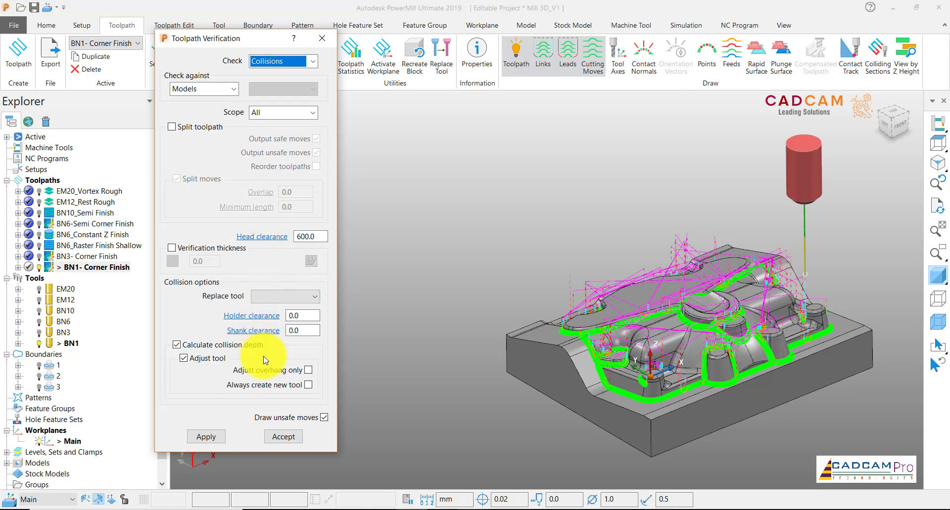
left_click(220, 437)
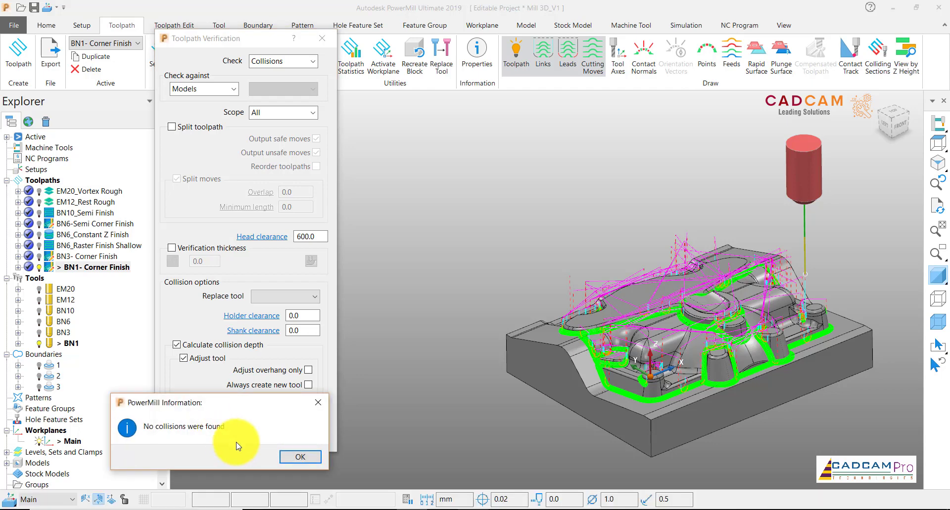
left_click(307, 455)
left_click(284, 437)
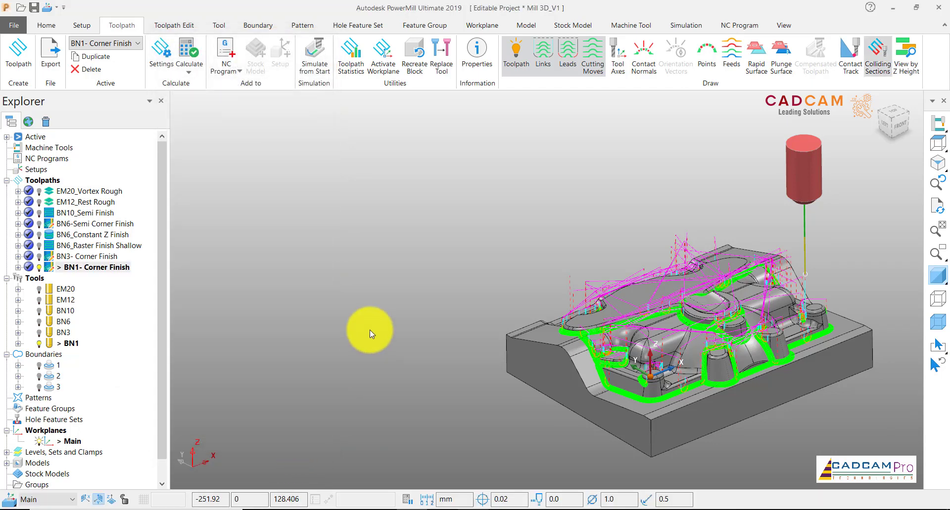
middle_click_drag(369, 330, 710, 336)
scroll(710, 336, "up", 2)
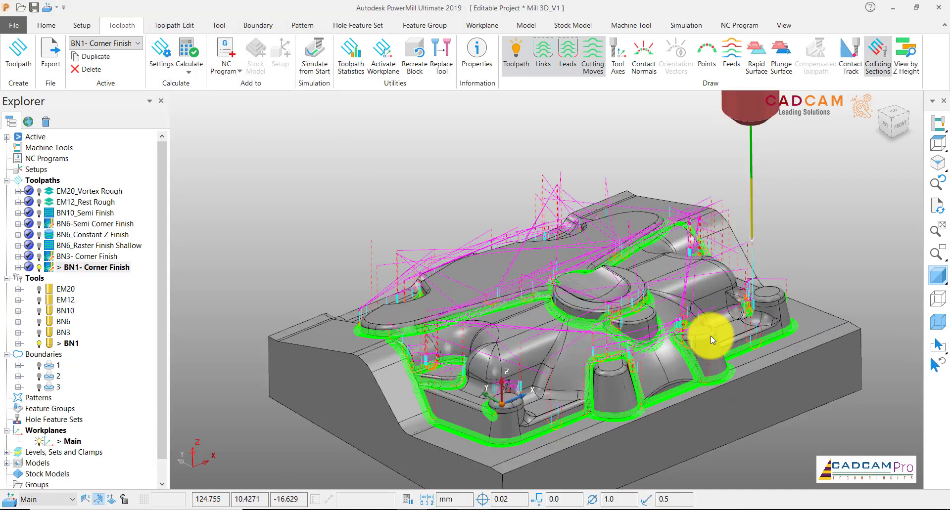
scroll(657, 337, "down", 2)
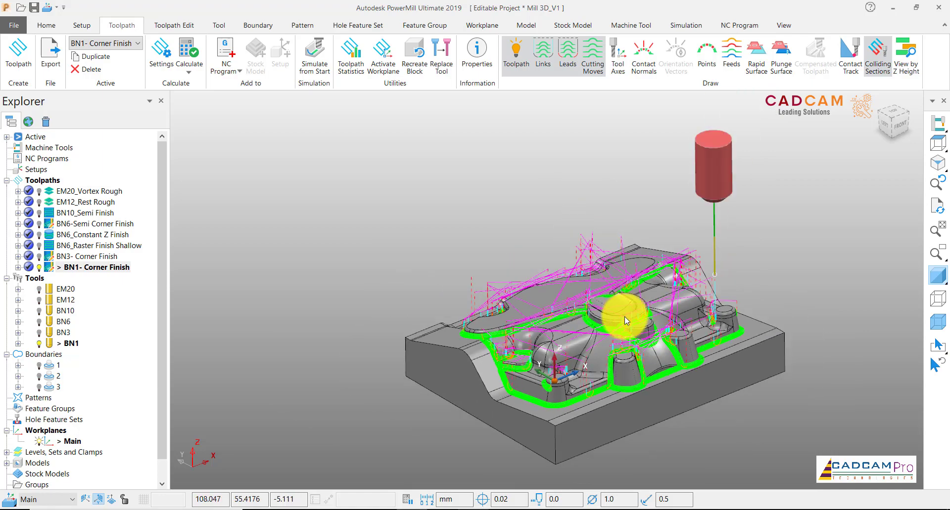
middle_click_drag(624, 317, 657, 367)
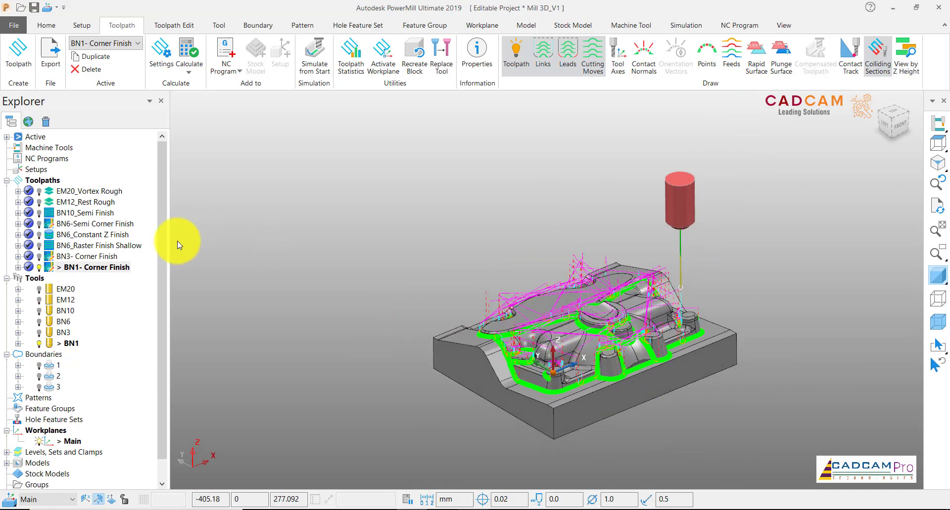
Create a stock model on the Main workplane with tolerance 0.02, stepover 0.2 and rest thickness 0.1, and expand the stock model list
left_click_drag(162, 245, 164, 284)
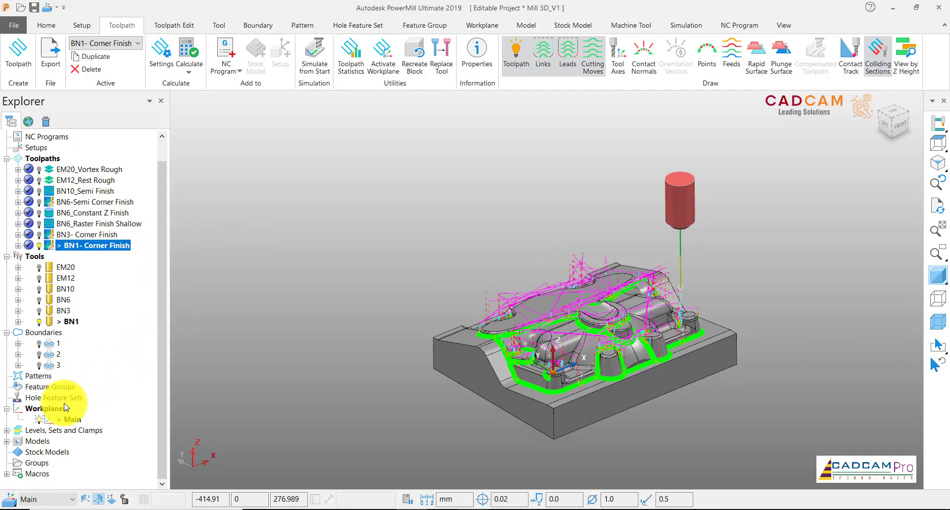
left_click(61, 453)
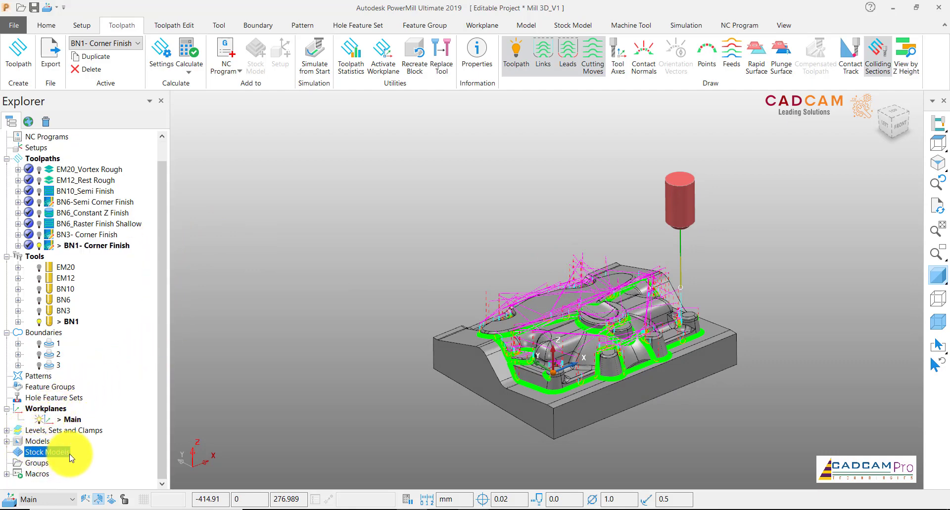
right_click(61, 453)
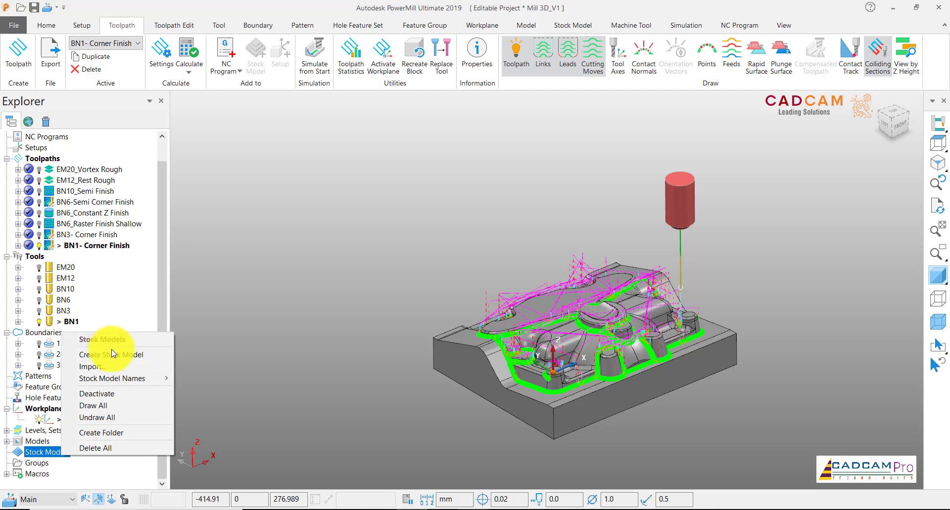
left_click(117, 355)
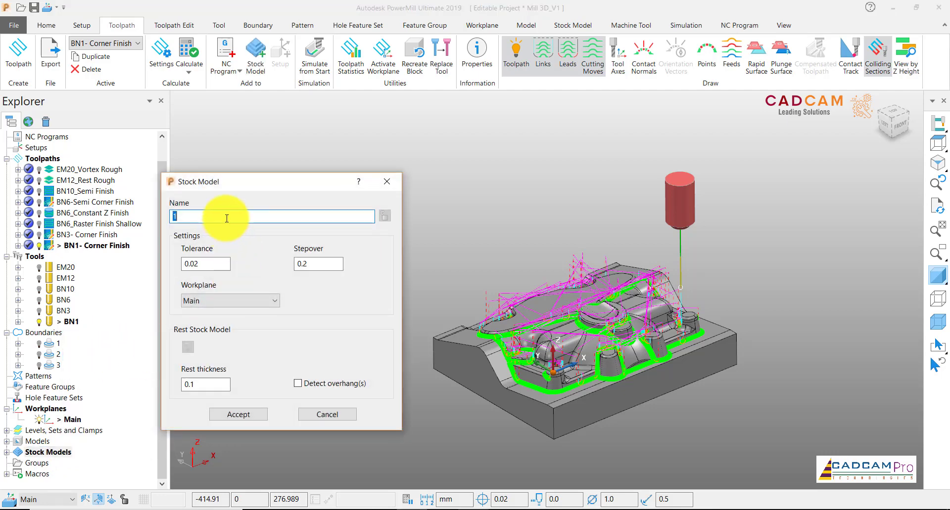
left_click(314, 263)
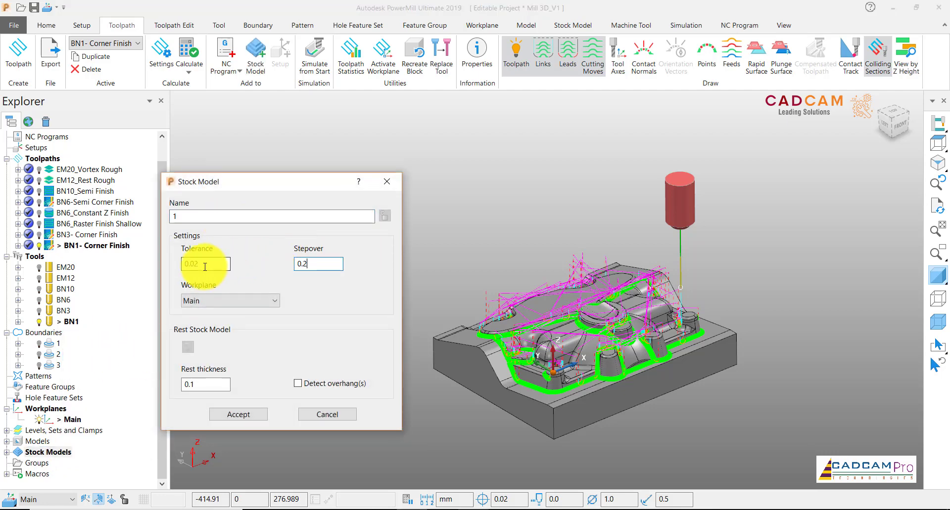
left_click(244, 414)
left_click(8, 452)
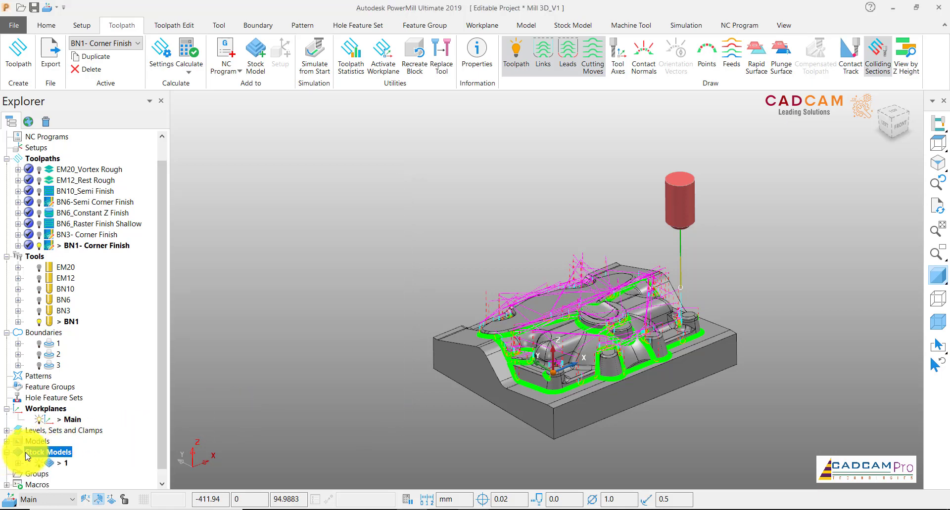
Add all eight toolpaths, from EM20_Vortex Rough through BN1- Corner Finish, to the stock model
scroll(164, 342, "down", 1)
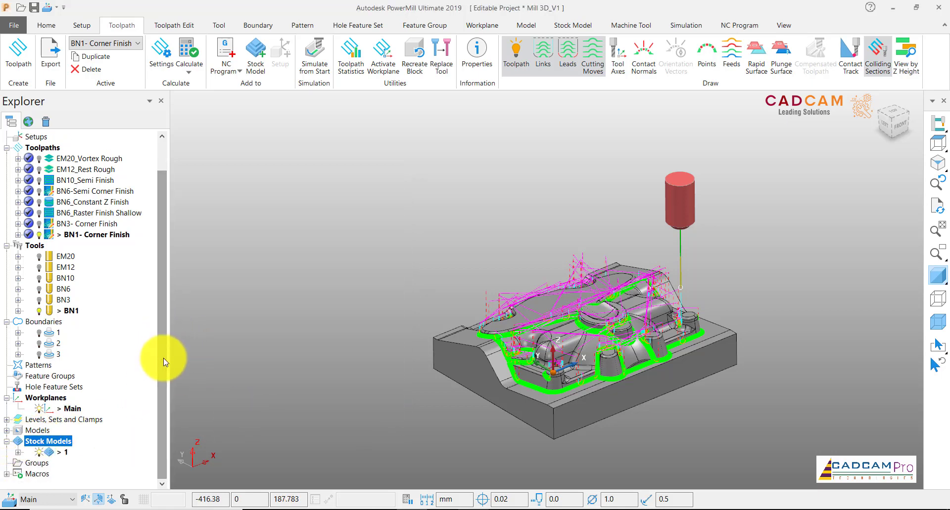
left_click(84, 159)
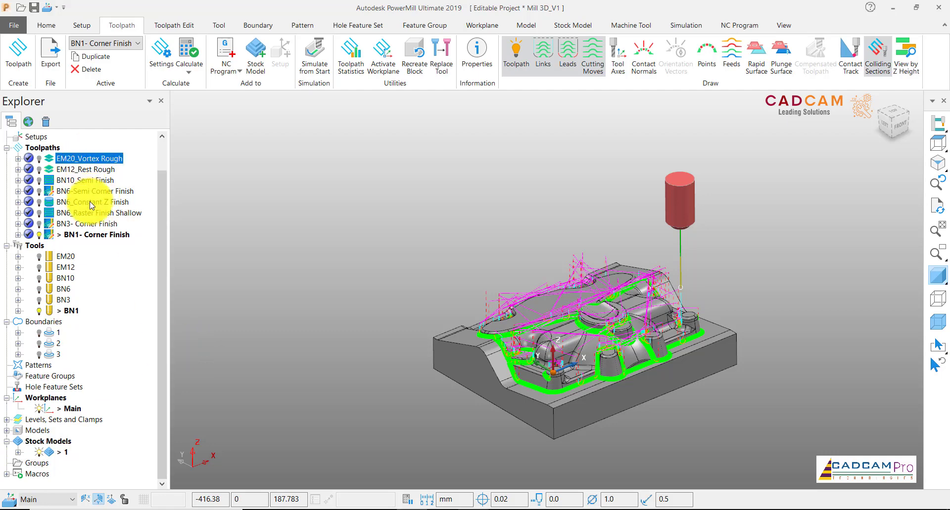
left_click(97, 239, "shift")
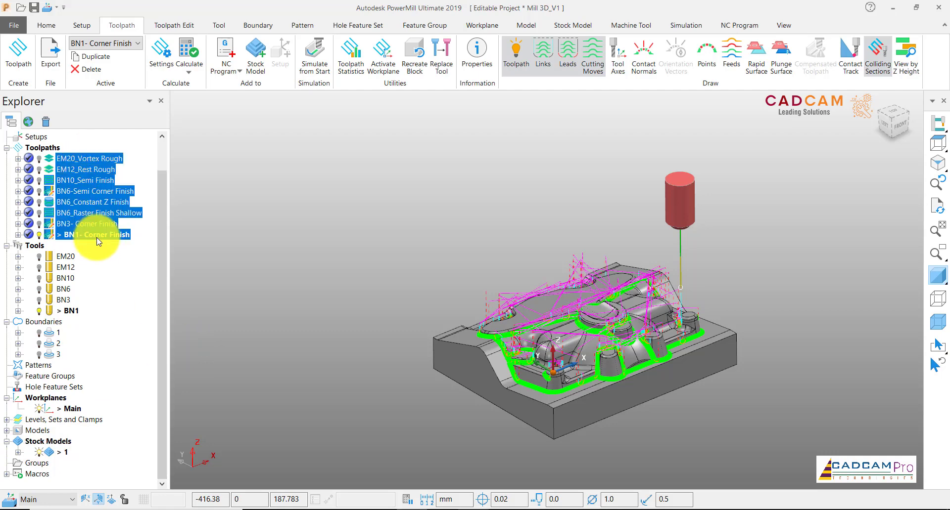
right_click(97, 239)
mouse_move(156, 287)
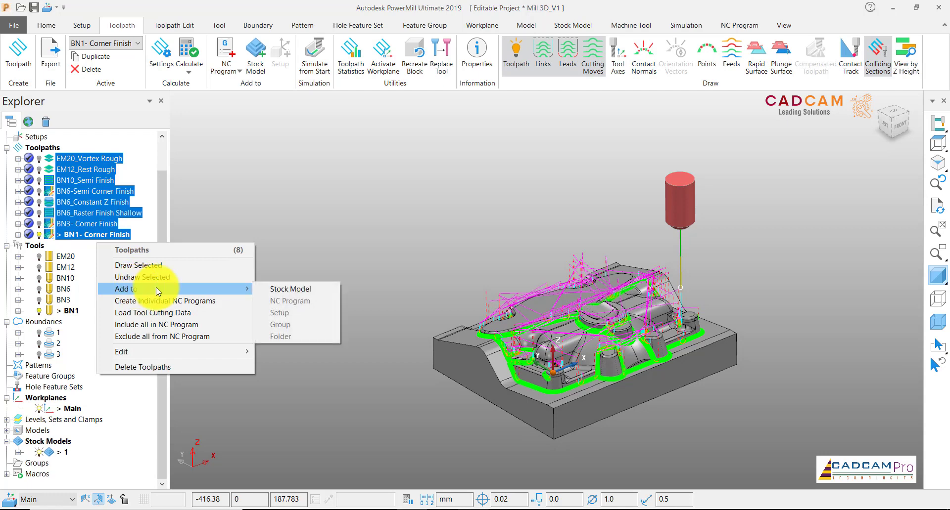
left_click(273, 287)
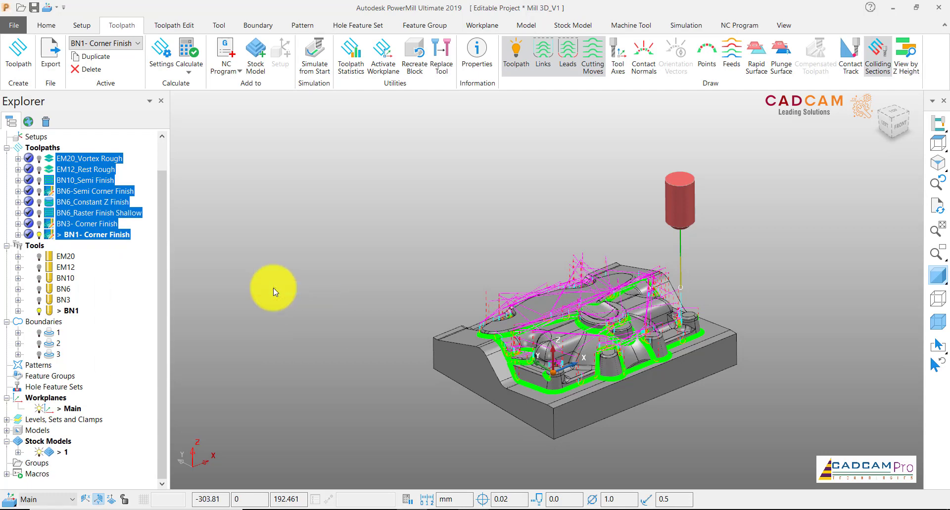
Expand stock model 1 to list its toolpaths and calculate it
left_click(20, 453)
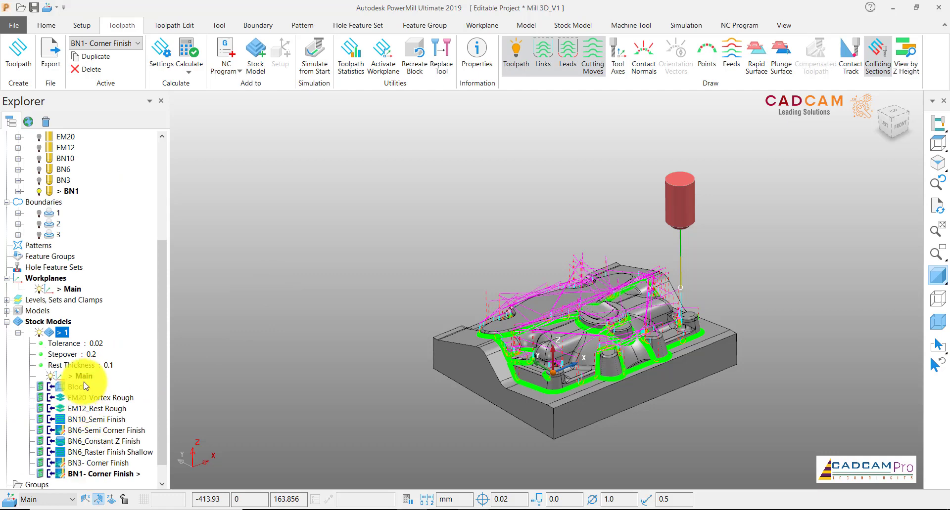
right_click(63, 335)
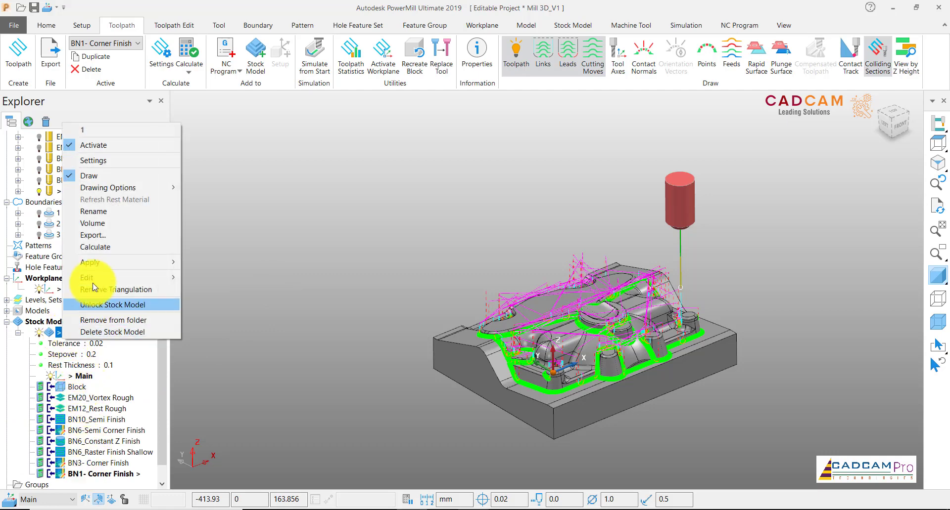
left_click(94, 247)
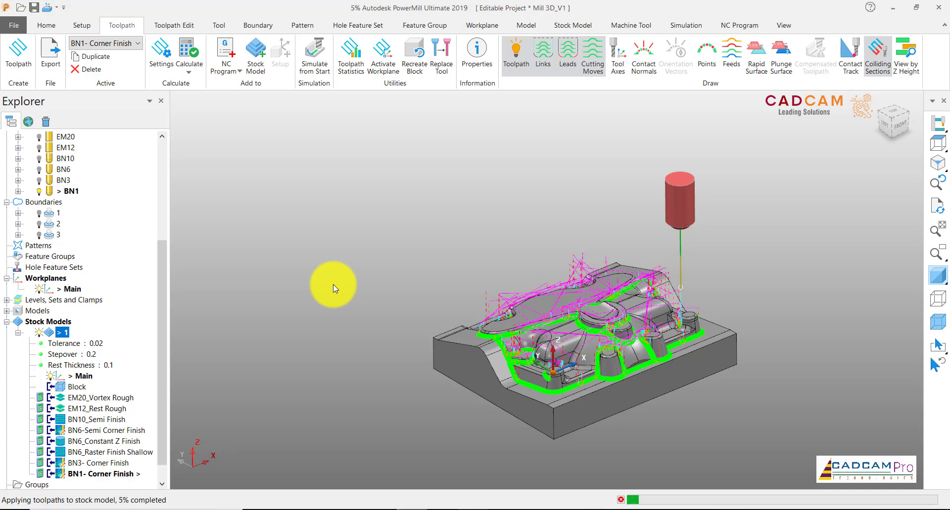
scroll(603, 367, "up", 3)
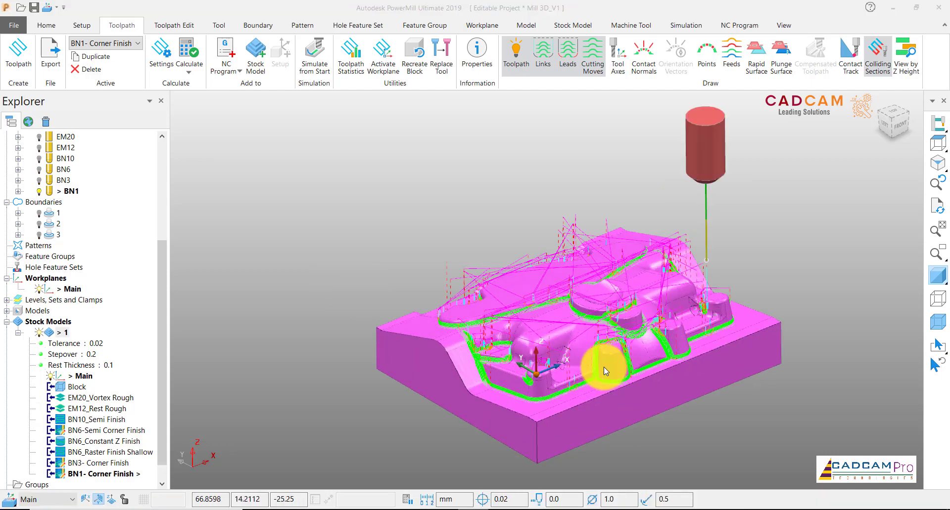
scroll(604, 367, "down", 2)
scroll(604, 367, "down", 1)
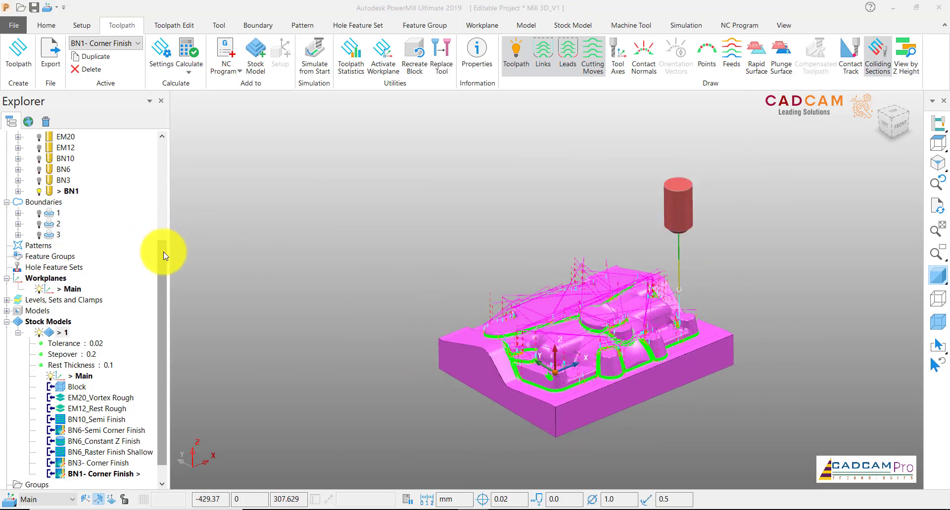
Deactivate the BN1- Corner Finish toolpath and turn off the part model's shading so only the calculated stock model is shown
left_click_drag(161, 250, 170, 151)
right_click(95, 267)
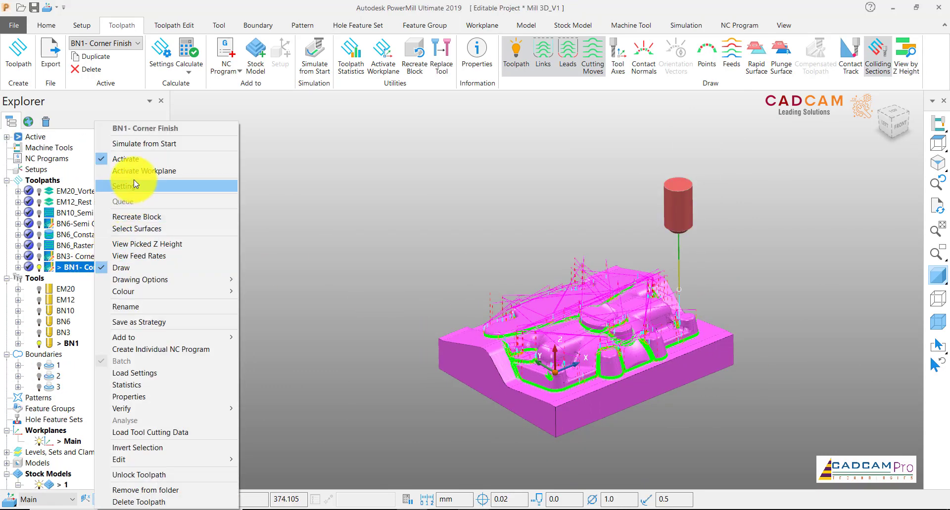
left_click(137, 159)
scroll(588, 375, "up", 3)
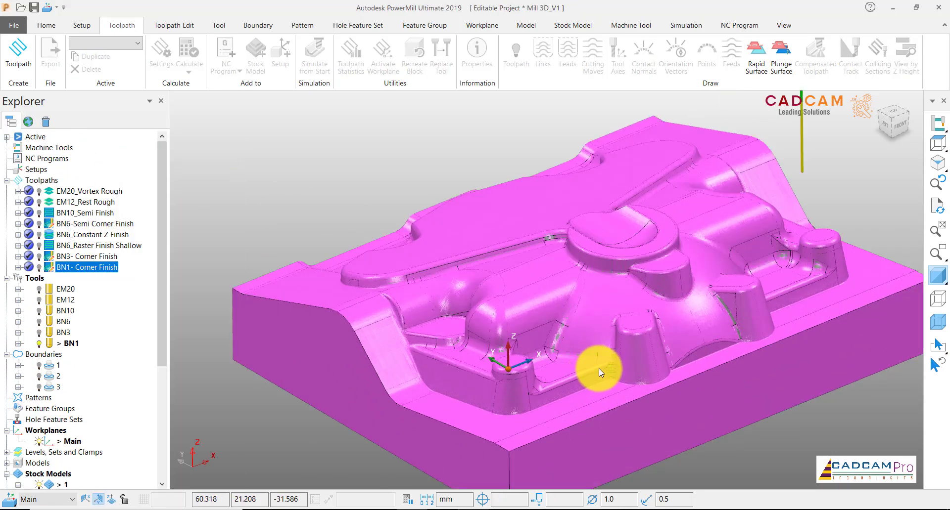
left_click(937, 278)
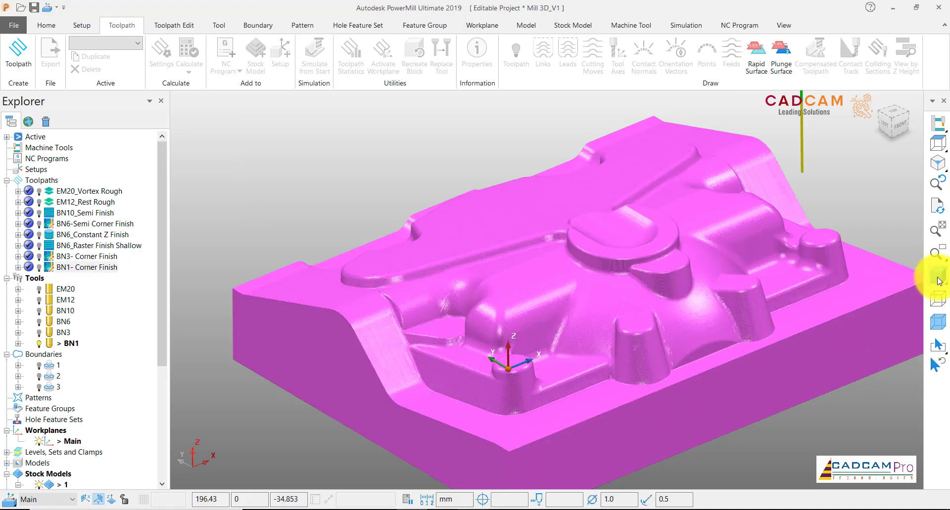
middle_click_drag(584, 308, 618, 262)
scroll(613, 404, "up", 4)
scroll(594, 395, "down", 4)
scroll(166, 308, "down", 5)
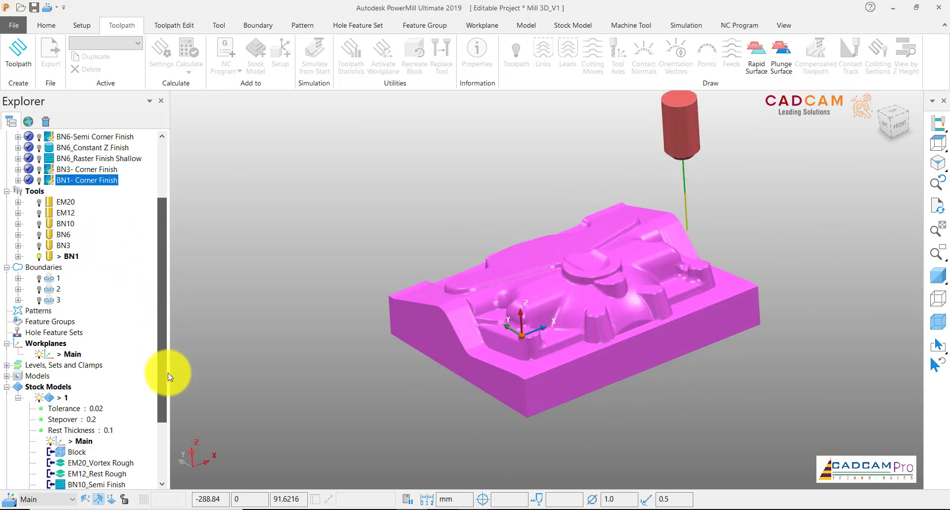
Set the drawing option of stock model 1 to Shaded
right_click(63, 311)
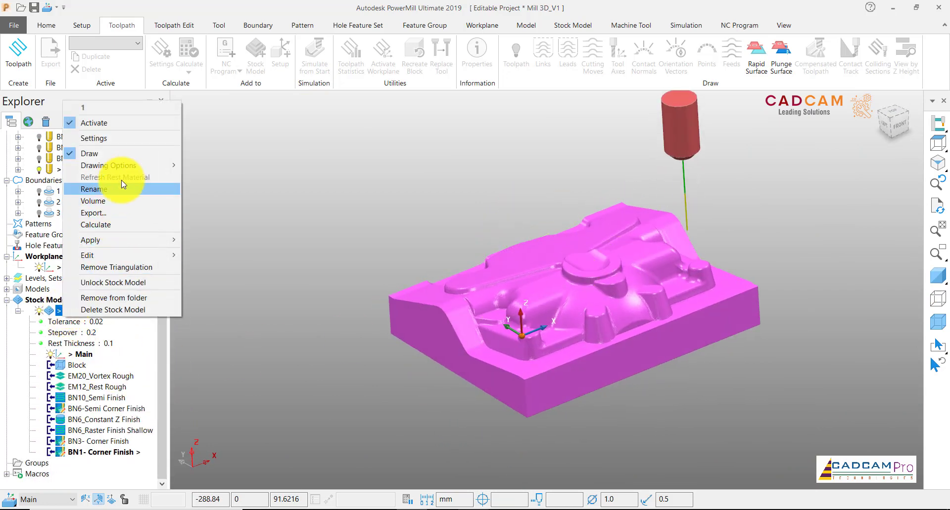
mouse_move(123, 167)
left_click(215, 176)
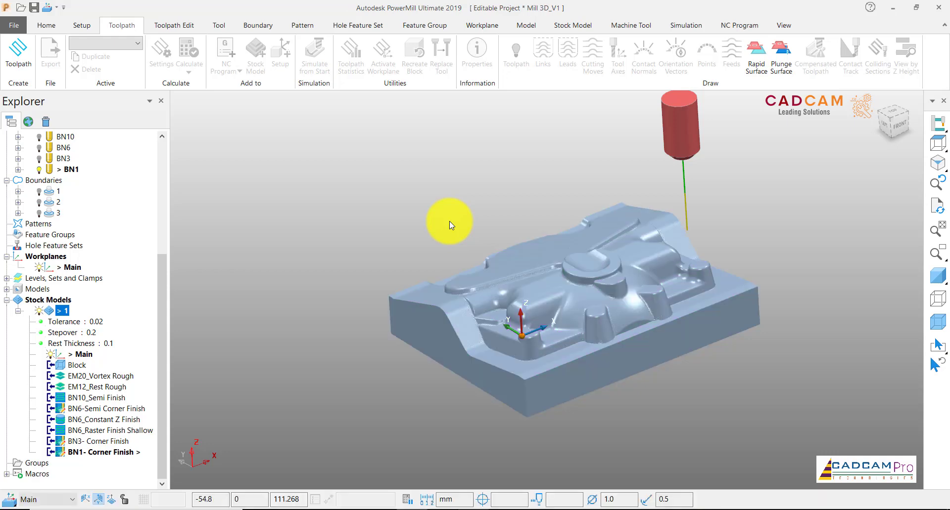
Examine the machined surfaces, bosses and corners of the shaded stock model from several angles and distances
scroll(564, 287, "up", 5)
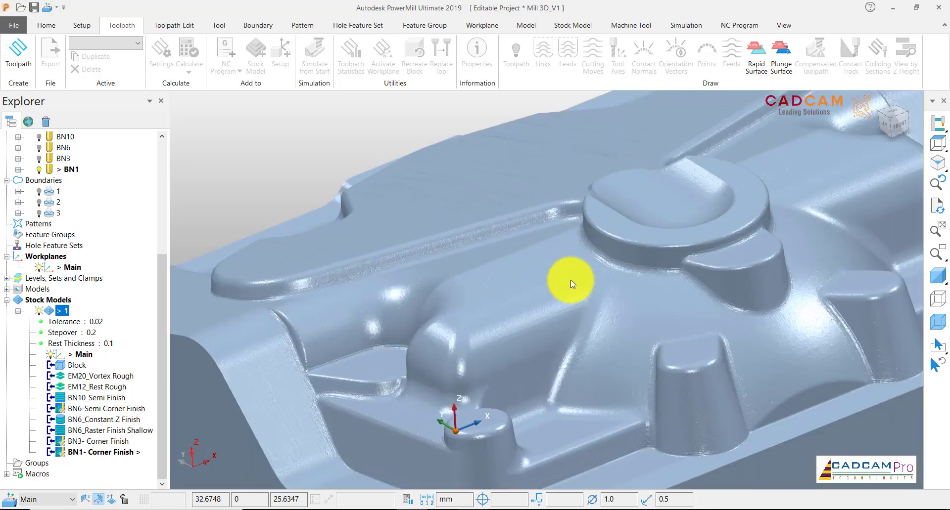
middle_click_drag(574, 320, 592, 301)
scroll(510, 298, "up", 3)
scroll(509, 298, "down", 3)
scroll(592, 301, "up", 3)
scroll(592, 301, "up", 2)
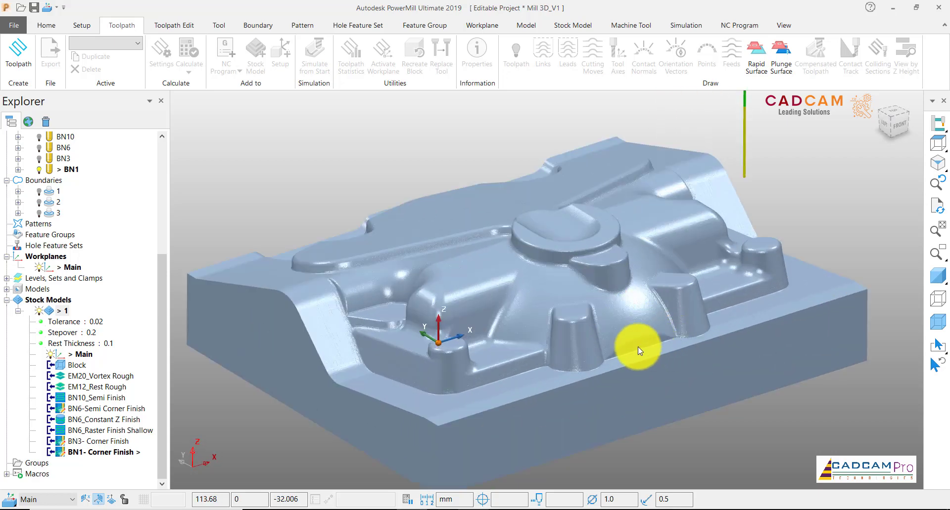
middle_click_drag(637, 347, 622, 373)
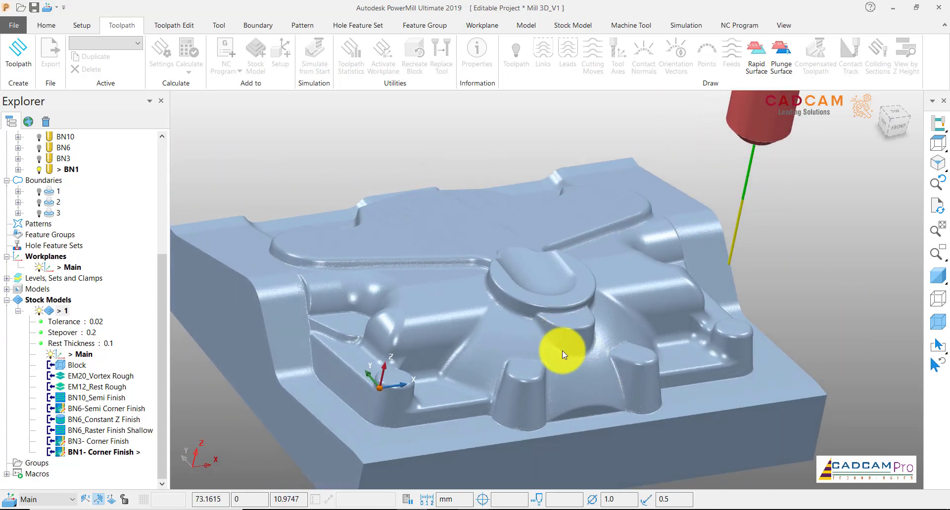
scroll(617, 409, "down", 2)
middle_click_drag(616, 408, 639, 381)
scroll(603, 343, "up", 2)
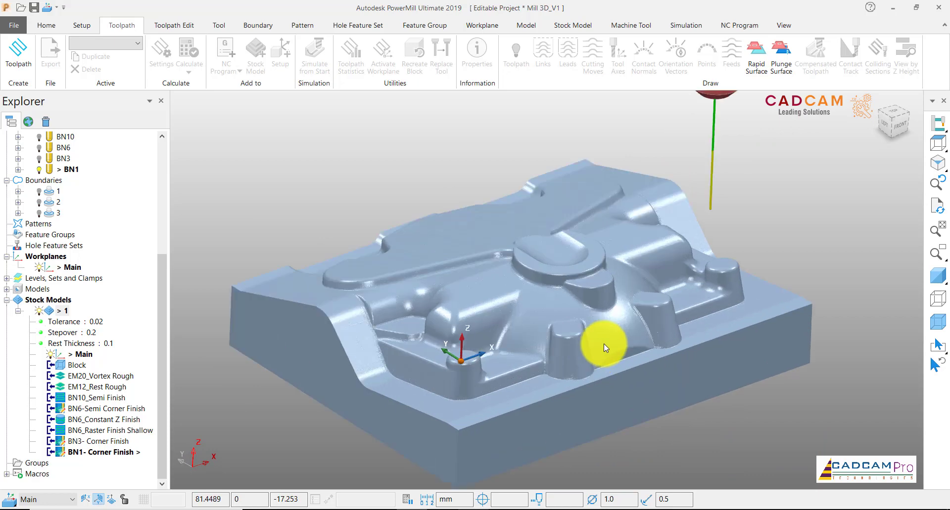
scroll(593, 379, "down", 2)
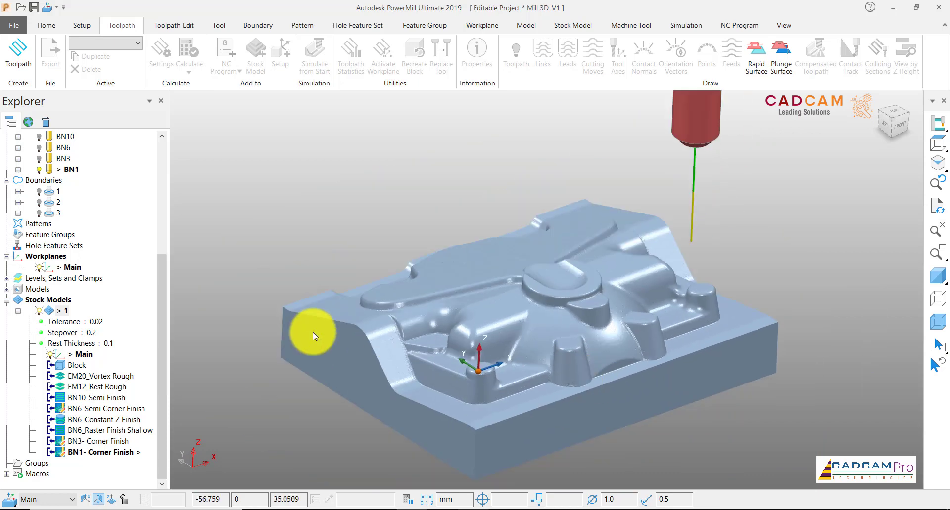
Switch stock model 1 to show only its rest material and examine the remaining areas up close
right_click(61, 310)
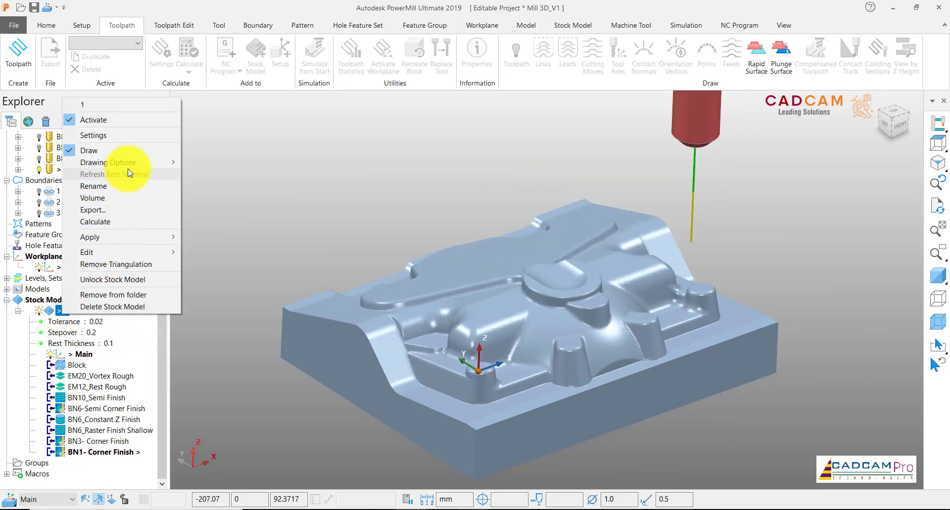
mouse_move(127, 165)
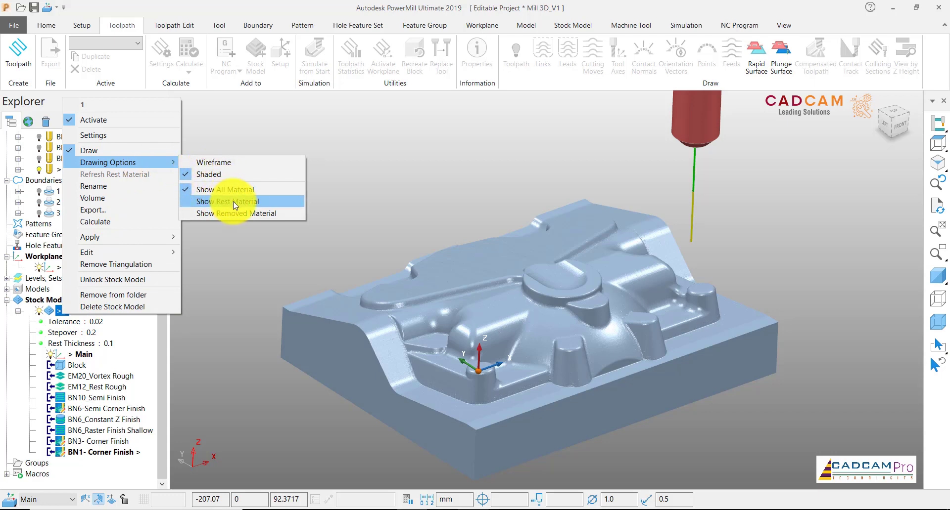
left_click(262, 202)
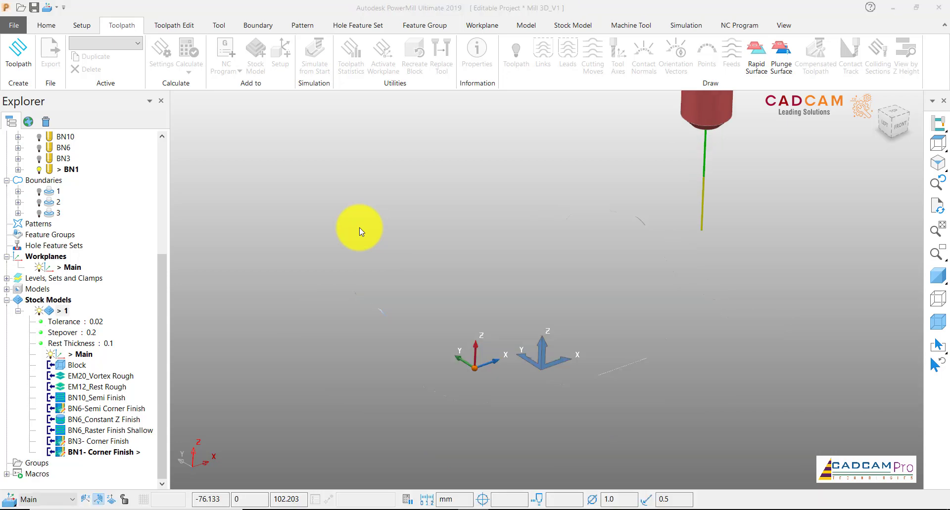
scroll(613, 369, "up", 6)
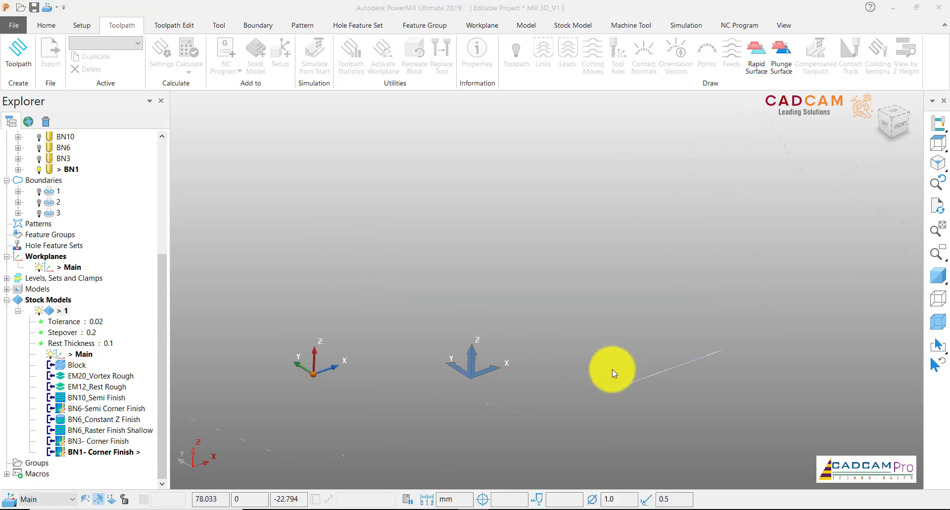
scroll(628, 363, "down", 8)
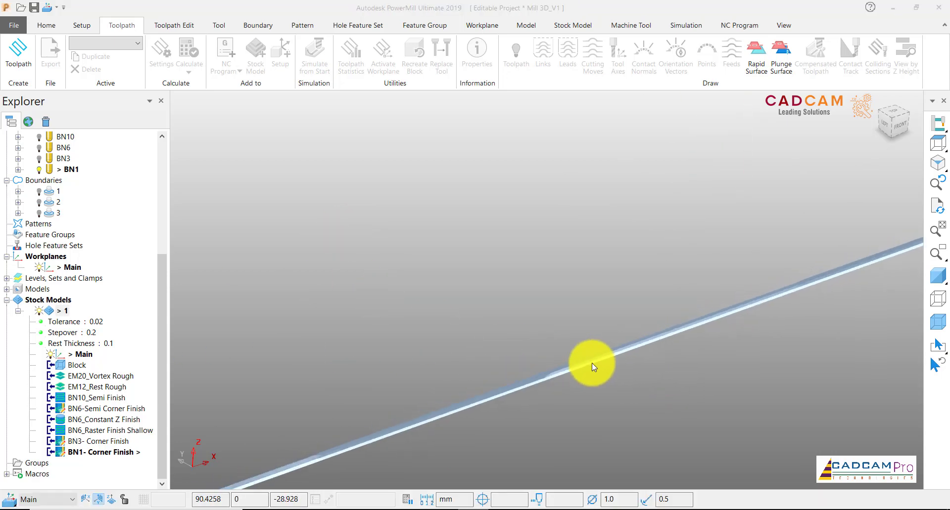
scroll(554, 347, "down", 5)
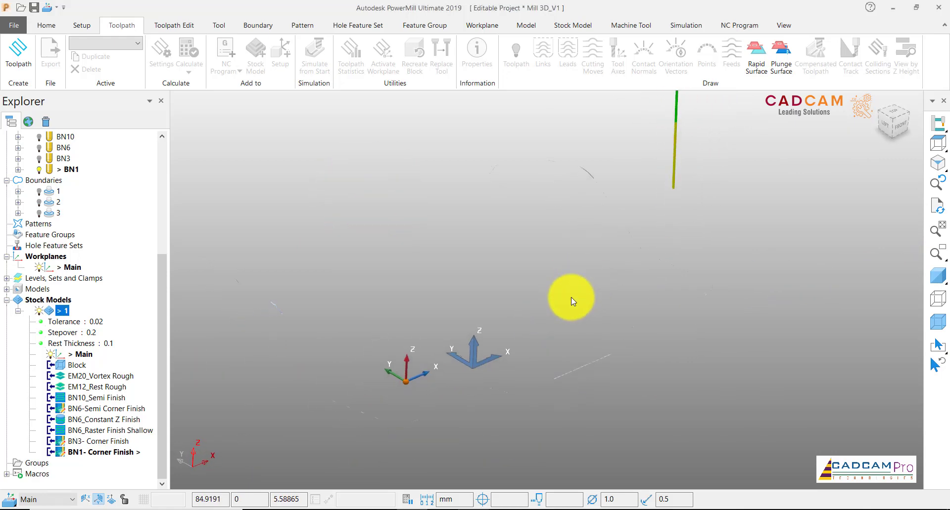
mouse_move(594, 316)
left_mouse_down()
mouse_move(529, 366)
mouse_move(612, 333)
left_mouse_up()
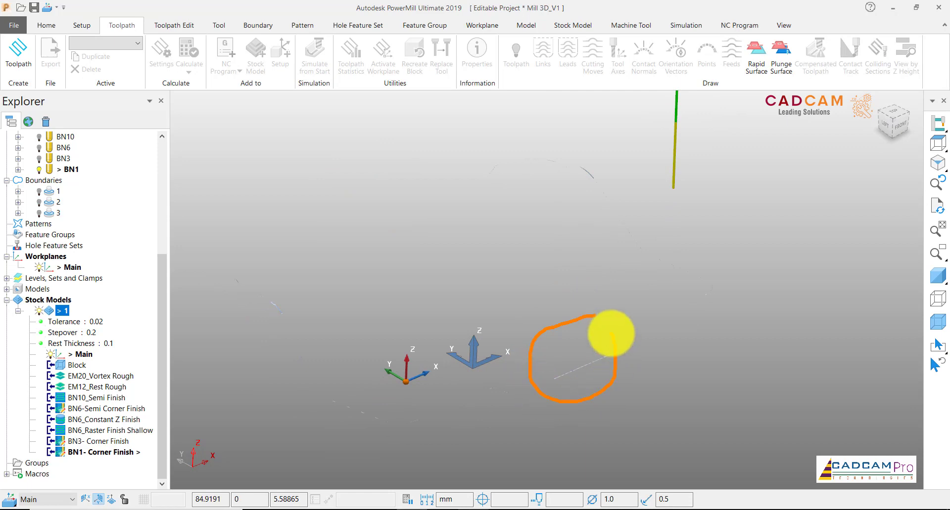
mouse_move(568, 150)
left_mouse_down()
mouse_move(602, 201)
mouse_move(601, 154)
left_mouse_up()
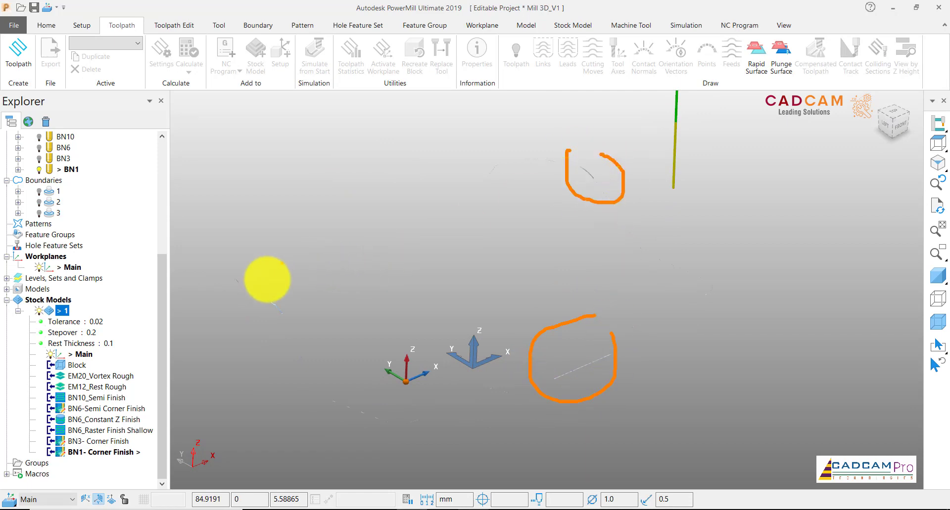
left_click_drag(266, 280, 306, 298)
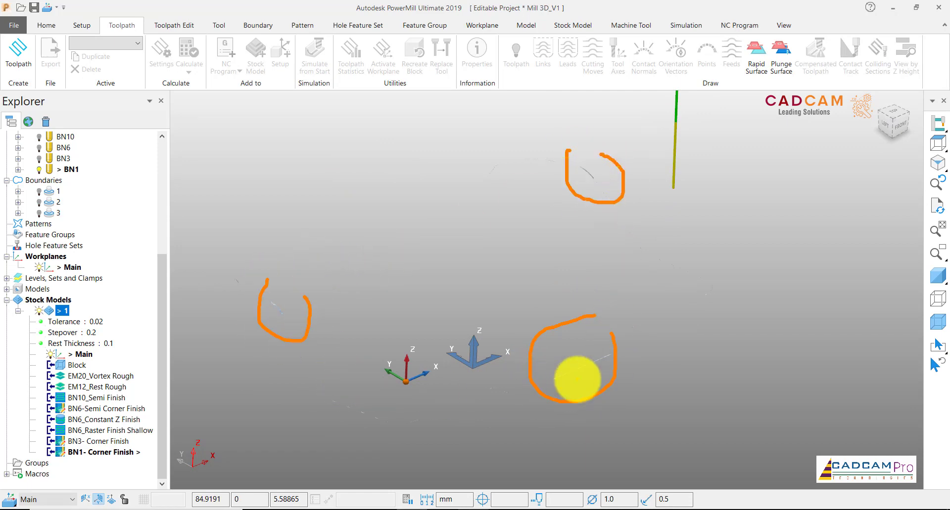
mouse_move(577, 380)
middle_mouse_down()
mouse_move(557, 252)
mouse_move(565, 252)
middle_mouse_up()
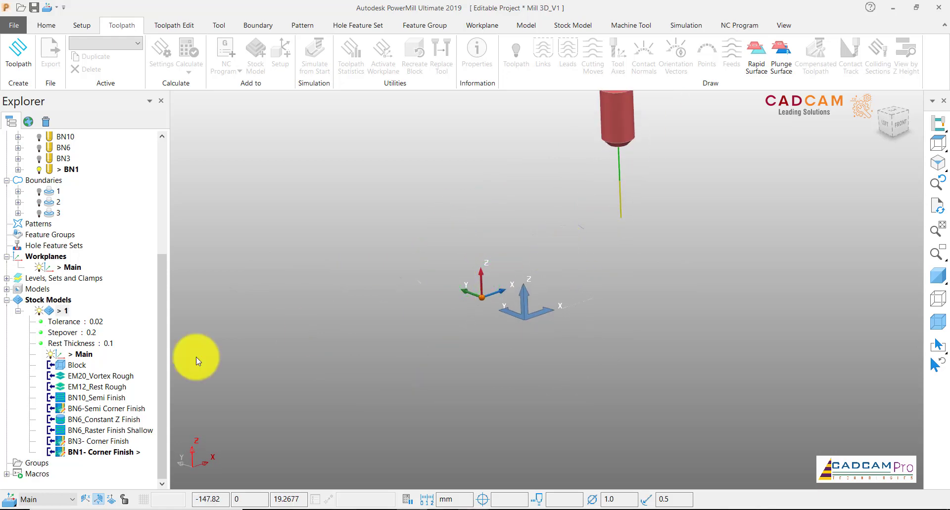
Deactivate and hide stock model 1, and turn the part model's shaded display back on
right_click(61, 310)
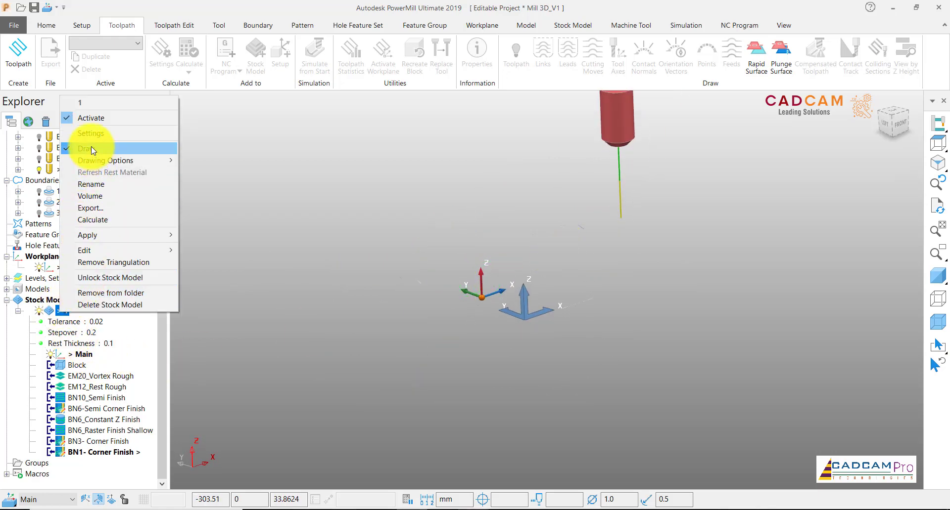
left_click(94, 118)
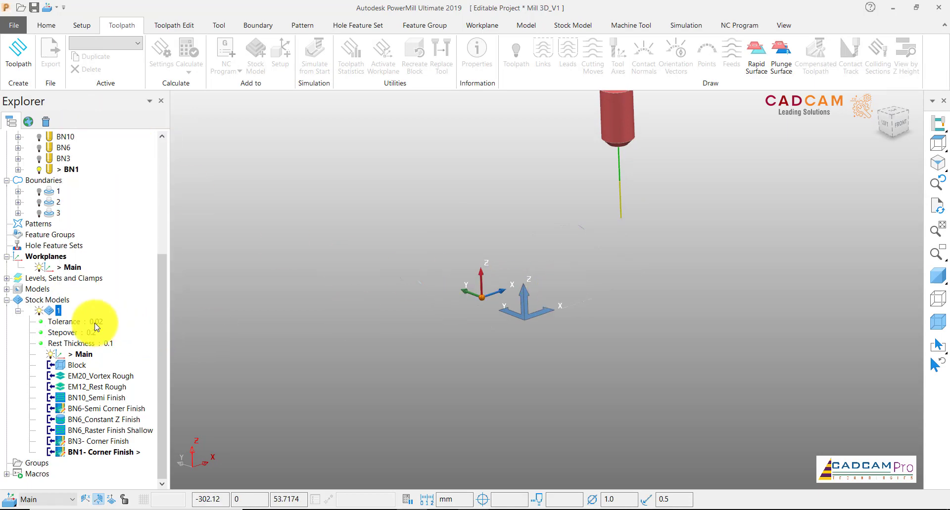
left_click(936, 276)
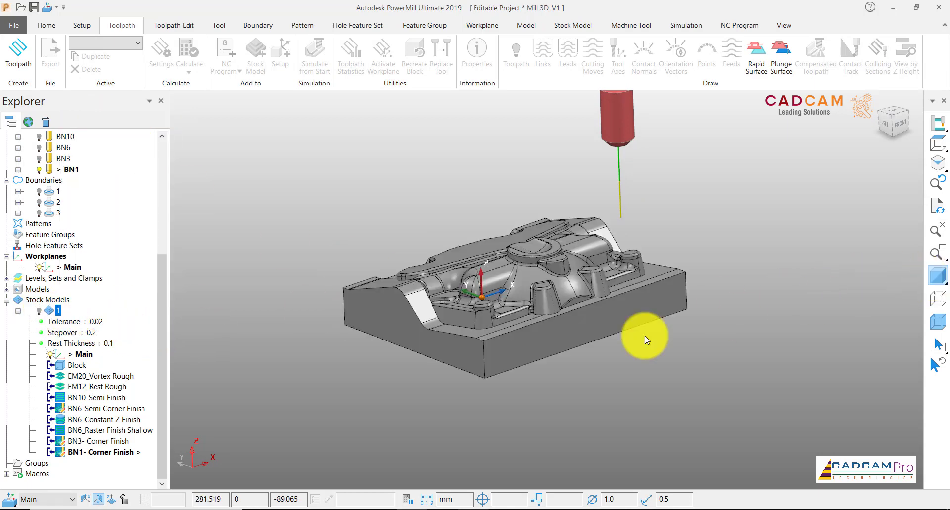
scroll(645, 337, "down", 2)
scroll(595, 340, "up", 2)
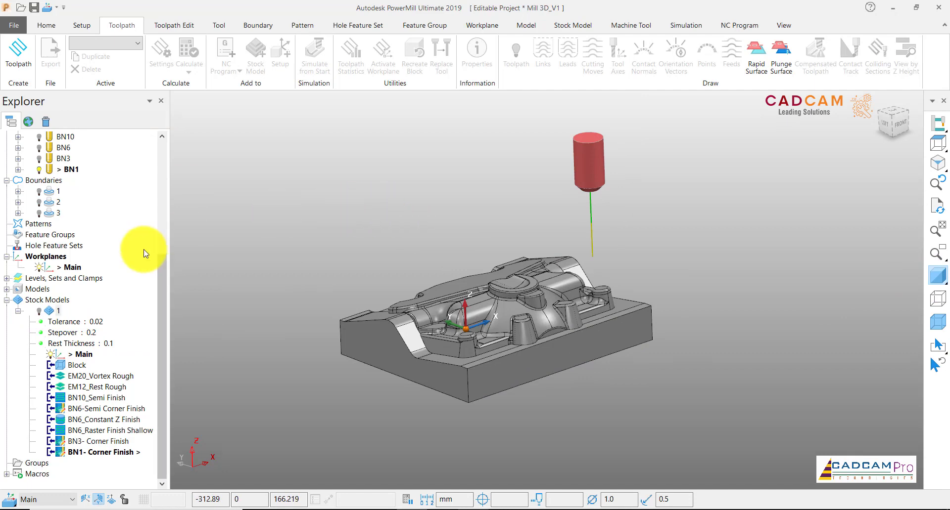
Load the EM20_Vortex Rough toolpath for simulation from its start and activate the EM20 tool
left_click_drag(163, 274, 165, 148)
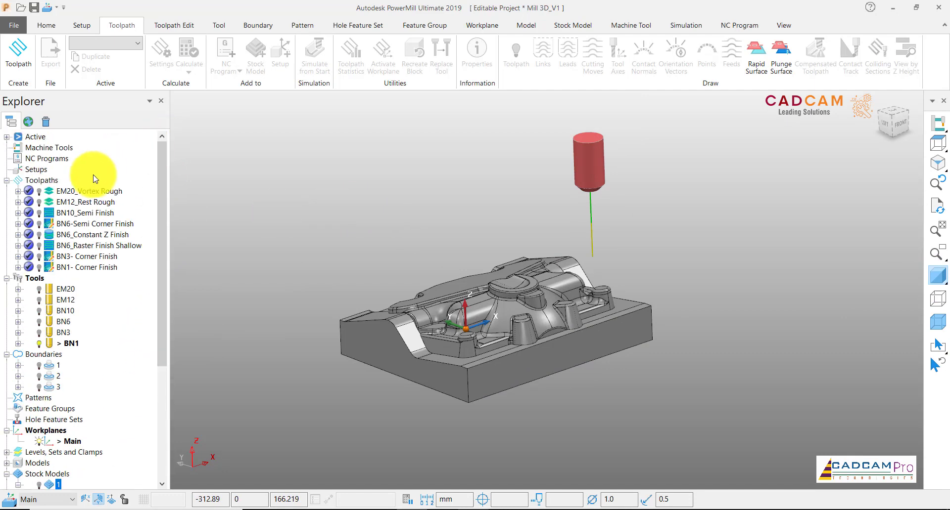
right_click(86, 191)
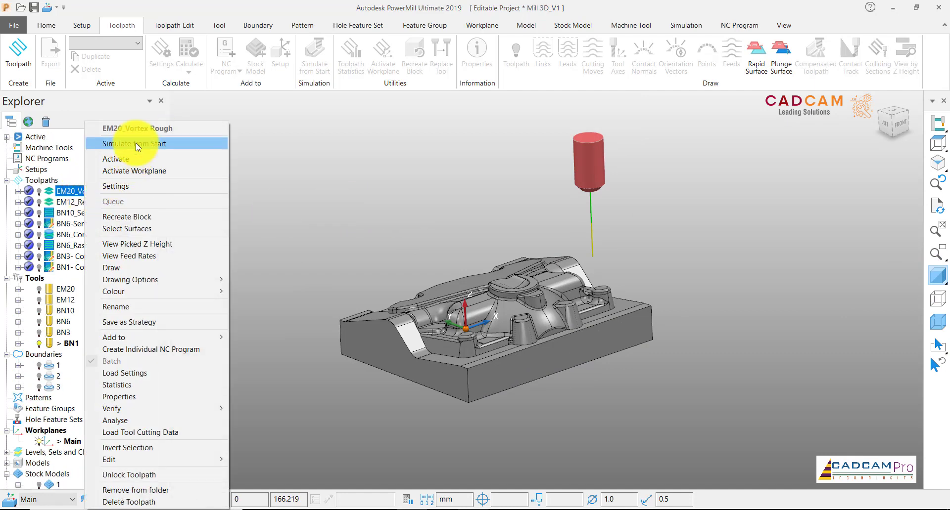
left_click(135, 143)
right_click(60, 289)
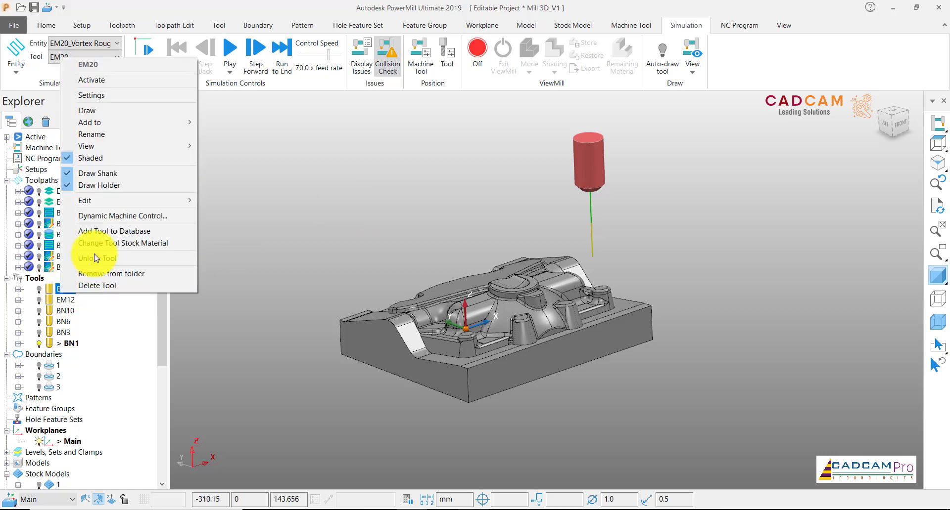
left_click(115, 85)
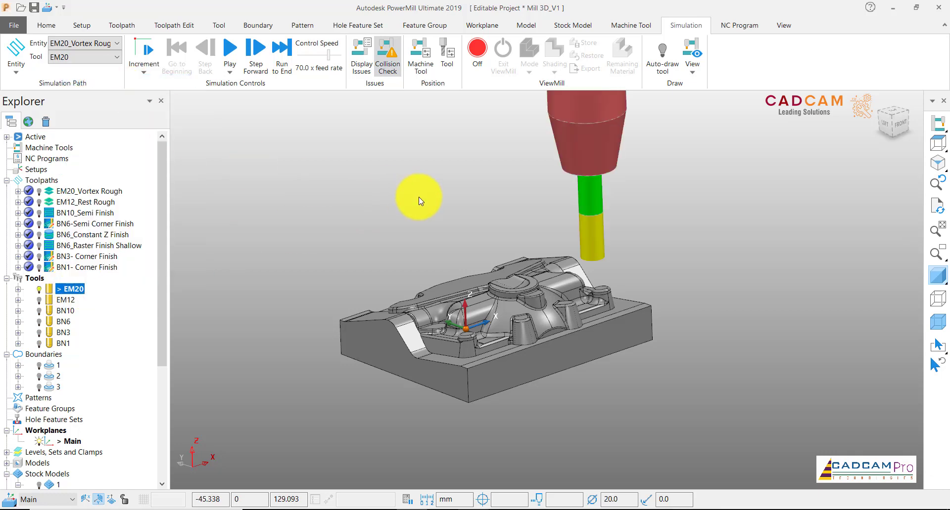
left_click(448, 227)
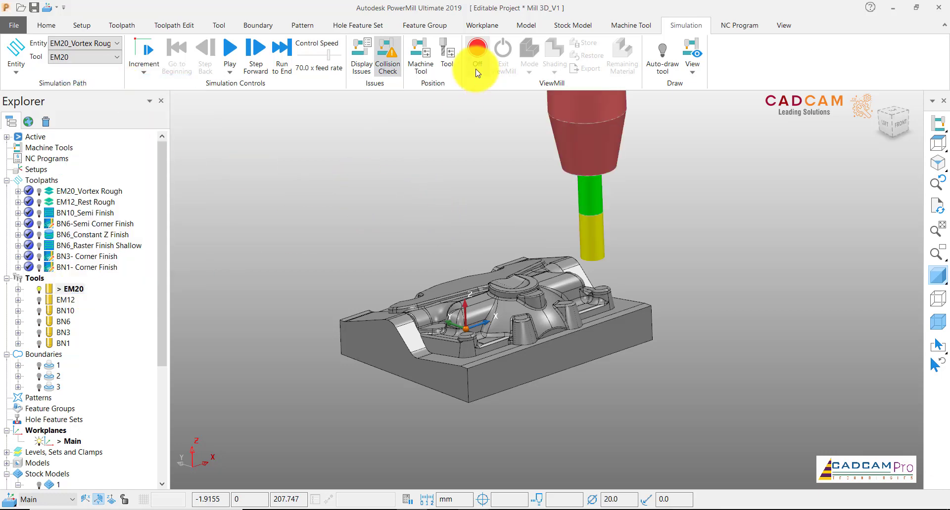
middle_click_drag(457, 246, 449, 265)
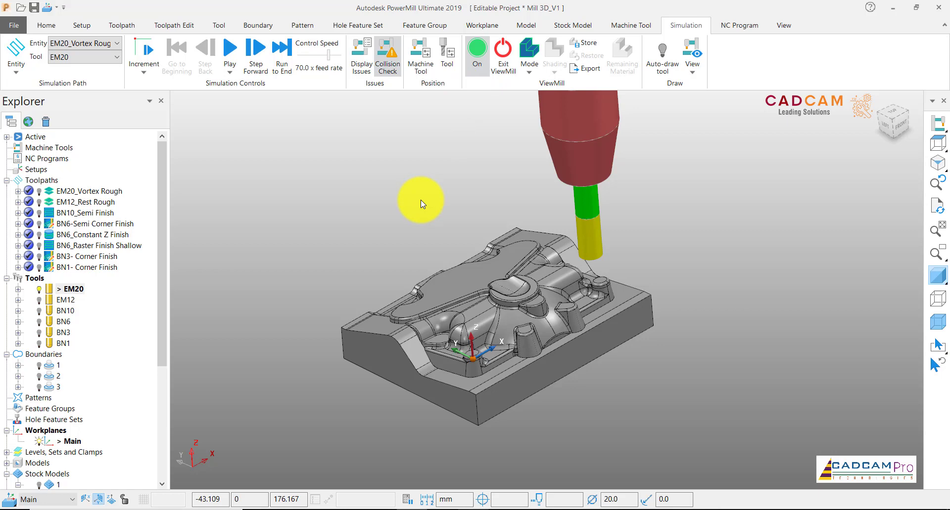
left_click(503, 54)
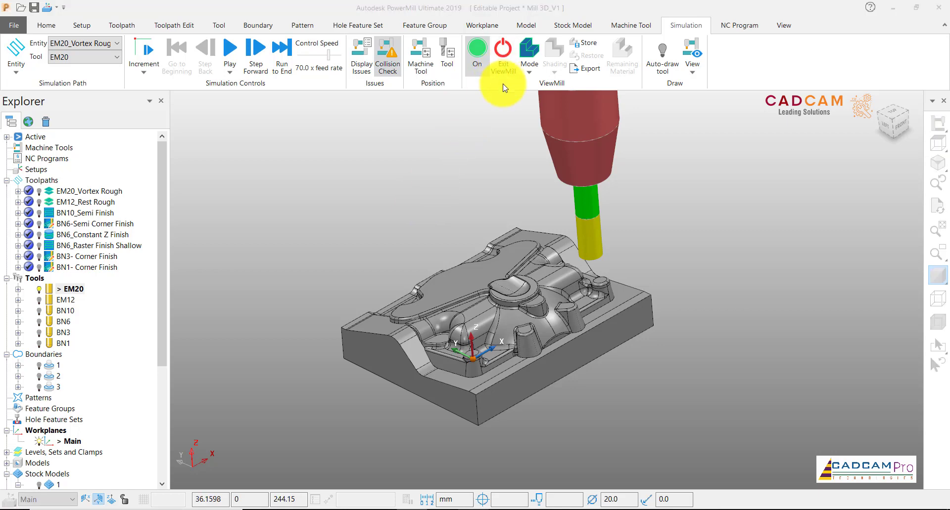
left_click(478, 111)
middle_click_drag(426, 220, 413, 250)
scroll(414, 250, "down", 1)
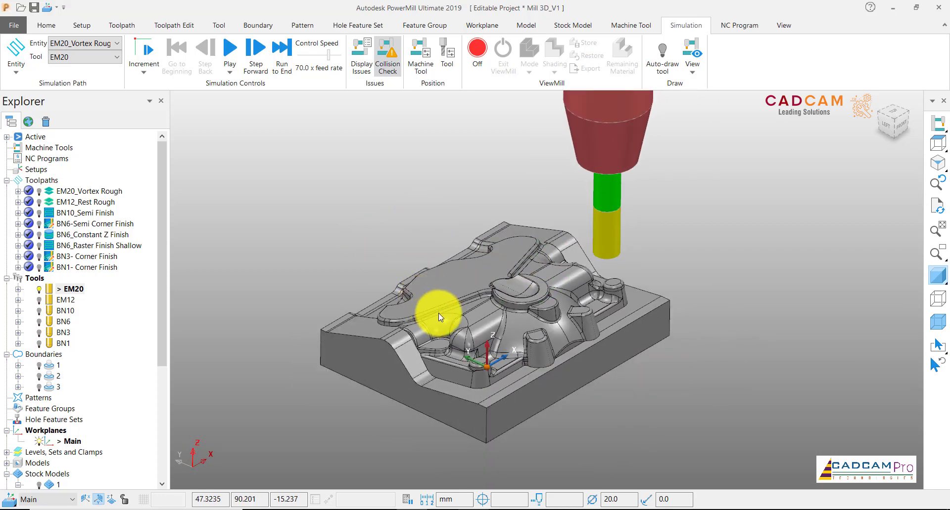
middle_click_drag(497, 308, 506, 332)
Set EM20_Vortex Rough to simulate from its start, turn ViewMill on and switch its image mode to display the stock
left_click(75, 193)
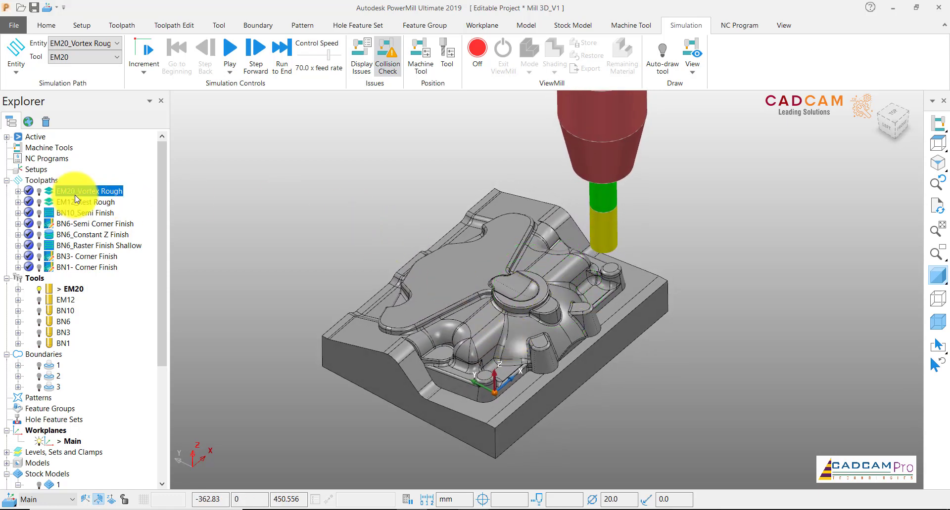
right_click(77, 198)
left_click(126, 143)
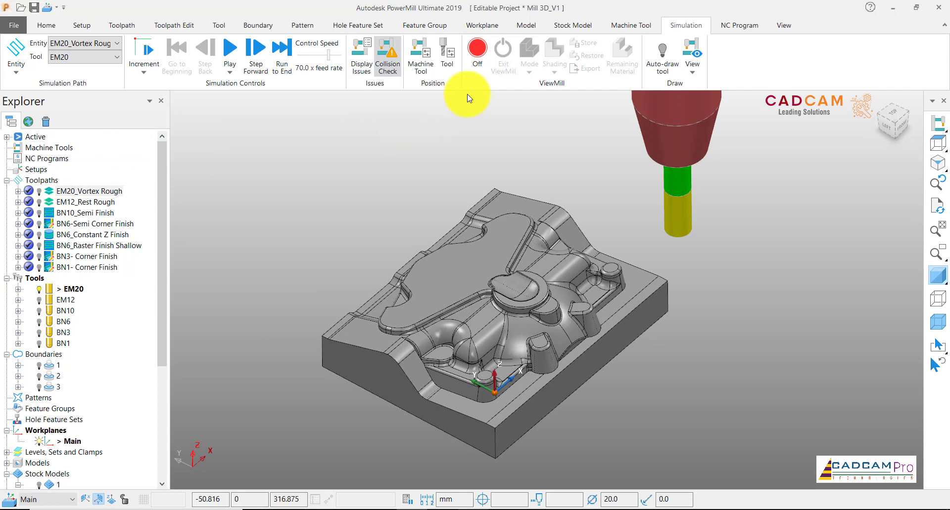
left_click(481, 58)
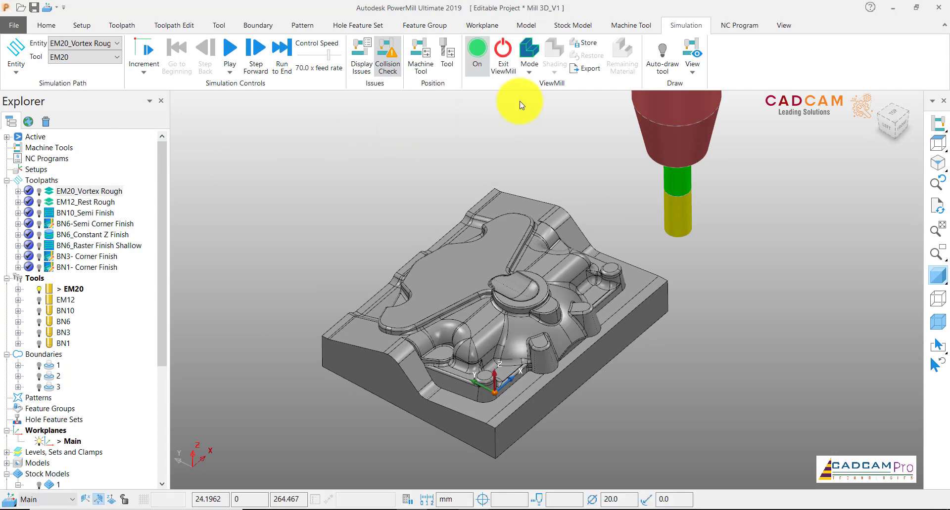
left_click(529, 67)
left_click(552, 145)
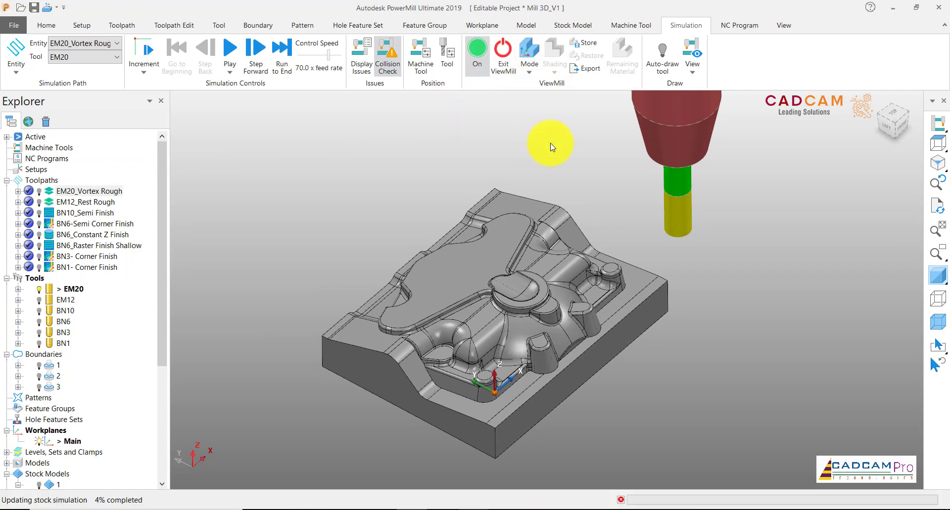